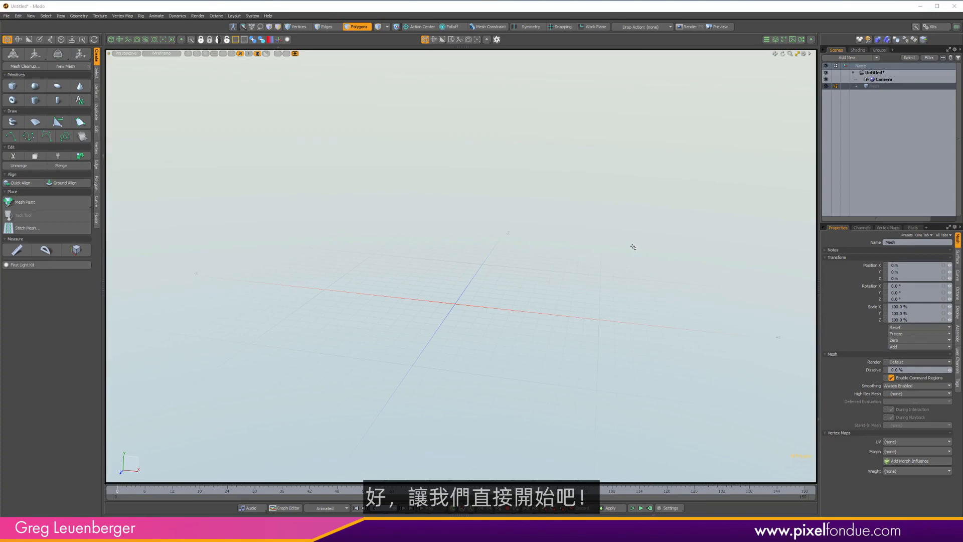
Select the empty mesh item and rename it Bell.
left_click(873, 86)
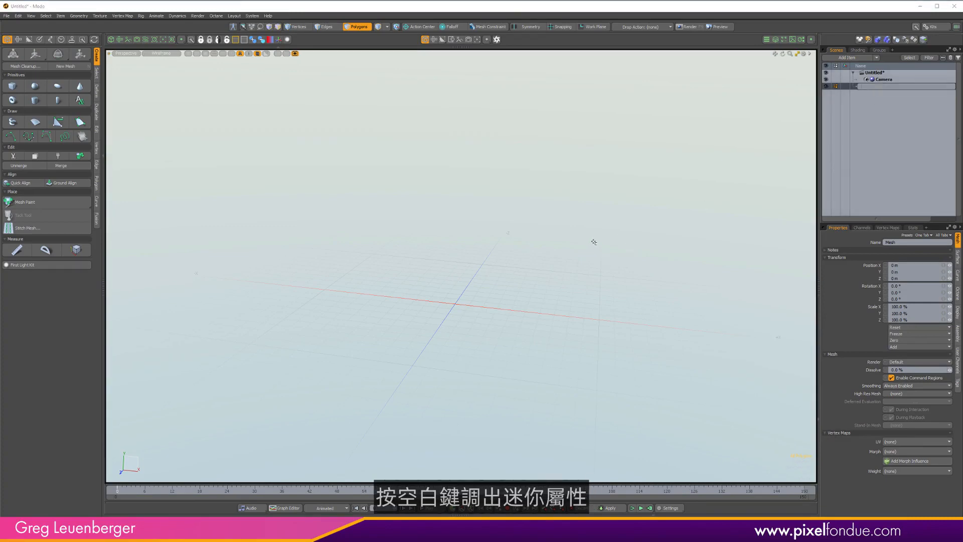
left_click(849, 166)
key("space")
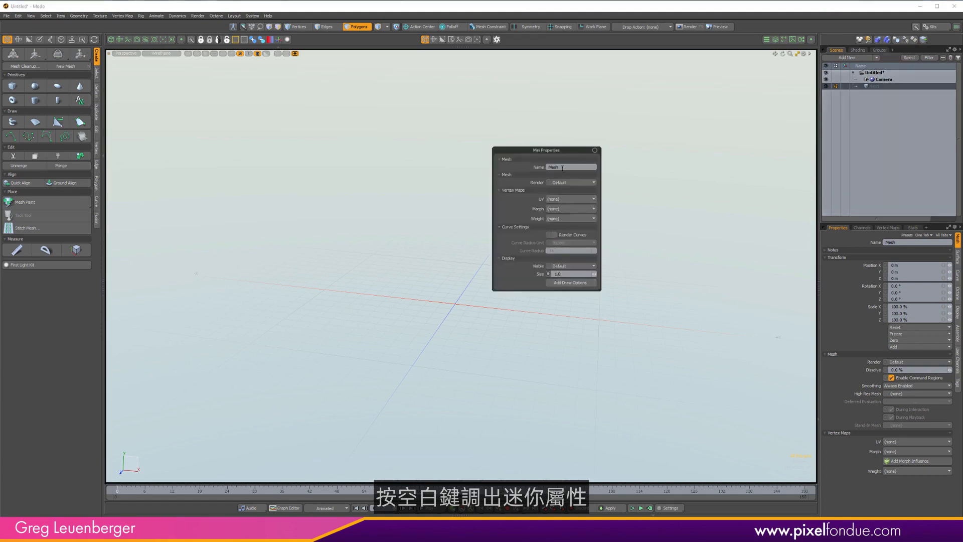
type("Bell")
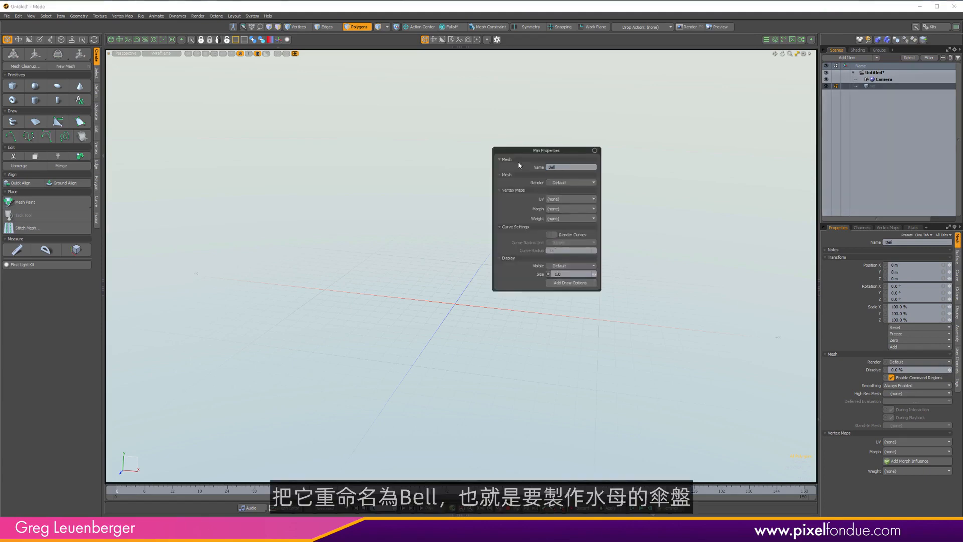
Add draw options to the Bell mesh and set its draw style to Wireframe.
left_click(572, 283)
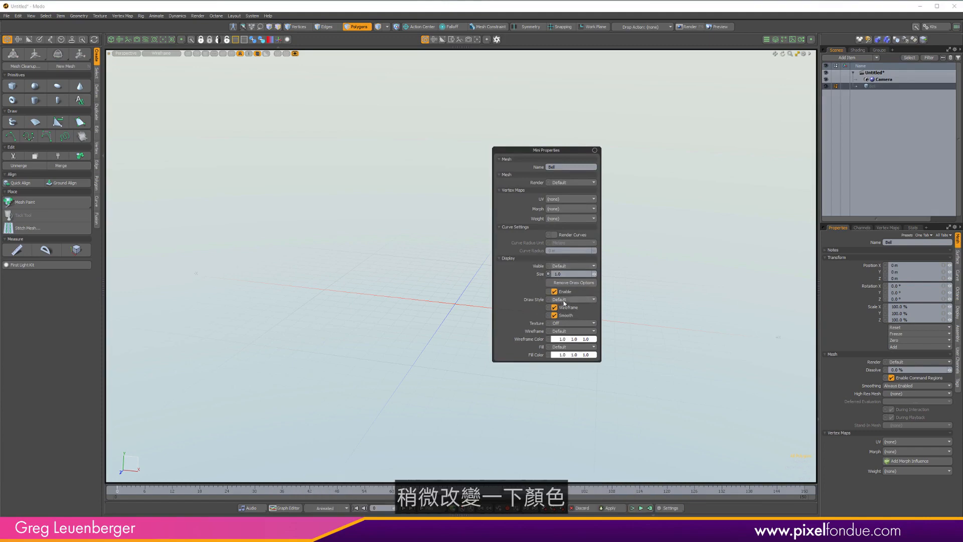
left_click(563, 299)
left_click(567, 306)
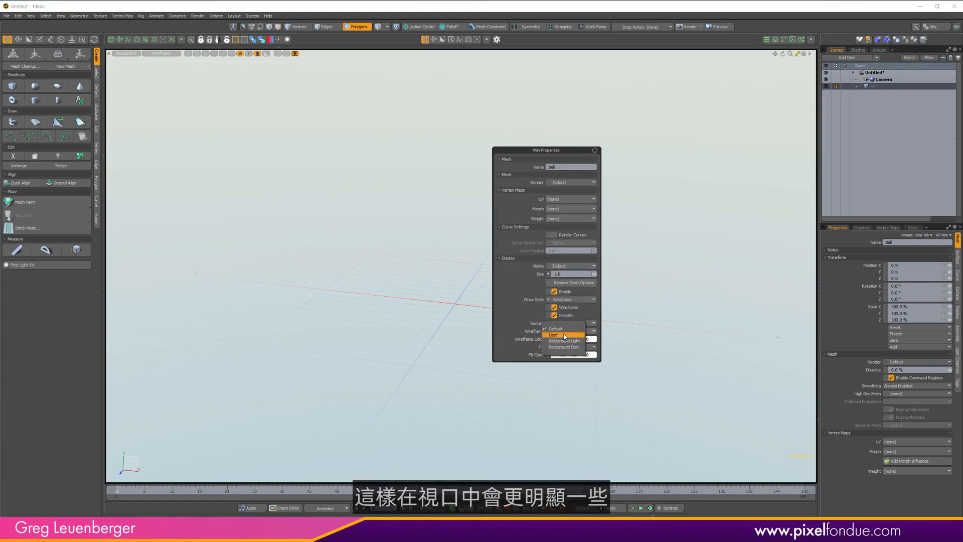
Set the Bell mesh's wireframe colour to magenta.
left_click(562, 339)
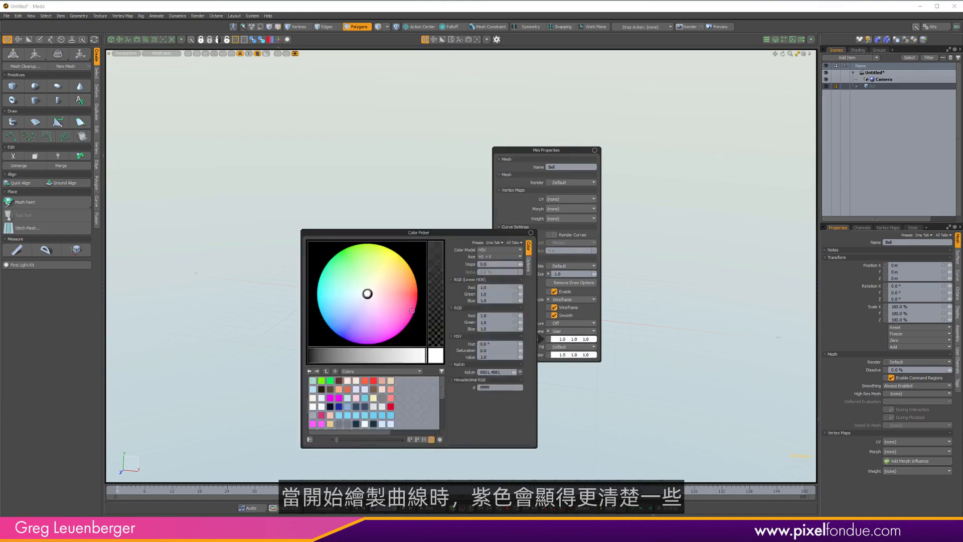
left_click_drag(365, 291, 409, 326)
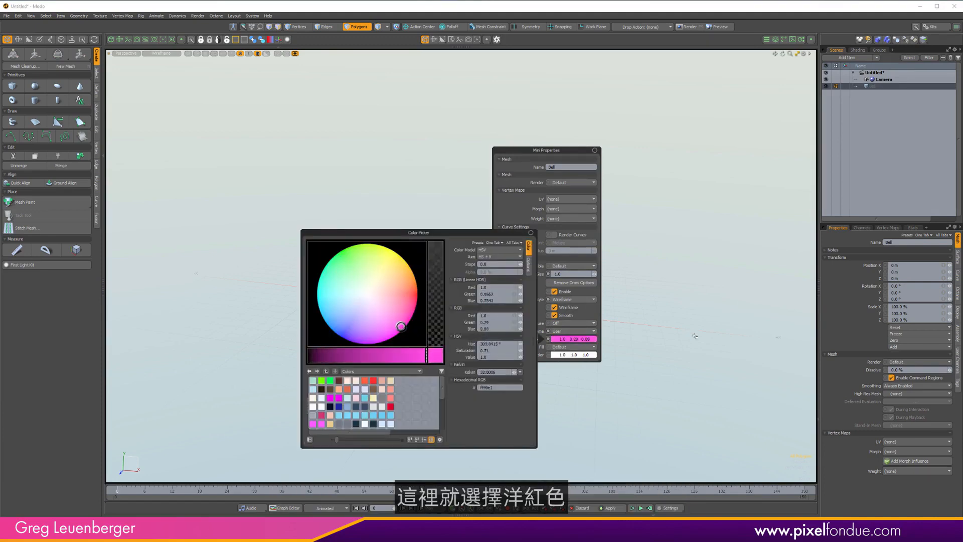
left_click(671, 334)
Start the curve tool in the Front view with grid snapping enabled.
left_click(10, 136)
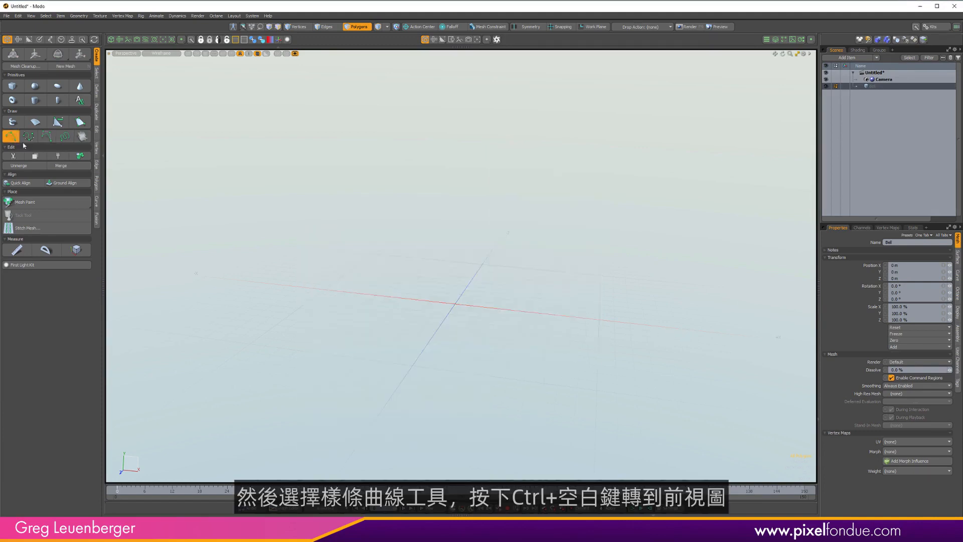
key("ctrl+space")
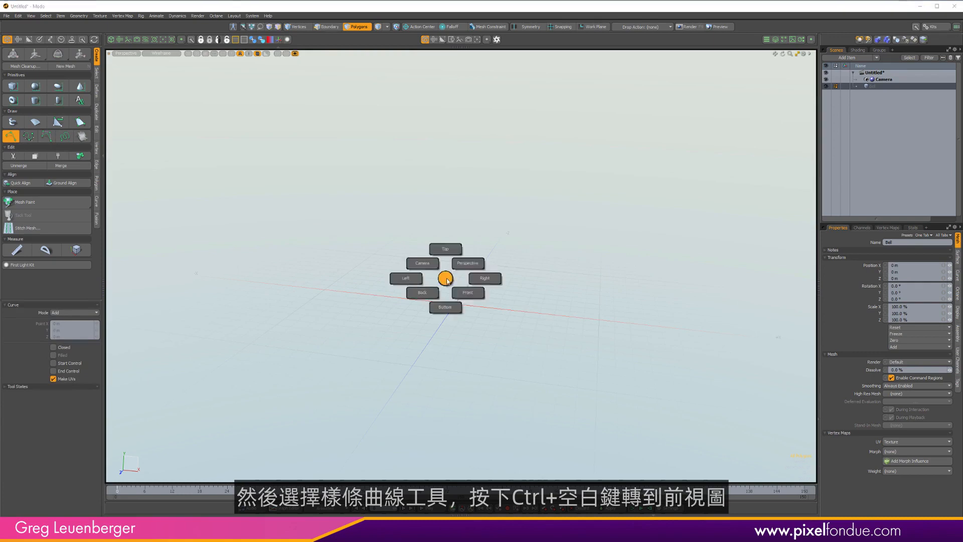
left_click(495, 329)
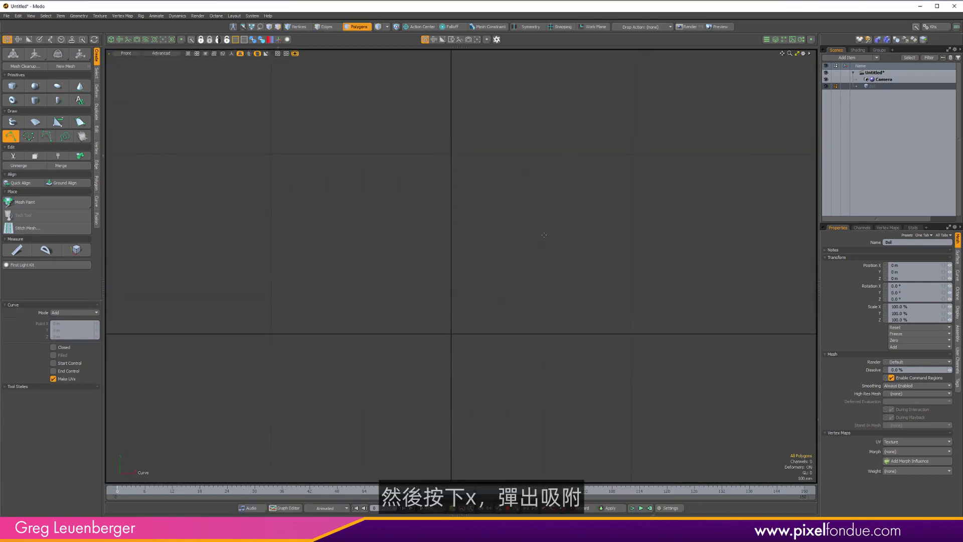
key("x")
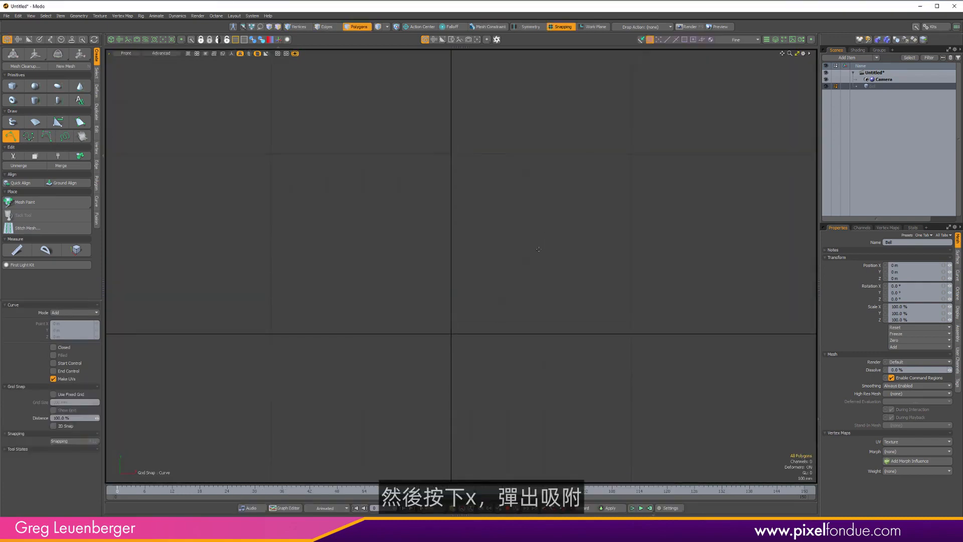
left_click(659, 40)
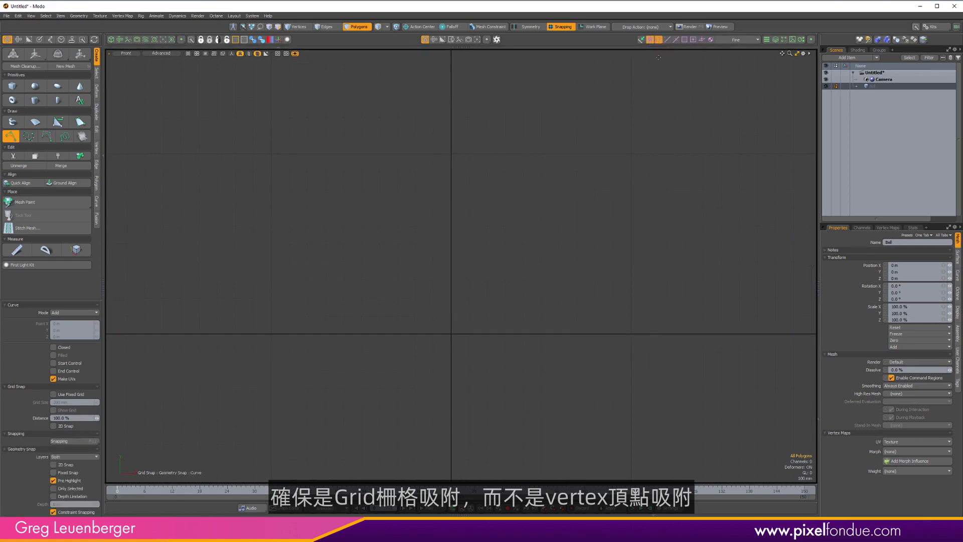
left_click(658, 40)
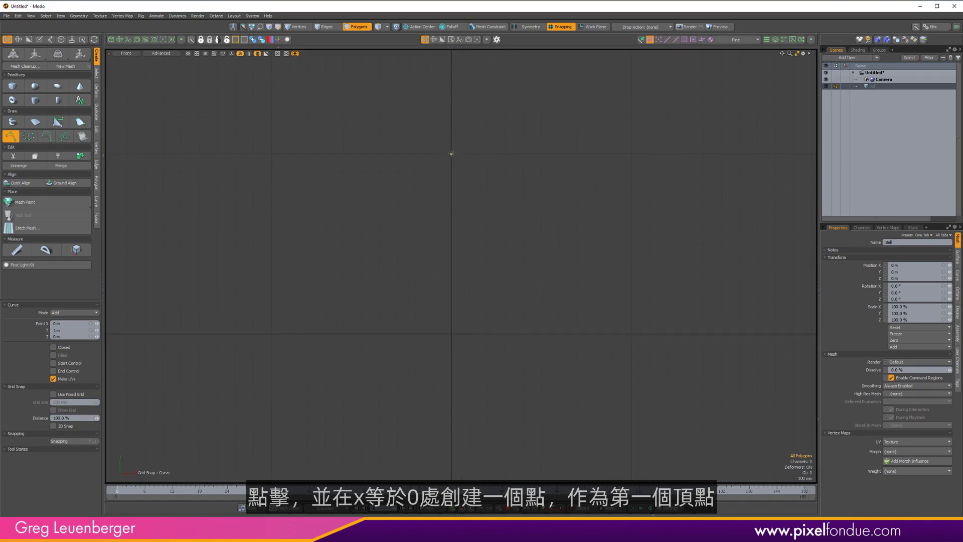
Draw a curve starting at x = 0 and sweeping outward and down, placing points freehand with snapping off.
key("x")
left_click(370, 174)
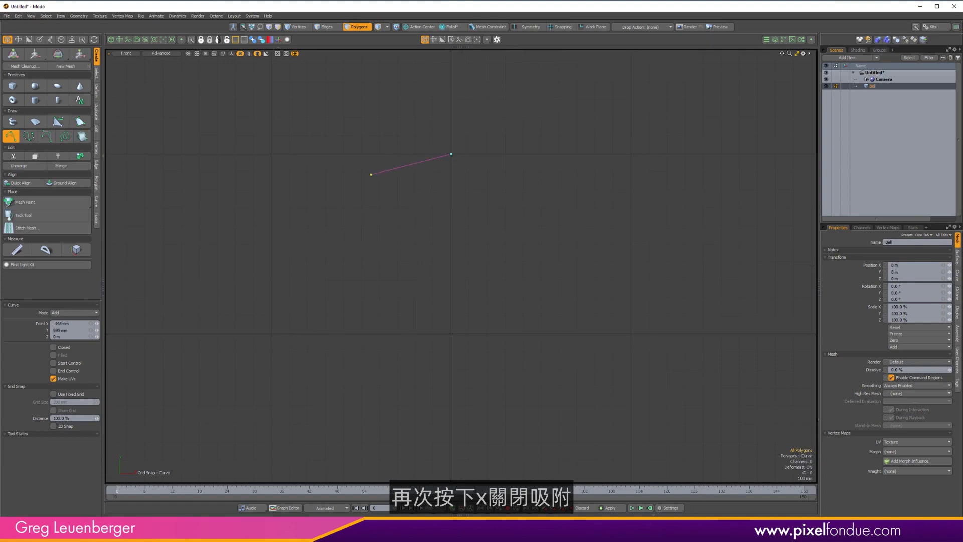
left_click(292, 212)
left_click(233, 283)
left_click_drag(234, 283, 209, 285)
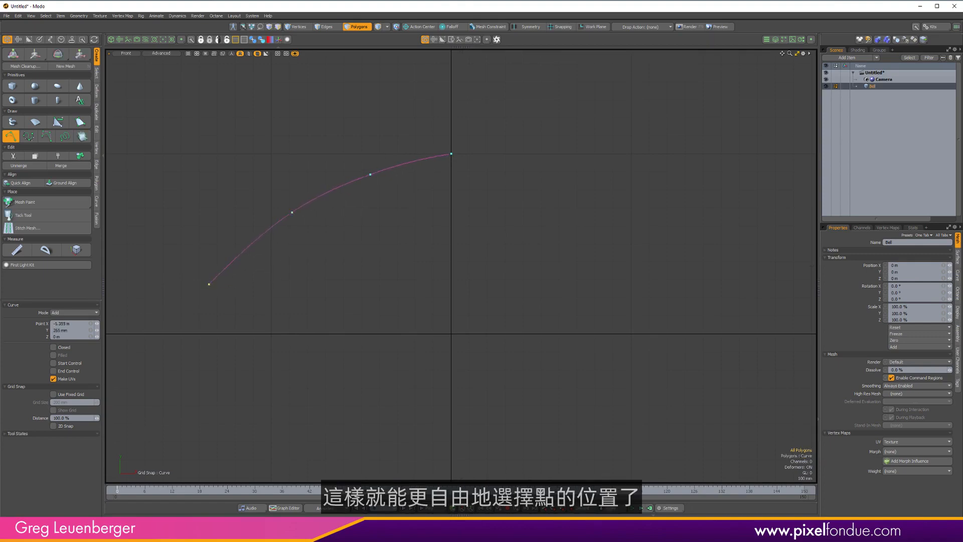
left_click_drag(157, 353, 173, 359)
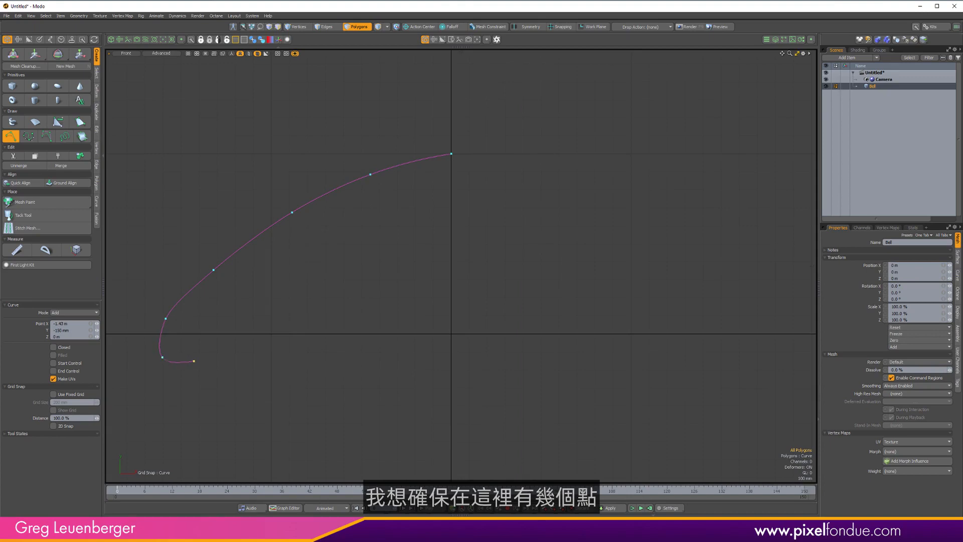
left_click_drag(230, 359, 194, 364)
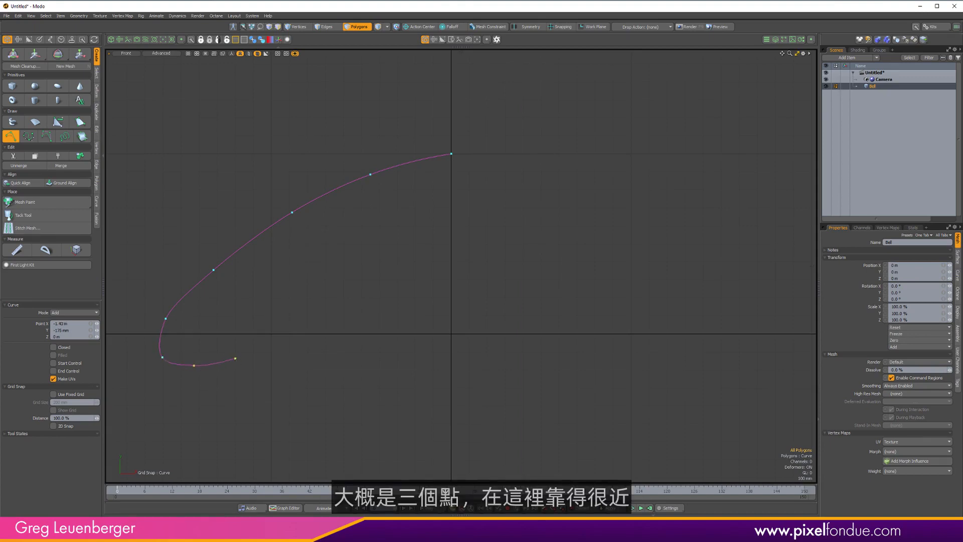
Continue the curve back toward the centre and snap its last point to x = 0.
left_click(285, 341)
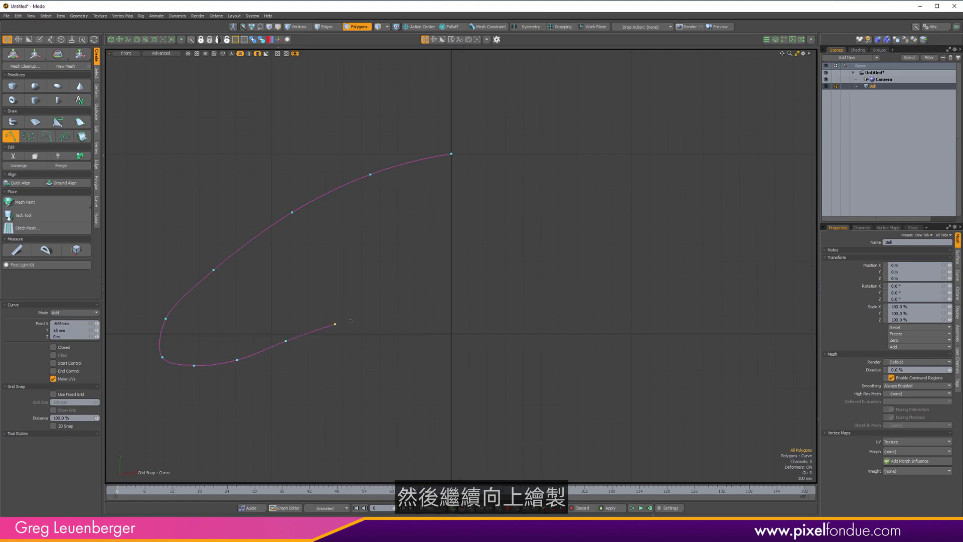
left_click(385, 317)
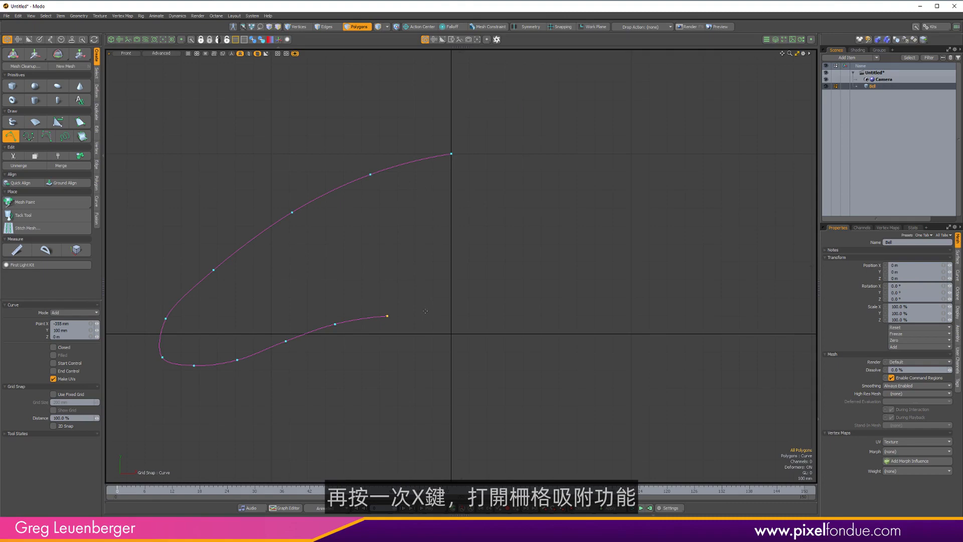
key("x")
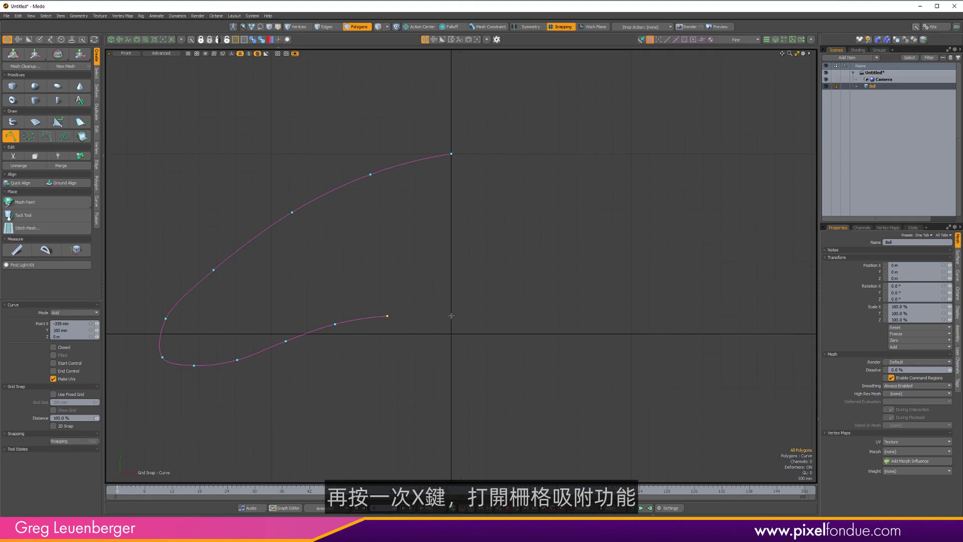
left_click(451, 316)
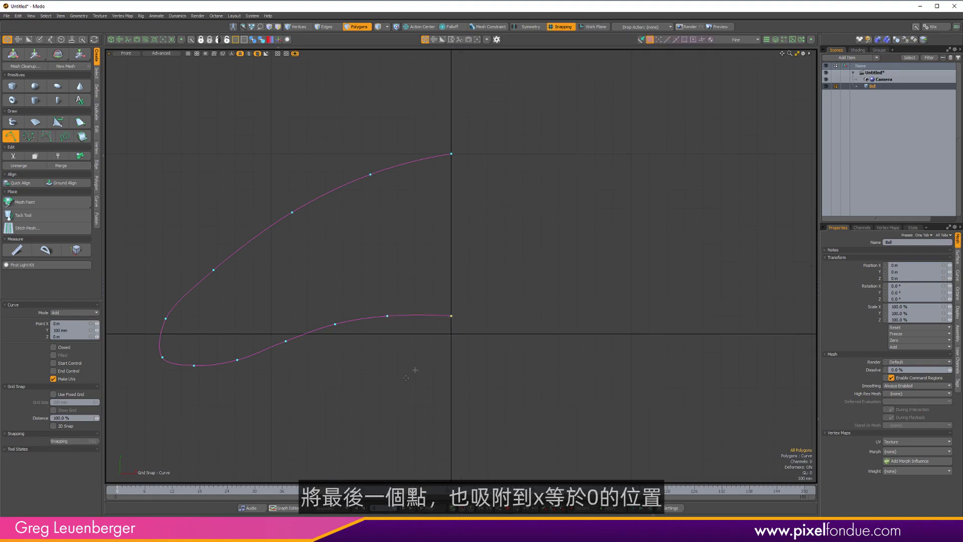
key("x")
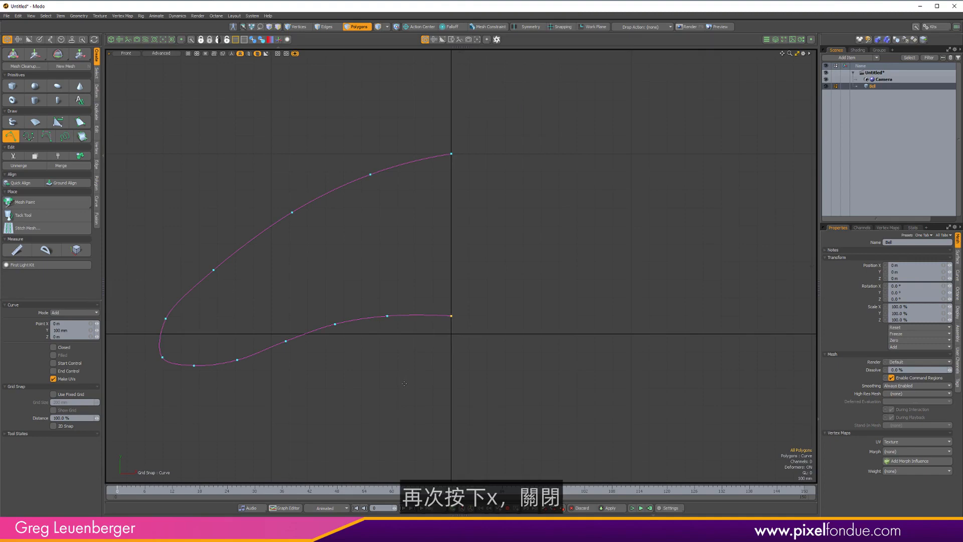
Drop the curve tool and return to the perspective view.
key("ctrl+space")
left_click(501, 267)
left_click_drag(403, 313, 510, 317, "alt")
key("space")
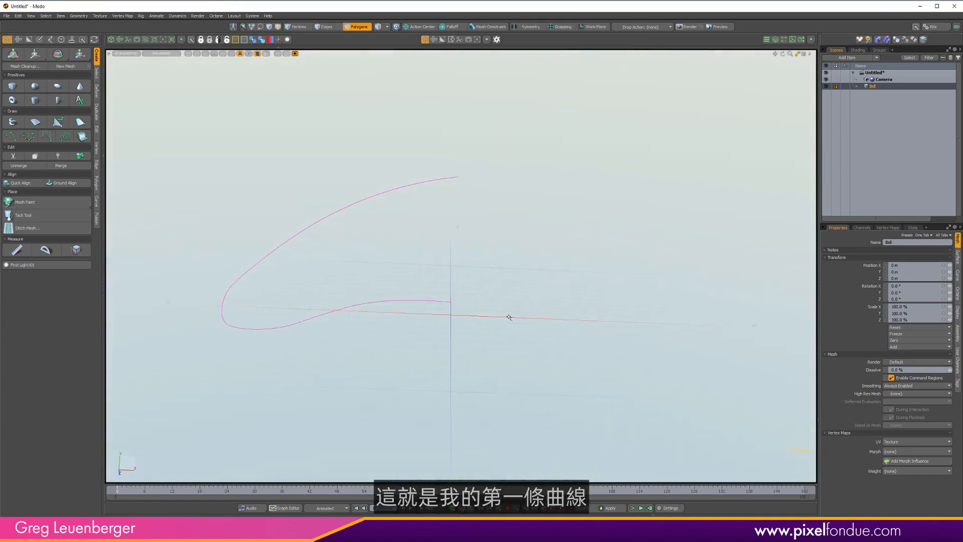
Open the Mesh Ops list and add a Curve Rebuild operator to the Bell mesh.
left_click(793, 40)
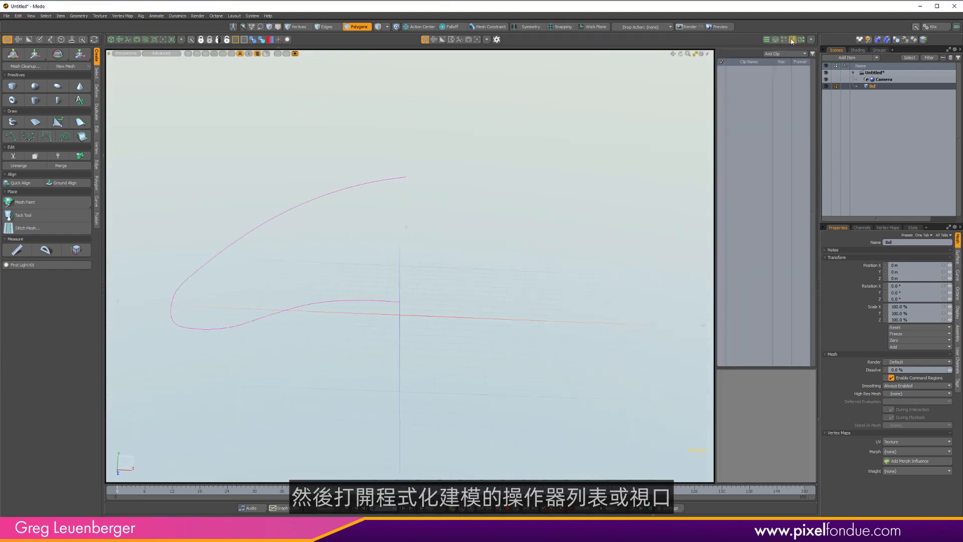
left_click(792, 39)
left_click(775, 39)
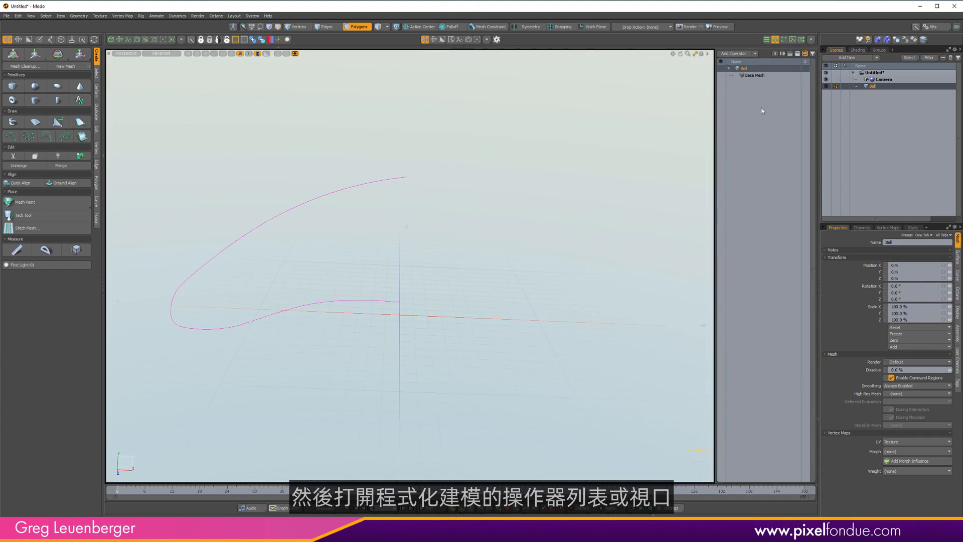
left_click(734, 53)
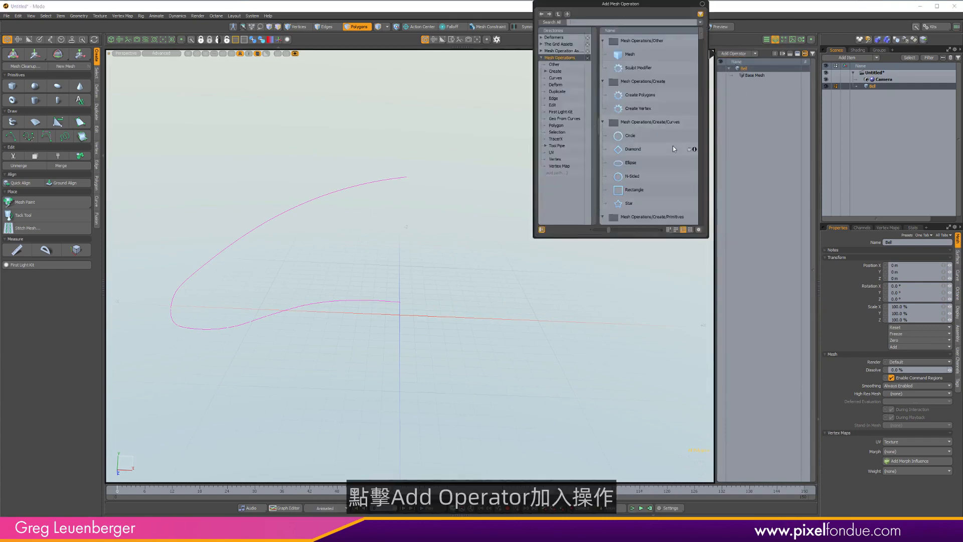
type("curve")
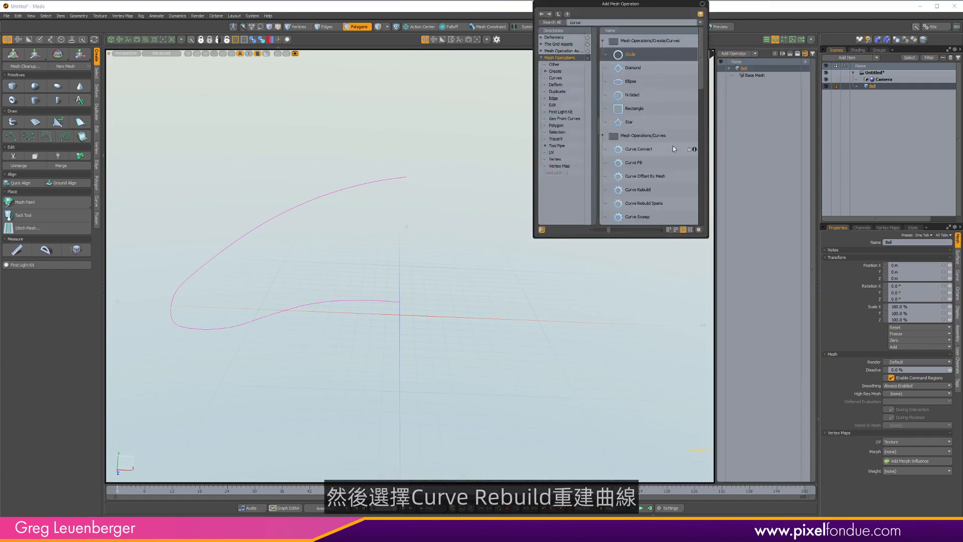
type(" re")
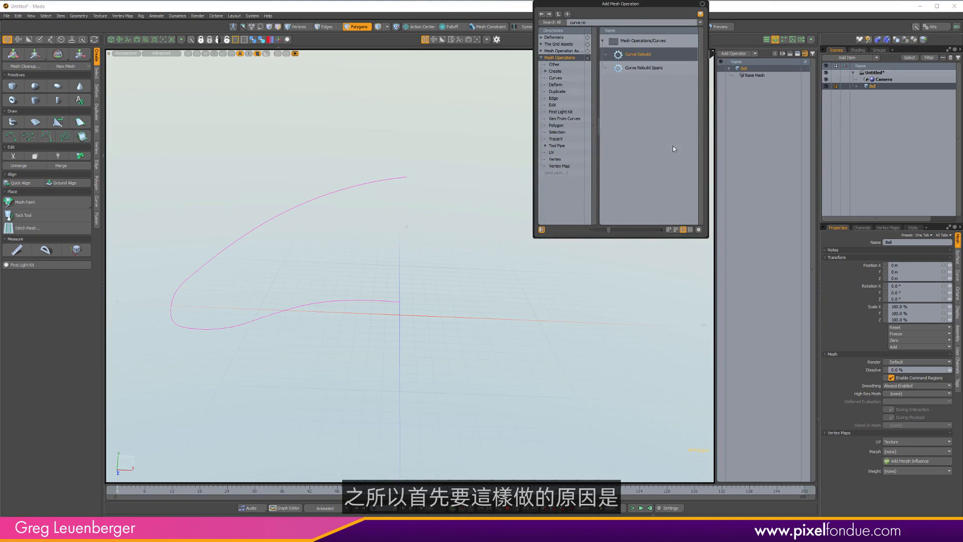
key("Return")
Show vertices in the viewport and compare the rebuilt curve with the original by toggling the Curve Rebuild operator.
left_click_drag(387, 251, 449, 277, "alt")
key("ctrl+3")
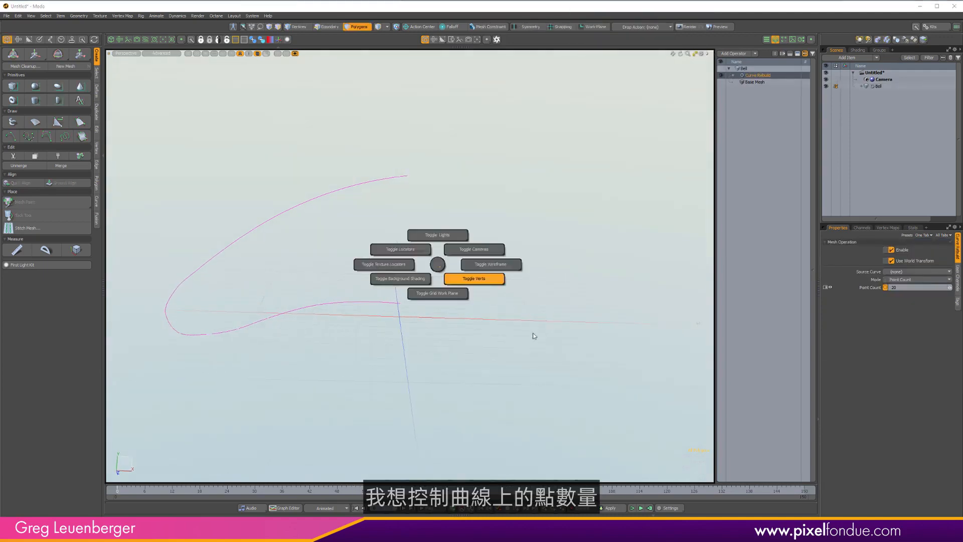
left_click(535, 336)
left_click_drag(393, 316, 505, 266, "alt")
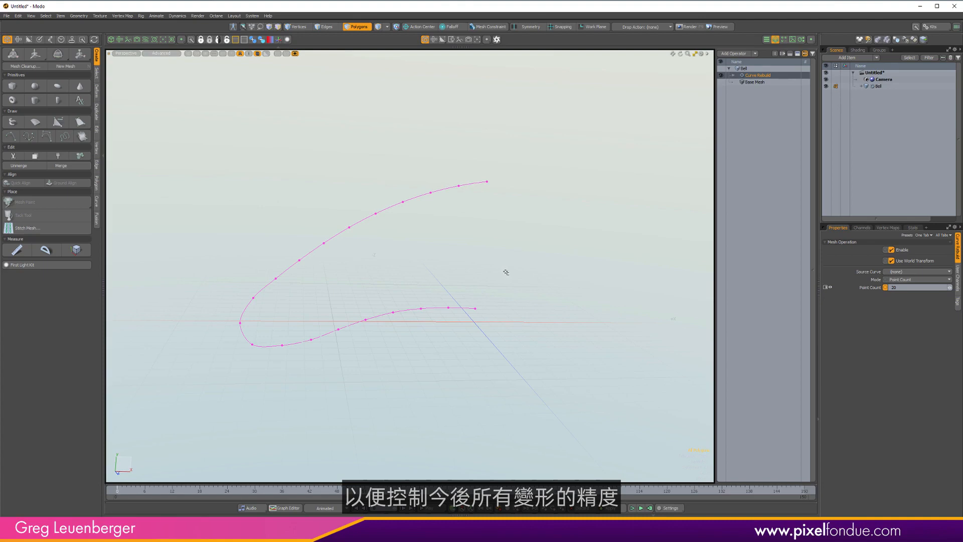
left_click(721, 75)
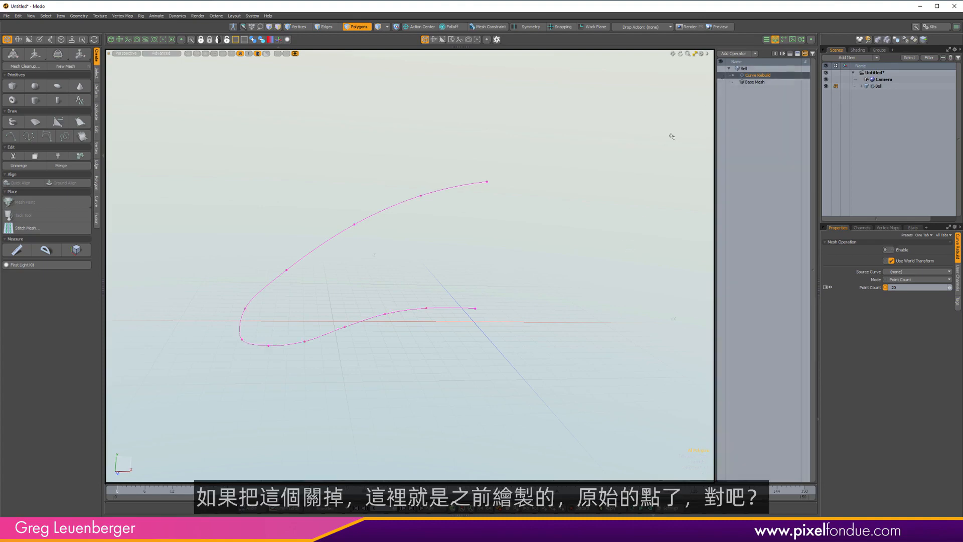
left_click(721, 75)
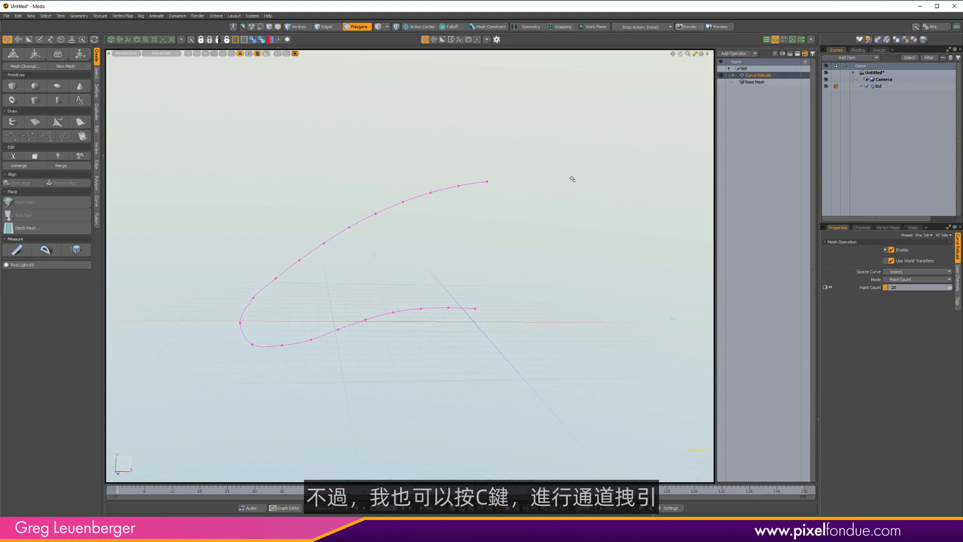
Increase the Curve Rebuild point count by channel-dragging.
key("c")
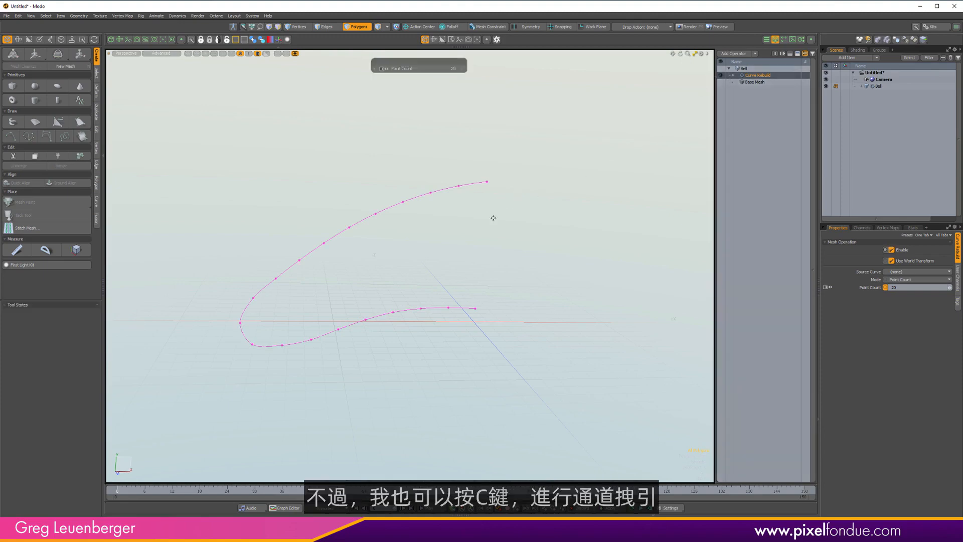
right_click_drag(479, 244, 503, 243)
left_click_drag(503, 244, 521, 287)
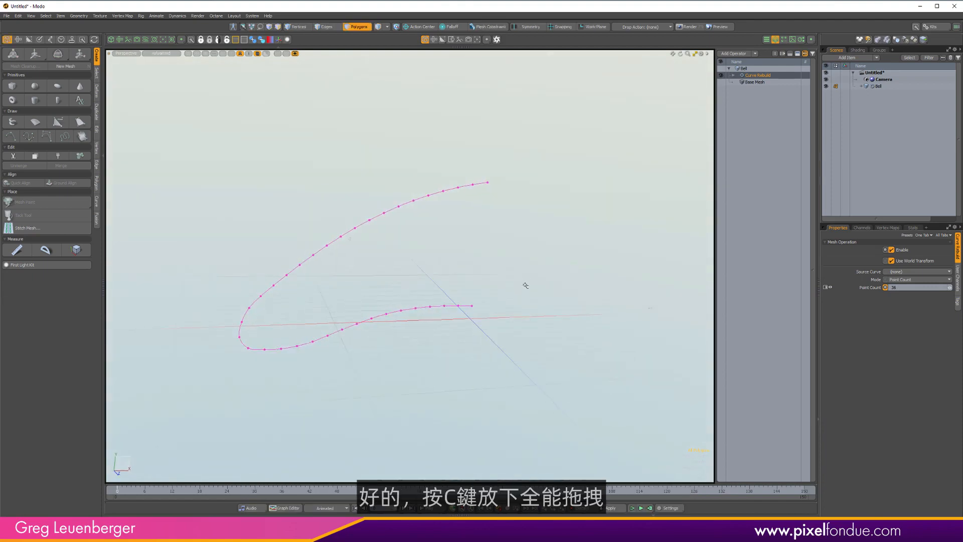
Add a Radial Sweep mesh operator to the Bell mesh.
left_click(733, 53)
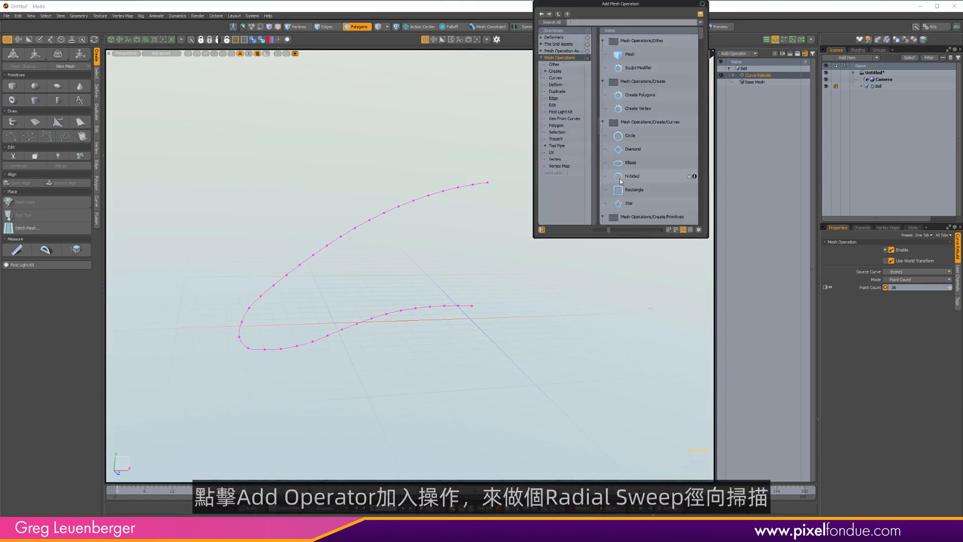
type("radial s")
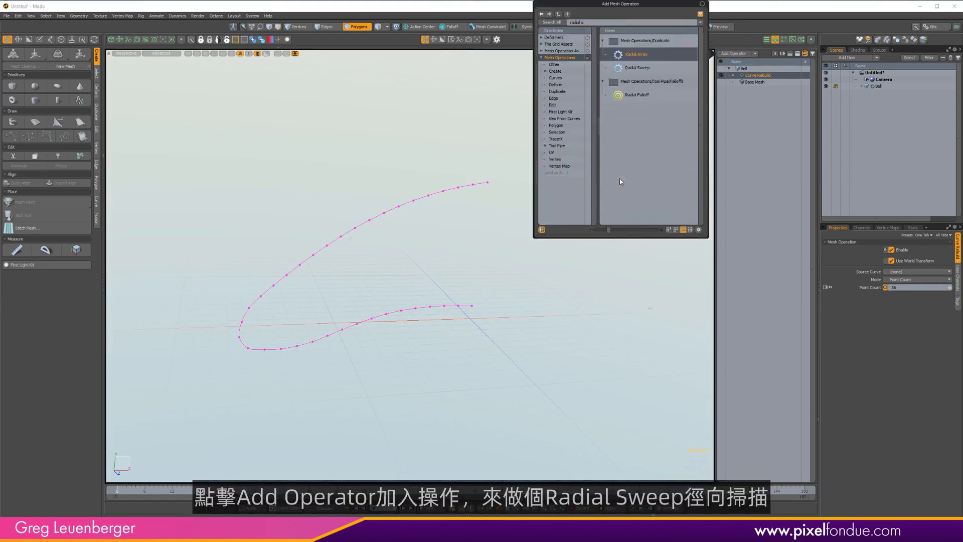
key("Return")
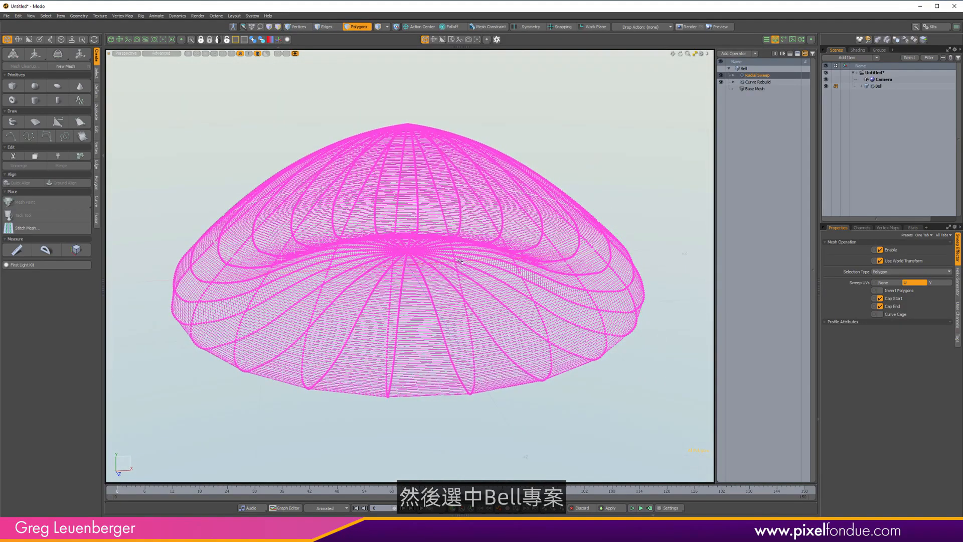
Select the Bell mesh and set its draw style from Wireframe back to Default.
left_click(878, 86)
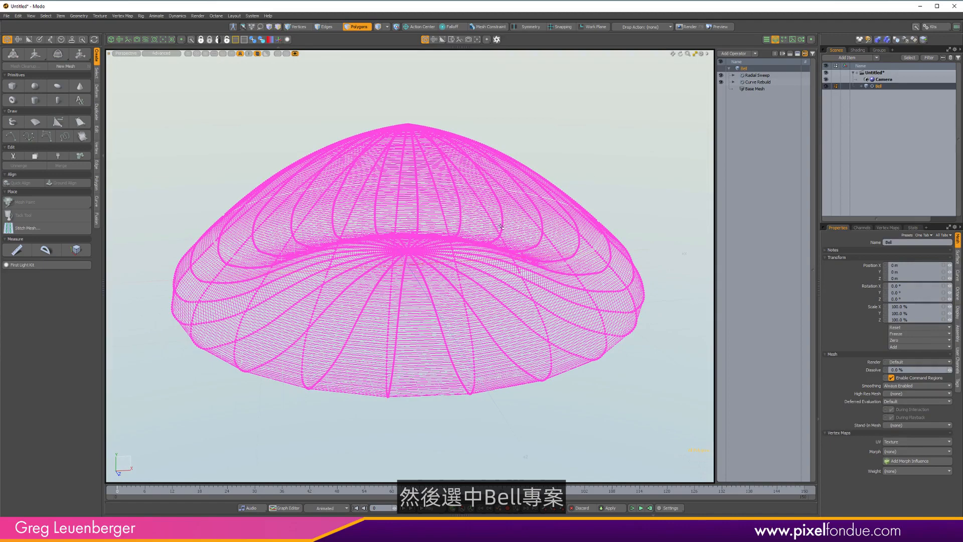
key("p")
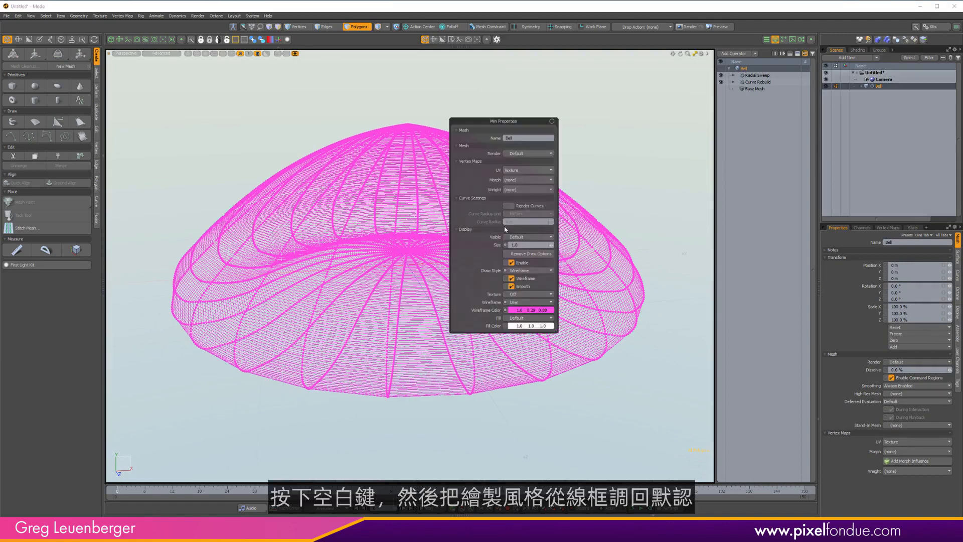
left_click(522, 271)
left_click(522, 259)
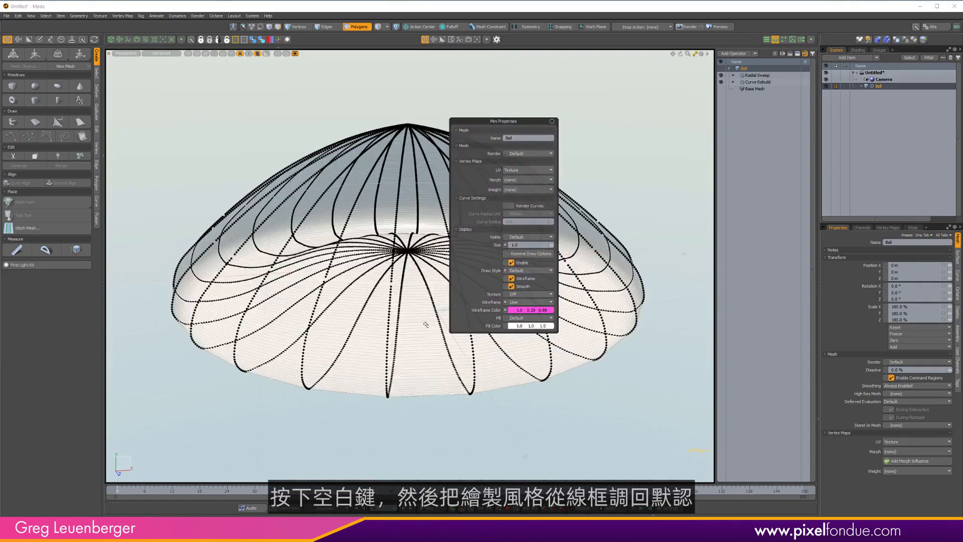
Turn off vertex display in the viewport.
key("ctrl+1")
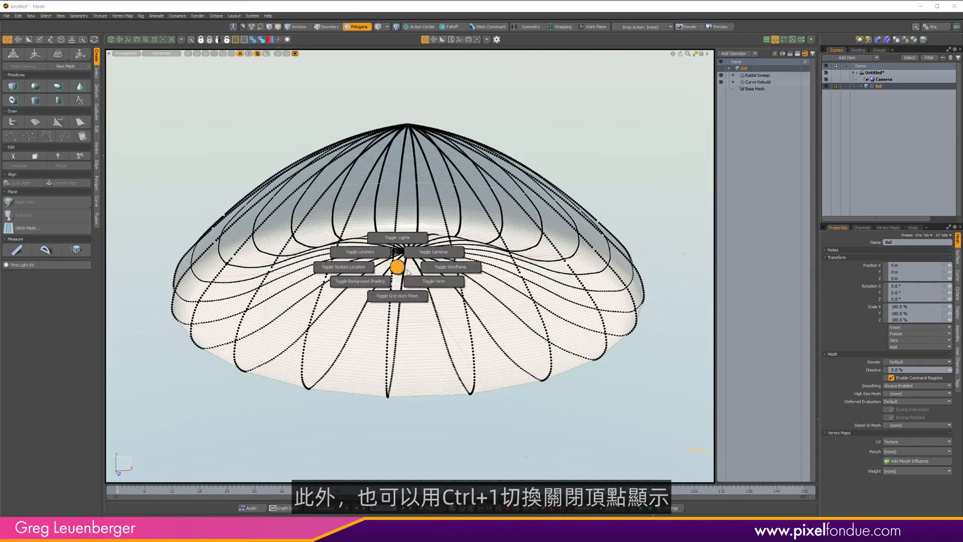
left_click(453, 311)
left_click_drag(453, 313, 698, 110, "alt")
key("3")
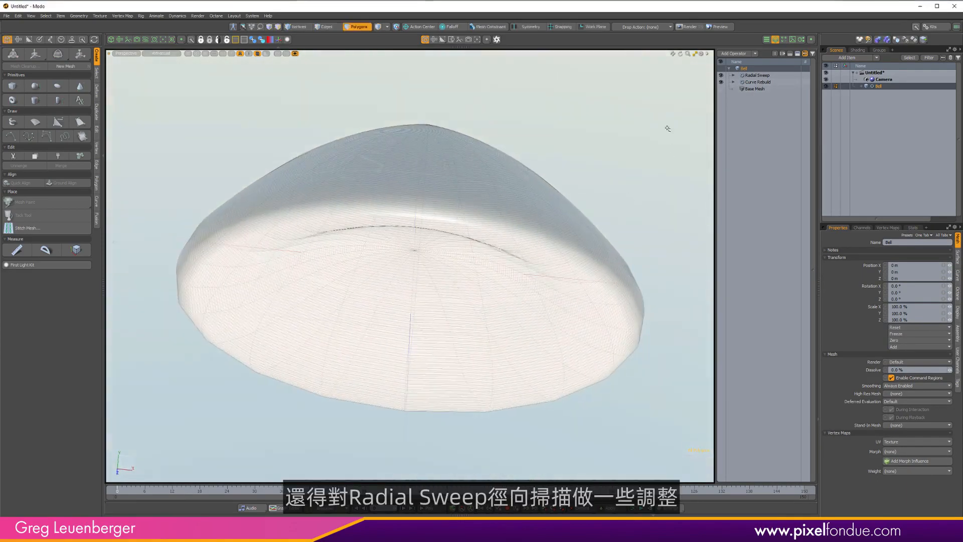
Select the Radial Sweep operator and switch the viewport to a wireframe view.
left_click(756, 75)
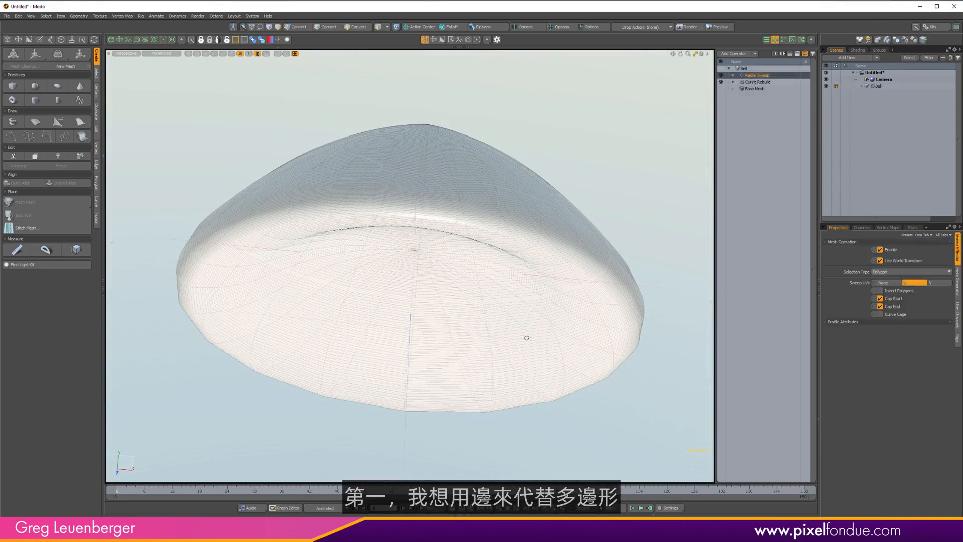
left_click_drag(527, 337, 507, 261, "alt")
key("ctrl+space")
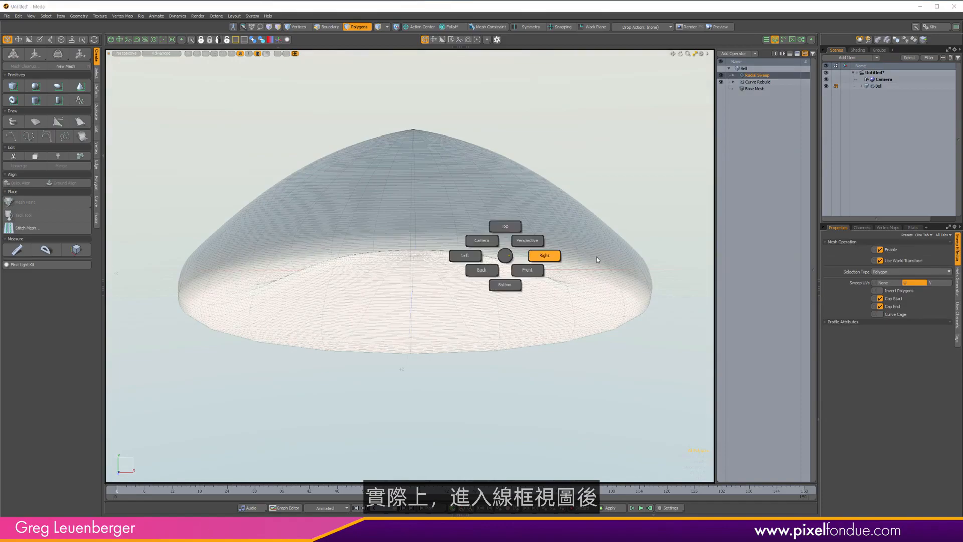
key("ctrl+2")
left_click(507, 226)
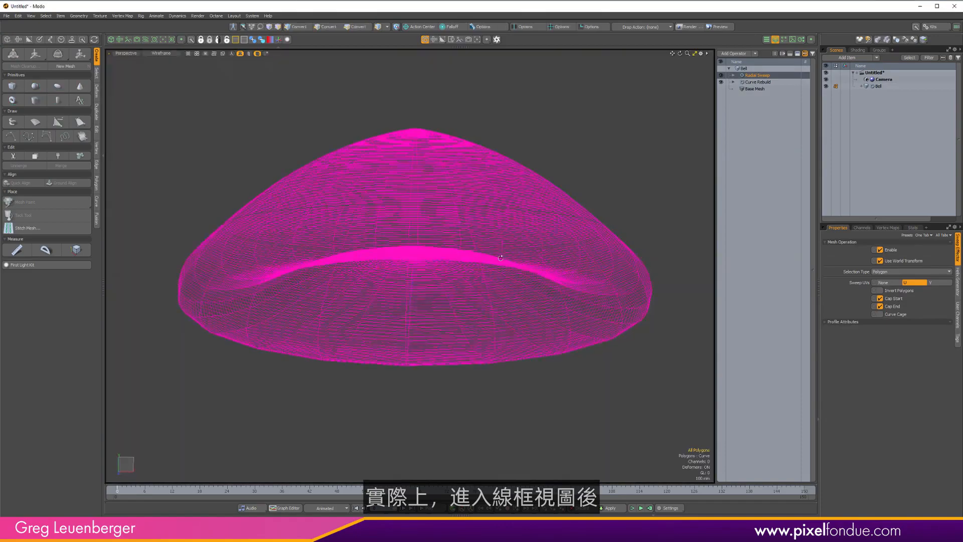
Set the Radial Sweep Selection Type to Edge.
left_click_drag(465, 206, 376, 251, "alt")
left_click_drag(376, 250, 396, 221, "ctrl+alt")
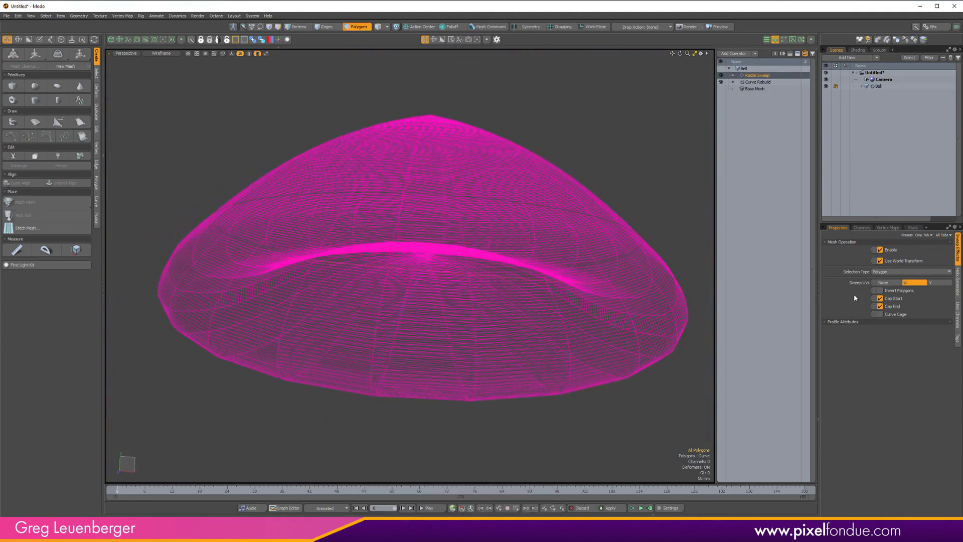
left_click(889, 273)
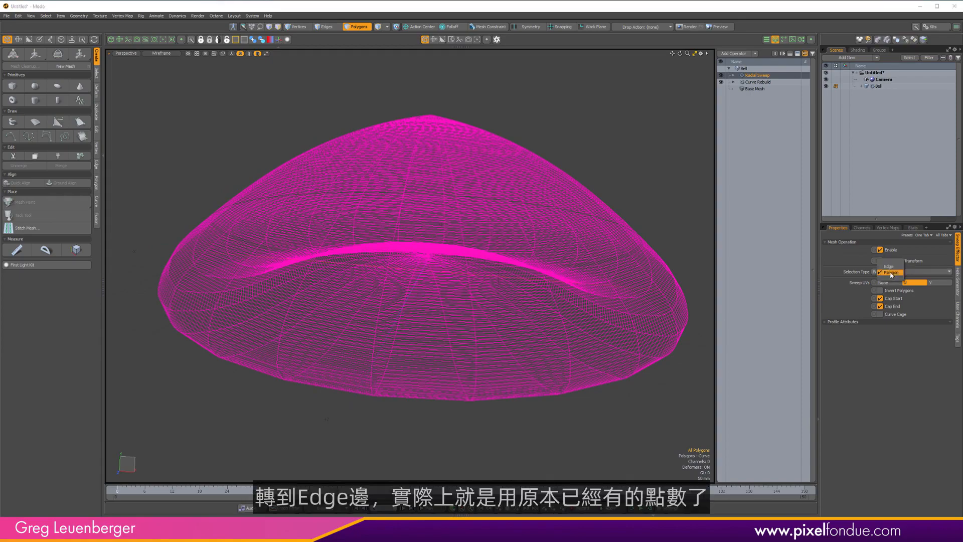
left_click(891, 266)
Toggle the Radial Sweep operator off and on with vertices shown to compare its points with the rebuilt curve.
left_click_drag(522, 283, 422, 258, "alt")
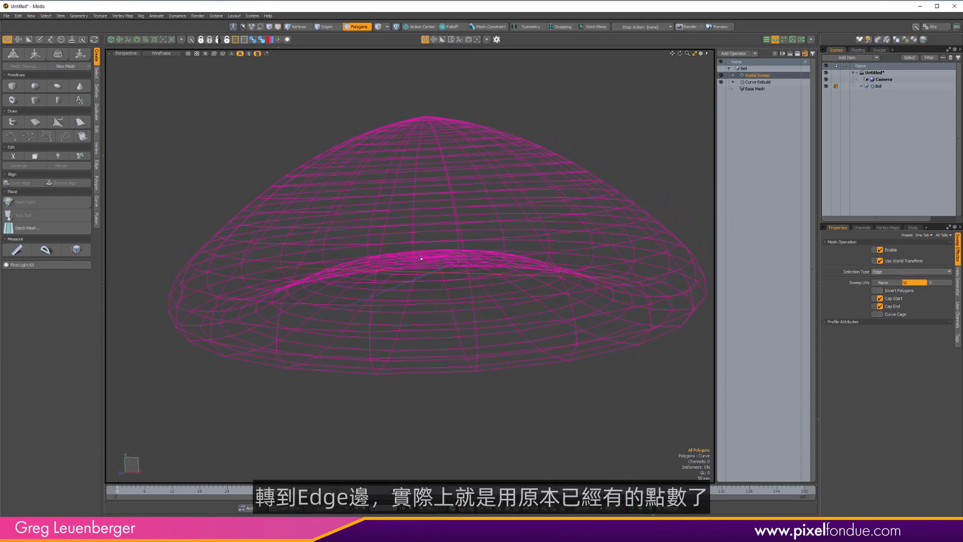
left_click(758, 82)
left_click(721, 75)
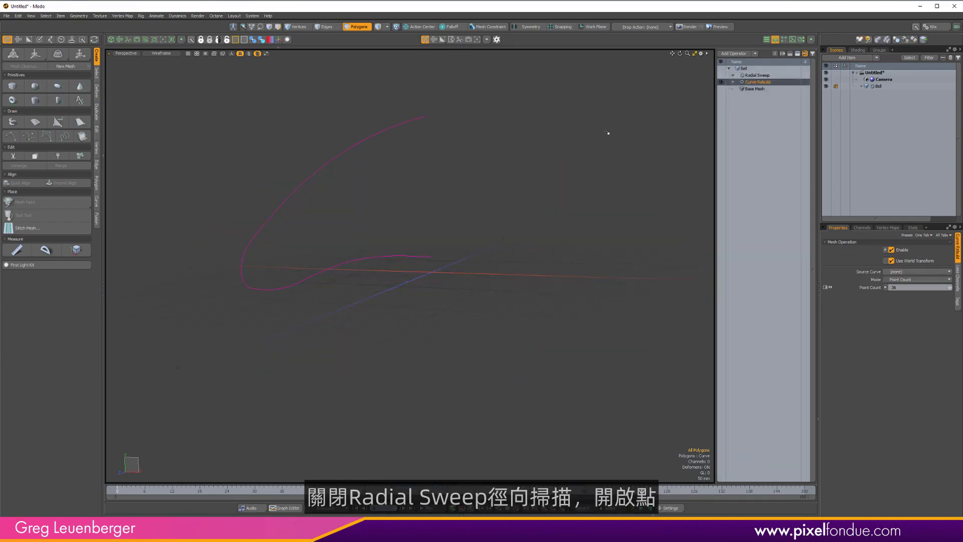
key("ctrl+3")
left_click(522, 266)
left_click_drag(415, 269, 532, 287, "alt")
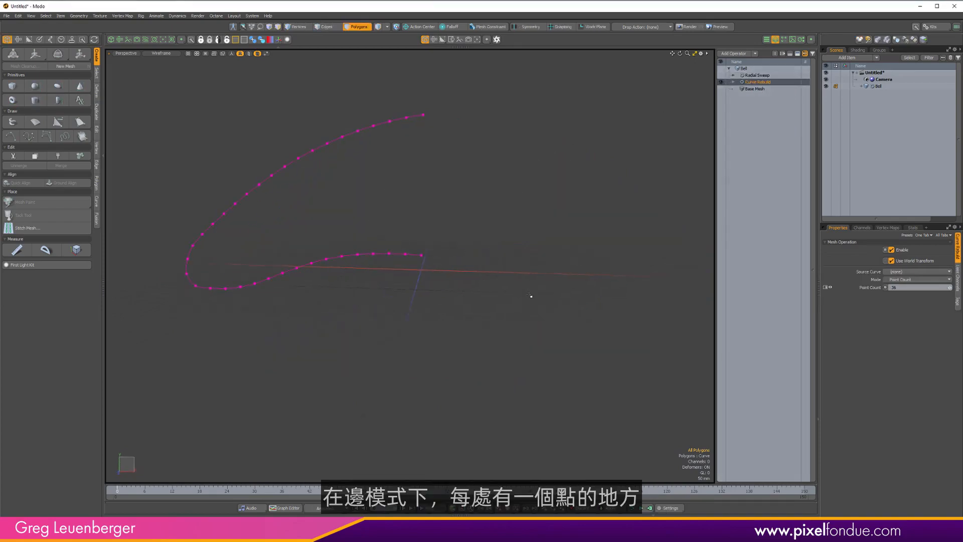
left_click(756, 75)
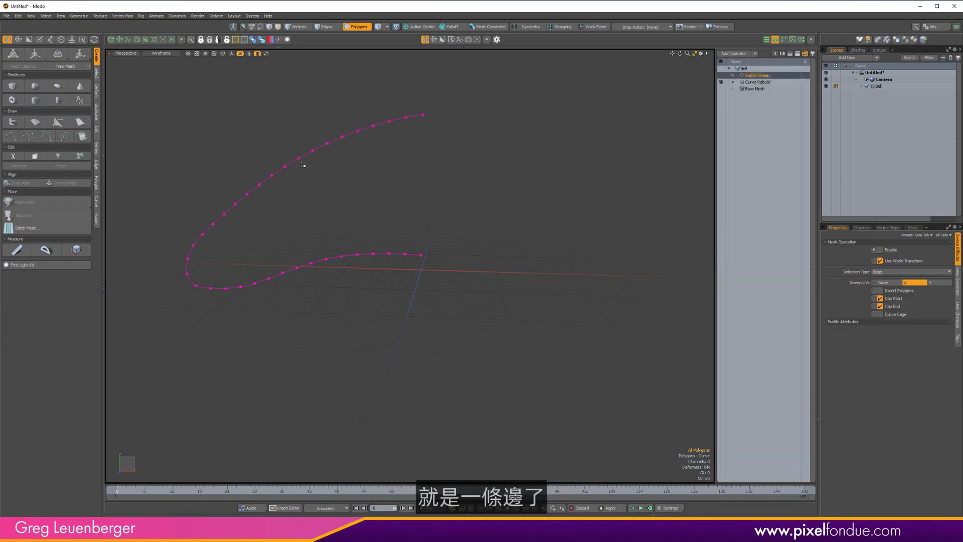
left_click(721, 76)
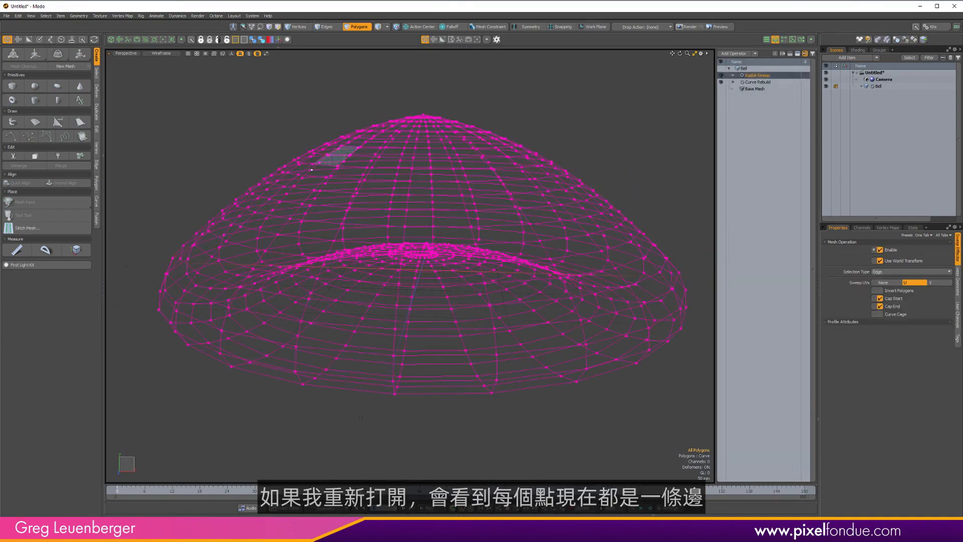
left_click_drag(516, 174, 411, 239, "alt")
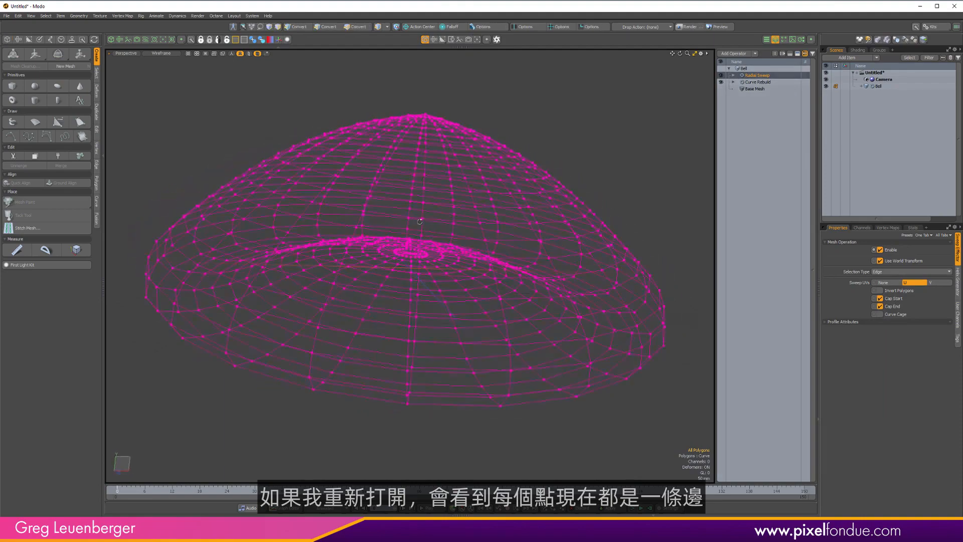
Switch the Radial Sweep Selection Type to Polygon for comparison and back to Edge.
left_click(889, 273)
left_click(890, 277)
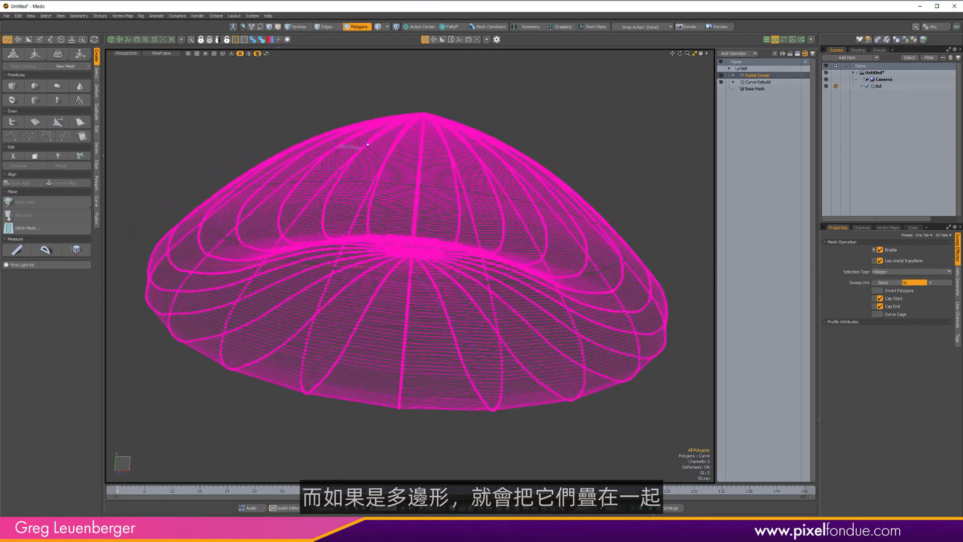
left_click_drag(258, 339, 229, 300, "alt")
left_click_drag(372, 256, 321, 266, "ctrl+alt")
left_click_drag(321, 266, 223, 284, "alt+shift")
left_click(898, 271)
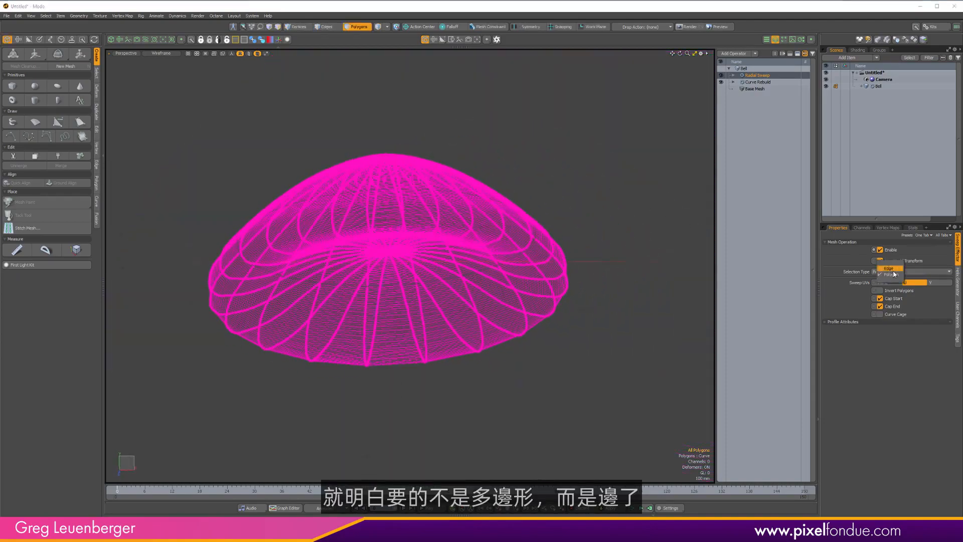
left_click(895, 266)
Return to the Advanced shaded view and toggle Invert Polygons on and back off.
key("ctrl+2")
left_click(631, 198)
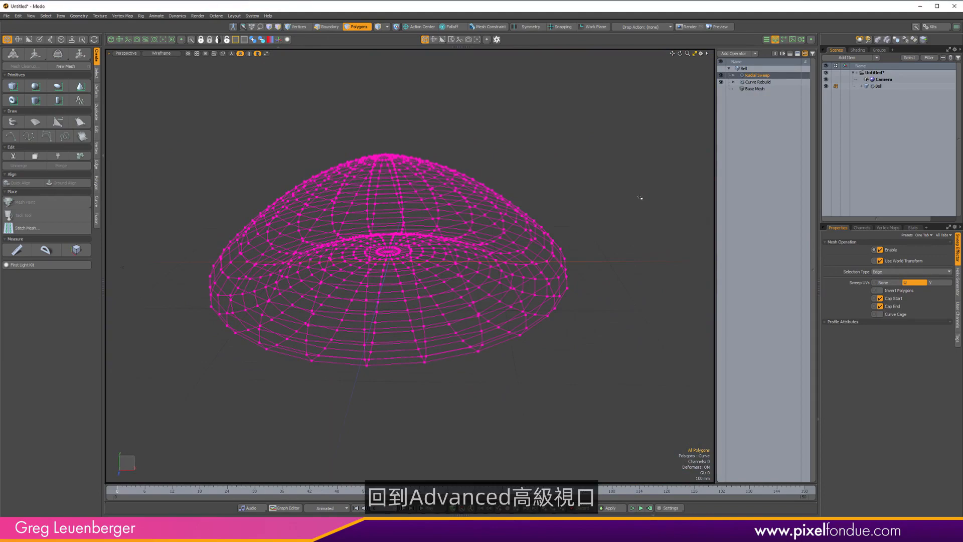
left_click_drag(631, 198, 567, 228, "alt")
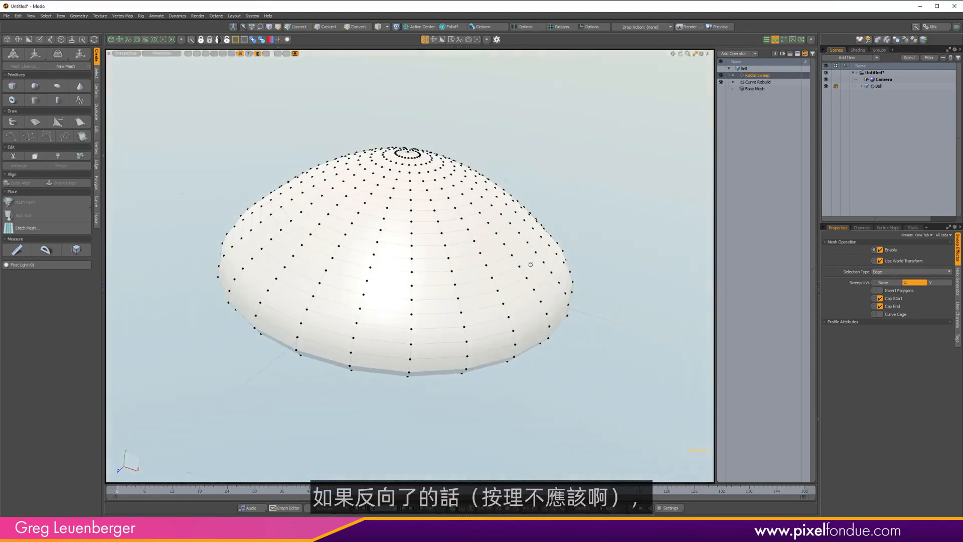
left_click(881, 291)
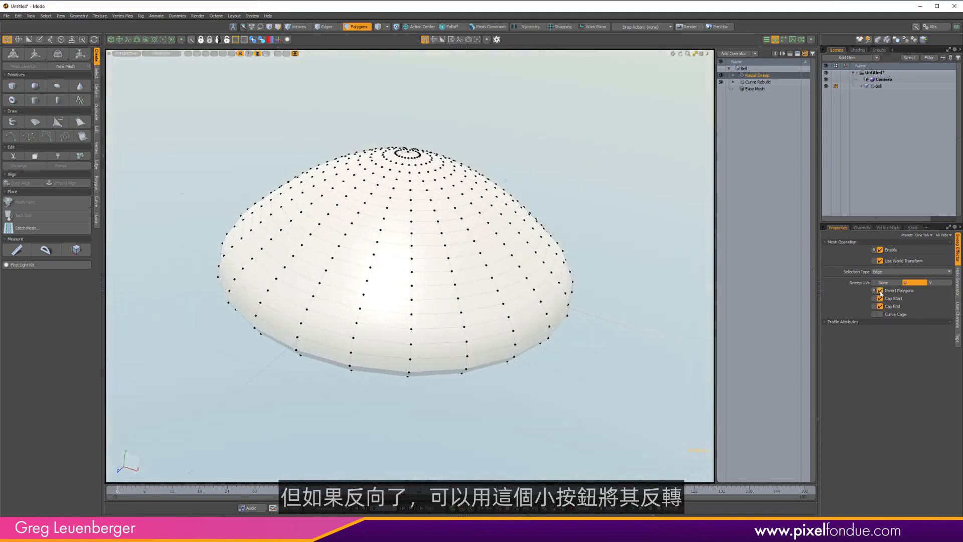
left_click(881, 291)
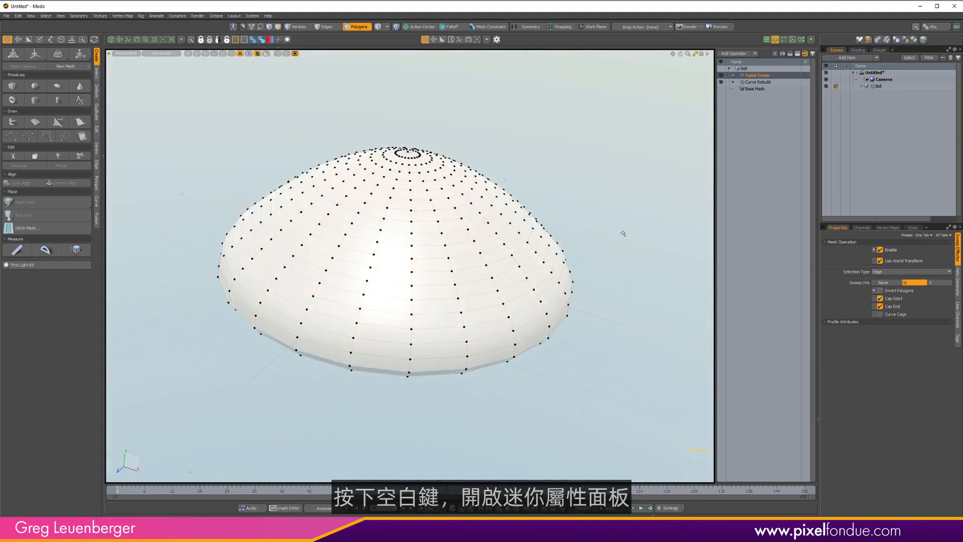
Turn off Cap Start and Cap End in the Radial Sweep properties.
key("space")
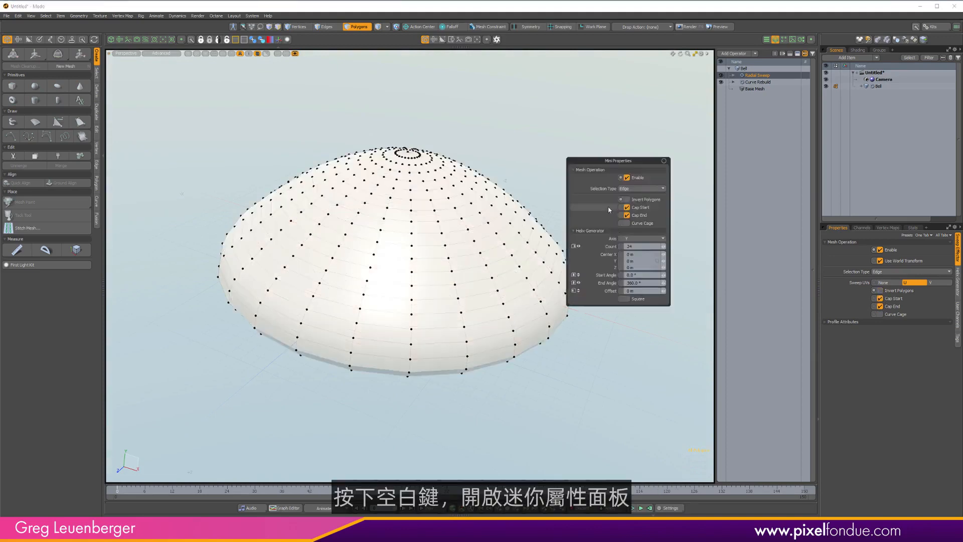
left_click(626, 207)
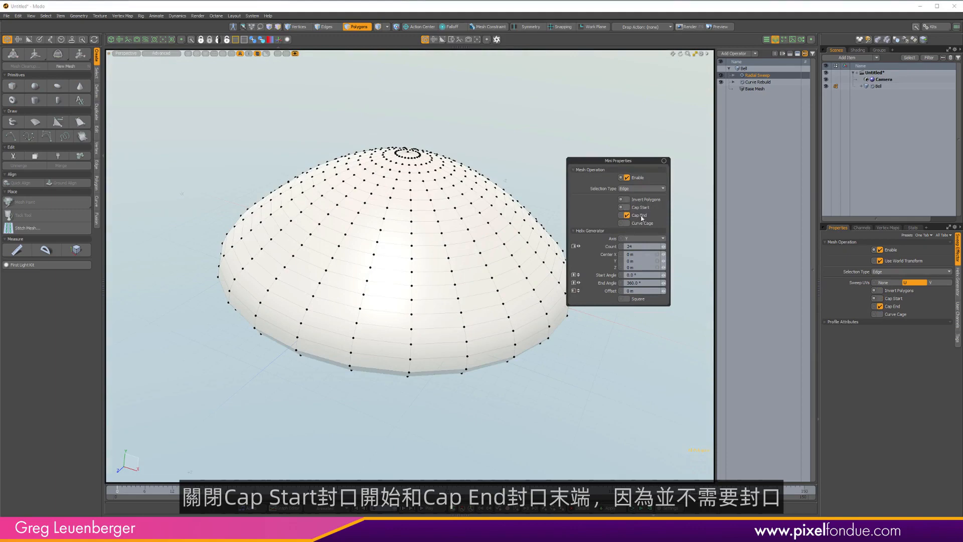
left_click(627, 215)
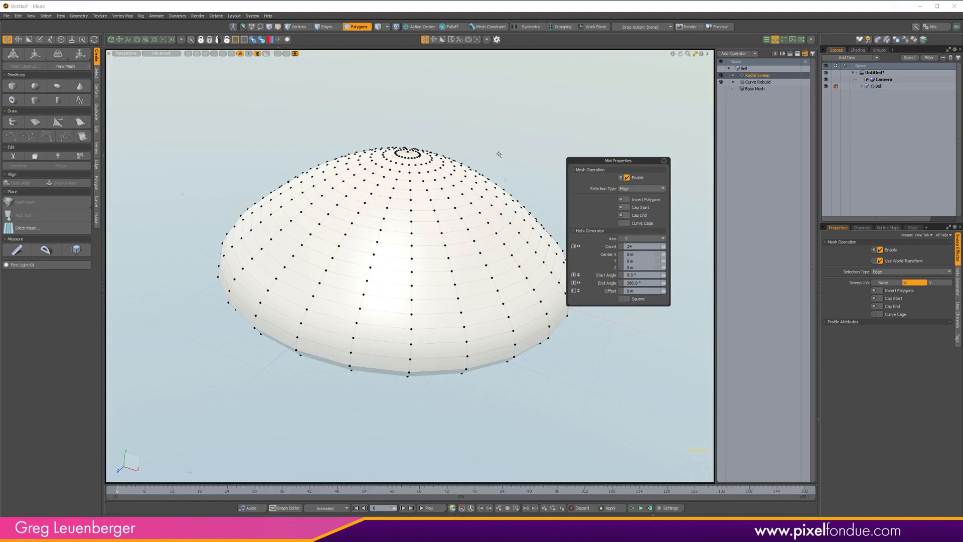
left_click(439, 157, "alt")
left_click_drag(439, 157, 402, 274, "alt")
left_click_drag(422, 265, 676, 160, "alt")
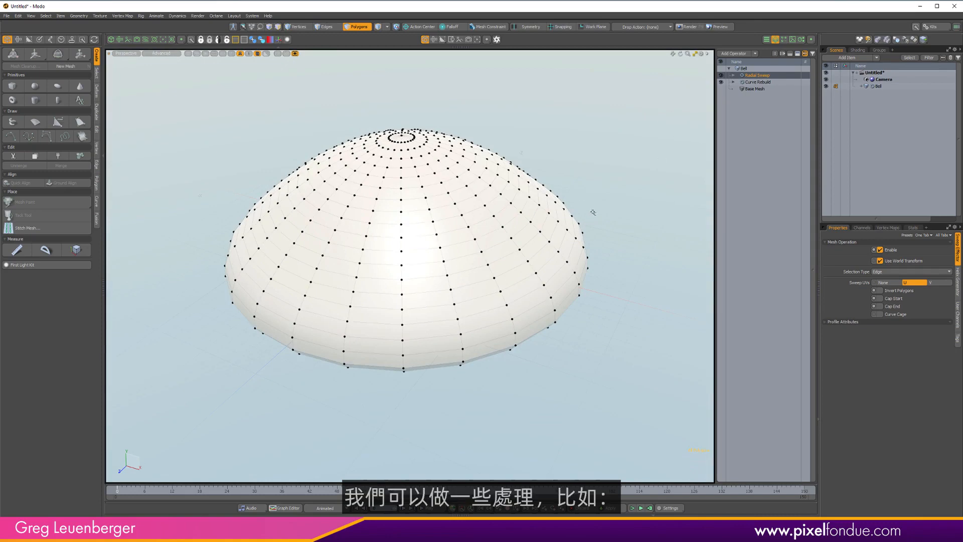
Increase the Radial Sweep count by channel-dragging.
left_click(776, 82)
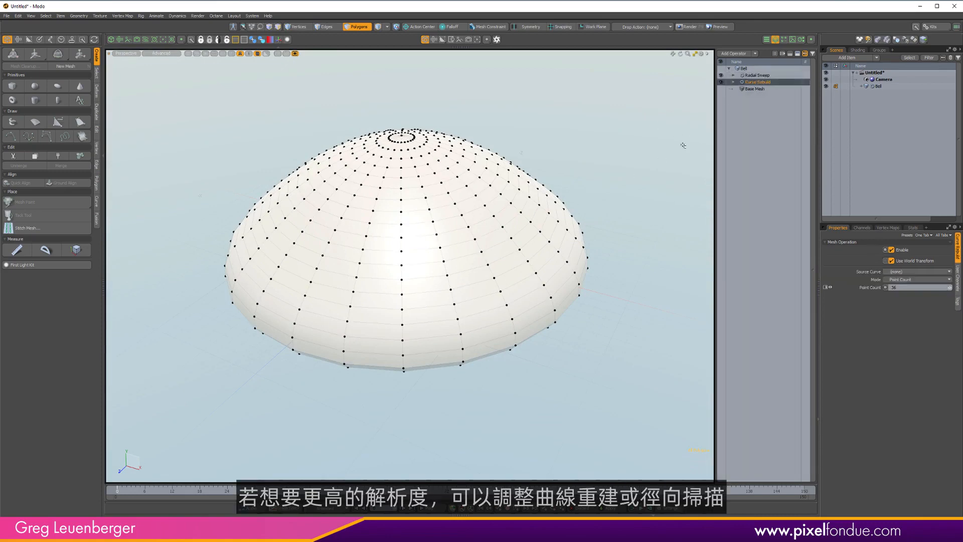
left_click(759, 75)
key("c")
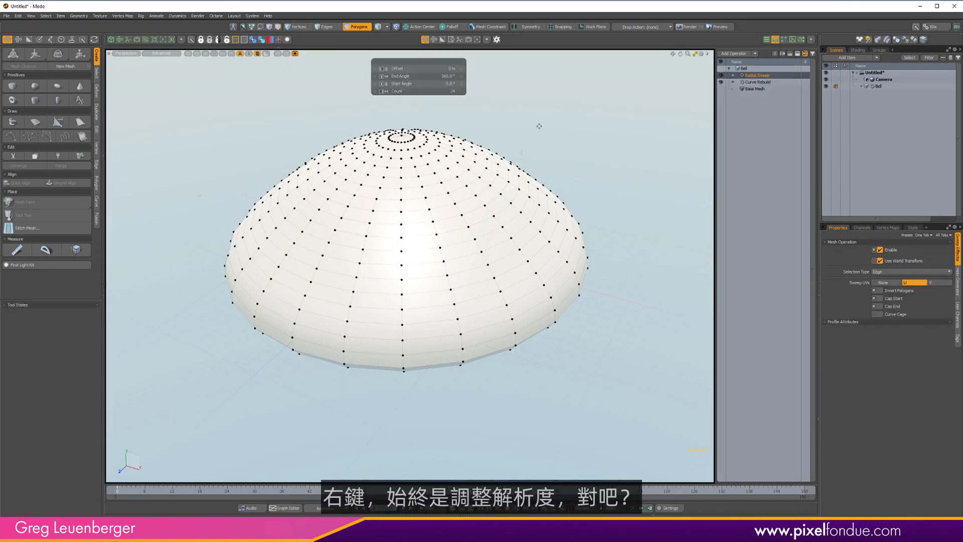
right_click_drag(548, 141, 604, 141)
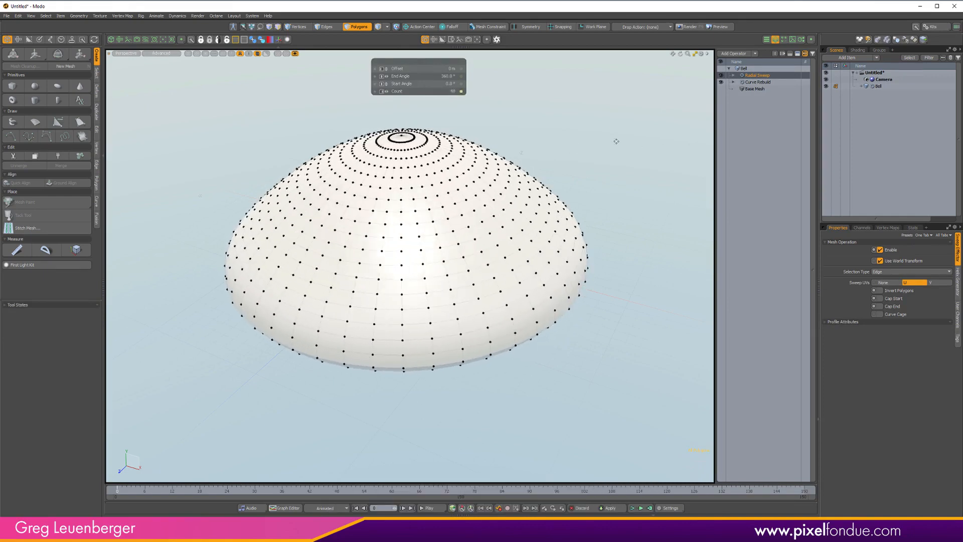
Adjust the Curve Rebuild point count by channel-dragging and drop the tool.
left_click(758, 82)
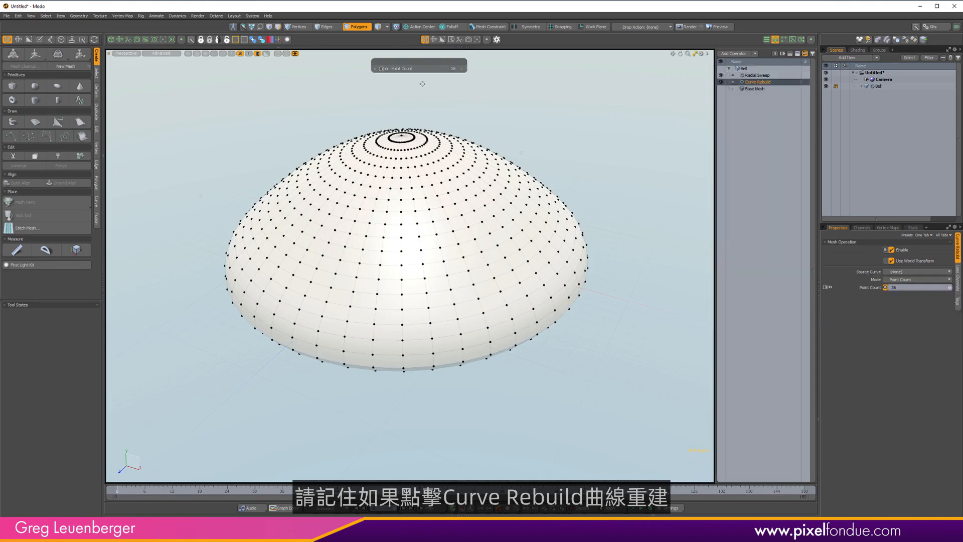
mouse_move(601, 129)
left_mouse_down()
mouse_move(574, 129)
mouse_move(616, 135)
mouse_move(606, 138)
left_mouse_up()
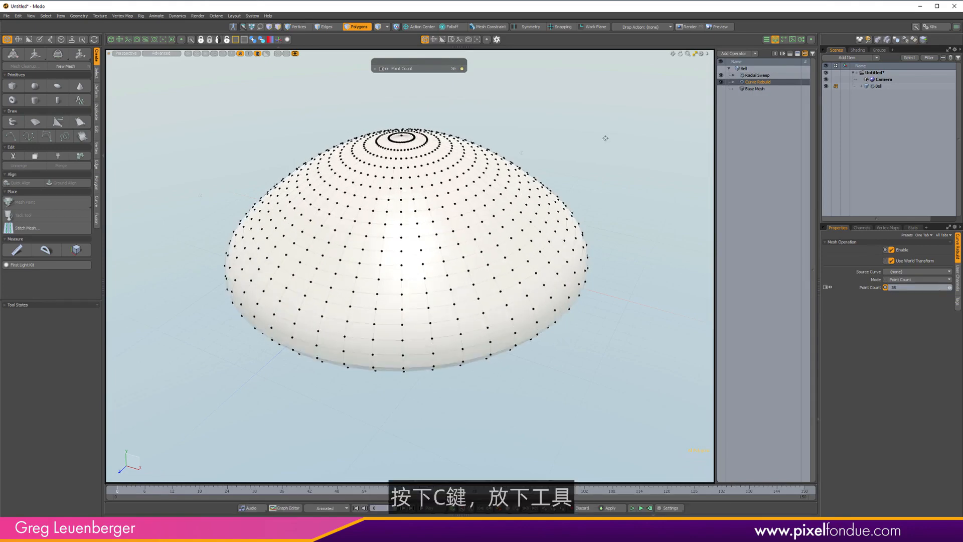
key("q")
left_click_drag(583, 184, 594, 153, "alt")
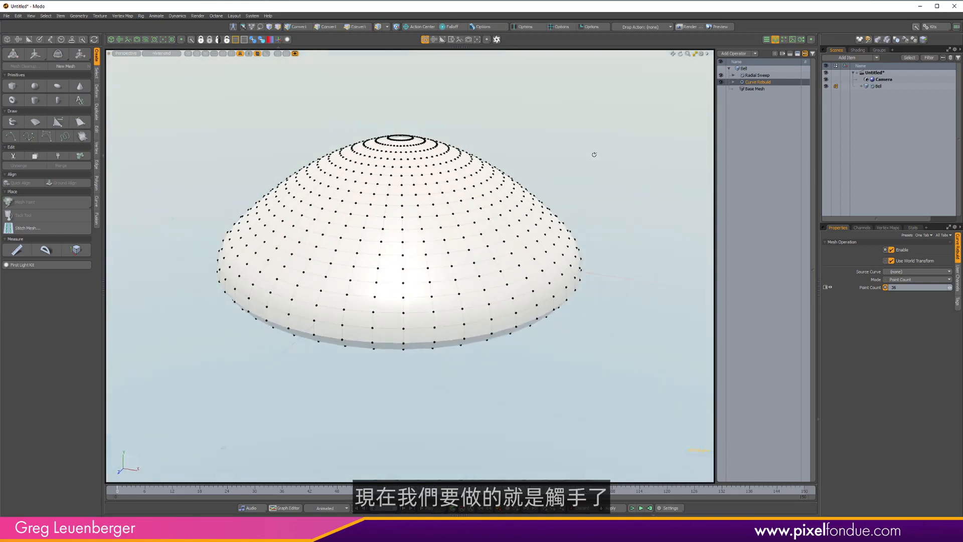
Switch to edge mode, hide vertices, and convert the bell's rim edge loop into a new spline curve mesh with Edges To Curves.
left_click_drag(375, 397, 376, 196, "alt")
key("3")
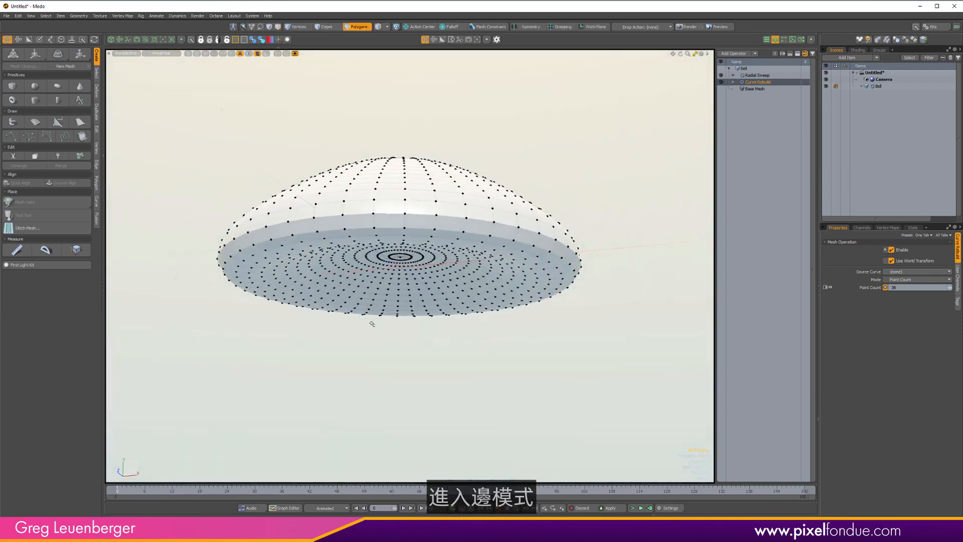
key("2")
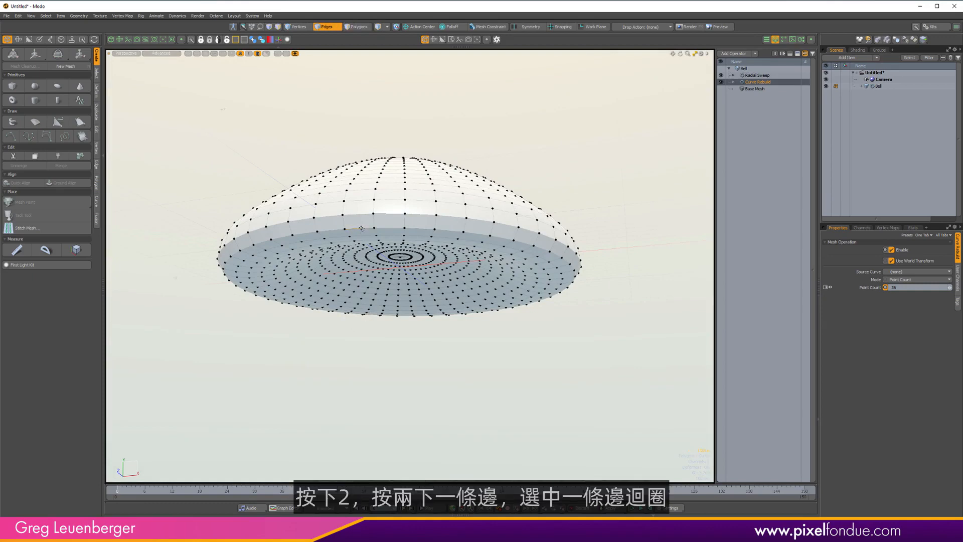
left_click_drag(343, 245, 622, 193, "alt")
key("v")
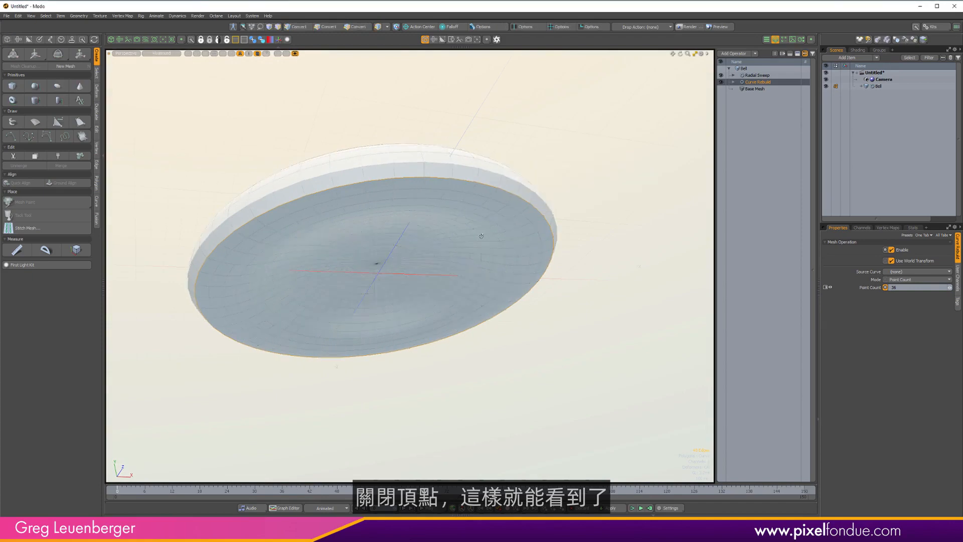
left_click_drag(479, 234, 339, 237, "alt")
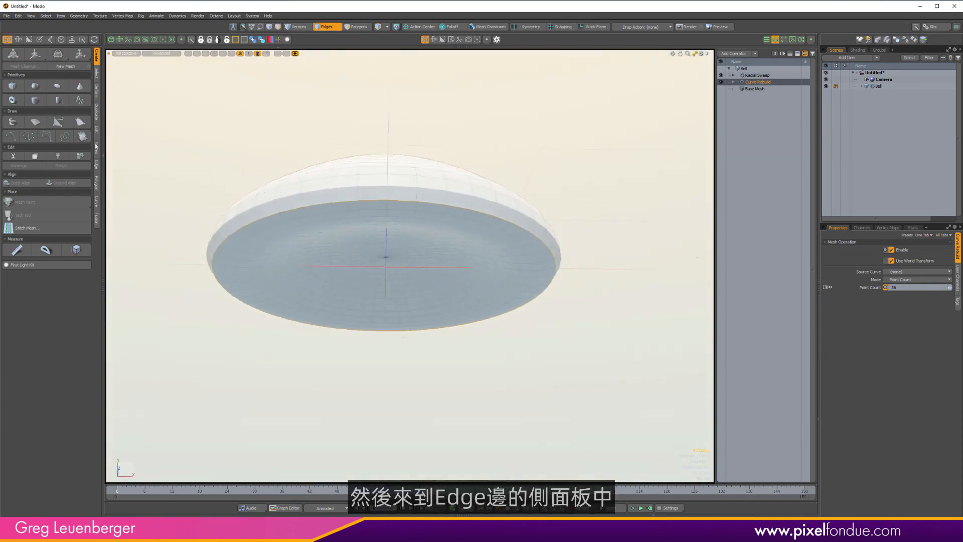
left_click(97, 164)
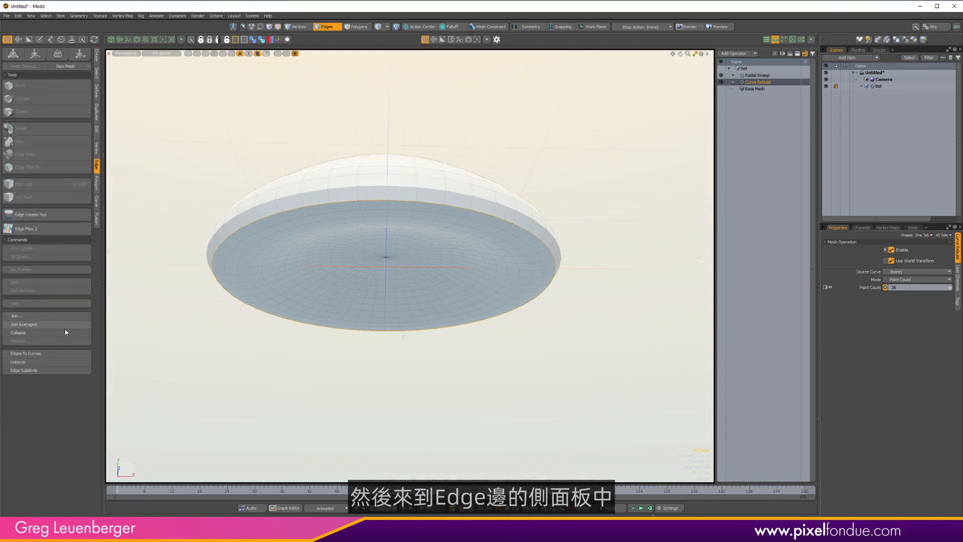
left_click(25, 353)
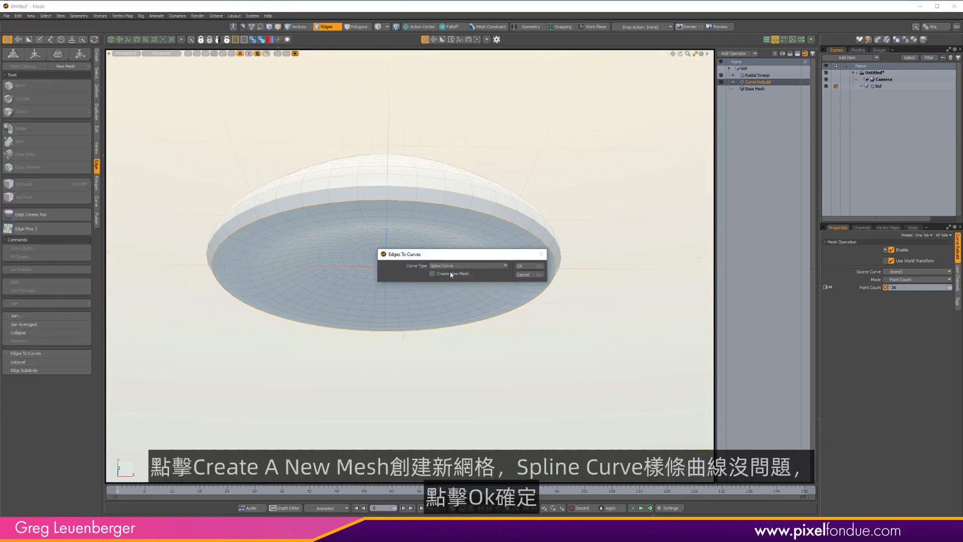
left_click(522, 266)
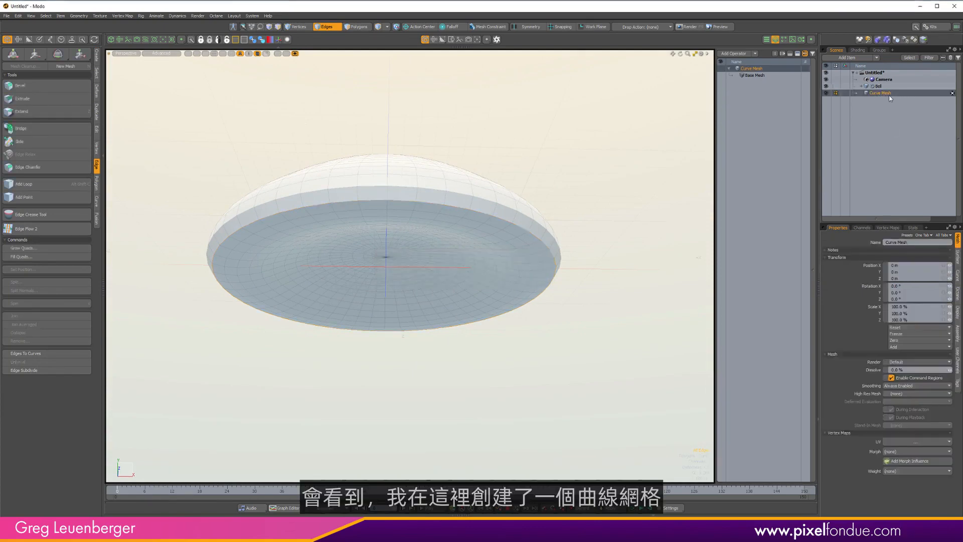
Hide the bell mesh to inspect the extracted curve on its own.
left_click(825, 85)
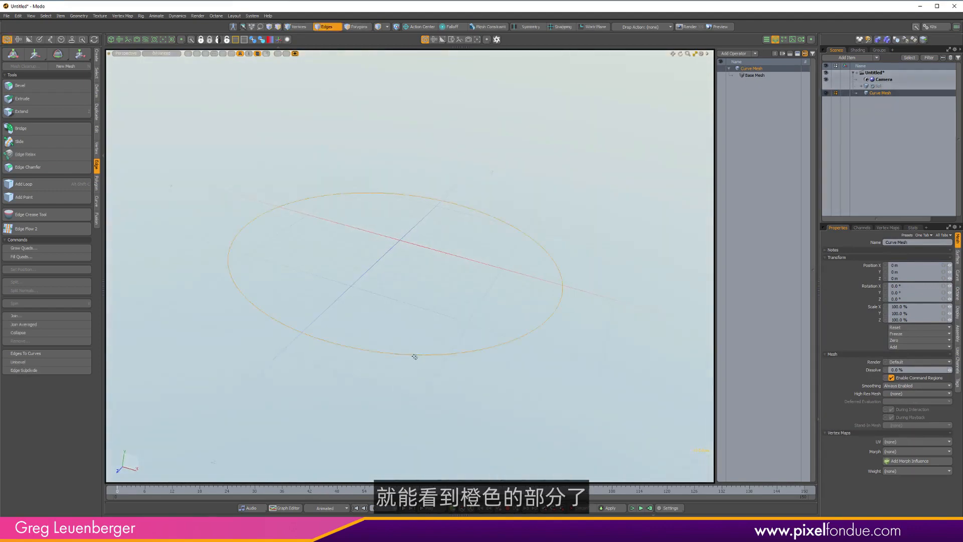
mouse_move(414, 357)
left_mouse_down("alt")
mouse_move(449, 159)
mouse_move(413, 254)
mouse_move(401, 359)
left_mouse_up("alt")
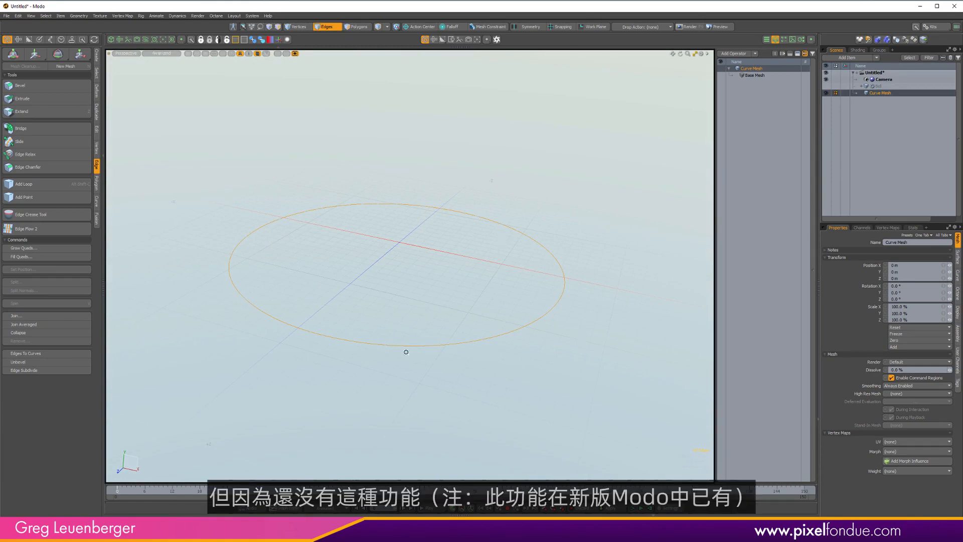
mouse_move(407, 352)
left_mouse_down("alt")
mouse_move(472, 344)
mouse_move(396, 360)
left_mouse_up("alt")
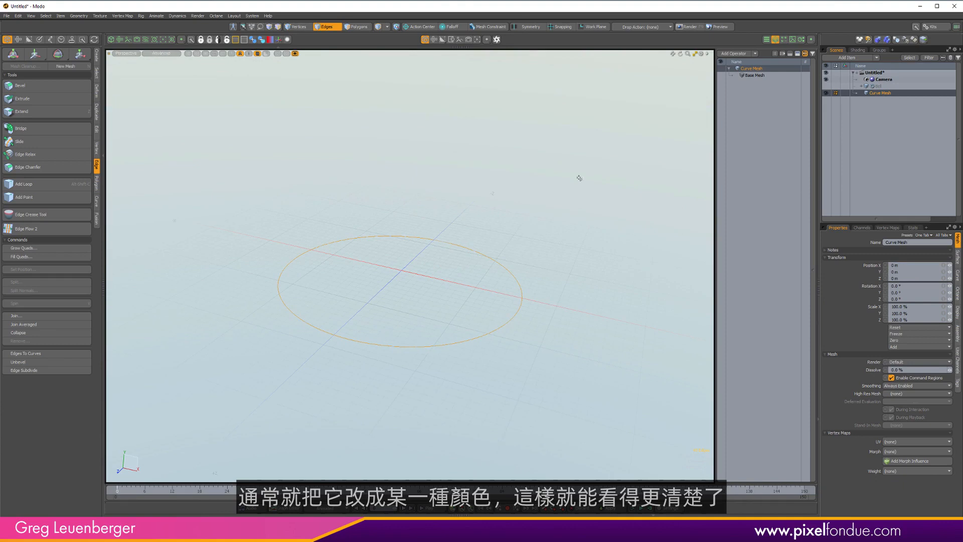
Add draw options to the curve mesh and set its wireframe to a purple user color.
key("ctrl+p")
left_click(497, 289)
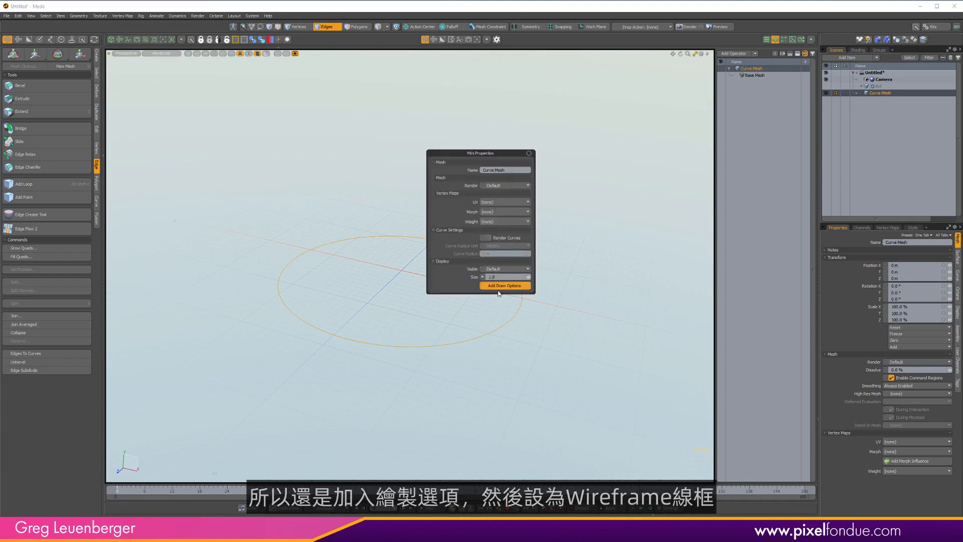
left_click(500, 303)
left_click(498, 315)
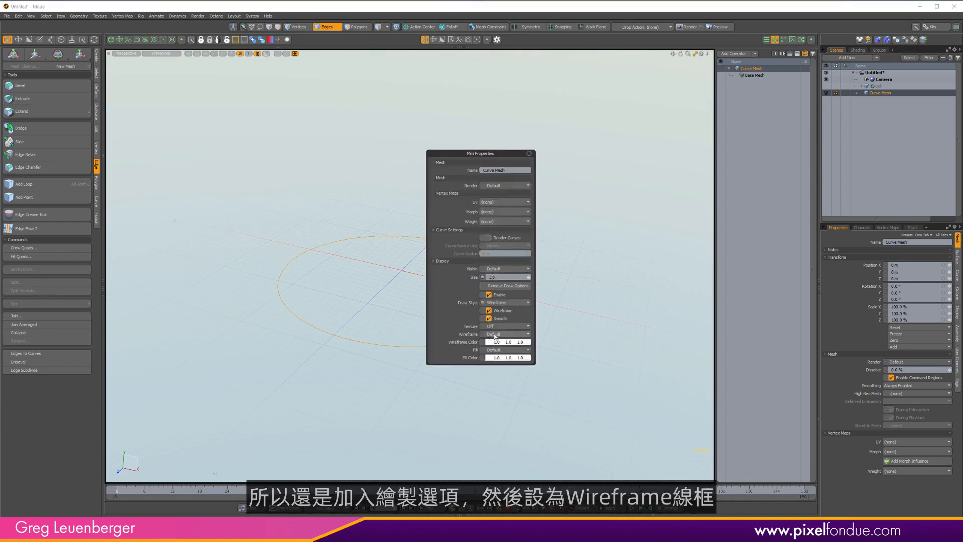
left_click(502, 335)
left_click(498, 342)
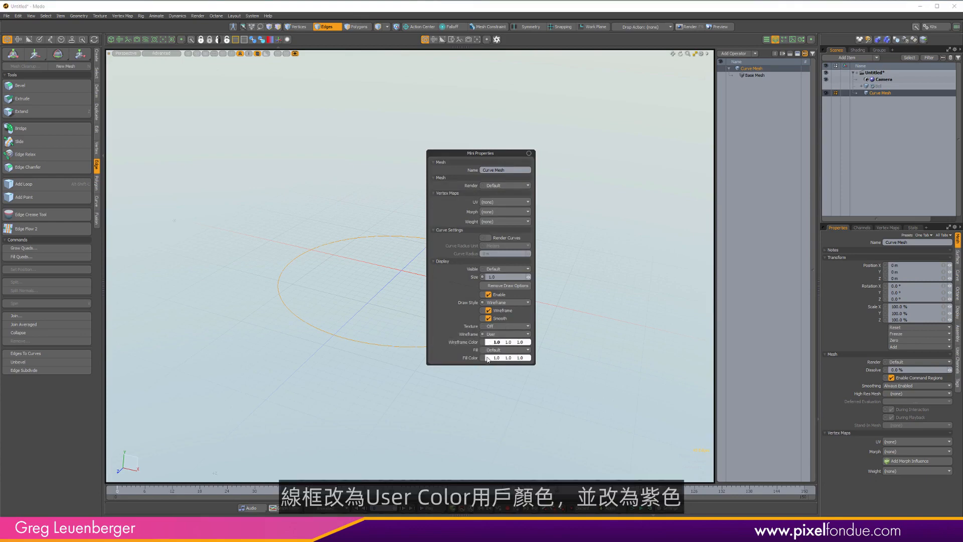
left_click(489, 343)
left_click_drag(302, 298, 333, 329)
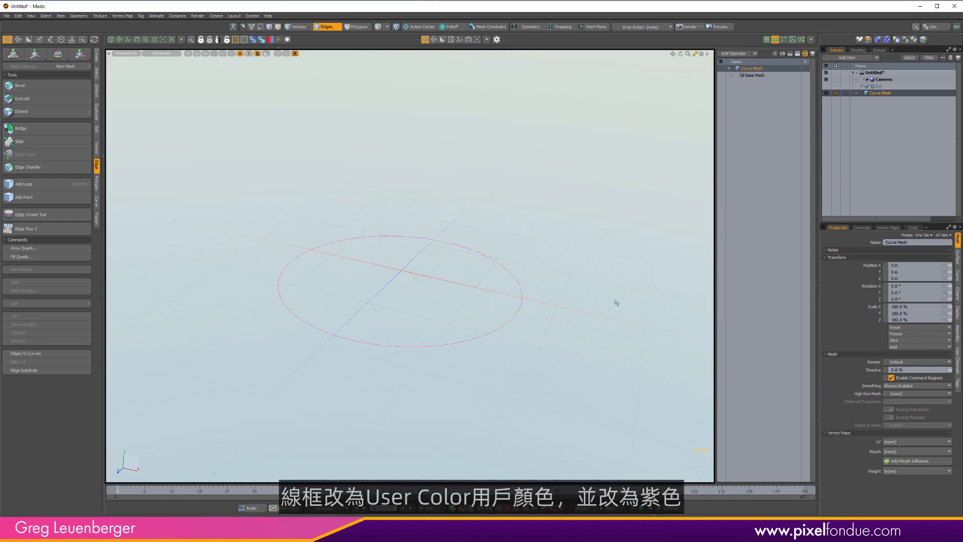
left_click_drag(480, 366, 426, 351, "alt")
mouse_move(427, 351)
left_mouse_down("ctrl+alt")
mouse_move(481, 329)
mouse_move(368, 355)
mouse_move(437, 344)
mouse_move(426, 346)
left_mouse_up("ctrl+alt")
key("ctrl+space")
left_click(447, 435)
Select the polygons at the centre of the bell's underside, expand the selection, and deselect again.
mouse_move(444, 381)
left_mouse_down("alt+shift")
mouse_move(449, 351)
mouse_move(453, 389)
left_mouse_up("alt+shift")
left_click_drag(484, 350, 469, 361, "alt+shift")
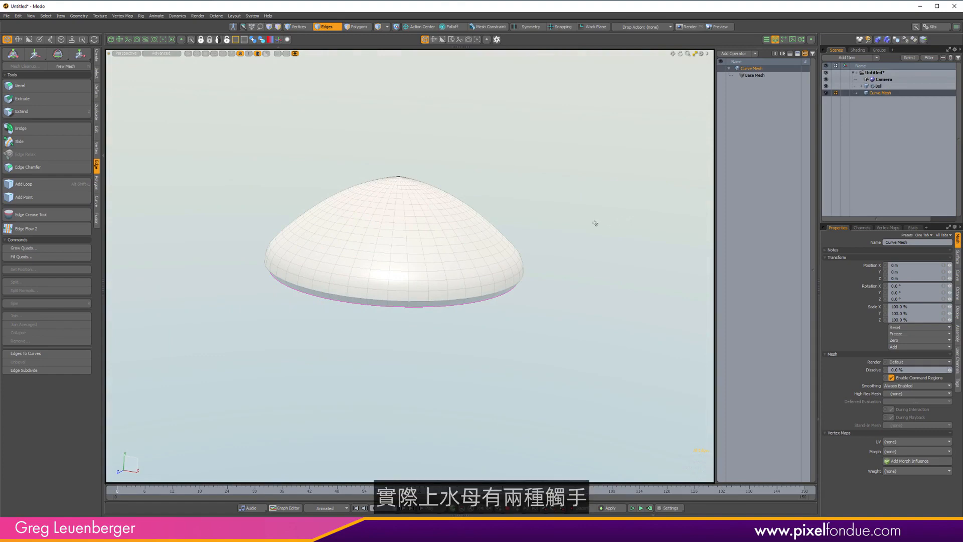
left_click_drag(435, 383, 391, 287, "alt")
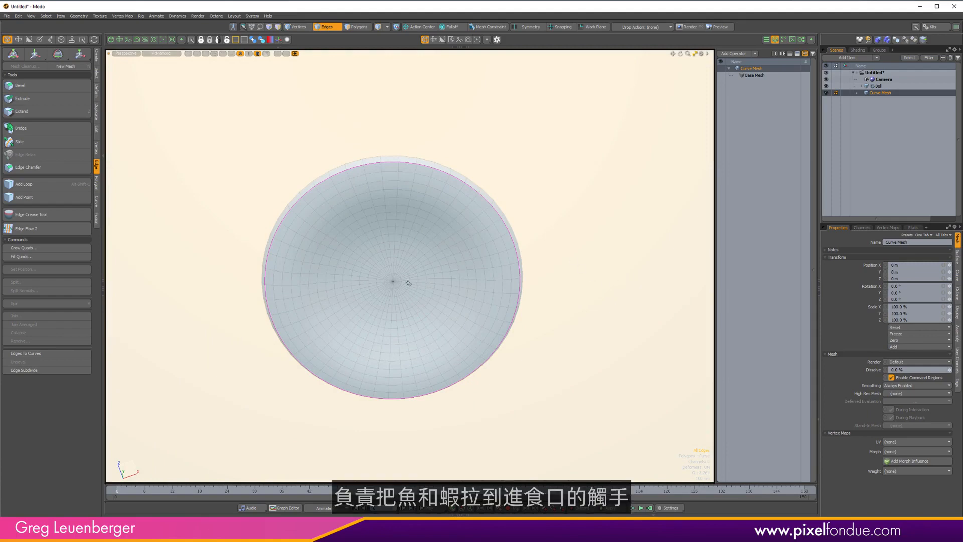
scroll(389, 282, "up", 5)
key("5")
left_click(406, 287)
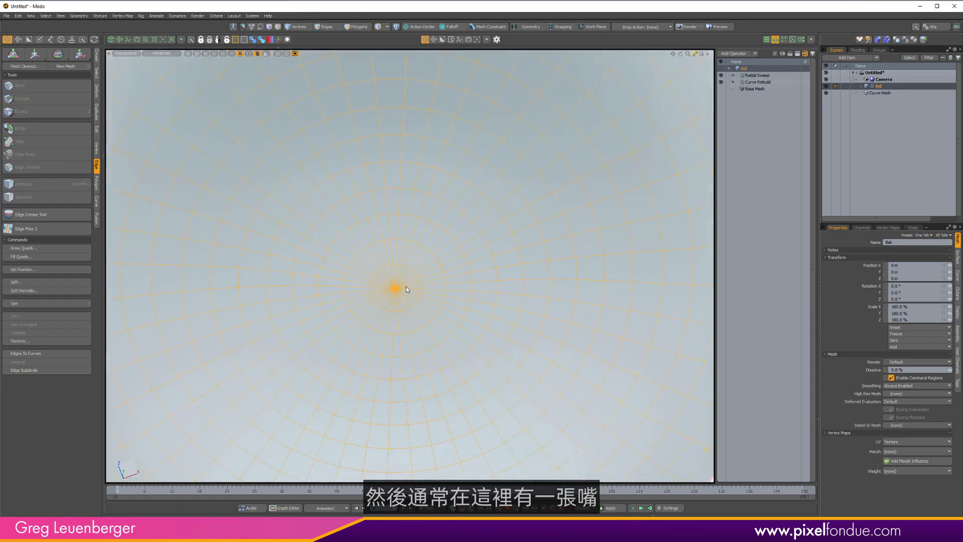
key("3")
mouse_move(409, 283)
left_mouse_down()
mouse_move(396, 303)
mouse_move(419, 304)
mouse_move(438, 340)
left_mouse_up()
key("shift+Up")
scroll(422, 303, "down", 5)
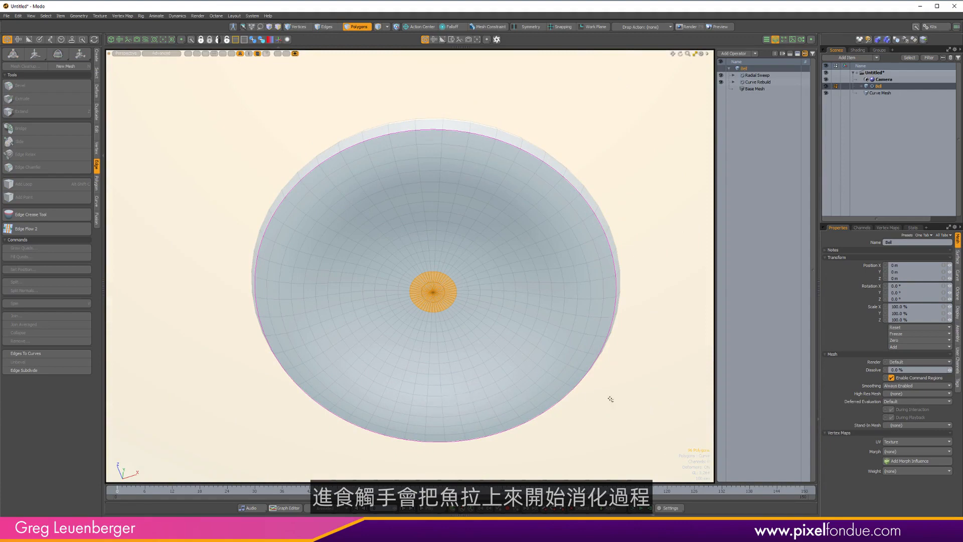
left_click(644, 394)
Select the curve mesh and add a Curve Particle Generator item to the scene.
left_click_drag(485, 200, 394, 254, "alt")
left_click(880, 92)
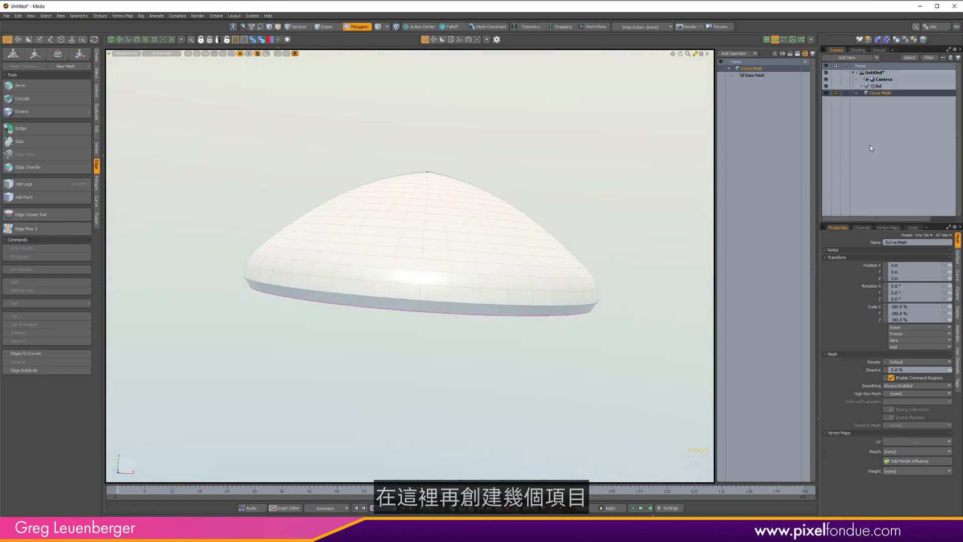
left_click(859, 57)
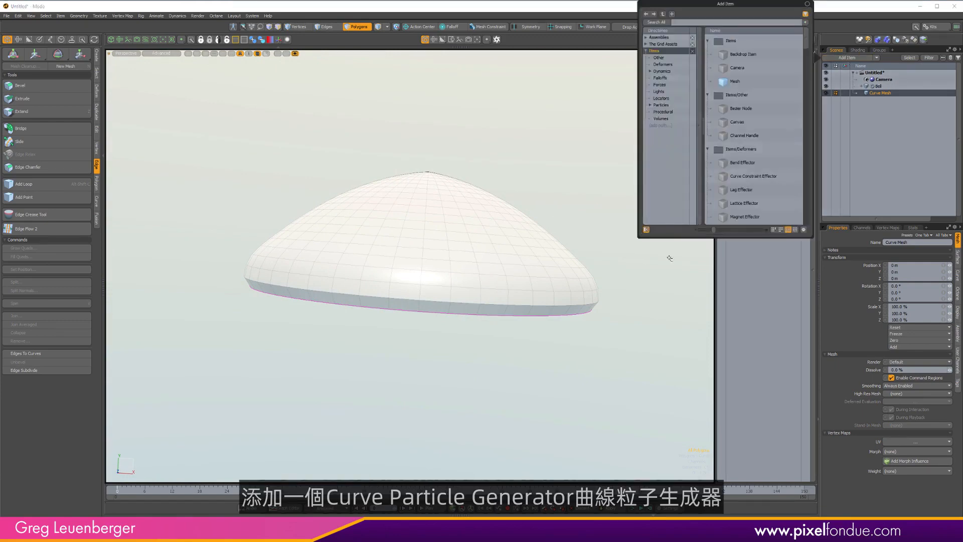
type("curve p")
key("Return")
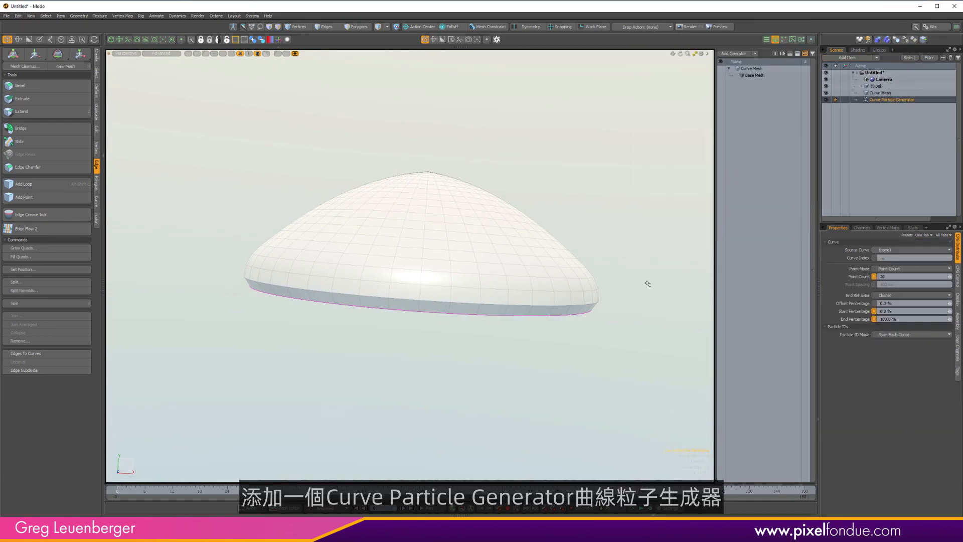
Add a Replicator item to the scene.
left_click(852, 57)
type("rep")
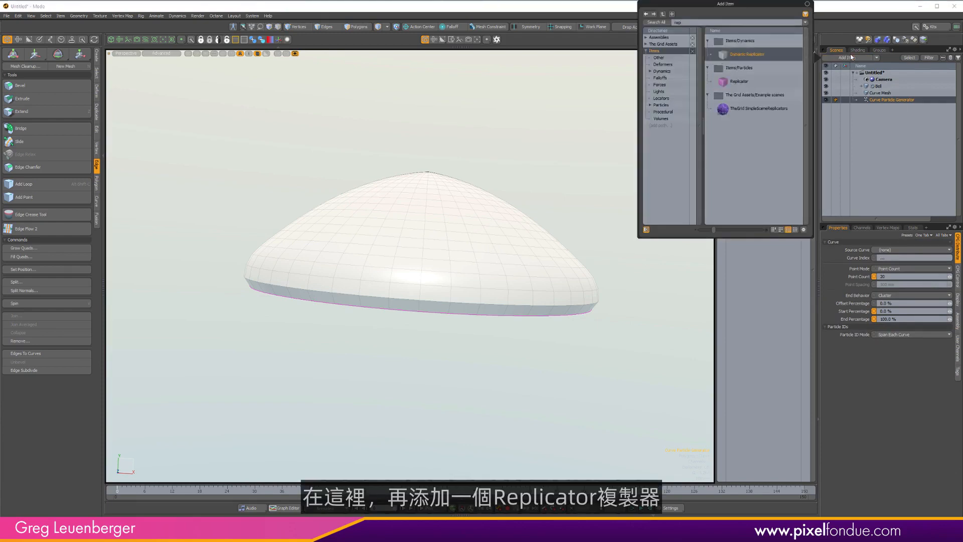
key("Down")
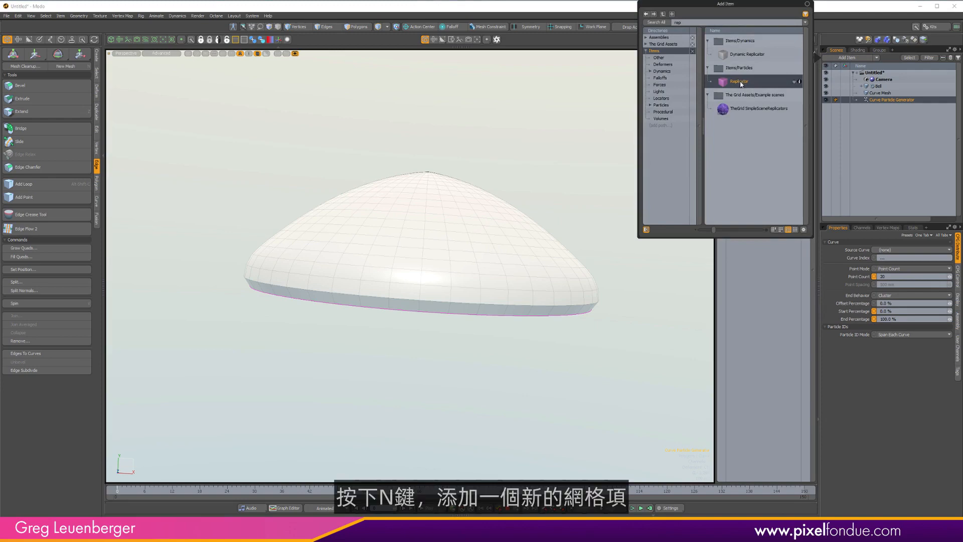
key("Return")
Create a new mesh item and name it Tentacle Proto.
key("n")
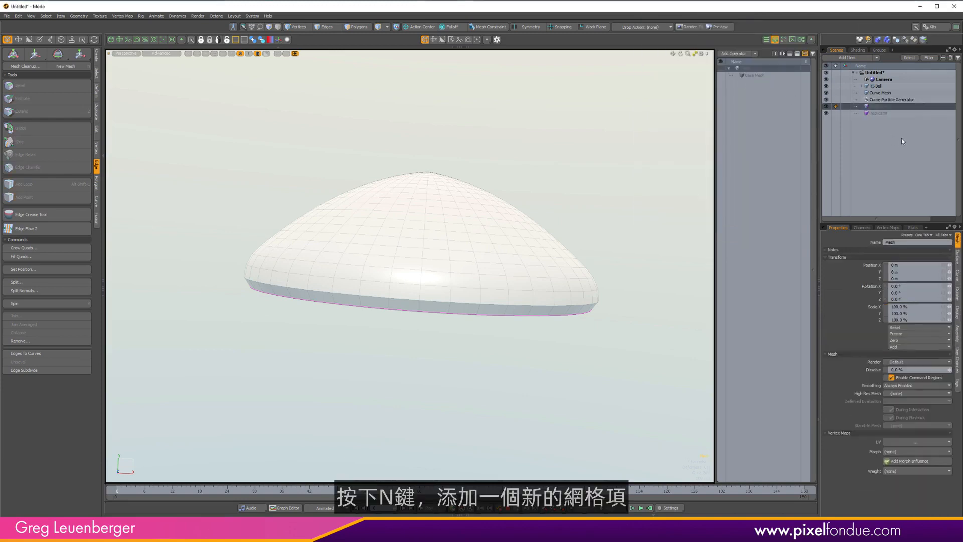
left_click(846, 58)
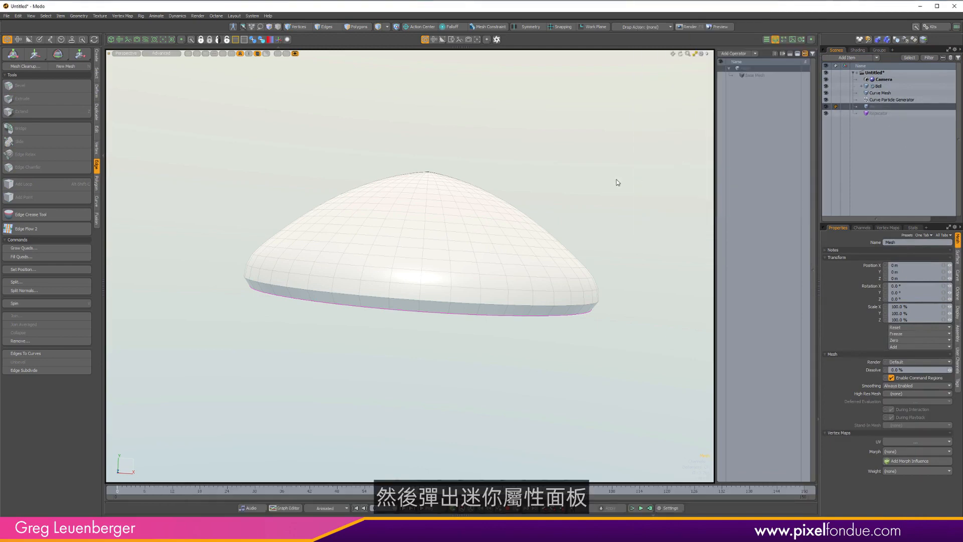
key("F3")
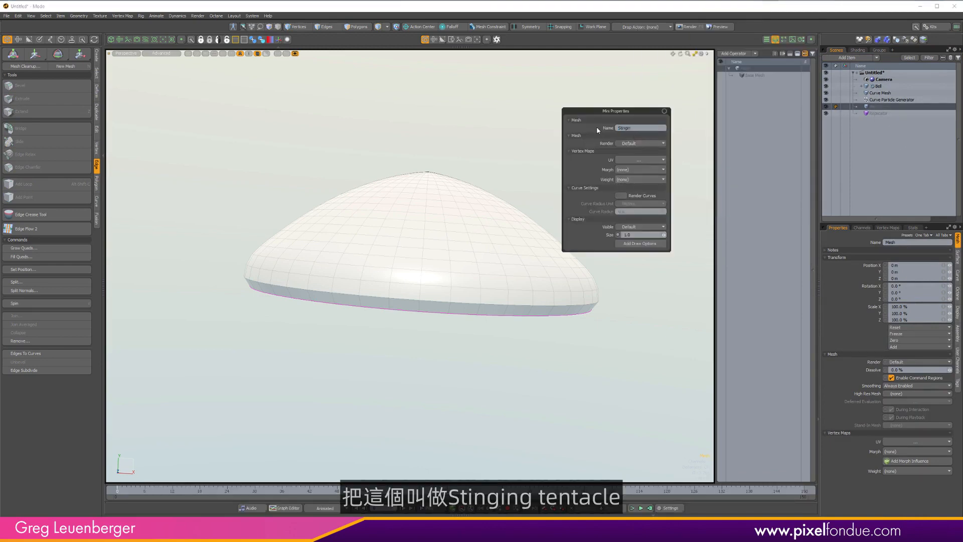
type("Stinging")
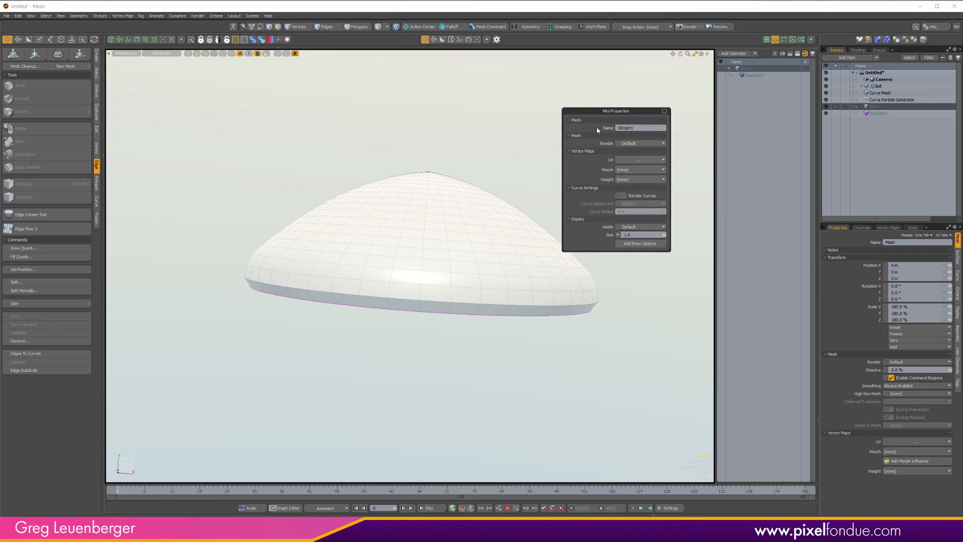
key("BackSpace")
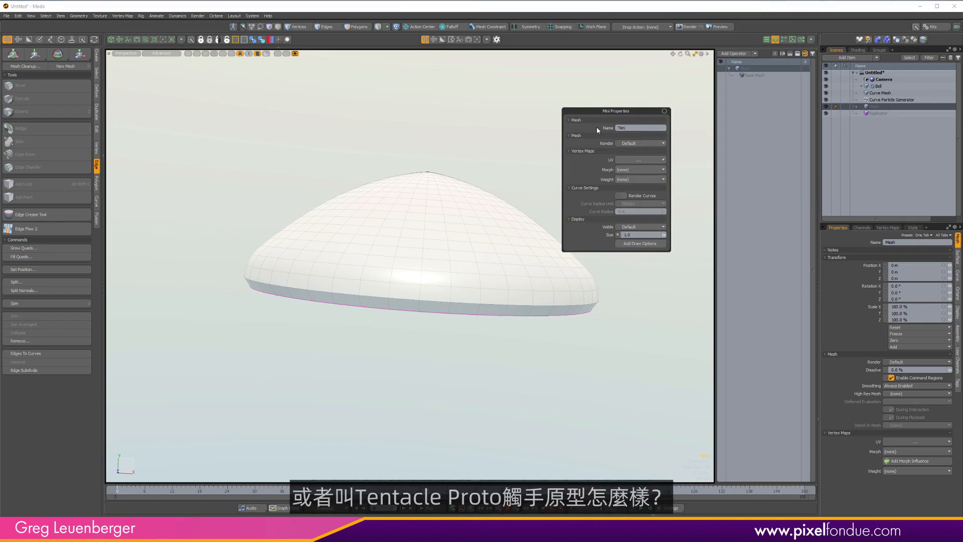
type("Tentacle Proto")
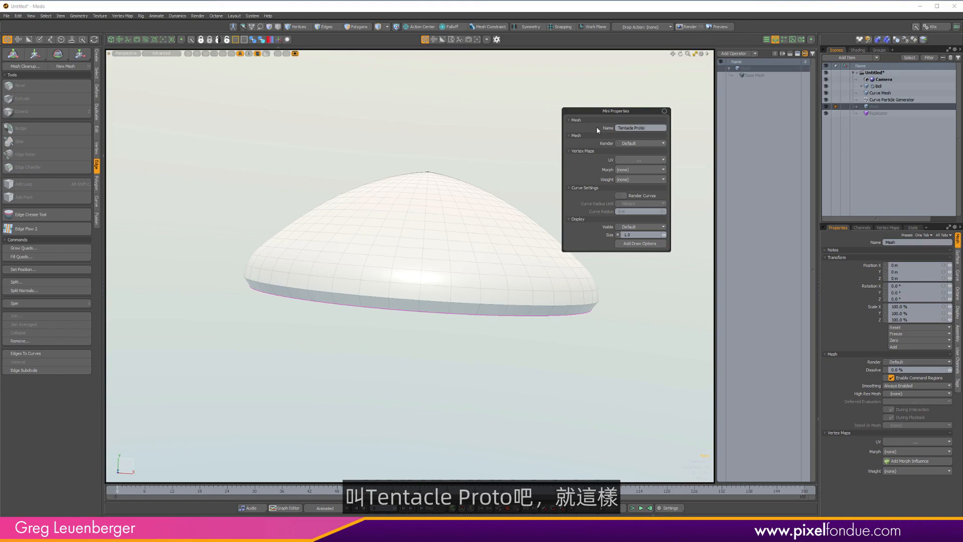
key("Return")
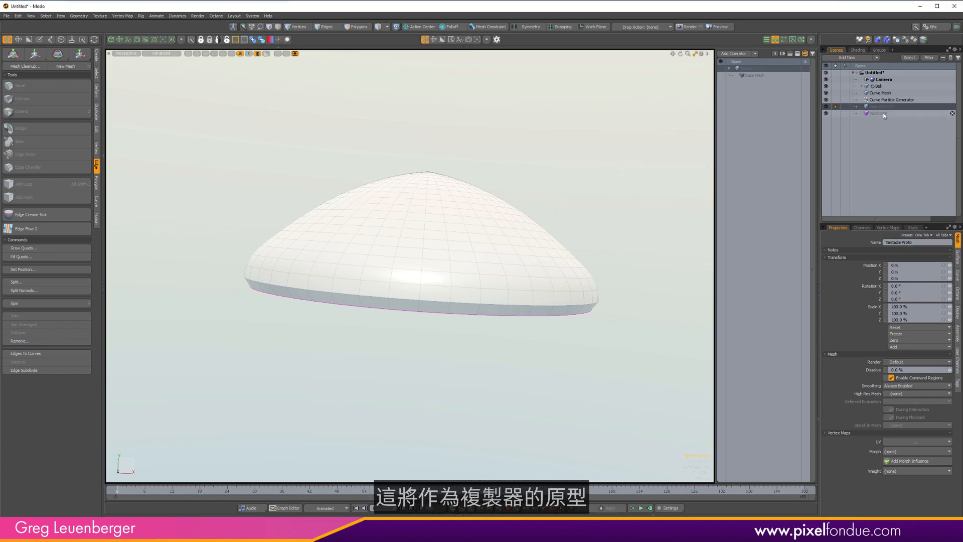
Switch to a front wireframe view and hide the bell mesh.
key("ctrl+1")
left_click(512, 258)
mouse_move(456, 277)
left_mouse_down("alt+shift")
mouse_move(459, 252)
mouse_move(434, 275)
left_mouse_up("alt+shift")
scroll(461, 252, "down", 3)
key("ctrl+2")
left_click(471, 224)
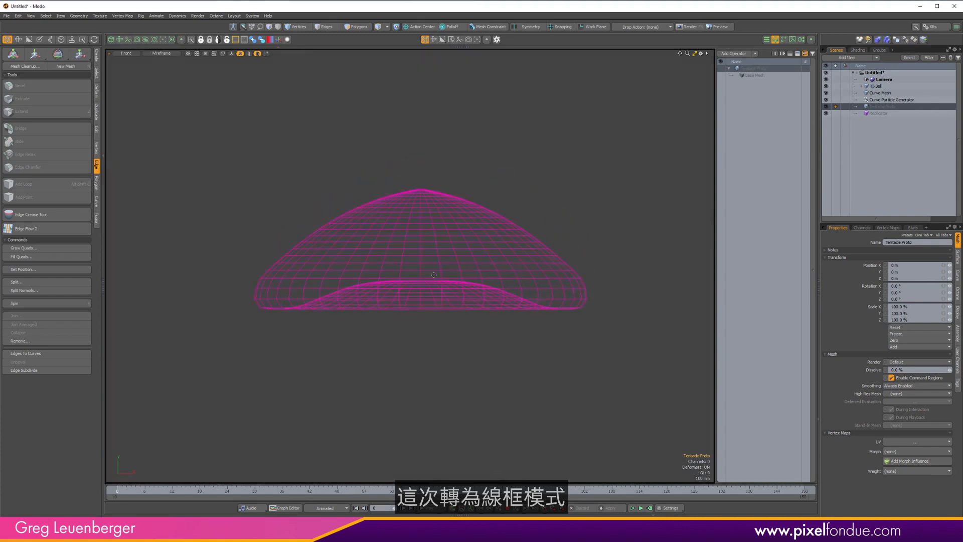
scroll(434, 275, "up", 3)
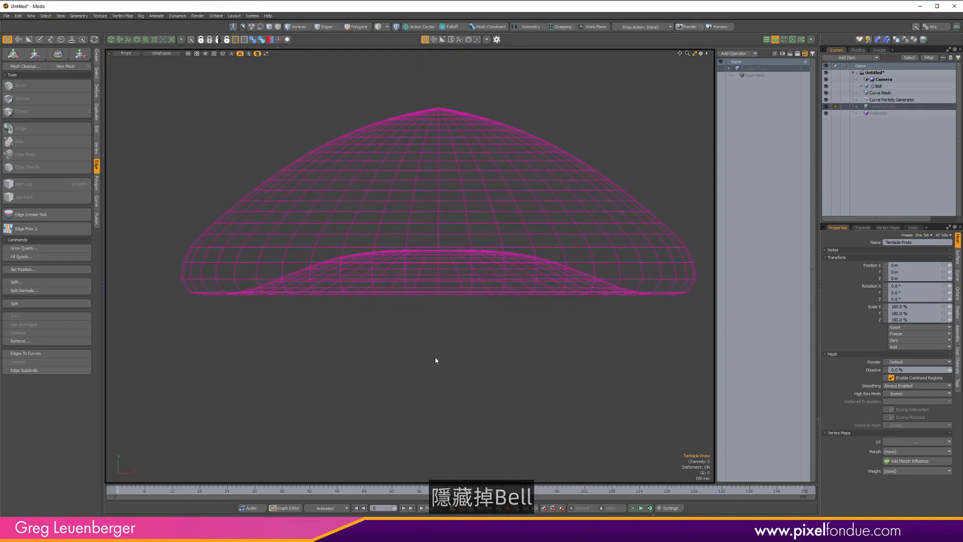
left_click(826, 86)
scroll(451, 313, "down", 2)
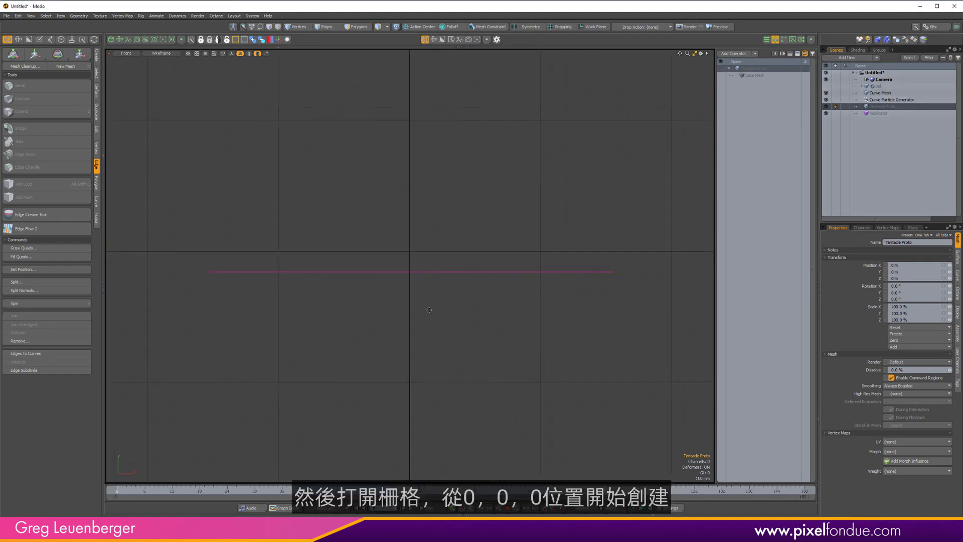
Activate the Curve tool and turn on grid snapping.
left_click(96, 56)
left_click(11, 136)
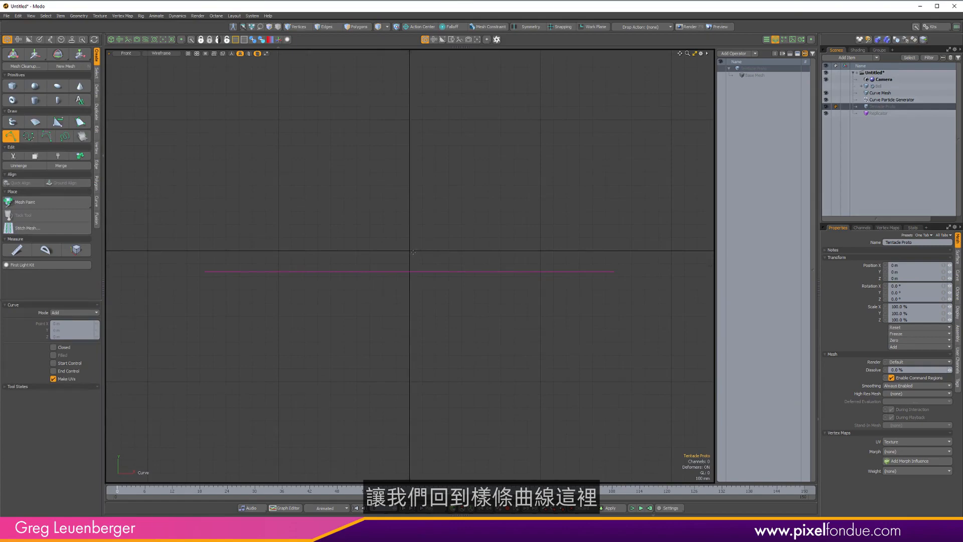
middle_click_drag(413, 251, 423, 240)
key("x")
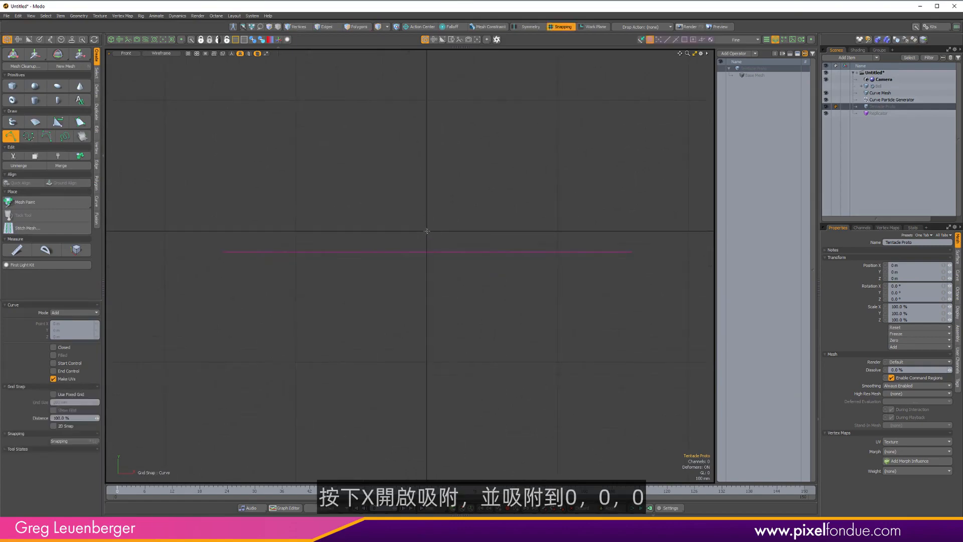
With grid snapping, draw a hanging tentacle curve running downward from the origin, then drop the Curve tool.
left_click(427, 231)
key("x")
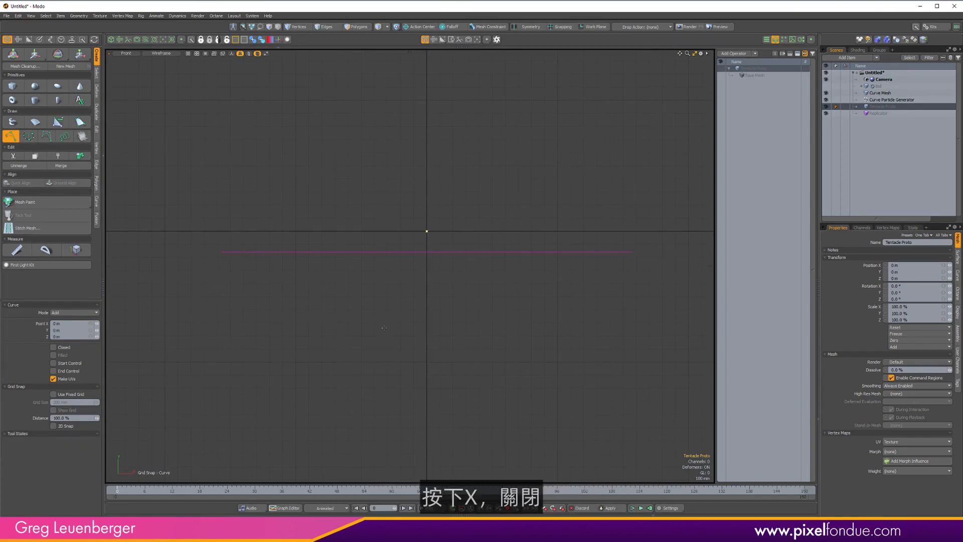
left_click(411, 246)
left_click(397, 285)
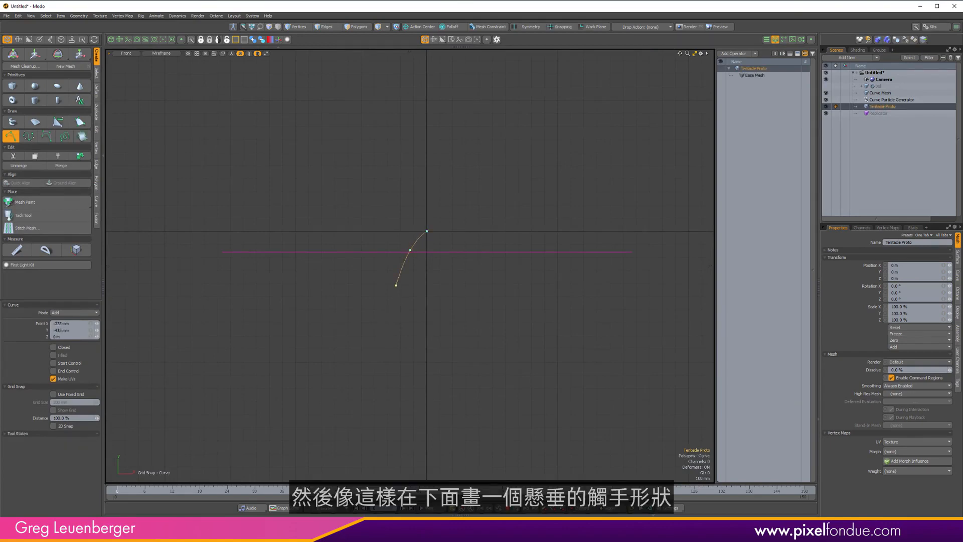
left_click_drag(391, 316, 397, 386)
left_click_drag(398, 413, 397, 430)
middle_click_drag(425, 415, 425, 281)
left_click(389, 359)
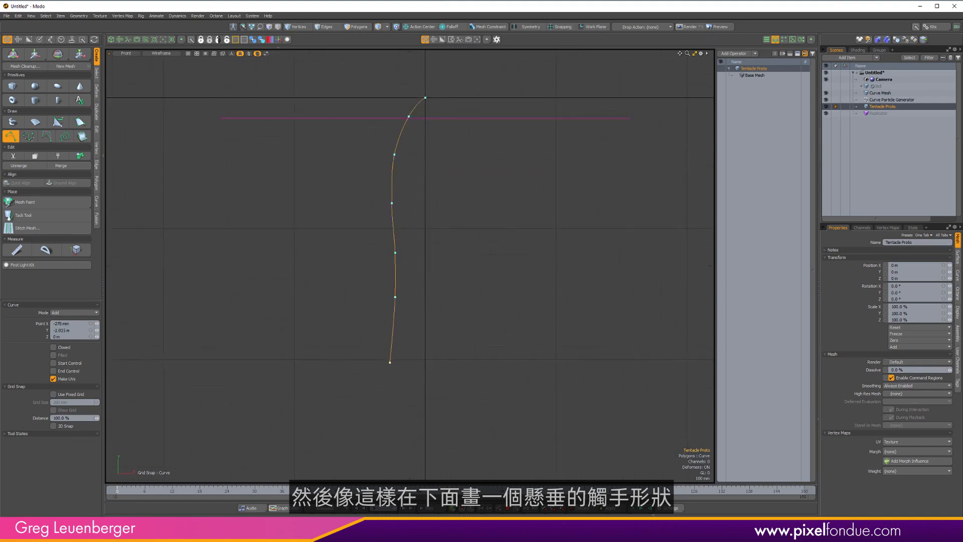
left_click_drag(375, 421, 373, 428)
left_click_drag(338, 471, 349, 475)
scroll(438, 385, "down", 2)
left_click_drag(441, 347, 415, 323, "alt")
scroll(435, 317, "down", 1)
key("space")
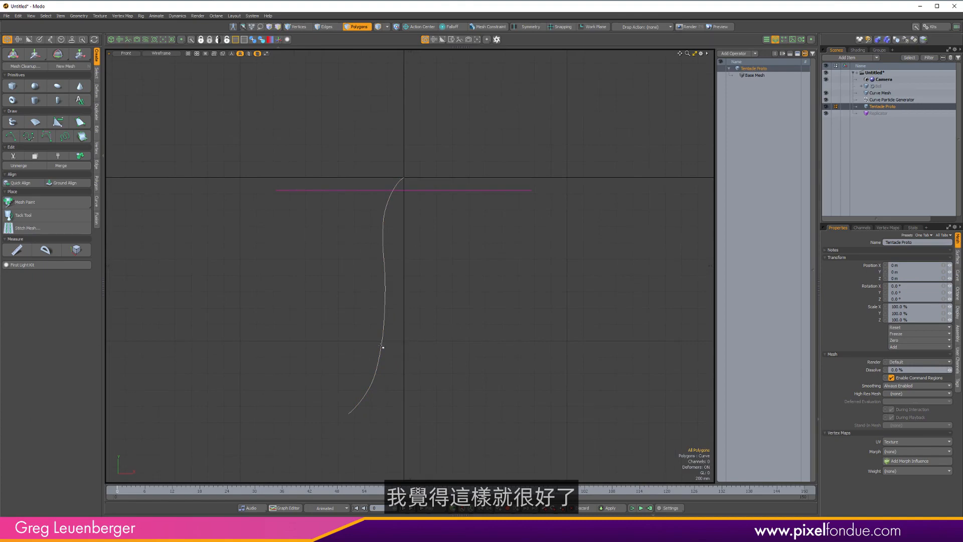
Add draw options to the tentacle curve, set its draw style to wireframe and its wireframe color to cyan.
left_click(381, 347)
key("k")
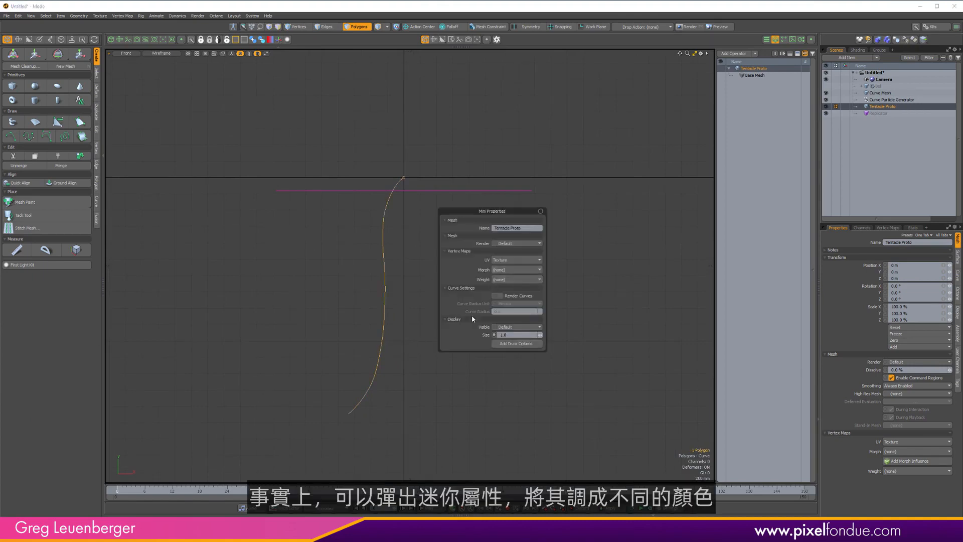
left_click(513, 344)
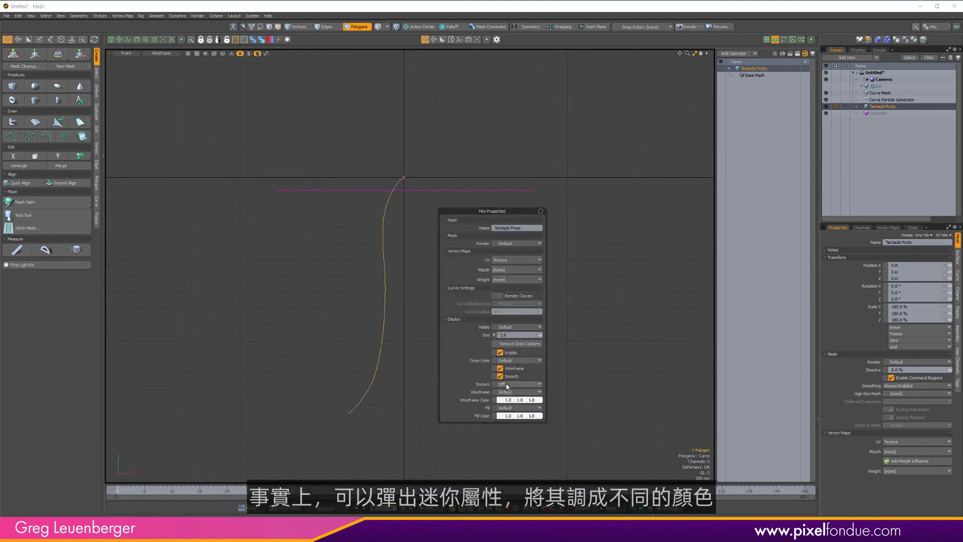
left_click(508, 361)
left_click(506, 371)
left_click(507, 392)
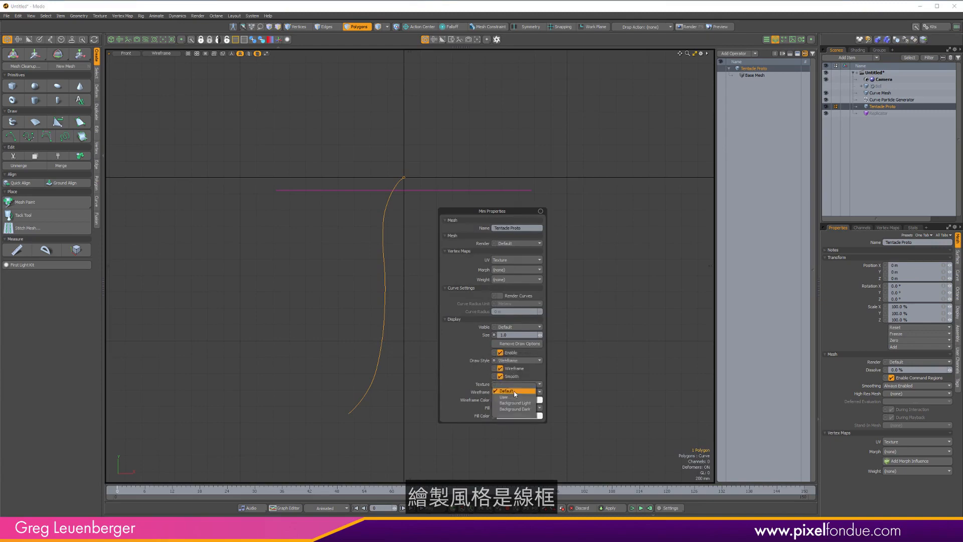
left_click(504, 404)
left_click(508, 400)
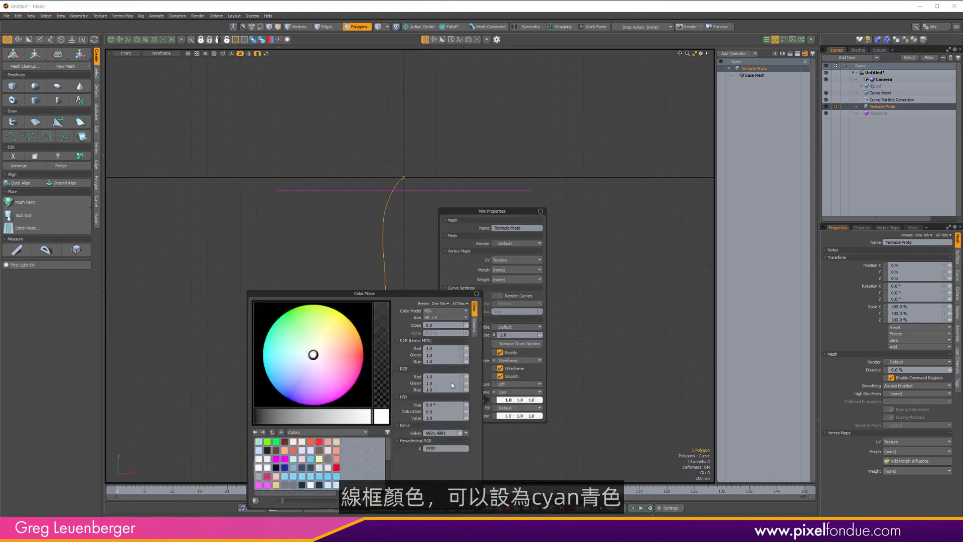
left_click(290, 353)
left_click_drag(290, 353, 274, 349)
left_click(626, 239)
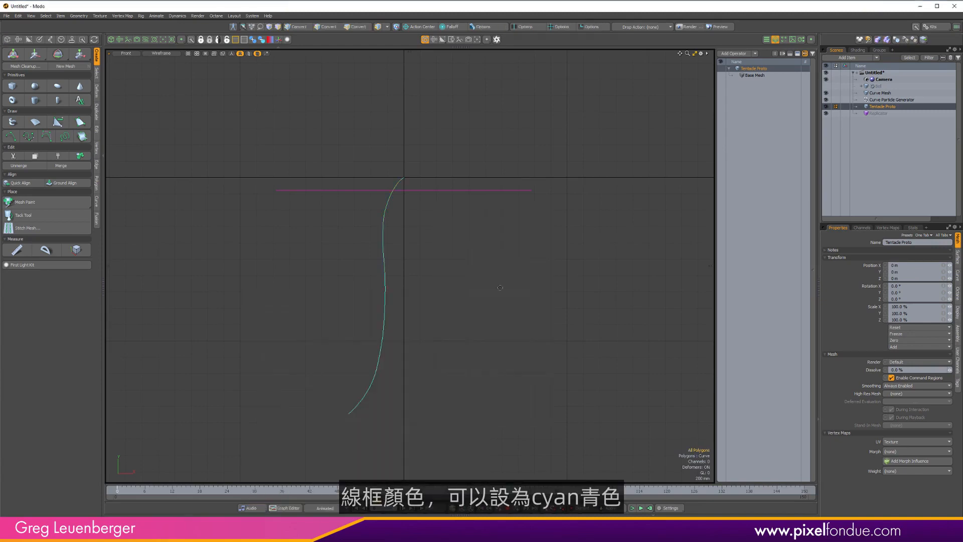
Orbit into a perspective view and open the schematic workspace panel beneath the viewport.
left_click_drag(410, 252, 416, 257, "alt+shift")
scroll(417, 258, "down", 2)
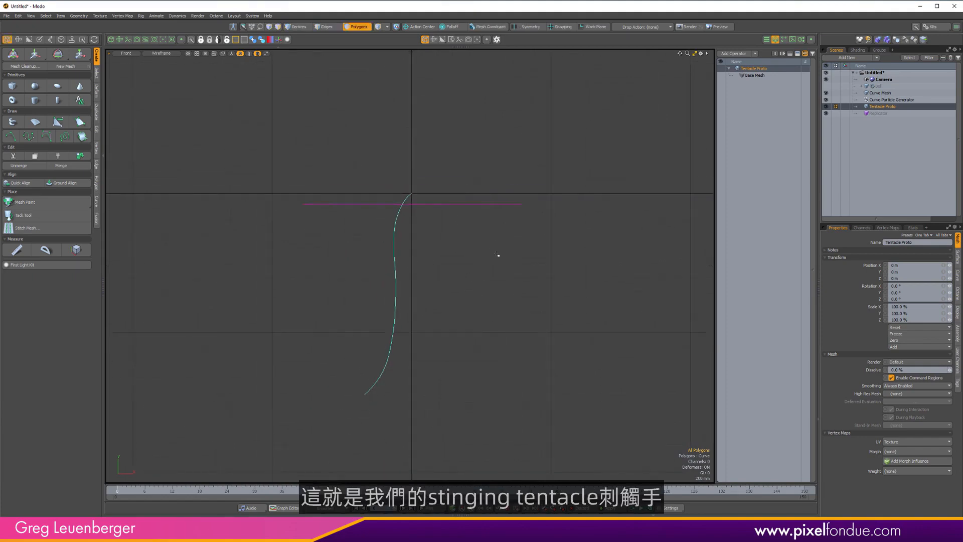
mouse_move(446, 251)
left_mouse_down("alt")
mouse_move(484, 207)
mouse_move(409, 225)
mouse_move(431, 246)
left_mouse_up("alt")
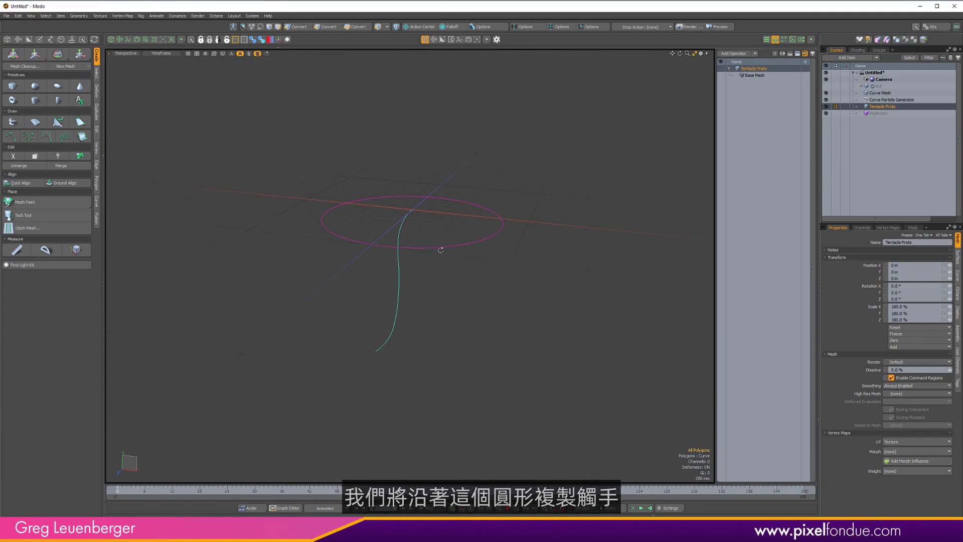
key("3")
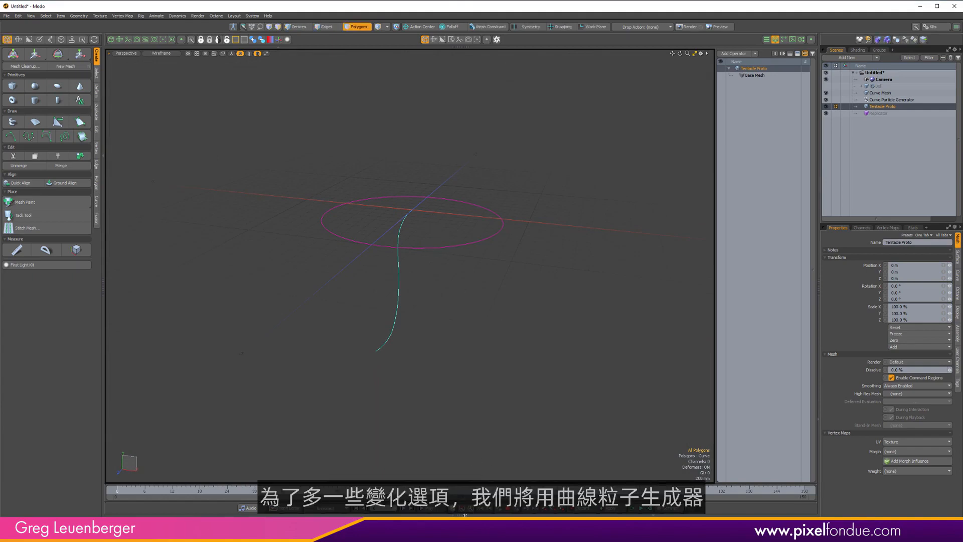
left_click(461, 484)
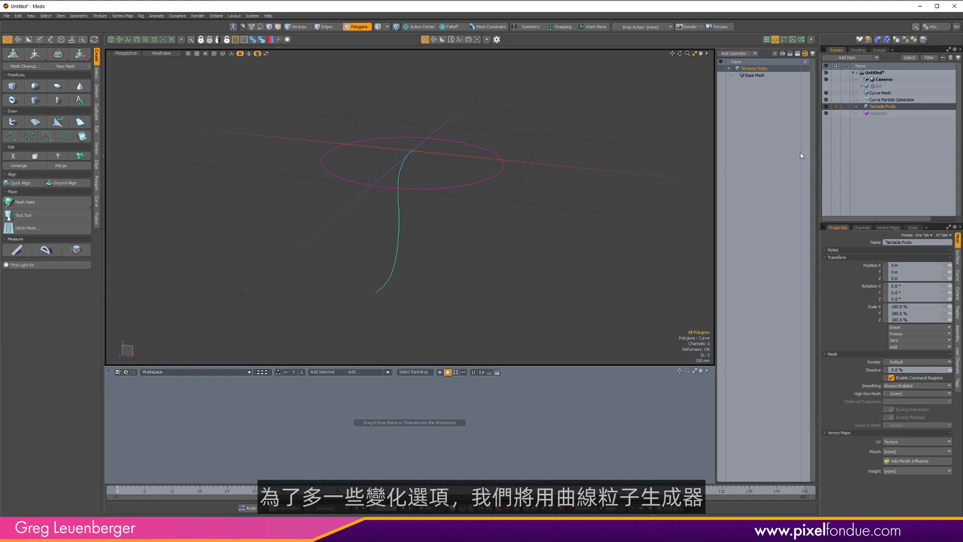
key("ctrl+6")
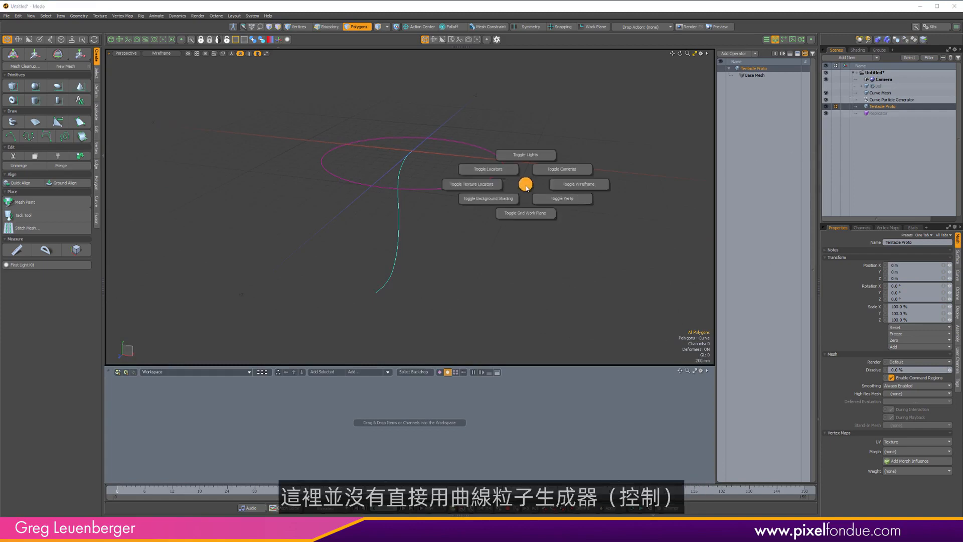
left_click(526, 184)
Set the Replicator's prototype to Tentacle Proto and its point source to Curve Mesh.
left_click(853, 113)
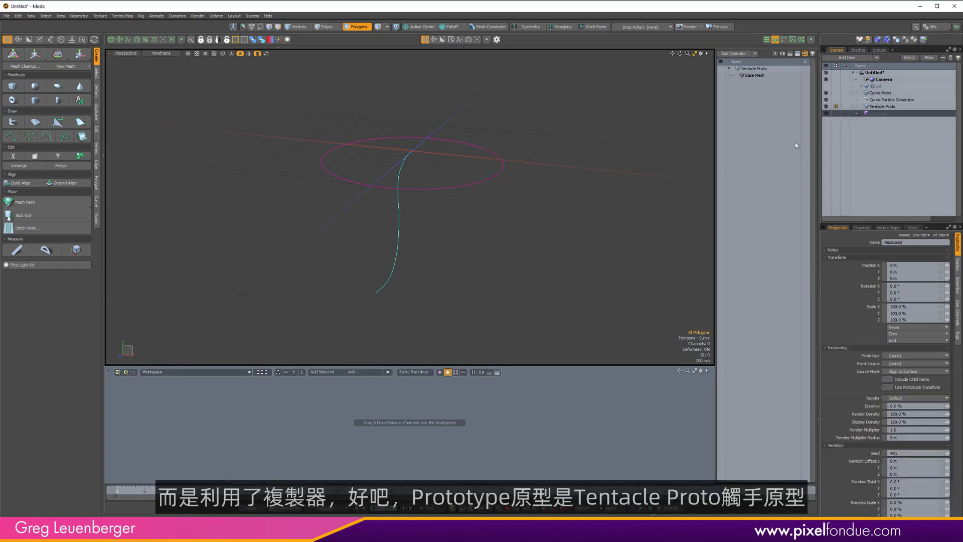
left_click(896, 356)
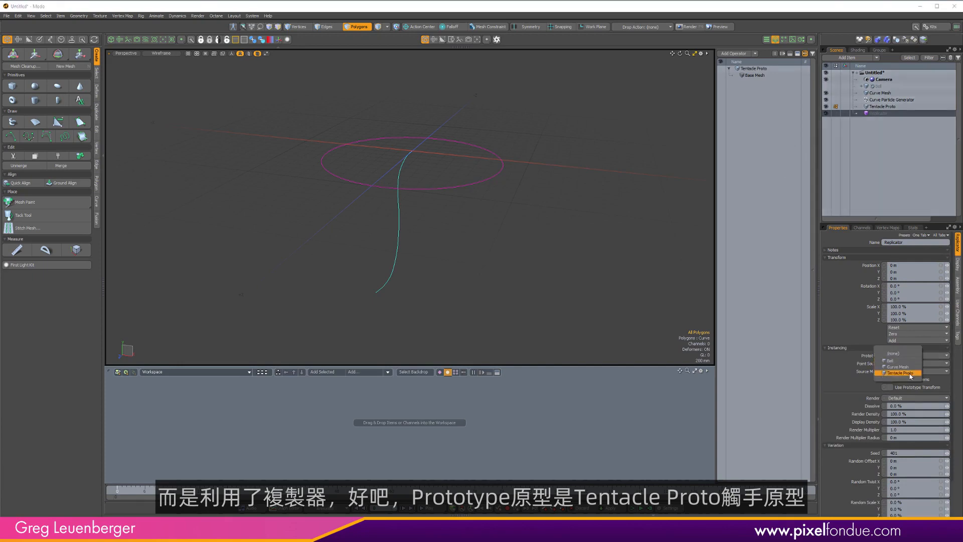
left_click(908, 374)
left_click(908, 363)
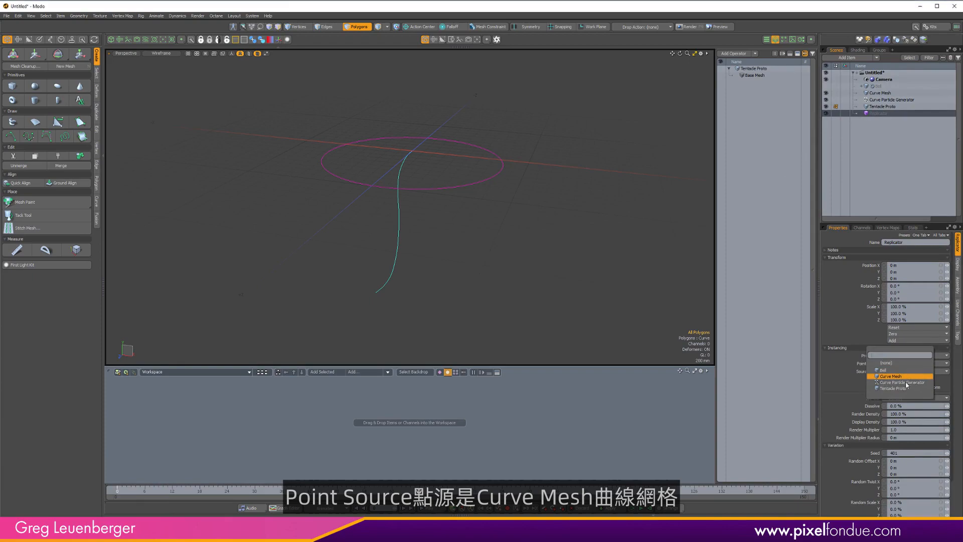
left_click(903, 375)
left_click_drag(626, 314, 587, 303, "alt")
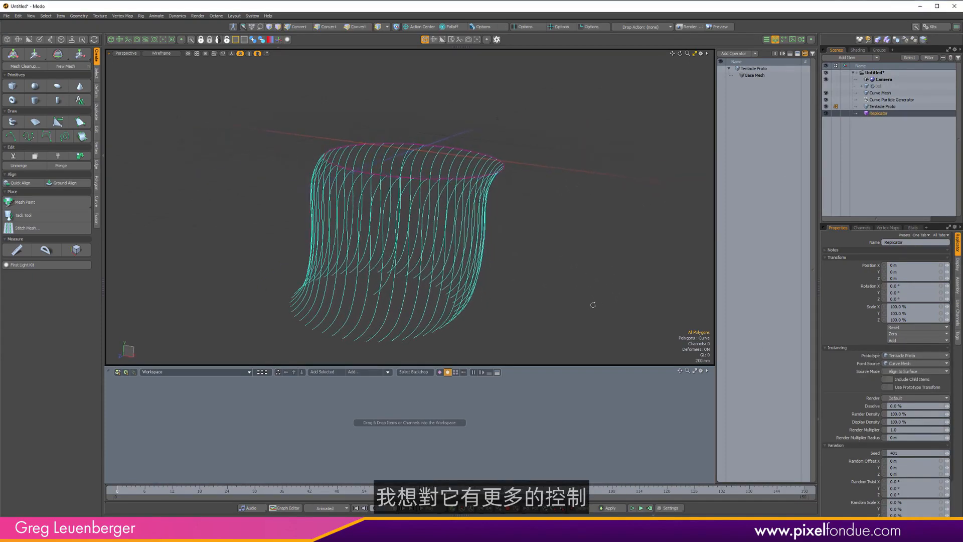
Clear the Replicator's point source to none and set the Curve Particle Generator's source curve to Curve Mesh.
left_click(901, 364)
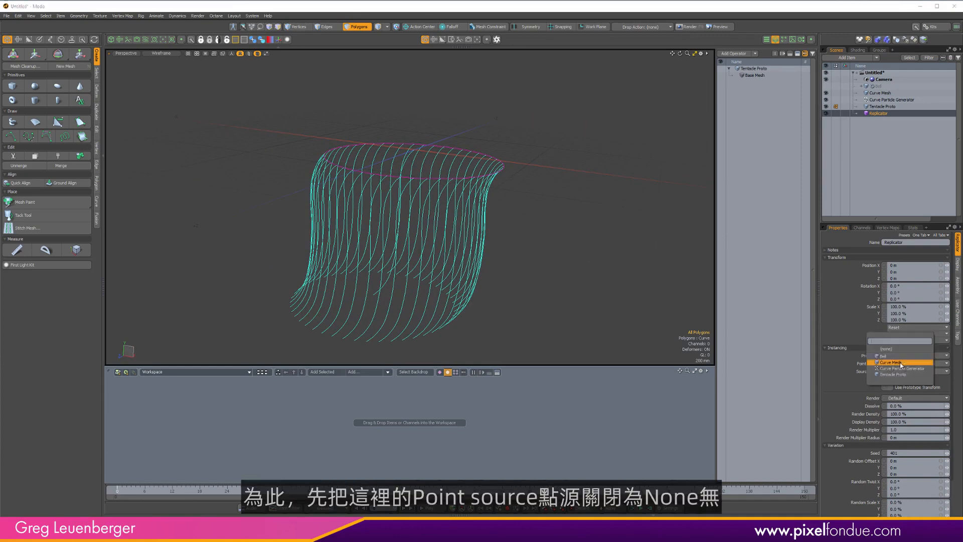
left_click(871, 349)
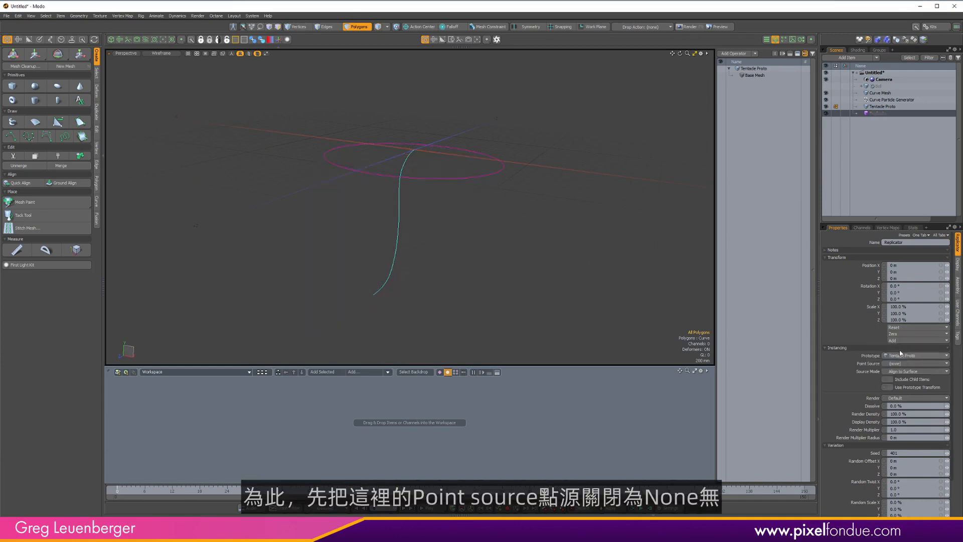
left_click(885, 100)
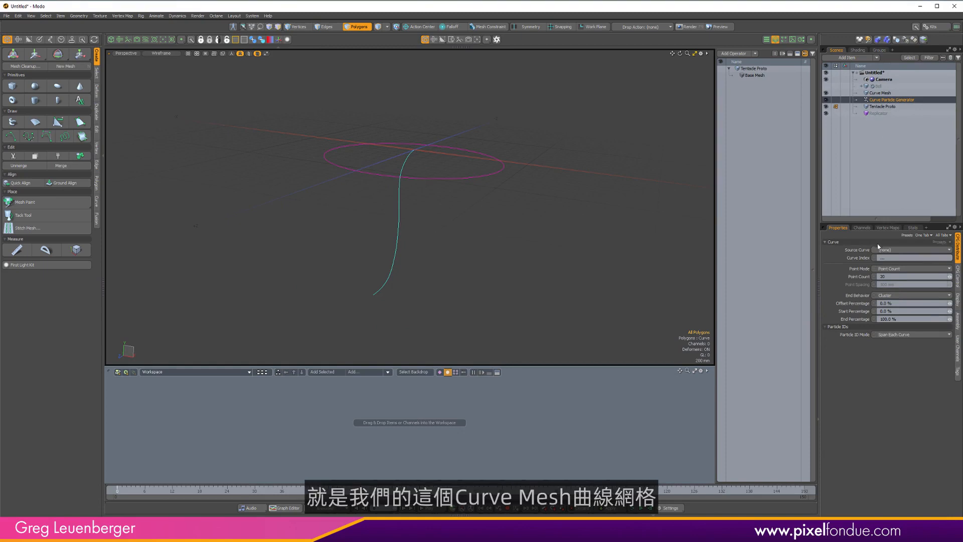
left_click(893, 250)
left_click(894, 263)
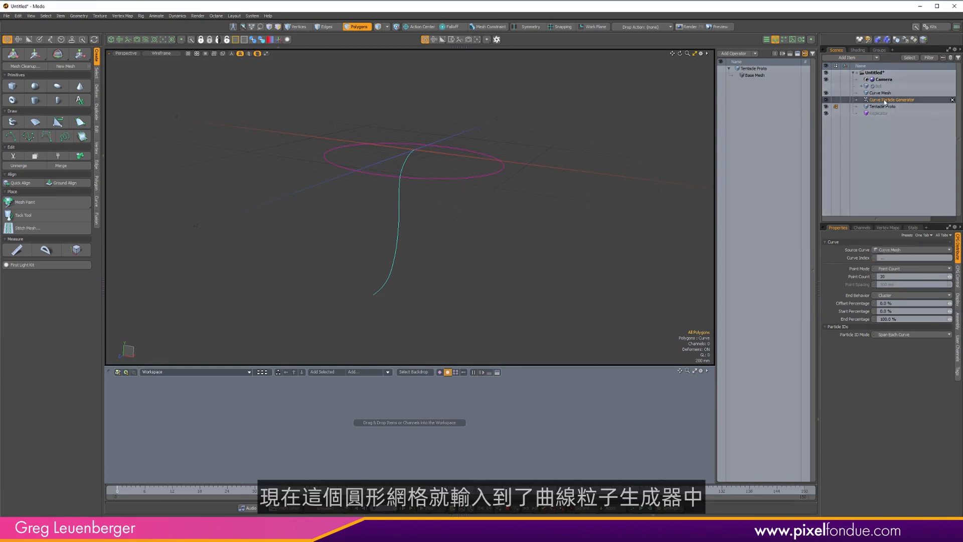
Add the Curve Particle Generator to the schematic and expand its Curve input to show the linked Curve Mesh node.
left_click_drag(880, 102, 494, 425)
left_click(440, 373)
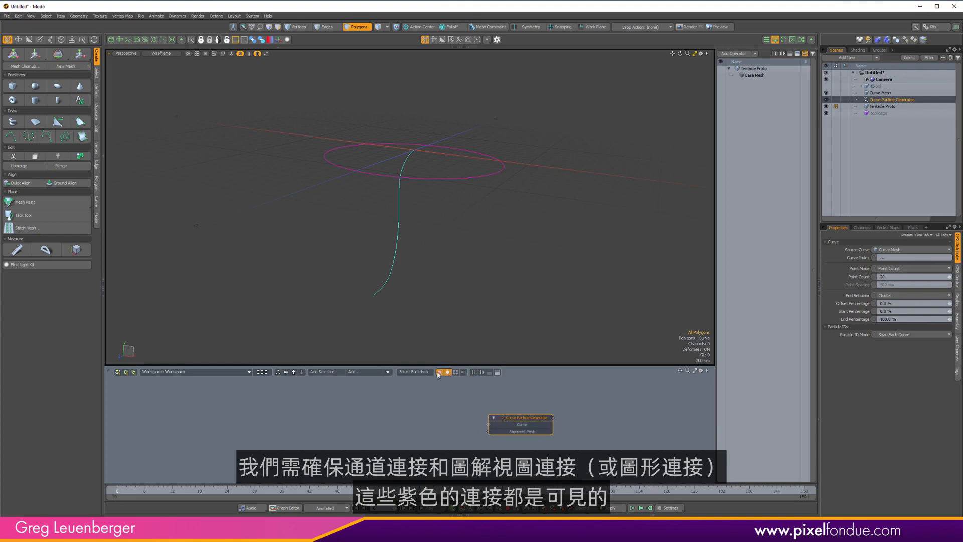
double_click(488, 425)
left_click_drag(393, 397, 302, 428)
left_click_drag(432, 422, 363, 425, "alt")
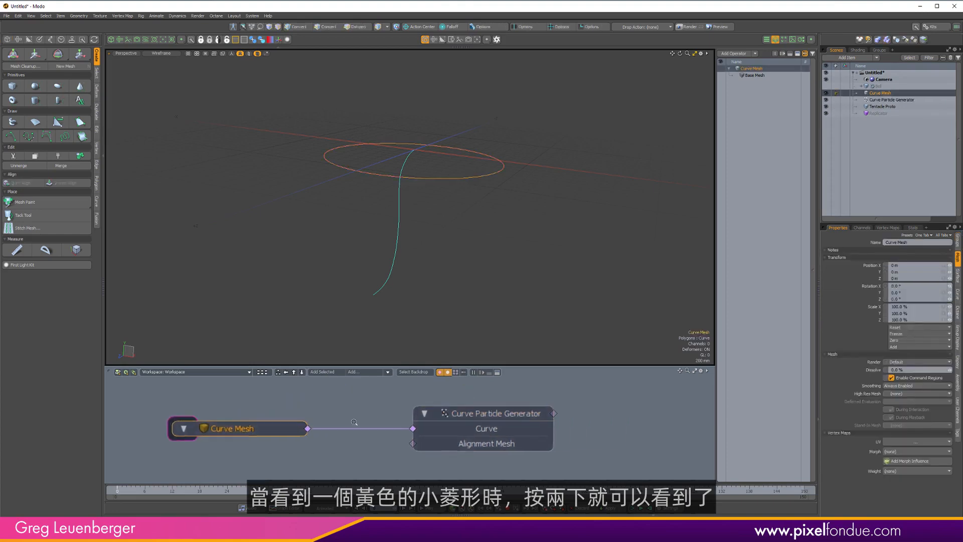
scroll(365, 425, "down", 3)
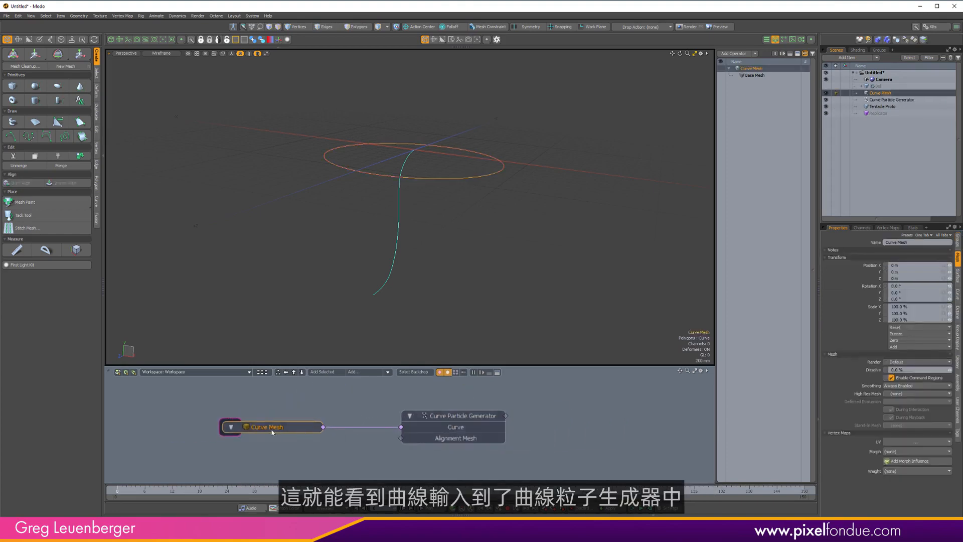
Inspect the Curve Particle Generator's control tab with its alignment and randomize options.
left_click(468, 418)
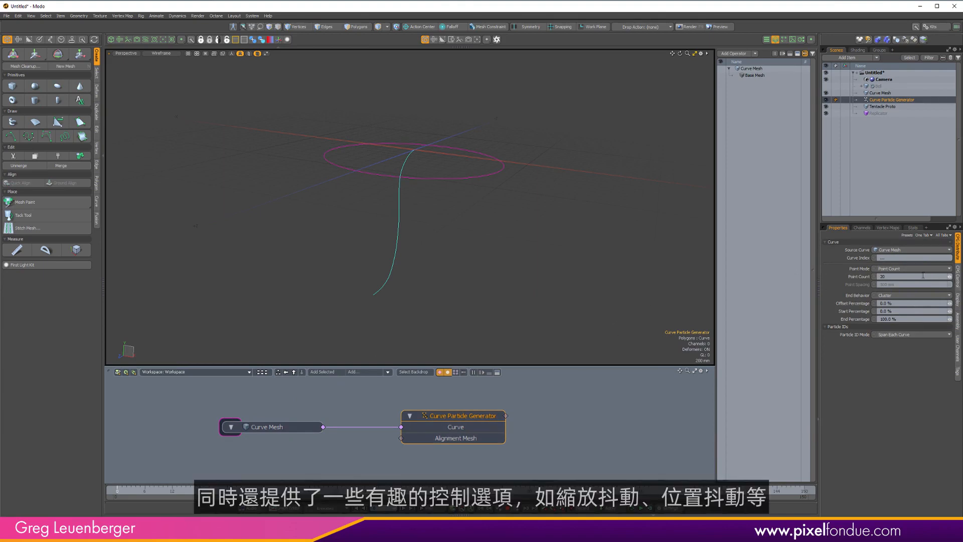
left_click(958, 276)
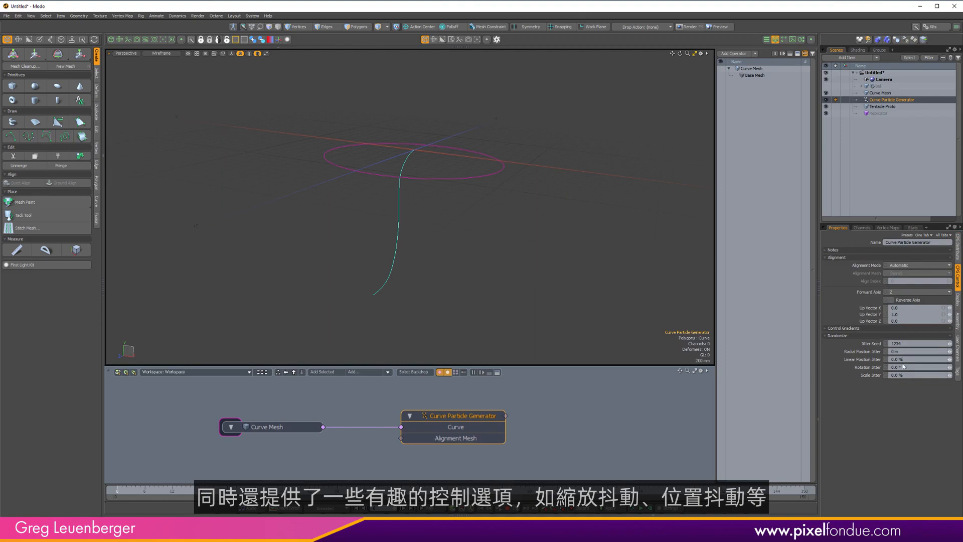
left_click_drag(459, 262, 535, 278, "alt")
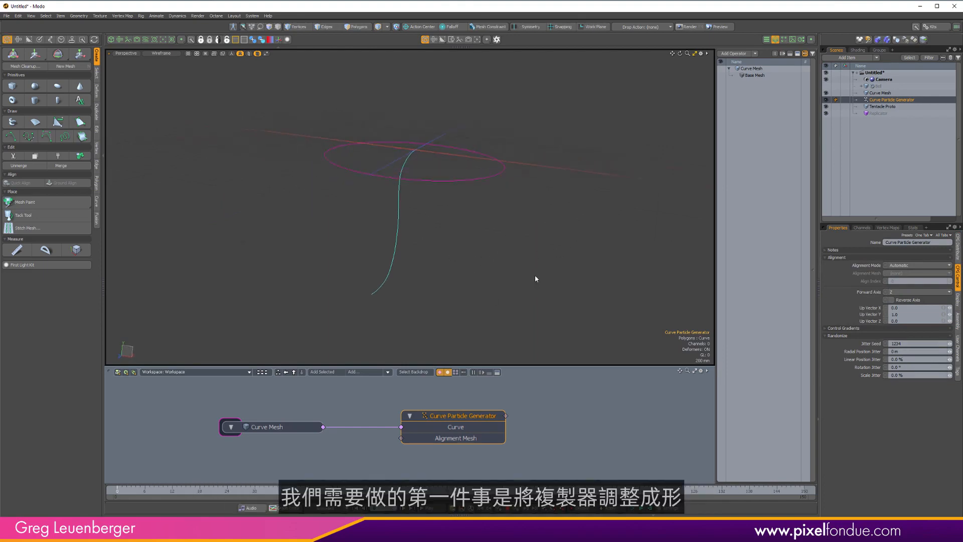
left_click_drag(387, 265, 462, 288, "alt")
Set the Replicator's point source to Curve Particle Generator.
left_click(859, 113)
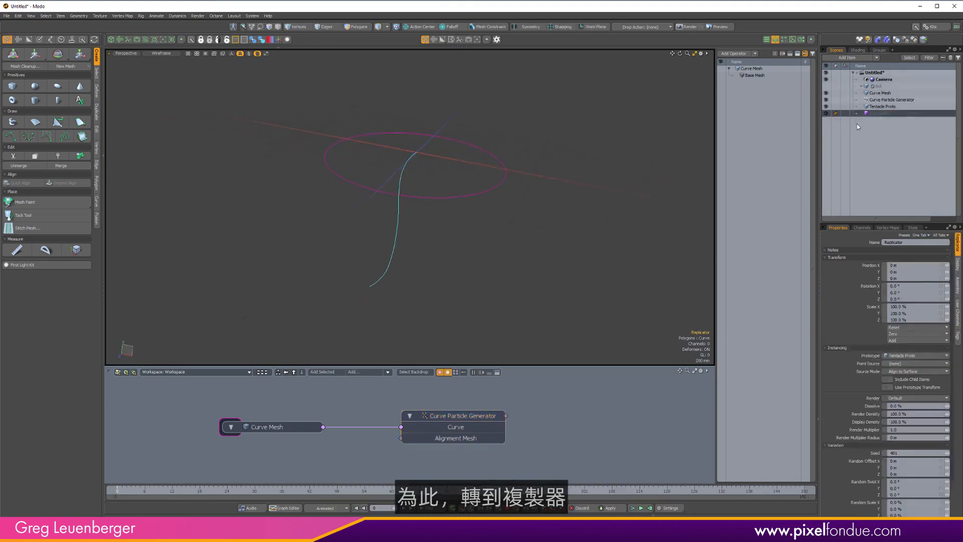
left_click(903, 364)
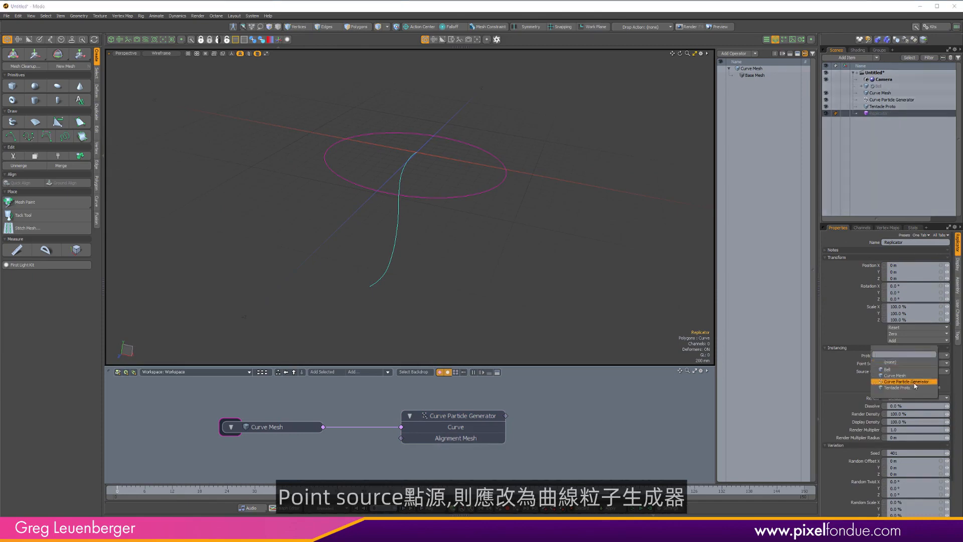
left_click(908, 382)
left_click_drag(538, 226, 441, 223, "alt")
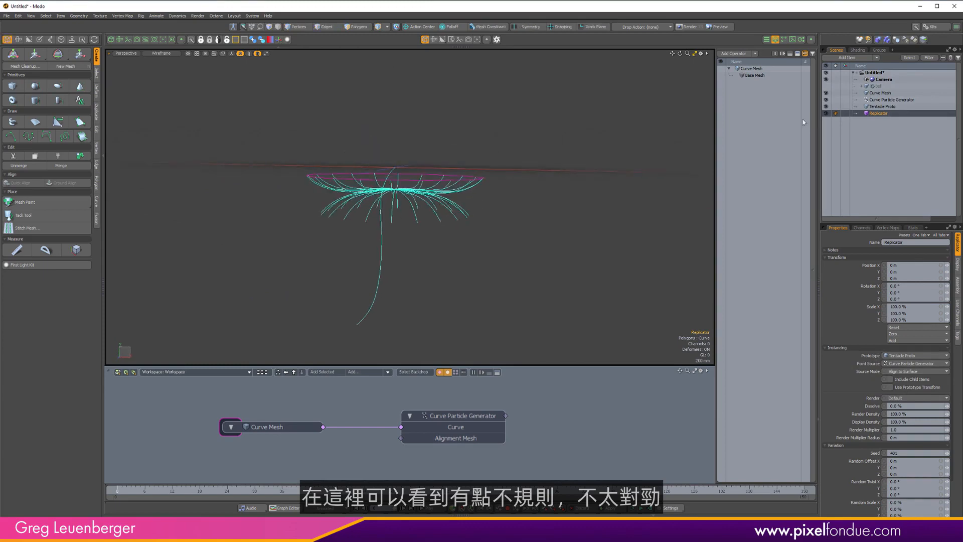
Hide the Curve Mesh and Tentacle Proto items in the viewport.
left_click(826, 93)
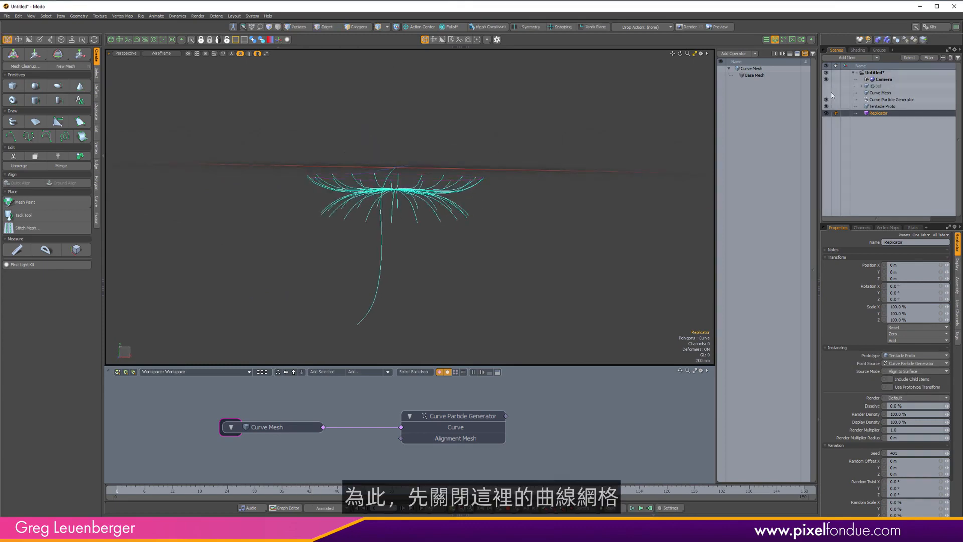
mouse_move(474, 217)
left_mouse_down("alt")
mouse_move(491, 204)
mouse_move(455, 242)
mouse_move(467, 221)
left_mouse_up("alt")
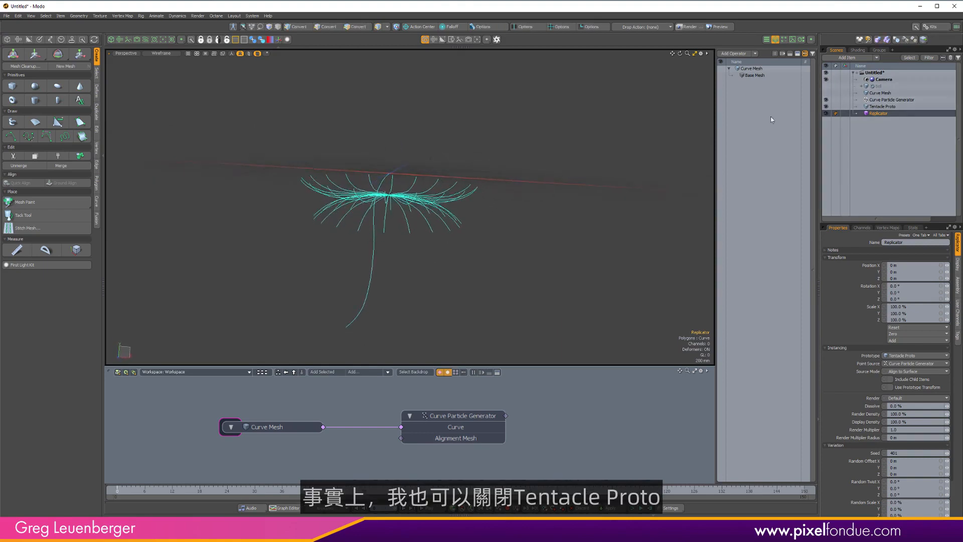
left_click(827, 107)
left_click_drag(486, 173, 442, 182, "alt")
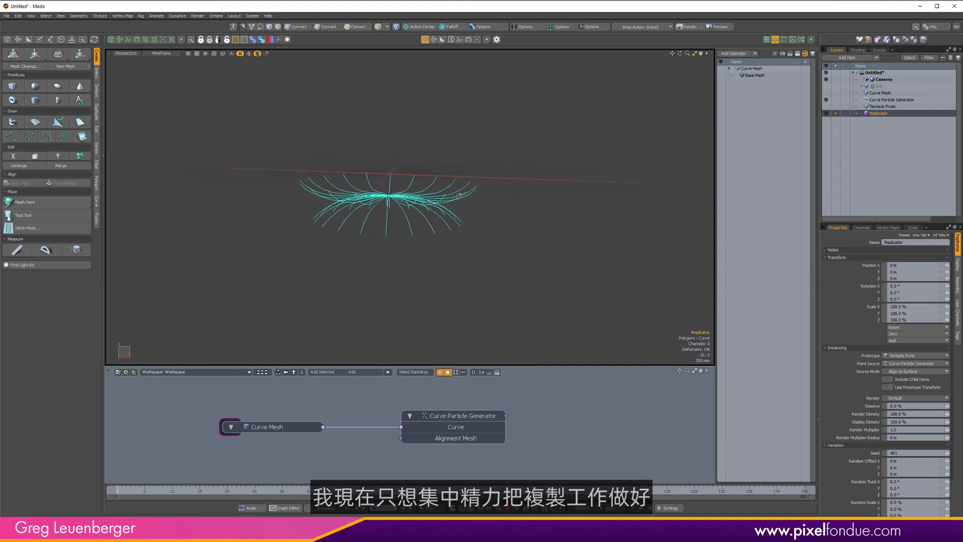
Select the Curve Particle Generator and inspect its CPG Control settings while orbiting the tentacles.
left_click(891, 100)
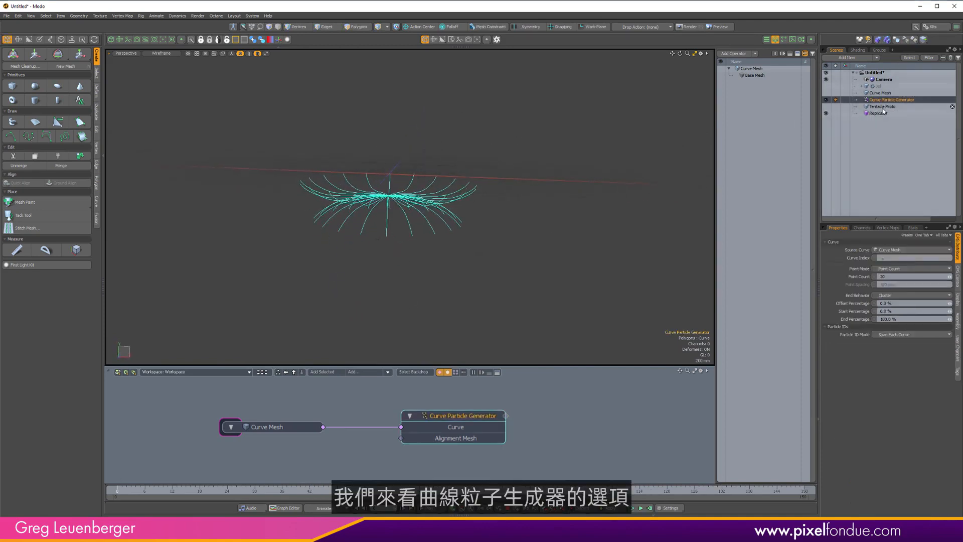
left_click(959, 282)
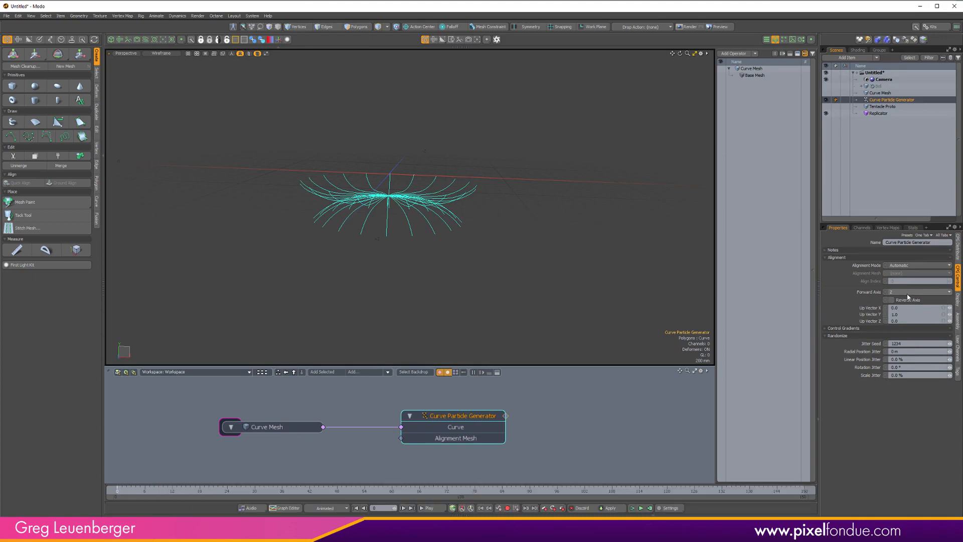
mouse_move(409, 290)
left_mouse_down("alt")
mouse_move(409, 213)
mouse_move(338, 176)
mouse_move(303, 181)
left_mouse_up("alt")
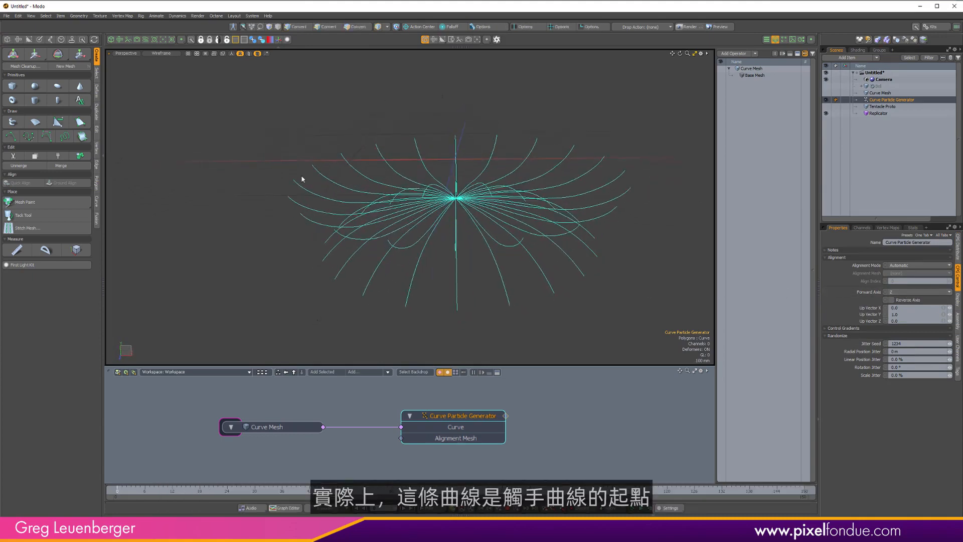
left_click_drag(320, 135, 297, 174, "alt")
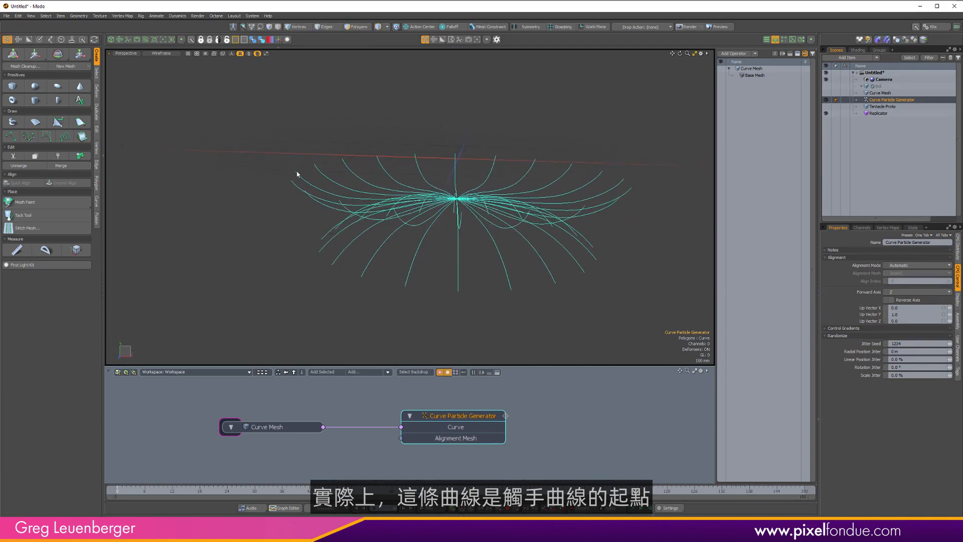
Show the Tentacle Proto item in the viewport and hide it again.
left_click(825, 106)
left_click_drag(522, 150, 385, 161, "alt")
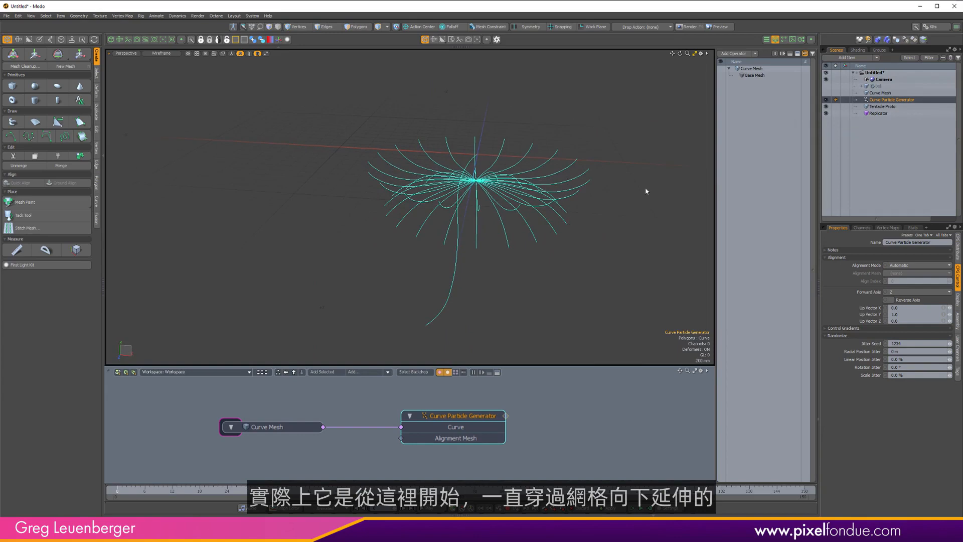
left_click(826, 107)
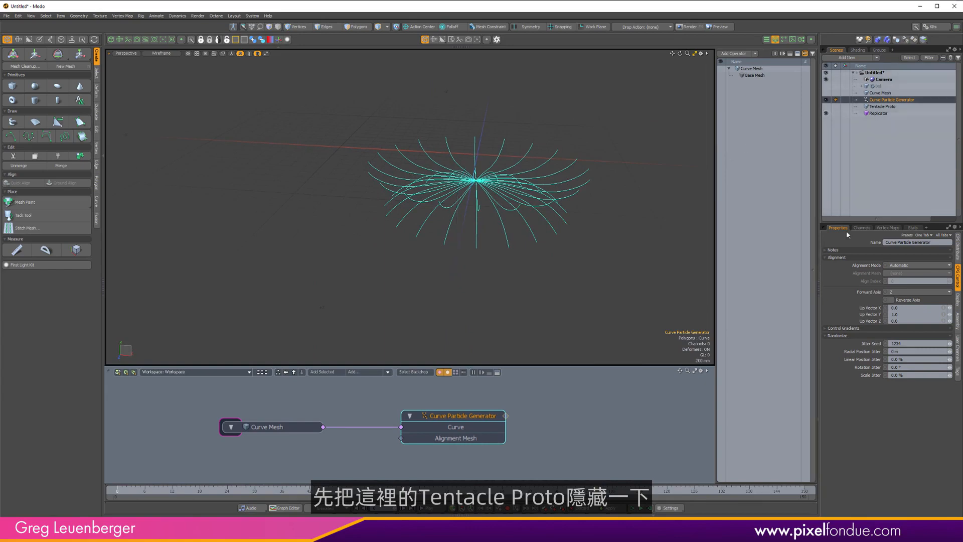
Open the Particle Rotation control gradient in the Gradient Editor and add keys along the curve.
left_click(826, 328)
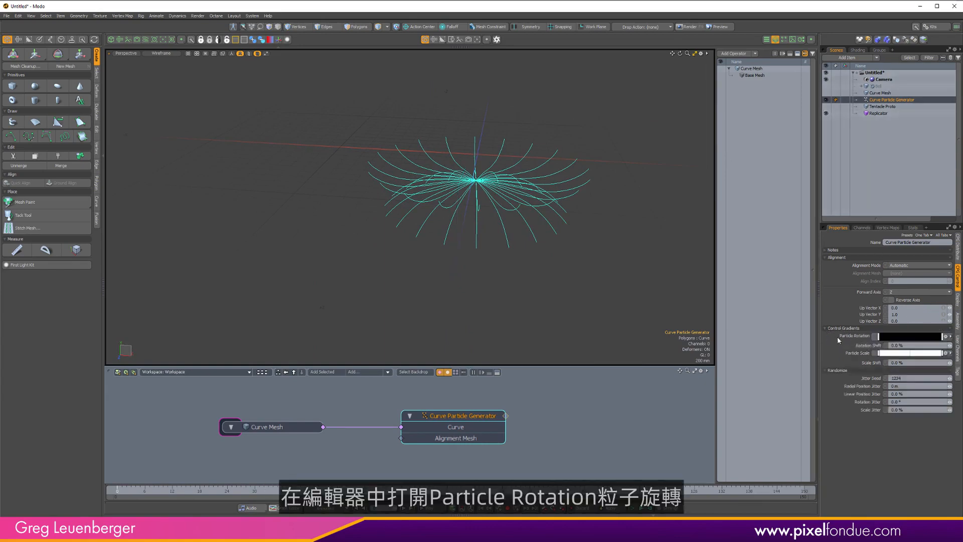
left_click(950, 336)
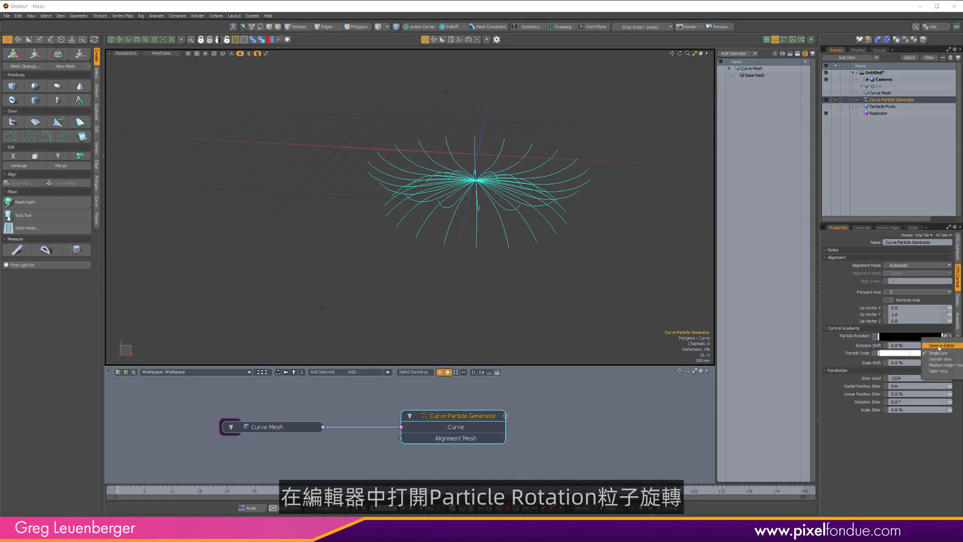
left_click(942, 349)
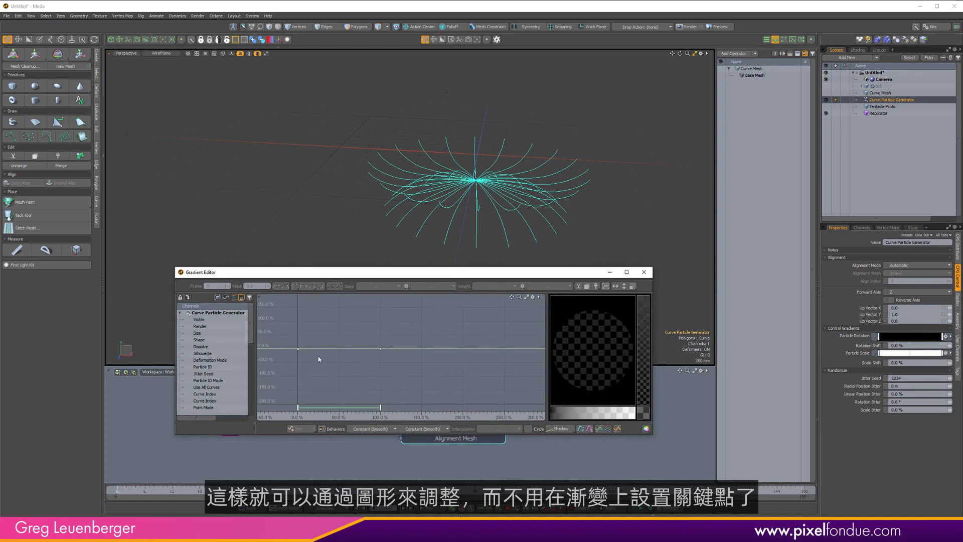
left_click_drag(283, 341, 351, 336)
left_click_drag(352, 336, 370, 329, "ctrl+alt")
middle_click_drag(374, 338, 375, 331)
left_click_drag(475, 304, 500, 356)
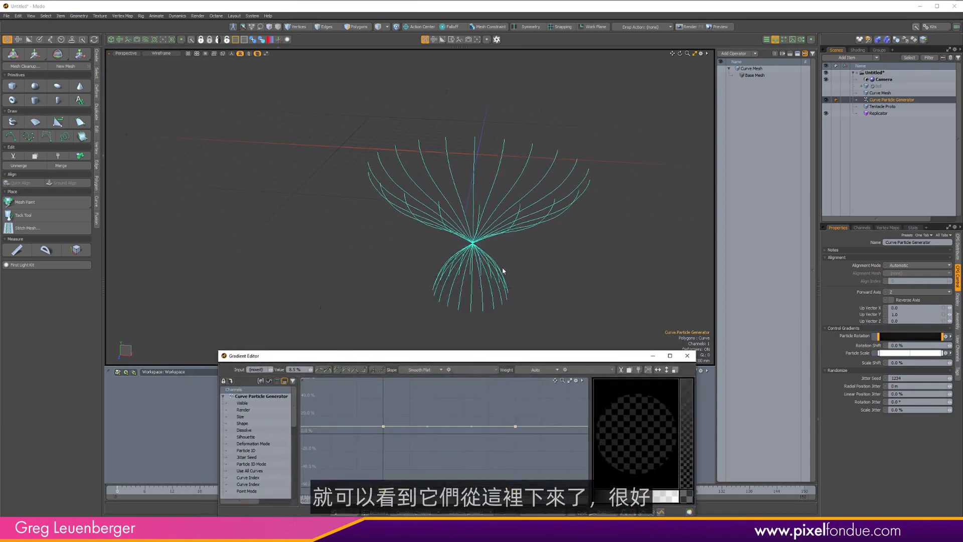
Raise the Particle Rotation gradient keys to 25% so the tentacles hang downward, then close the editor.
left_click_drag(502, 269, 462, 245, "alt+shift")
middle_click_drag(441, 448, 444, 436)
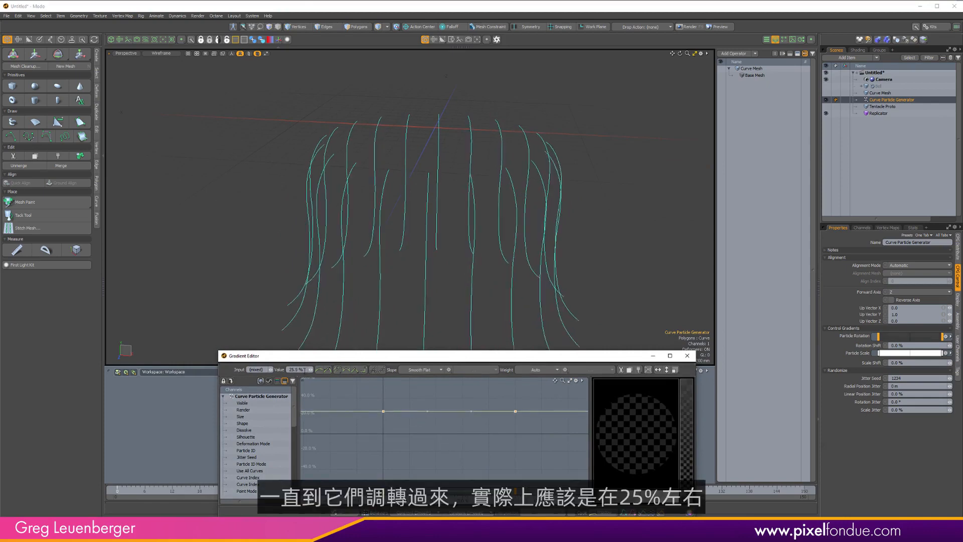
left_click(307, 372)
type("25")
key("Return")
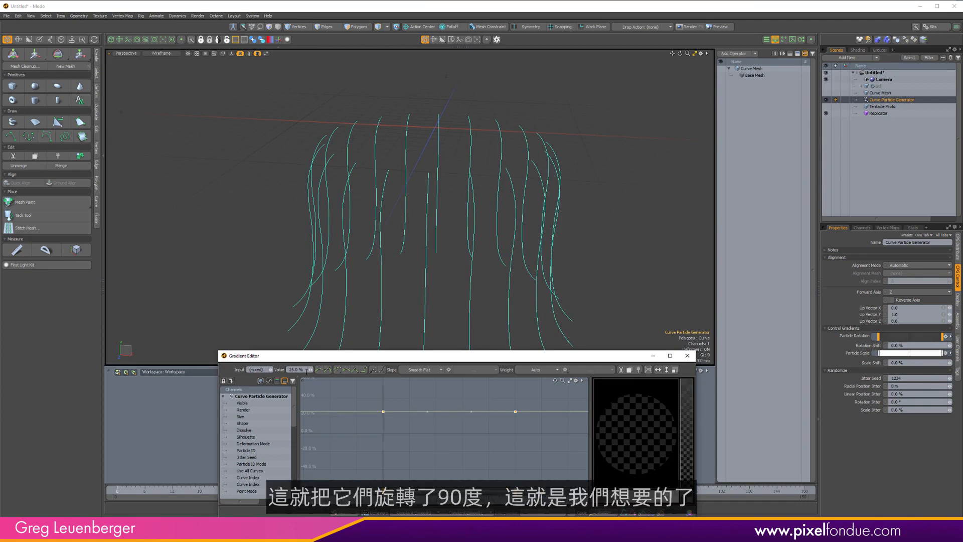
left_click(687, 355)
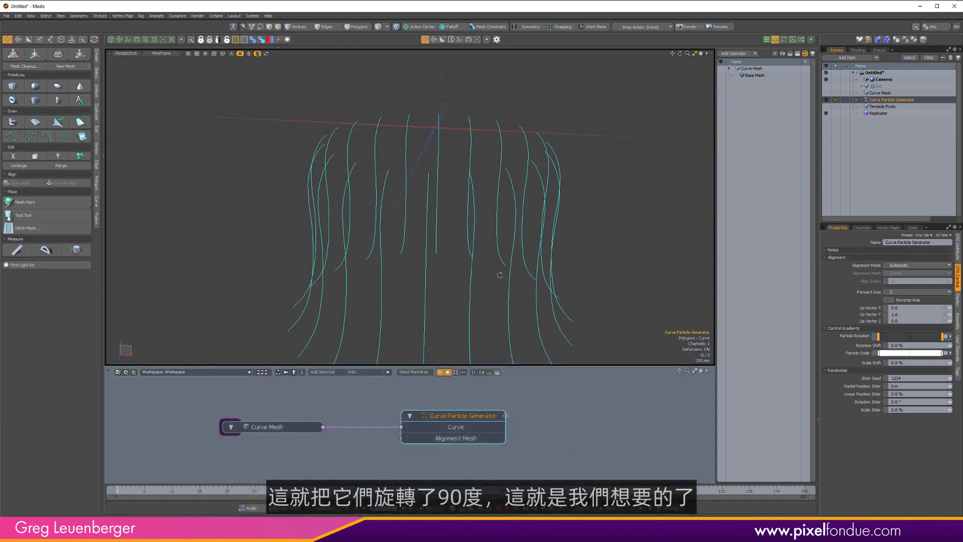
Show the Bell item in the viewport together with the replicated tentacles.
left_click_drag(500, 273, 429, 204, "alt")
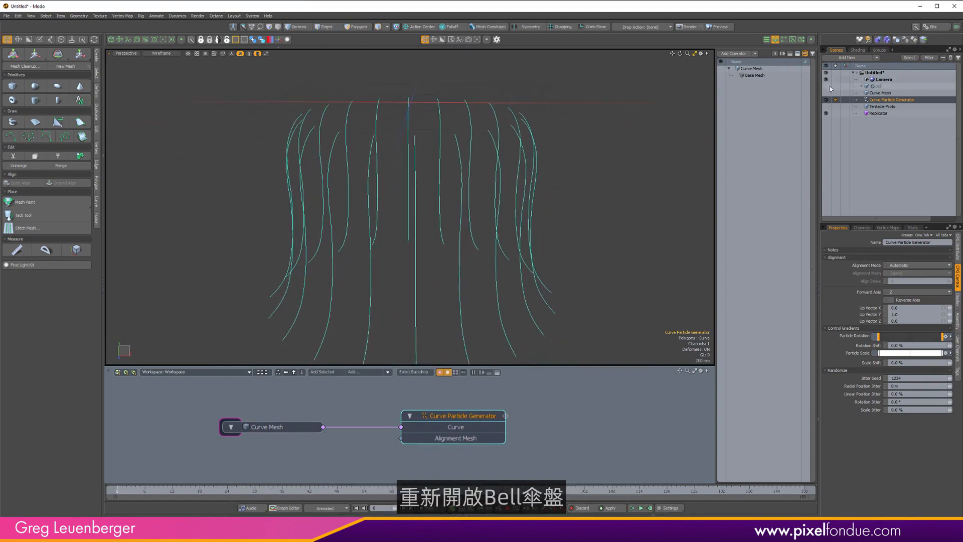
left_click(826, 86)
scroll(564, 225, "down", 4)
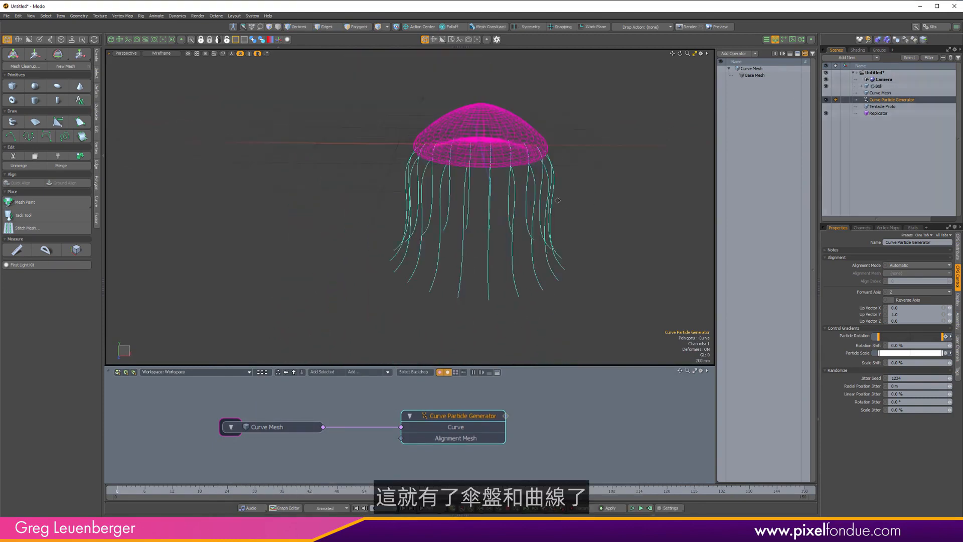
left_click_drag(565, 225, 390, 329, "alt")
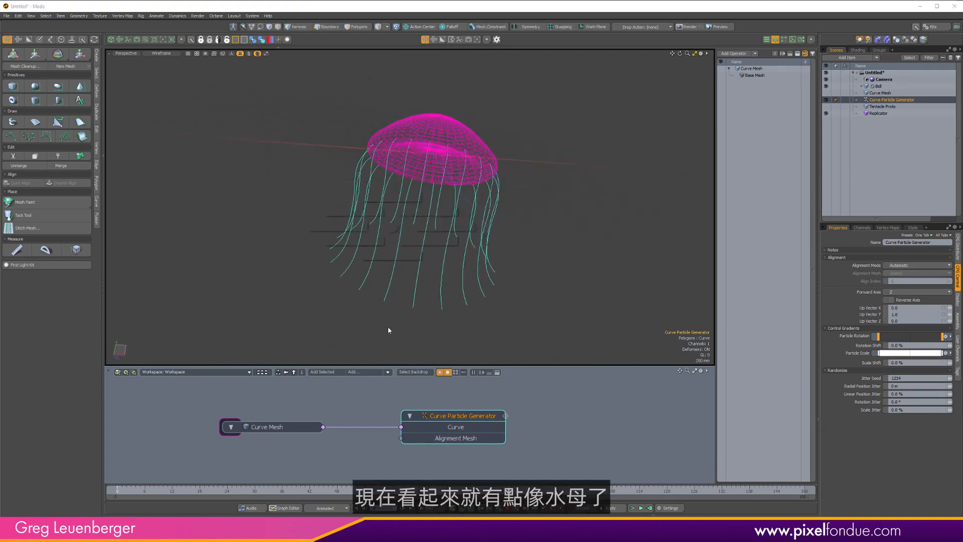
left_click_drag(404, 272, 536, 215, "alt+shift")
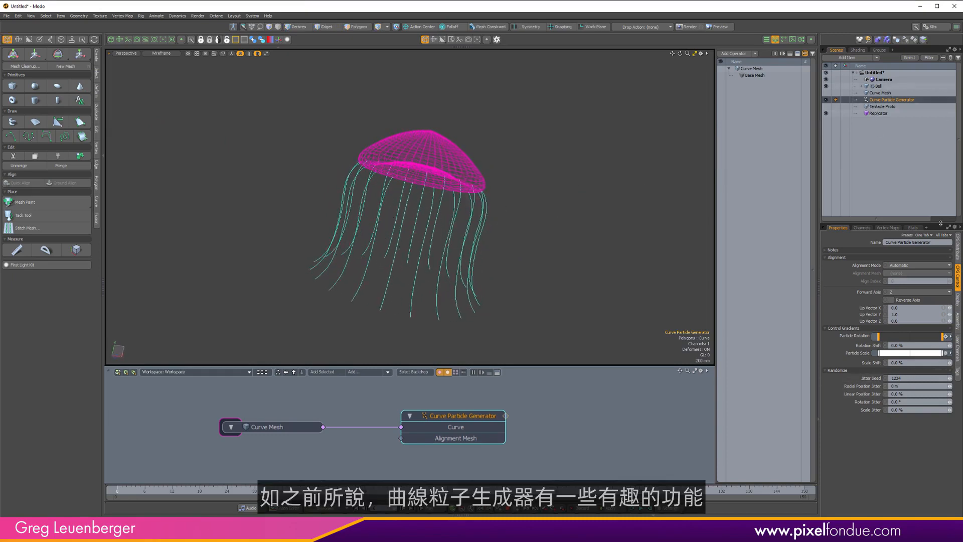
Set the Curve Particle Generator's Point Count to 50.
left_click(957, 255)
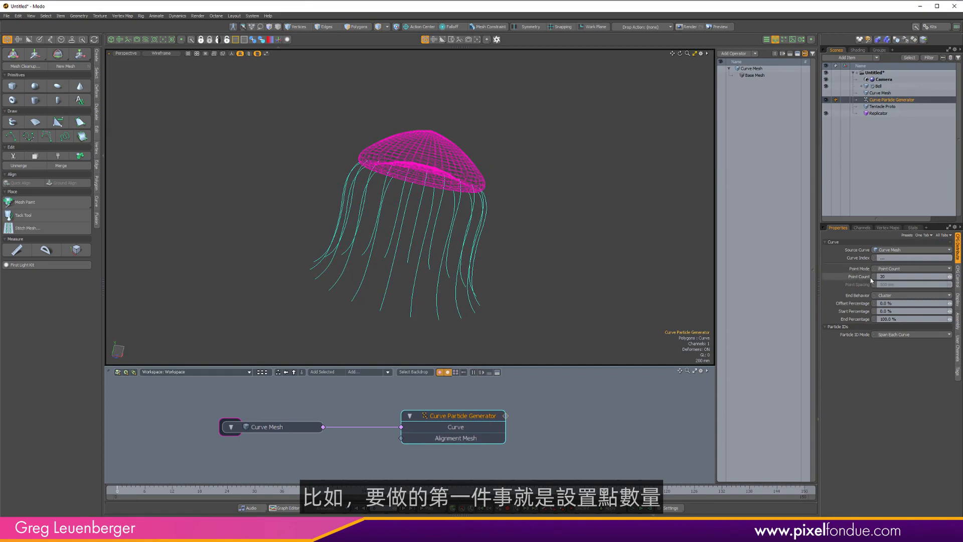
key("c")
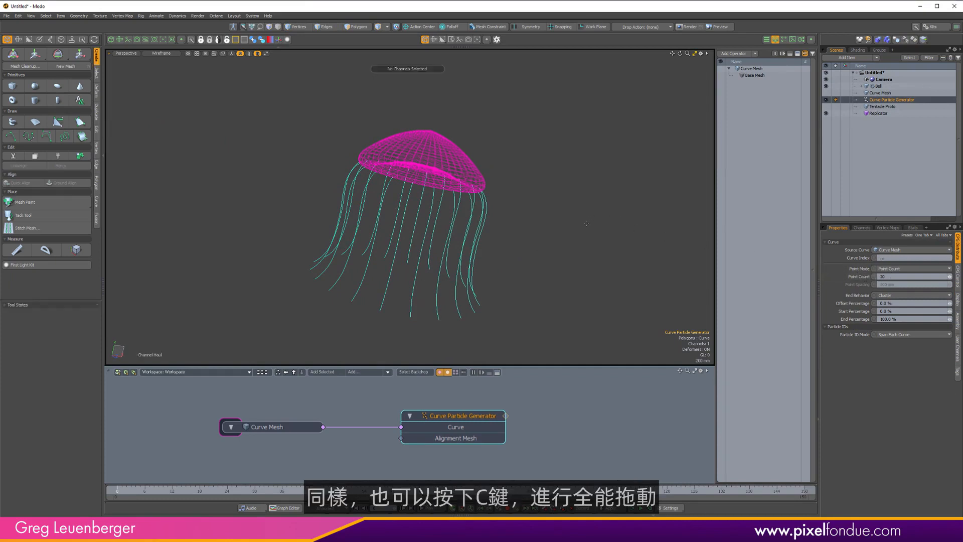
left_click(939, 236)
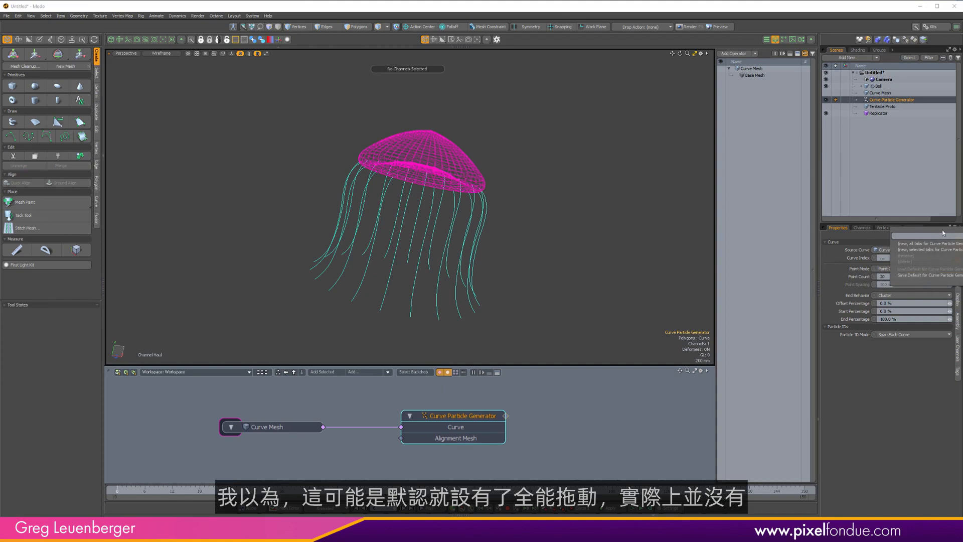
left_click(901, 364)
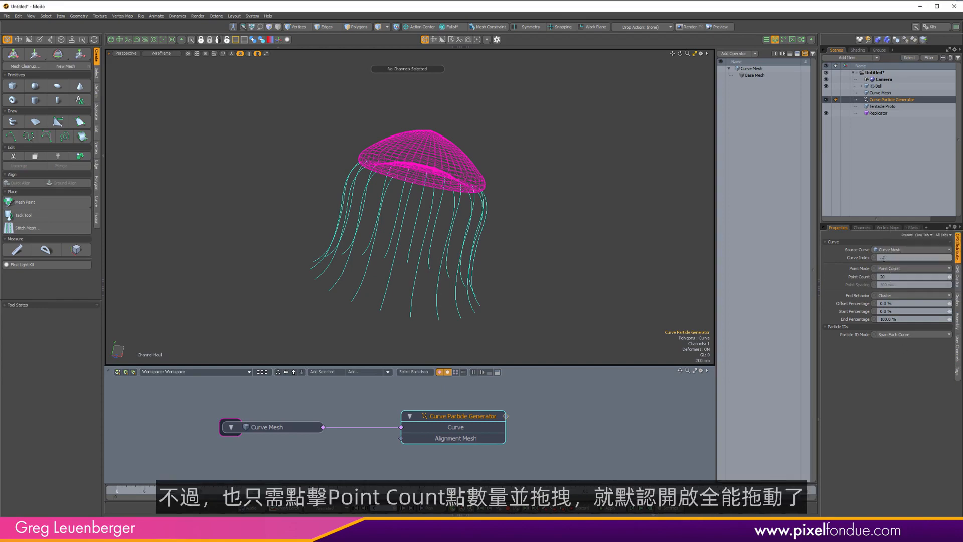
left_click(858, 277)
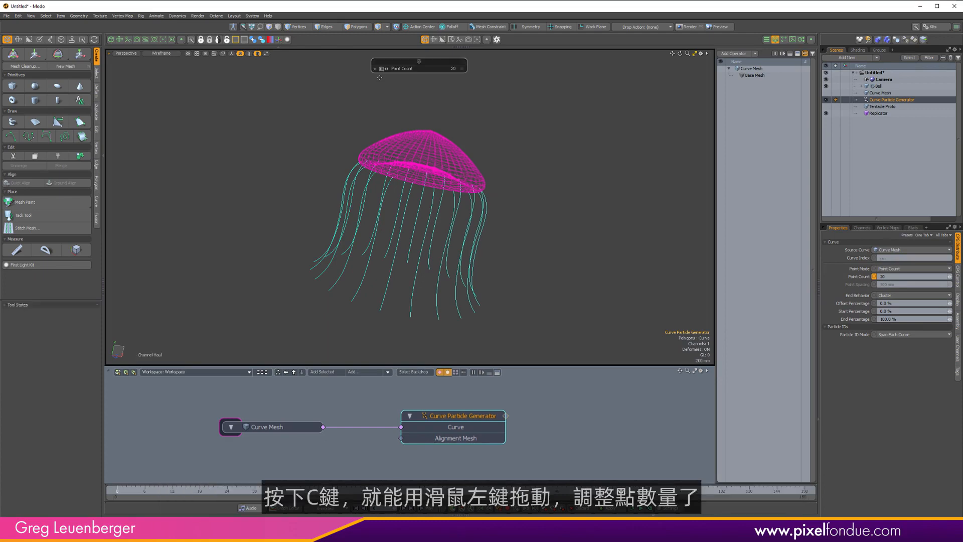
left_click_drag(420, 84, 481, 83)
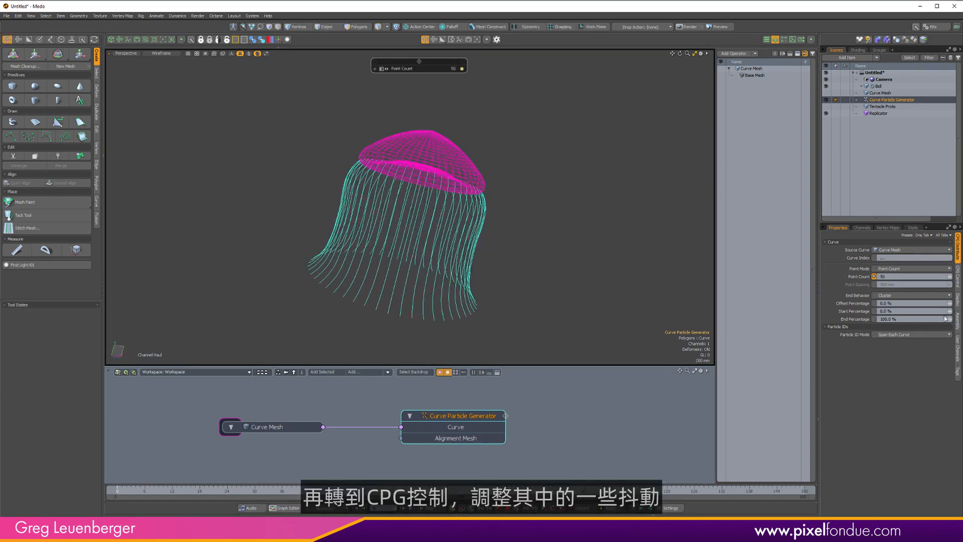
Open the generator's control settings and switch the viewport to Advanced shading.
left_click(960, 284)
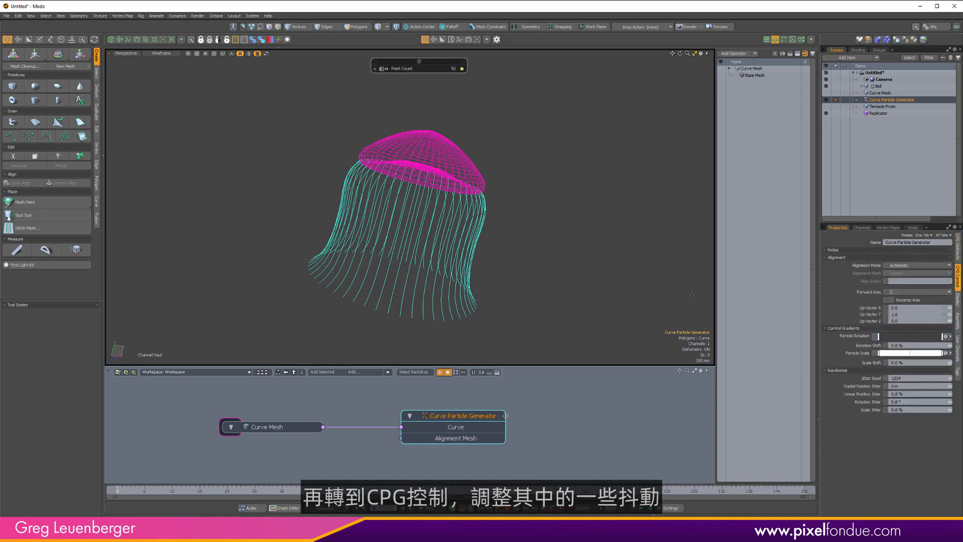
scroll(437, 192, "up", 5)
mouse_move(436, 191)
left_mouse_down("alt")
mouse_move(467, 206)
mouse_move(505, 175)
left_mouse_up("alt")
key("ctrl+2")
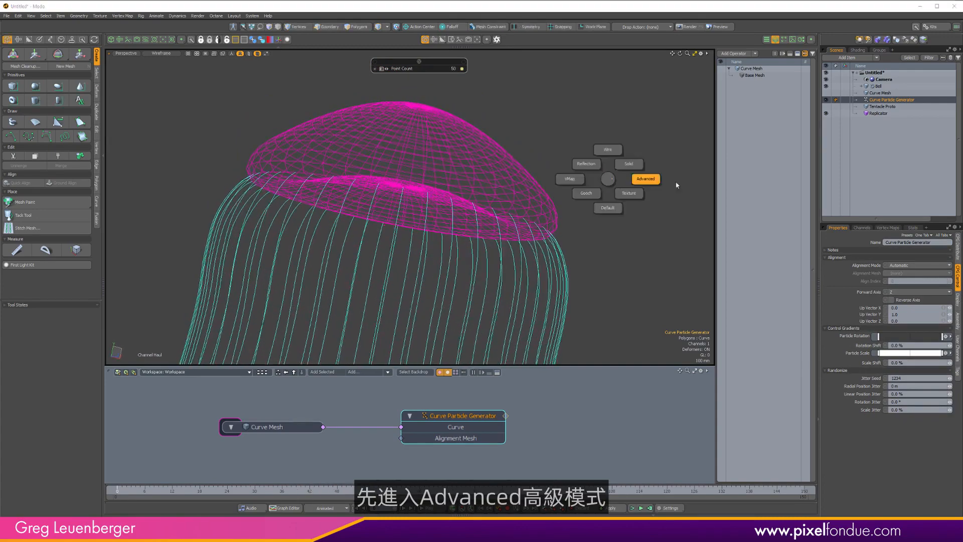
left_click(648, 182)
mouse_move(552, 211)
left_mouse_down("alt")
mouse_move(457, 220)
mouse_move(471, 223)
left_mouse_up("alt")
scroll(627, 310, "down", 1)
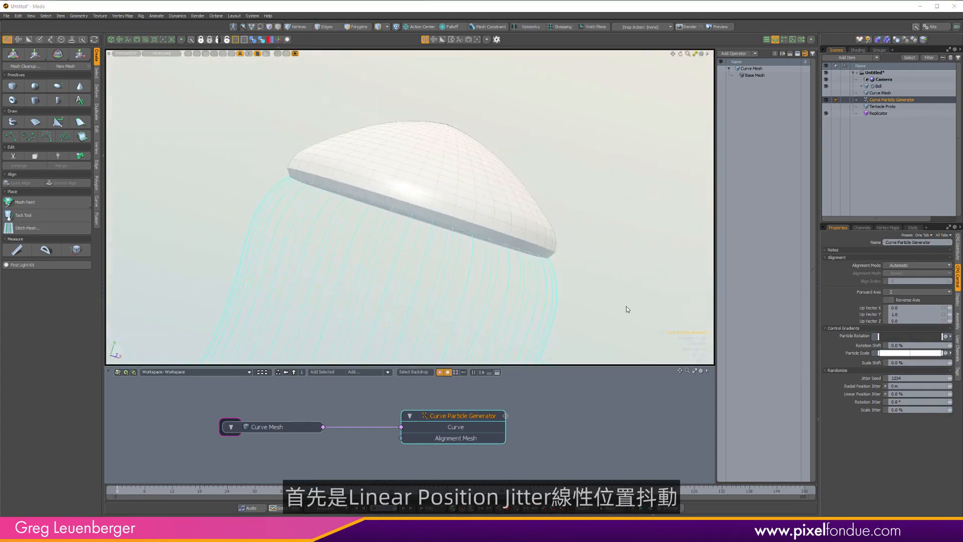
Set the Linear Position Jitter to 6%, switching the viewport back to wireframe display.
left_click(855, 395)
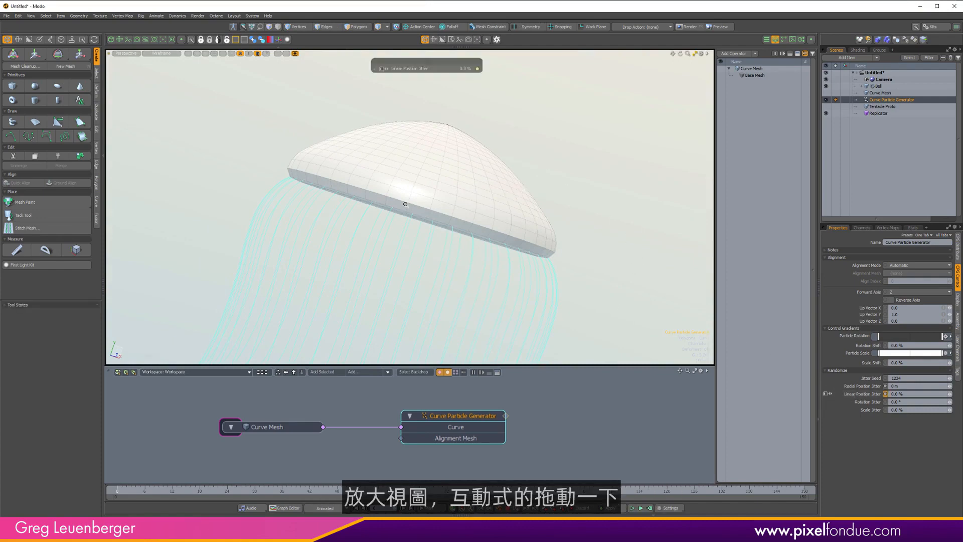
left_click_drag(404, 204, 437, 221, "ctrl+alt")
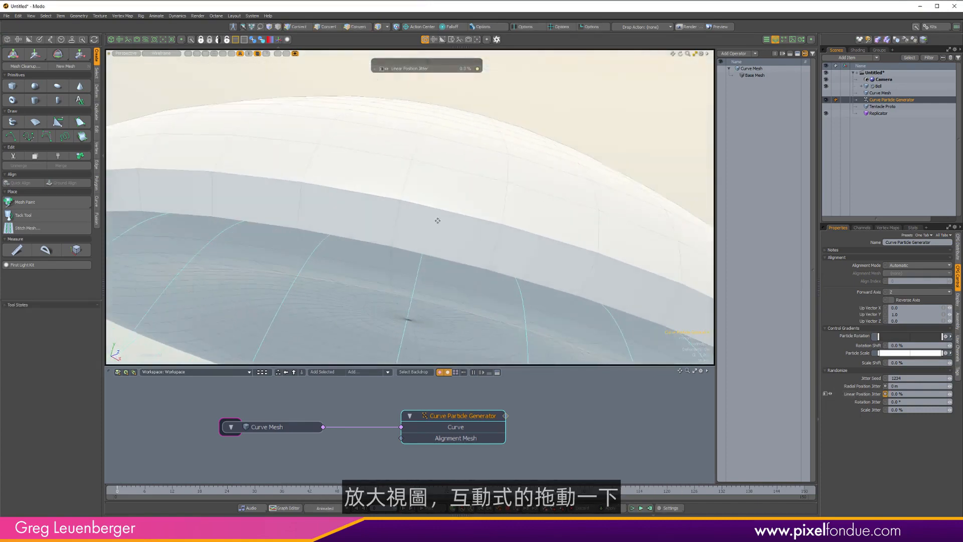
scroll(466, 224, "down", 3)
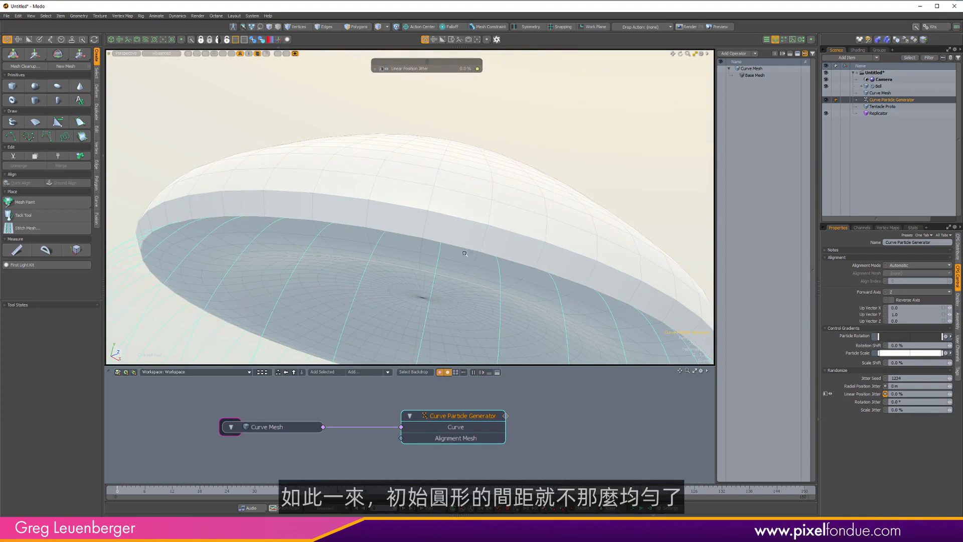
left_click_drag(460, 249, 445, 220, "alt")
scroll(435, 215, "up", 2)
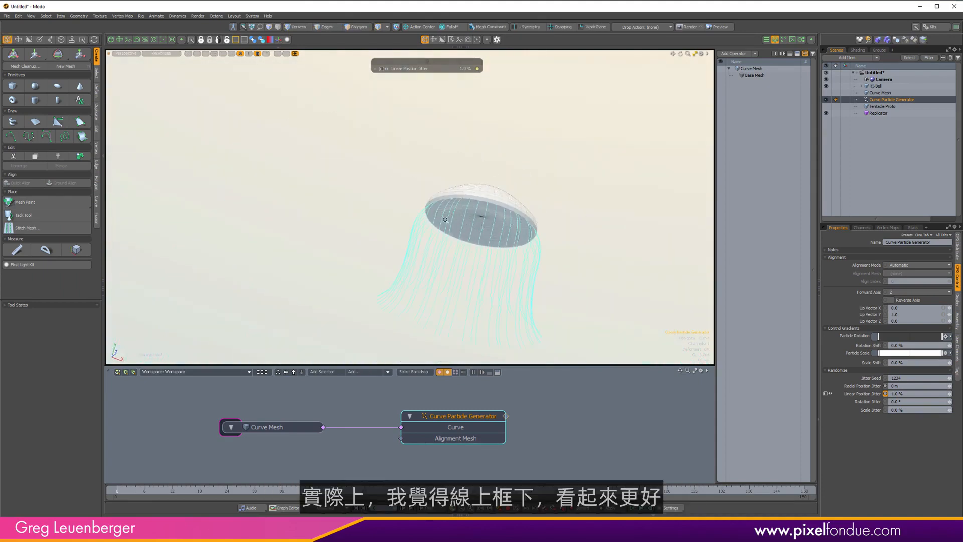
key("ctrl+2")
left_click(456, 190)
mouse_move(455, 182)
left_mouse_down("alt+shift")
mouse_move(415, 161)
mouse_move(493, 176)
mouse_move(459, 172)
mouse_move(494, 160)
mouse_move(461, 162)
mouse_move(597, 219)
left_mouse_up("alt+shift")
left_click_drag(475, 168, 434, 236, "ctrl+alt")
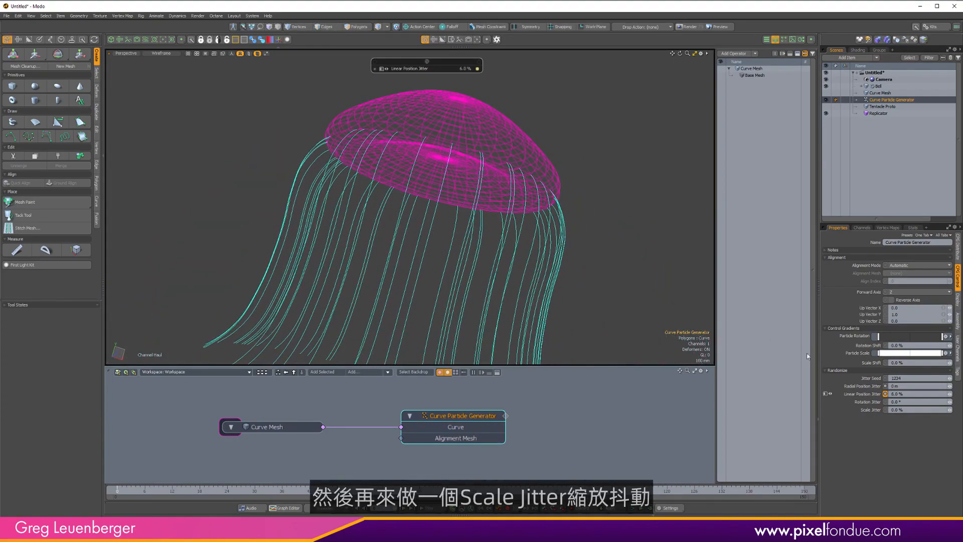
Set the Curve Particle Generator's Scale Jitter to 15%.
left_click(871, 410)
left_click_drag(585, 273, 527, 221, "ctrl+alt")
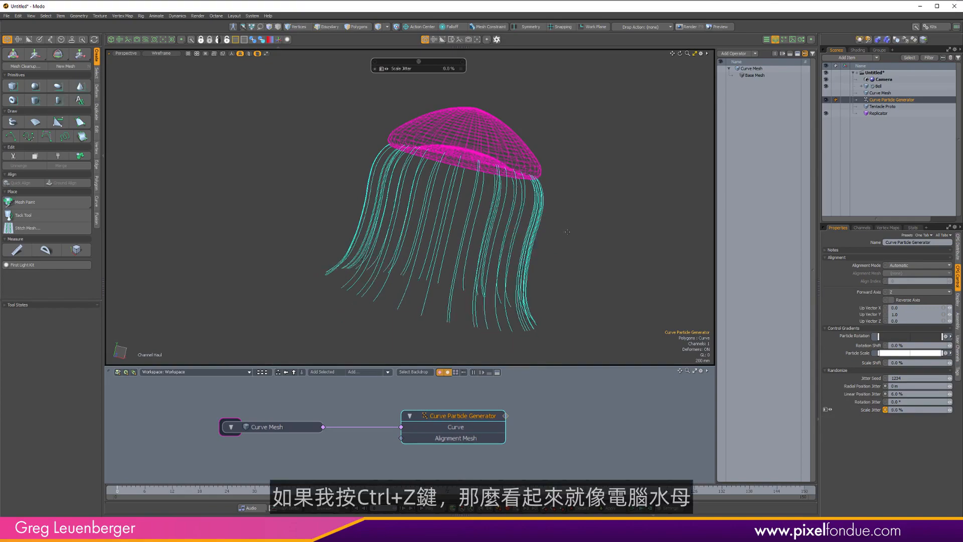
key("ctrl+z")
left_click_drag(407, 267, 525, 265, "alt")
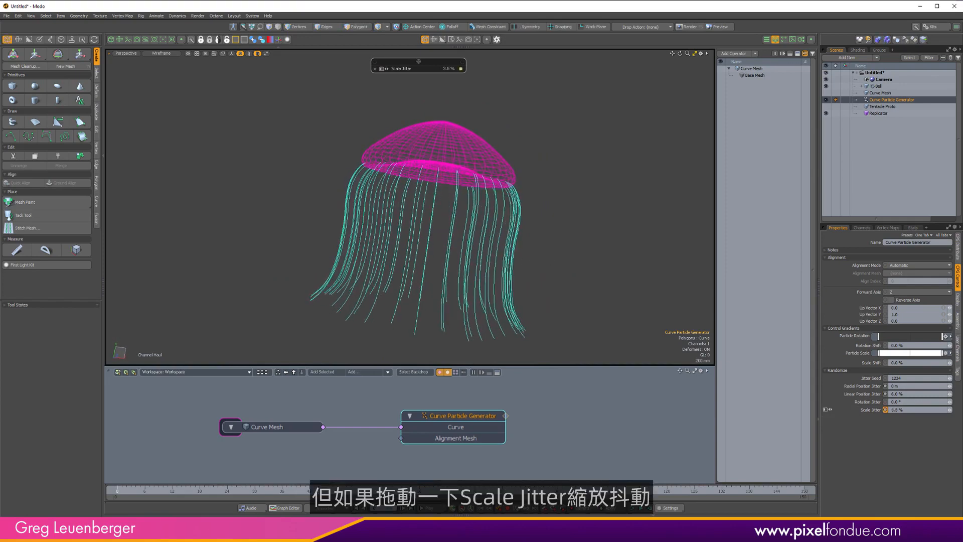
left_click_drag(525, 266, 324, 284)
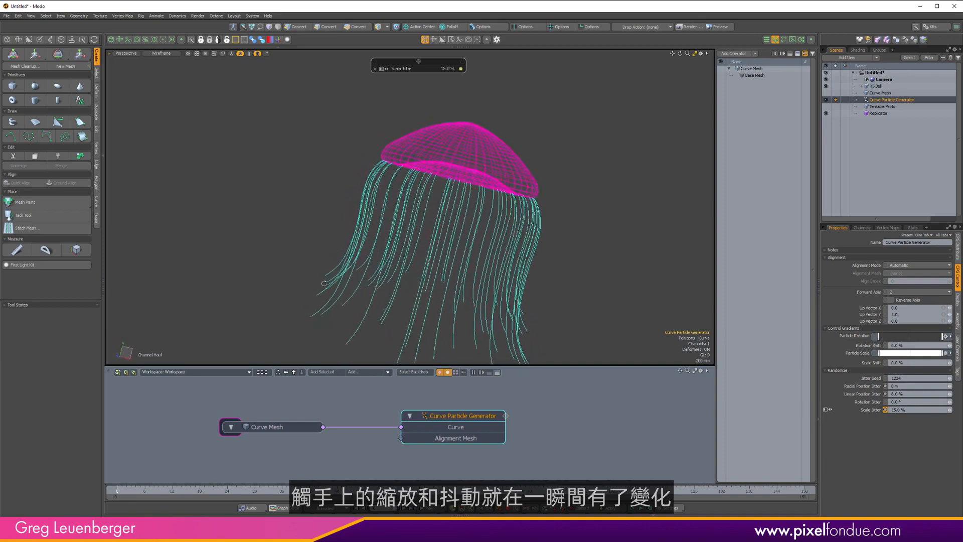
left_click_drag(521, 234, 376, 258, "alt")
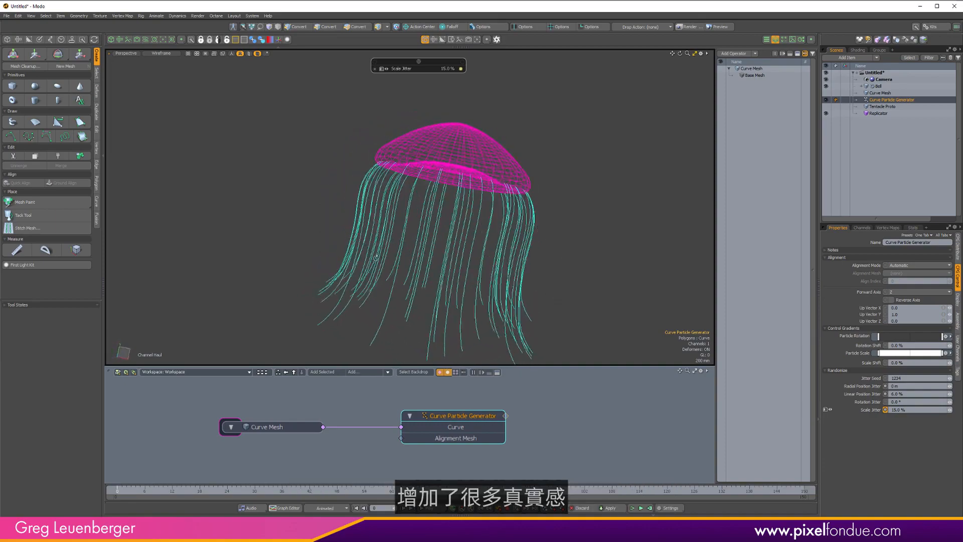
Set the Curve Particle Generator's Rotation Jitter to 10°.
left_click_drag(432, 285, 473, 290, "alt")
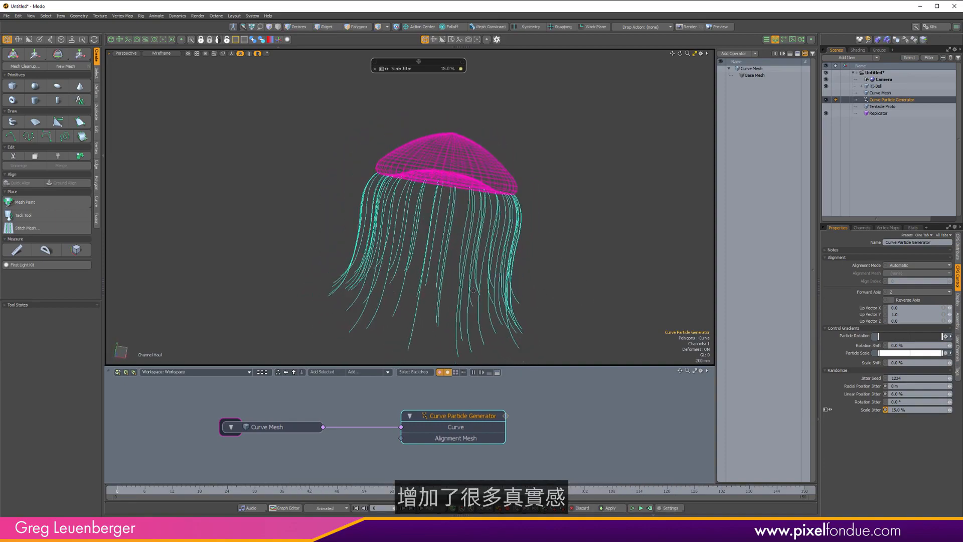
left_click(875, 403)
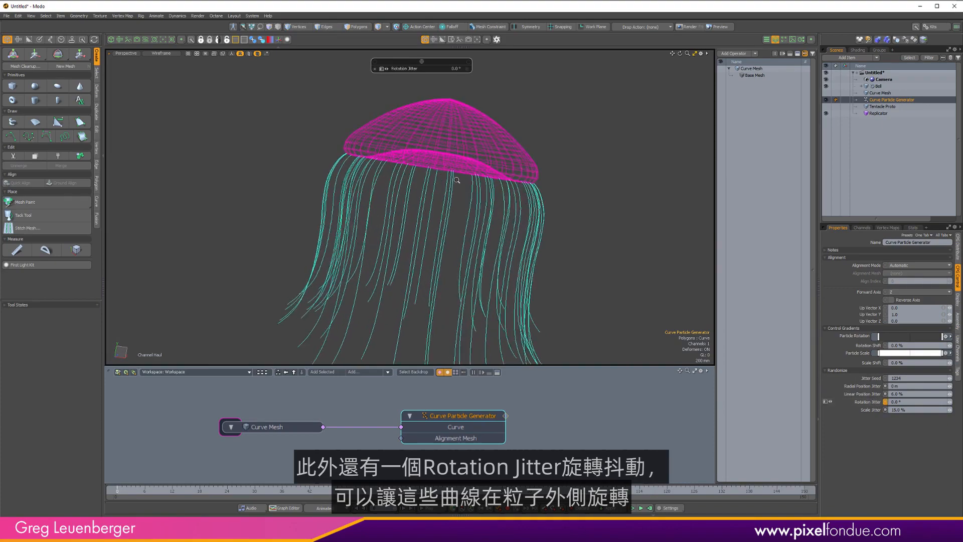
left_click_drag(456, 180, 337, 174, "alt")
left_click_drag(415, 179, 343, 150, "alt")
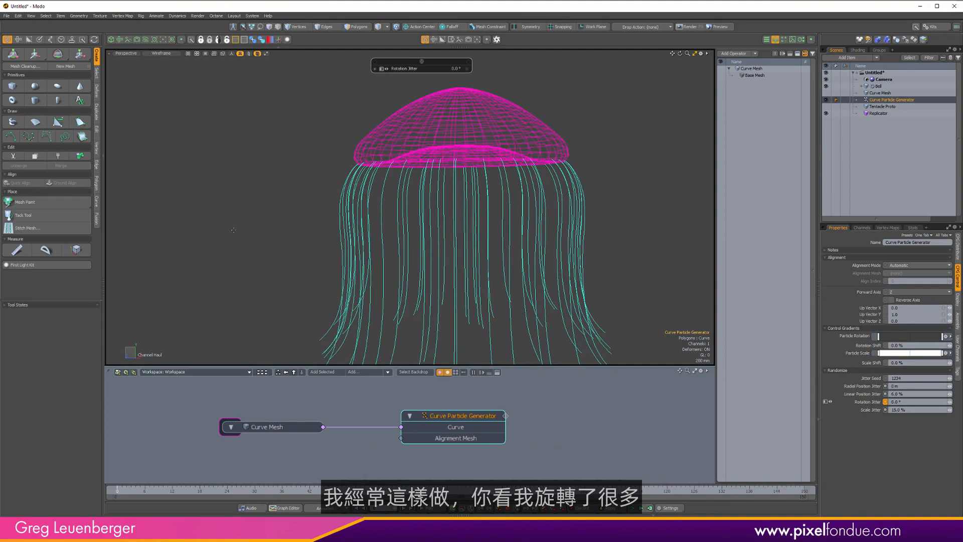
mouse_move(234, 229)
left_mouse_down()
mouse_move(341, 230)
mouse_move(246, 230)
left_mouse_up()
left_click_drag(382, 224, 538, 224, "alt")
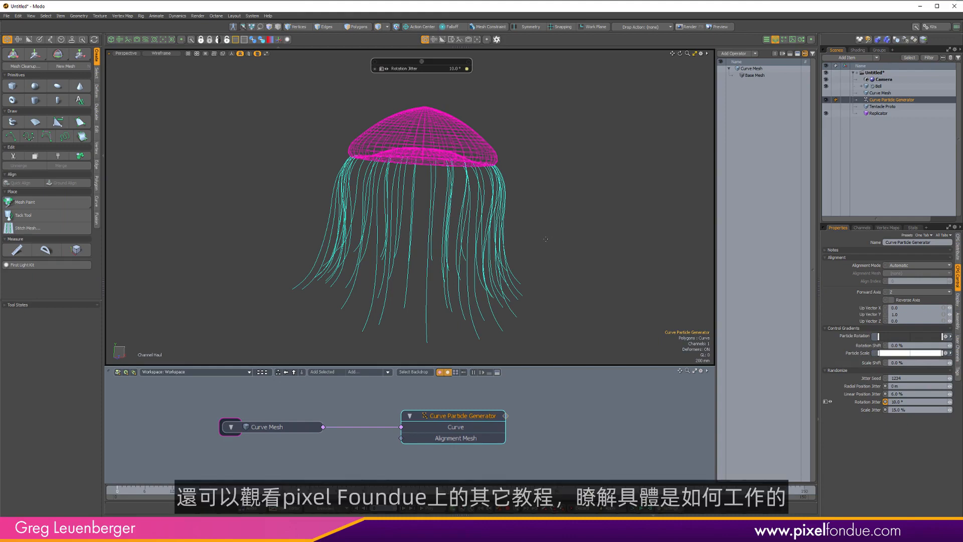
left_click_drag(541, 208, 445, 166, "alt")
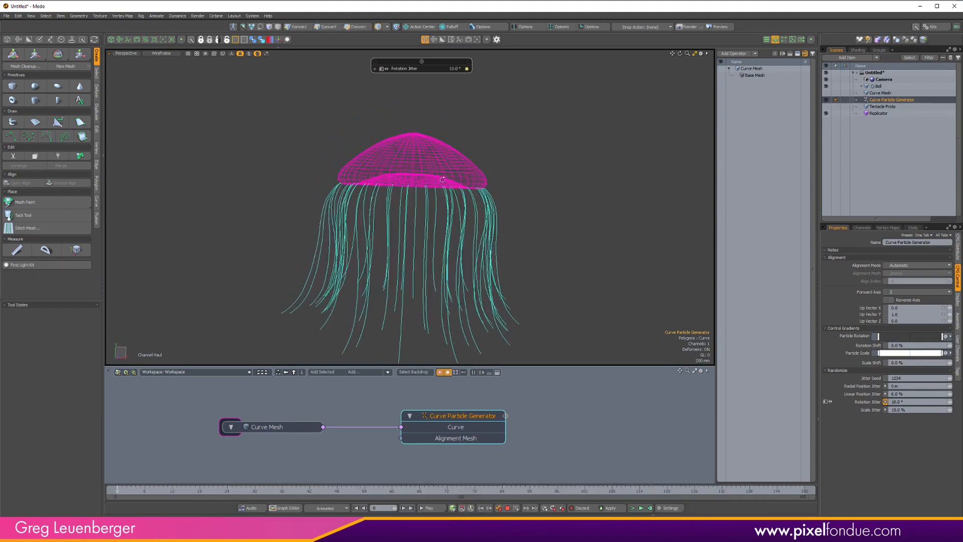
In Right view, select the bell's Base Mesh operator and disable its Radial Sweep operator.
key("ctrl+space")
left_click(565, 163)
left_click_drag(391, 130, 406, 186, "alt+shift")
left_click_drag(406, 186, 417, 169, "ctrl+alt")
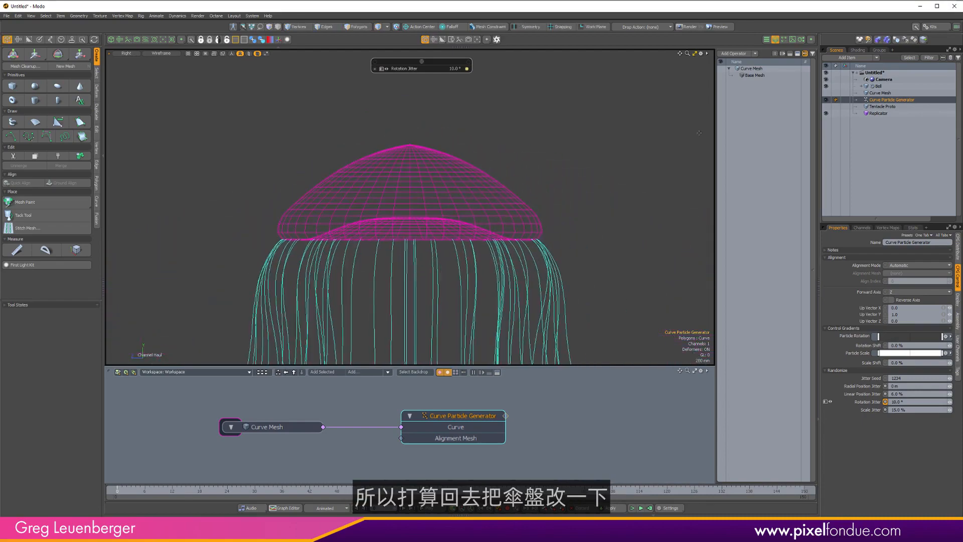
left_click(873, 87)
left_click(761, 81)
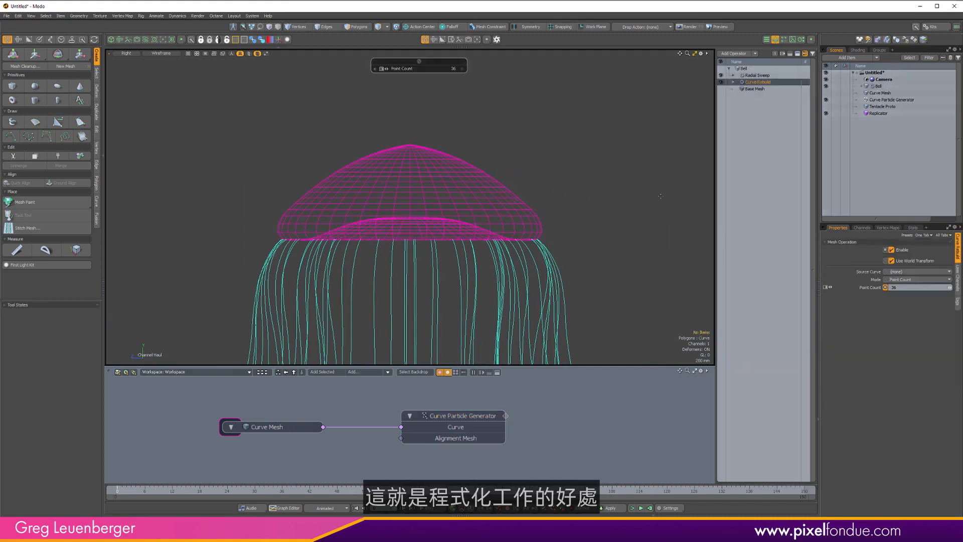
left_click(762, 90)
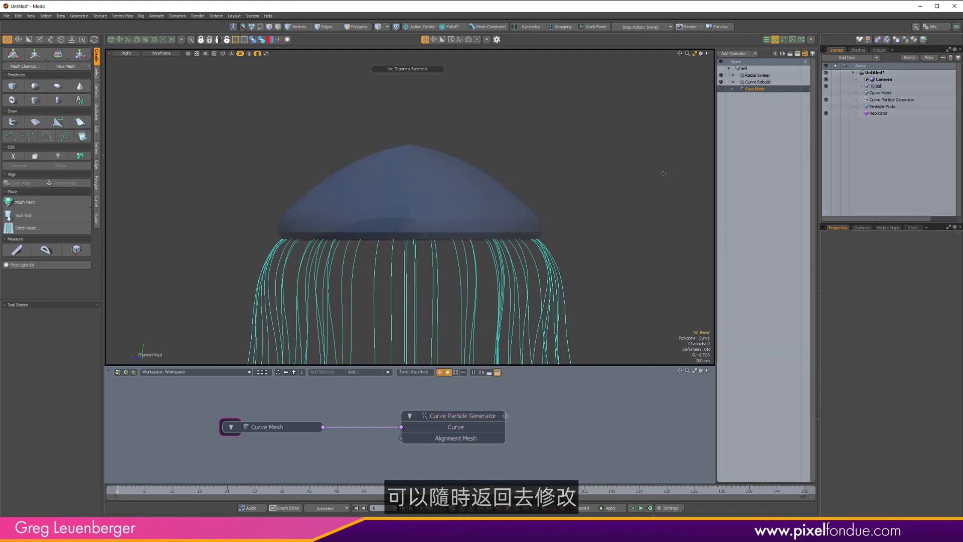
scroll(409, 163, "up", 3)
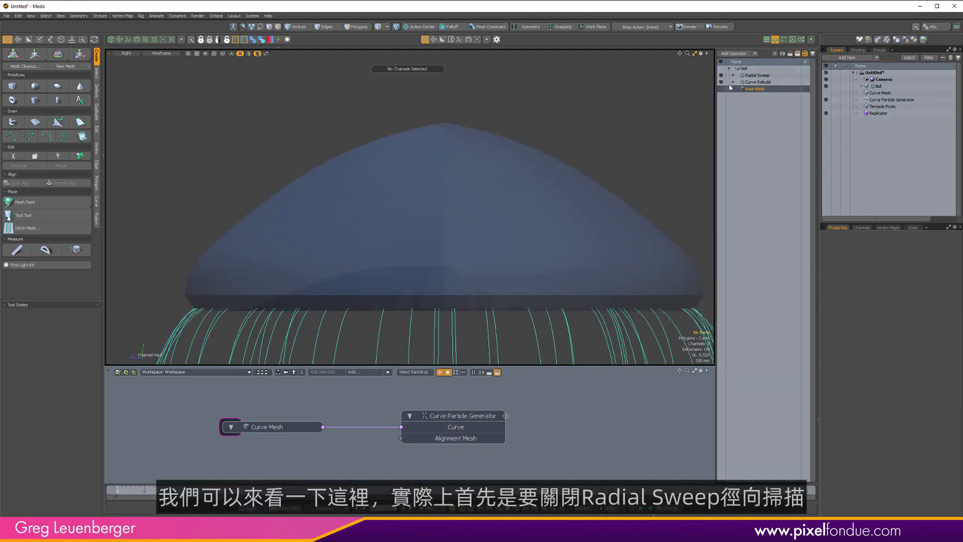
left_click(722, 76)
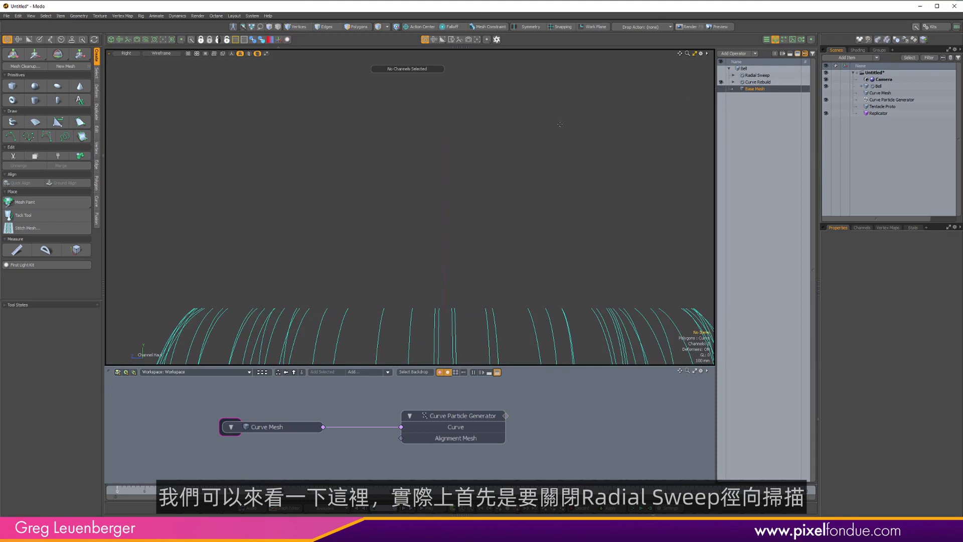
Switch to front Wire view and disable the bell's Curve Rebuild operator to show the profile curve.
key("KP_2")
scroll(493, 213, "down", 4)
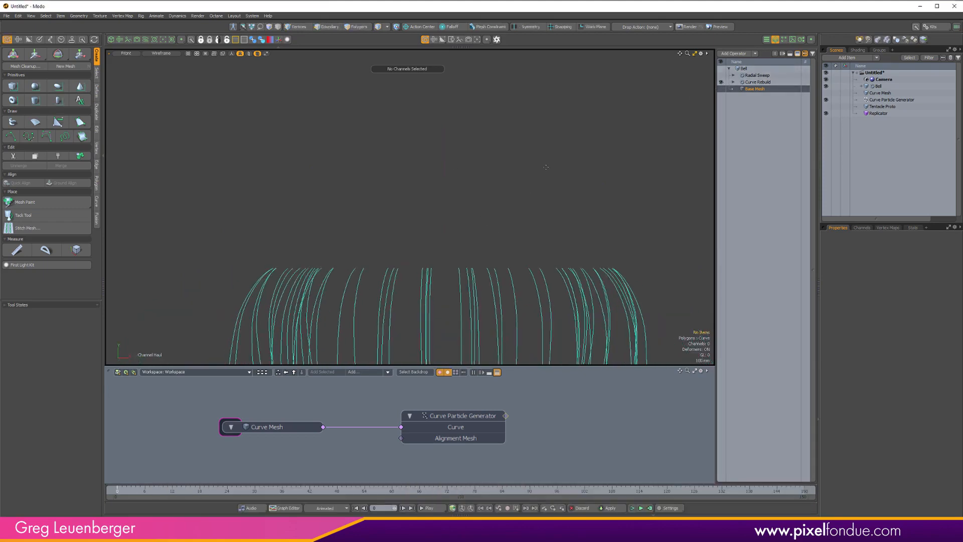
key("ctrl+Tab")
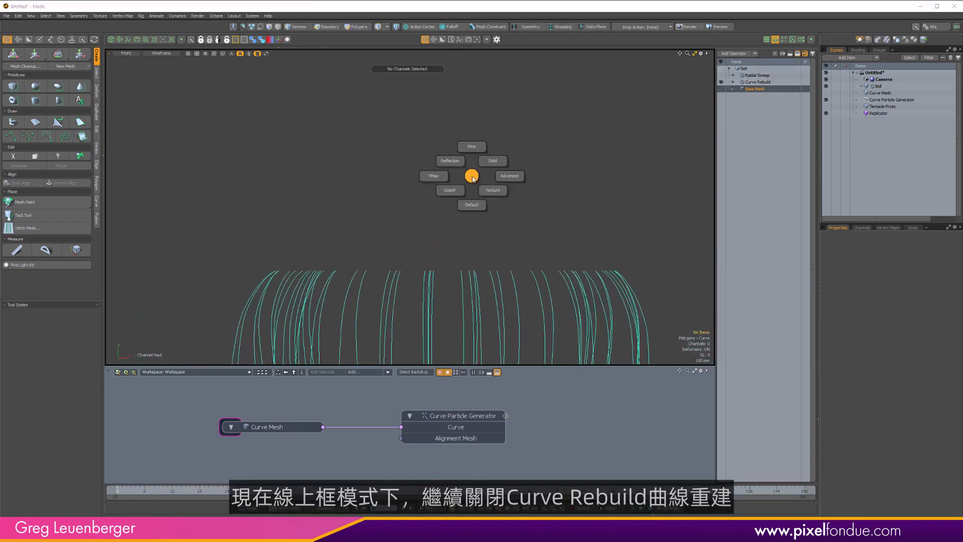
left_click(472, 146)
scroll(510, 120, "up", 1)
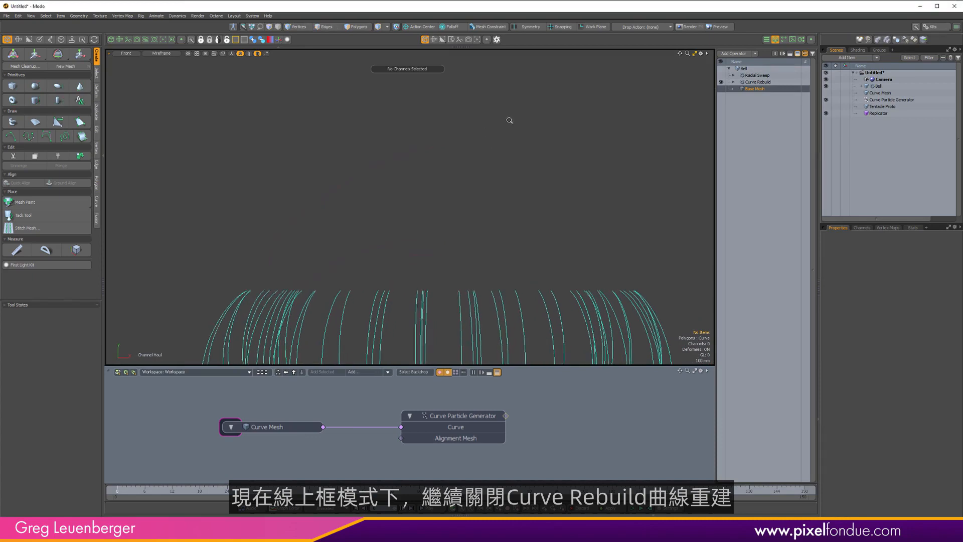
left_click(721, 82)
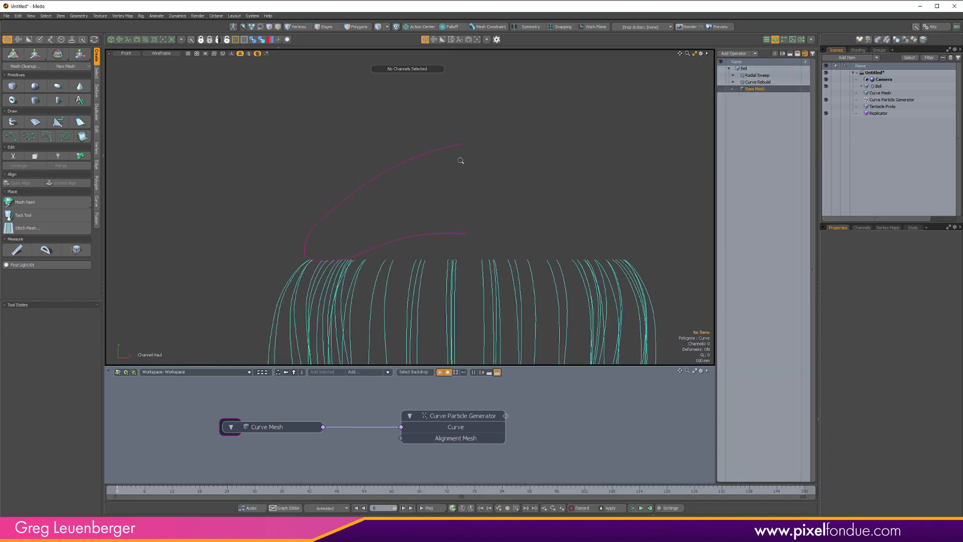
In vertex mode, raise a point on the bell's upper profile curve with the Move tool.
scroll(505, 145, "up", 2)
key("ctrl+3")
left_click(468, 180)
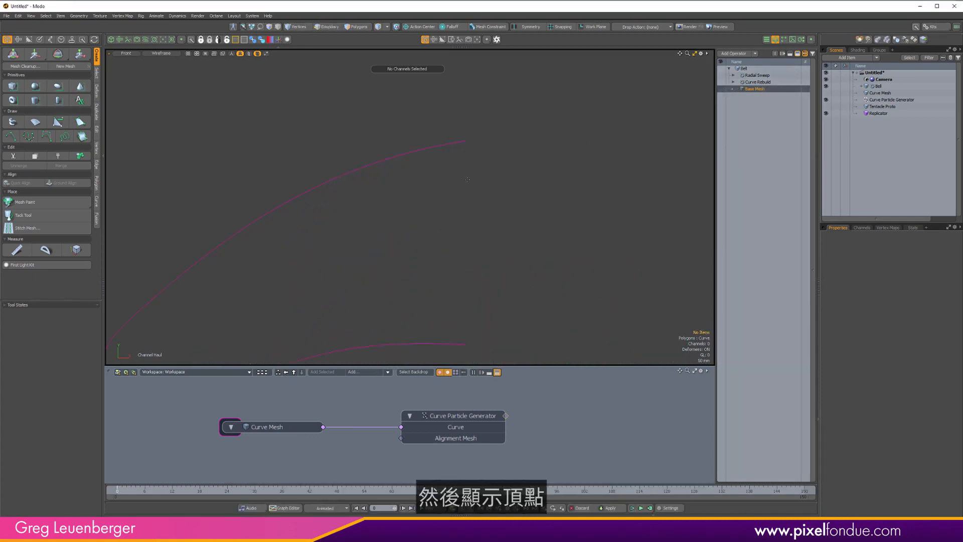
key("1")
right_click_drag(393, 181, 427, 146)
key("w")
left_click_drag(402, 158, 402, 161)
scroll(409, 199, "down", 3)
left_click_drag(408, 199, 457, 175, "alt+shift")
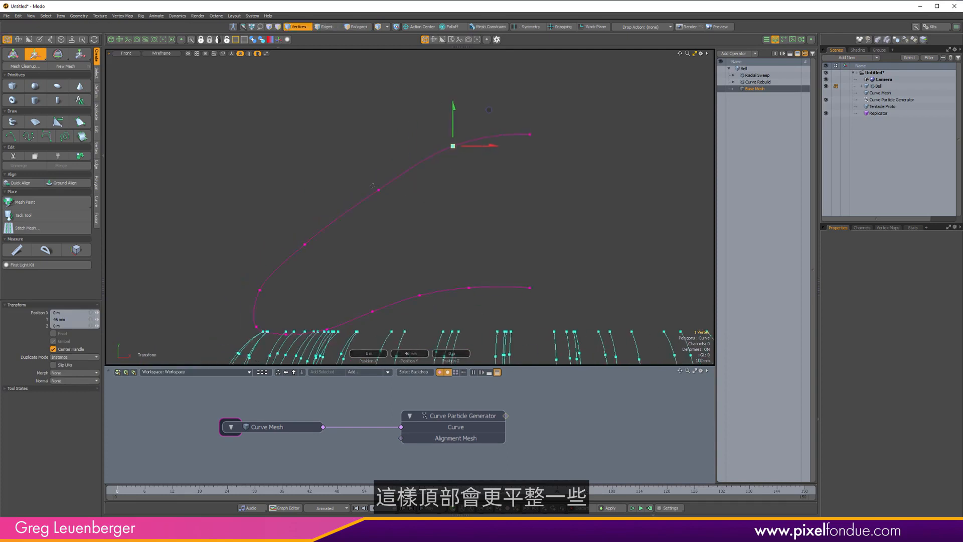
key("space")
Reshape the bell's upper profile by moving several more curve points to flatten the top.
right_click_drag(361, 179, 394, 207)
key("y")
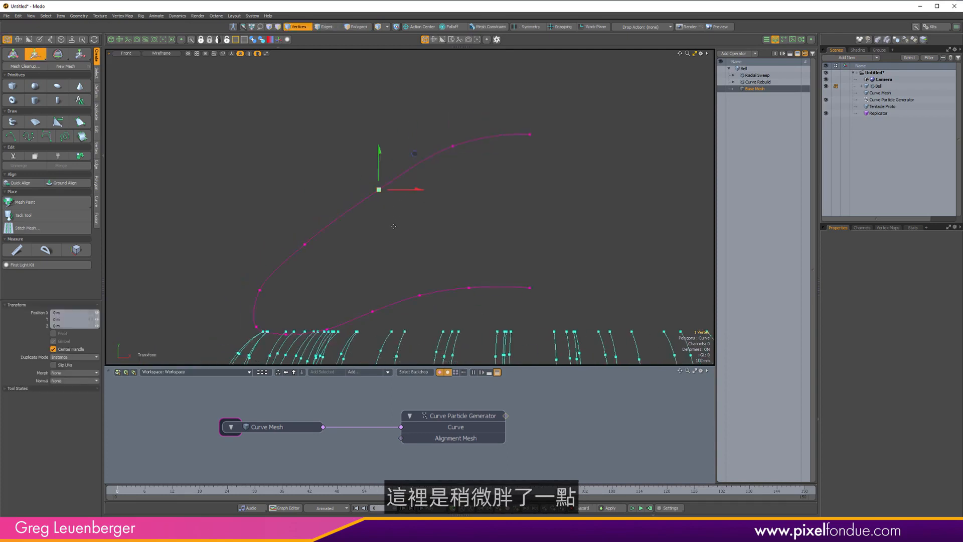
left_click_drag(378, 215, 377, 212)
key("space")
right_click_drag(280, 228, 330, 266)
key("y")
left_click_drag(331, 260, 317, 251)
key("space")
right_click_drag(351, 167, 374, 200)
key("y")
left_click_drag(376, 209, 376, 206)
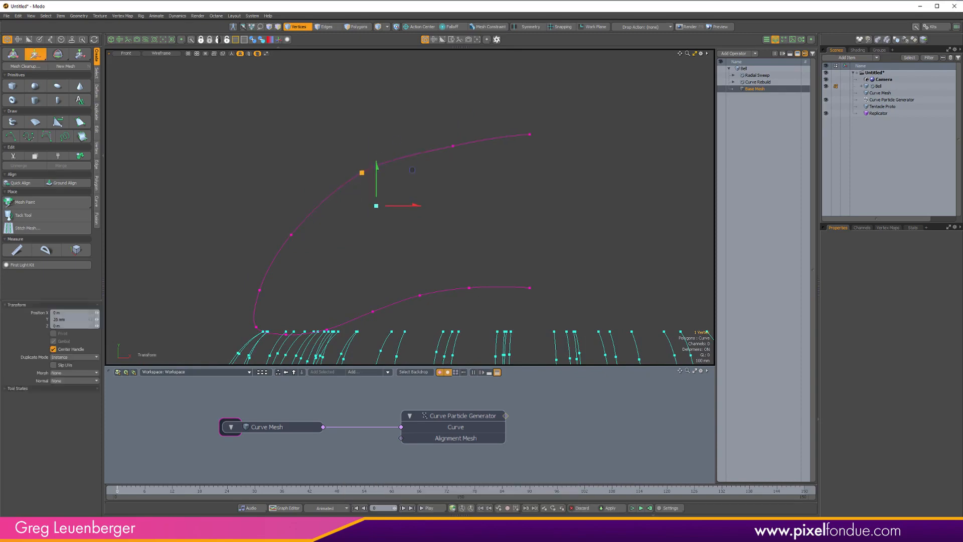
key("space")
right_click_drag(439, 133, 466, 158)
key("y")
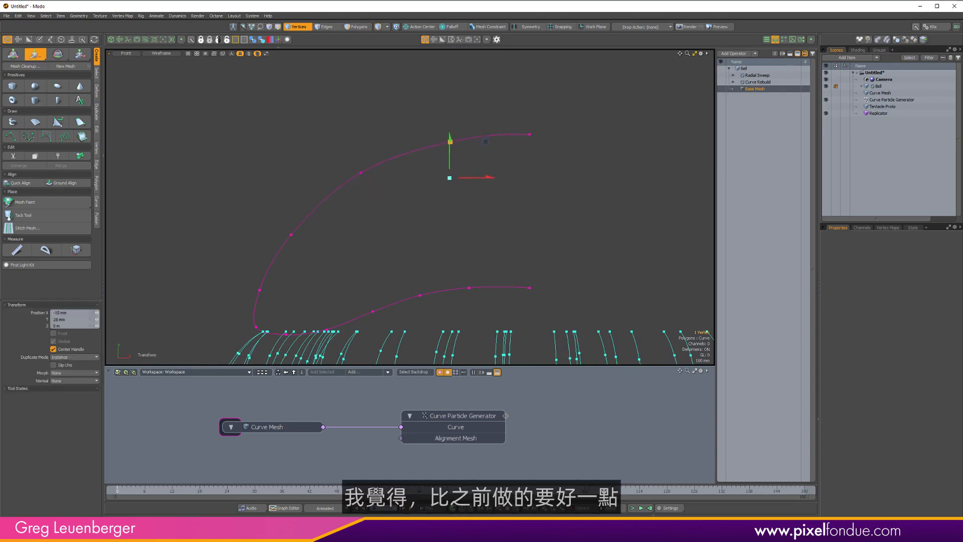
key("space")
Re-enable the Curve Rebuild and Radial Sweep operators, return to Perspective view and select the Bell item.
scroll(431, 200, "down", 3)
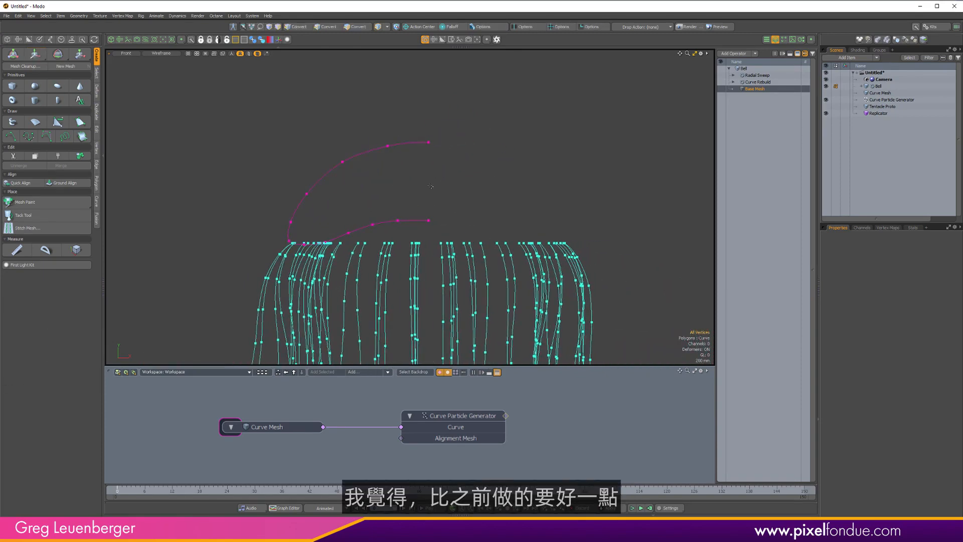
left_click(720, 82)
left_click(721, 76)
key("ctrl+space")
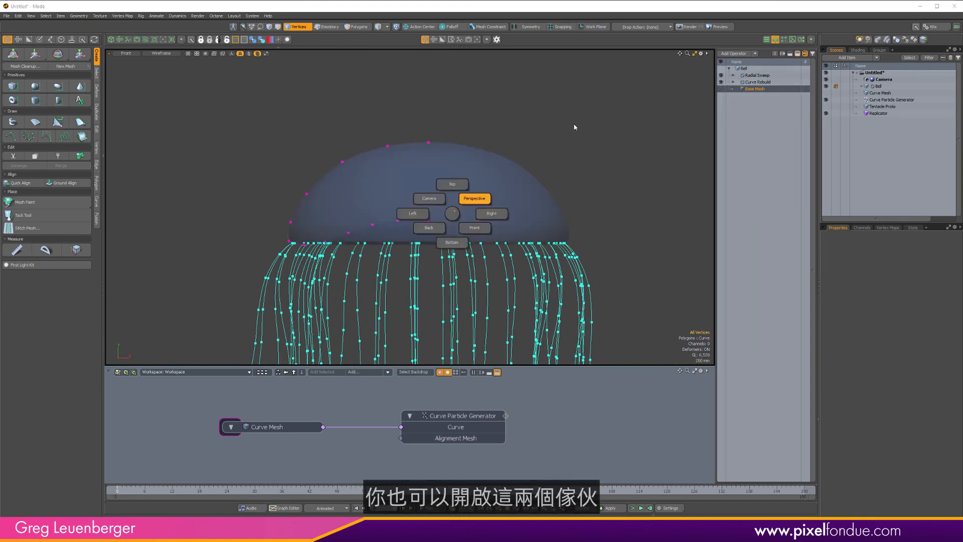
left_click(575, 126)
left_click(744, 68)
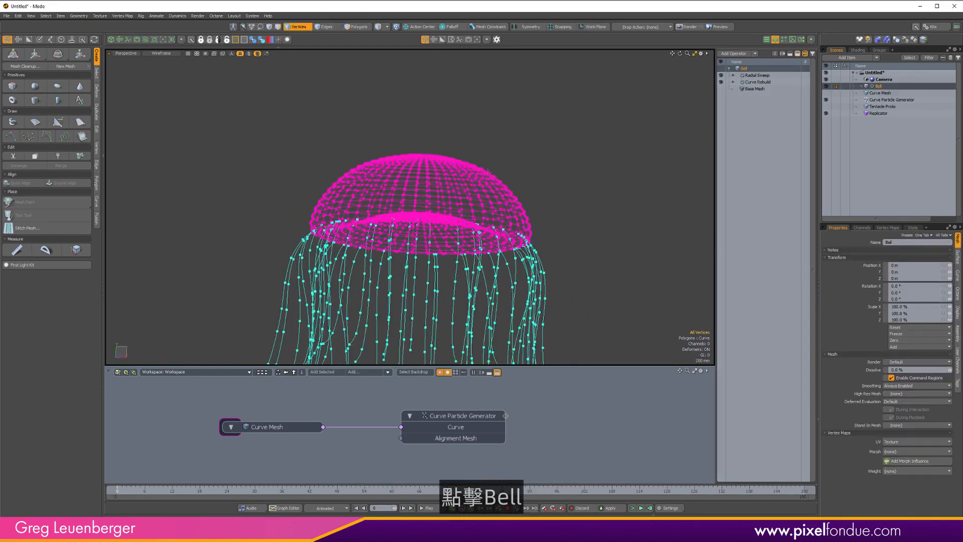
Switch the viewport to Advanced shading.
left_click(489, 258)
key("2")
key("1")
key("2")
key("ctrl+2")
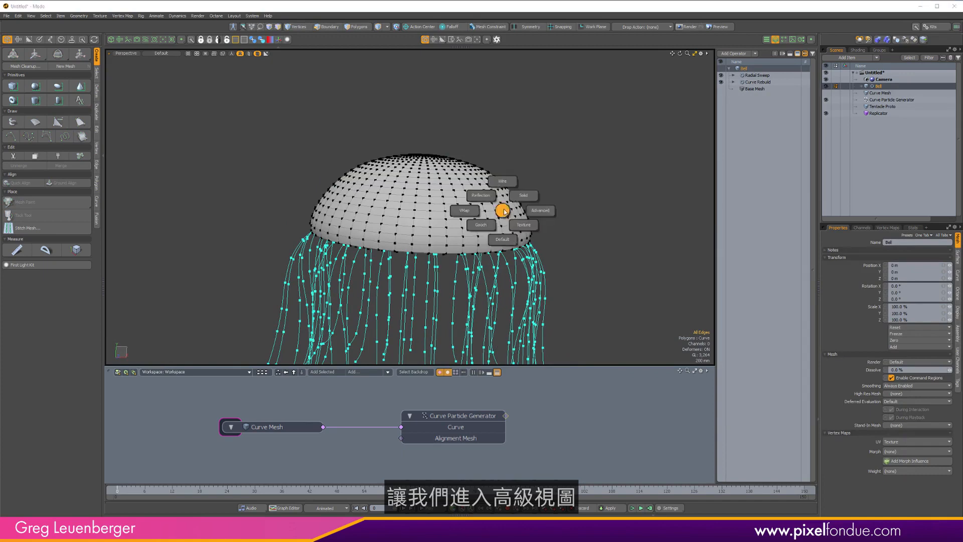
left_click(549, 213)
mouse_move(615, 211)
left_mouse_down("alt")
mouse_move(650, 173)
mouse_move(572, 213)
mouse_move(576, 206)
left_mouse_up("alt")
Toggle the wireframe overlay and switch the viewport back to Wire shading.
key("ctrl+3")
left_click(633, 250)
left_click_drag(437, 234, 490, 202, "alt")
key("ctrl+1")
left_click(520, 173)
key("ctrl+1")
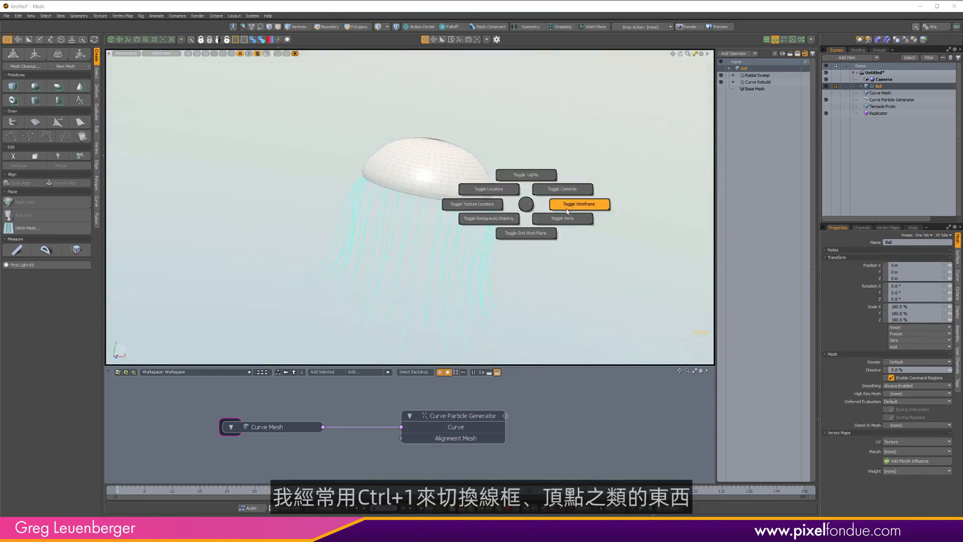
left_click(567, 212)
key("ctrl+2")
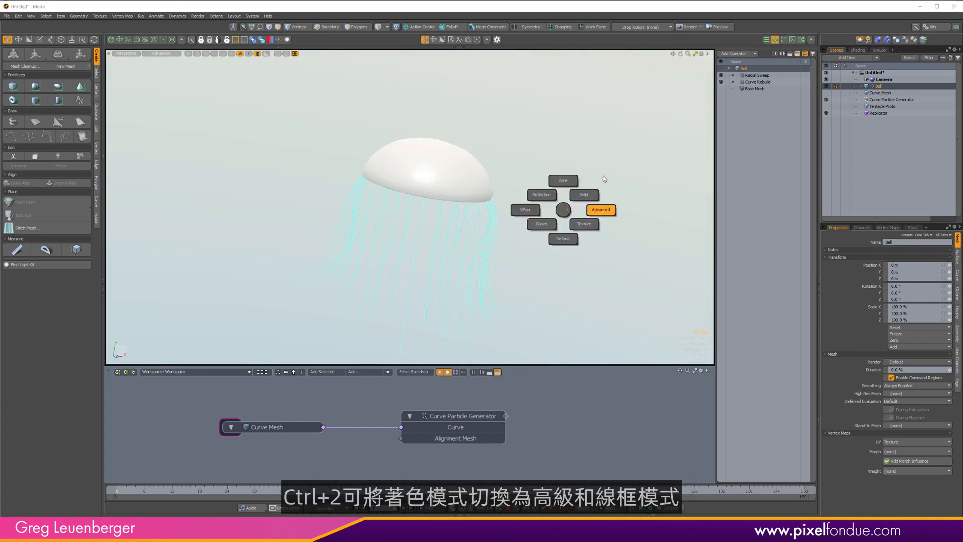
left_click(563, 171)
Cycle the viewport through Right, Front and Perspective views.
key("ctrl+space")
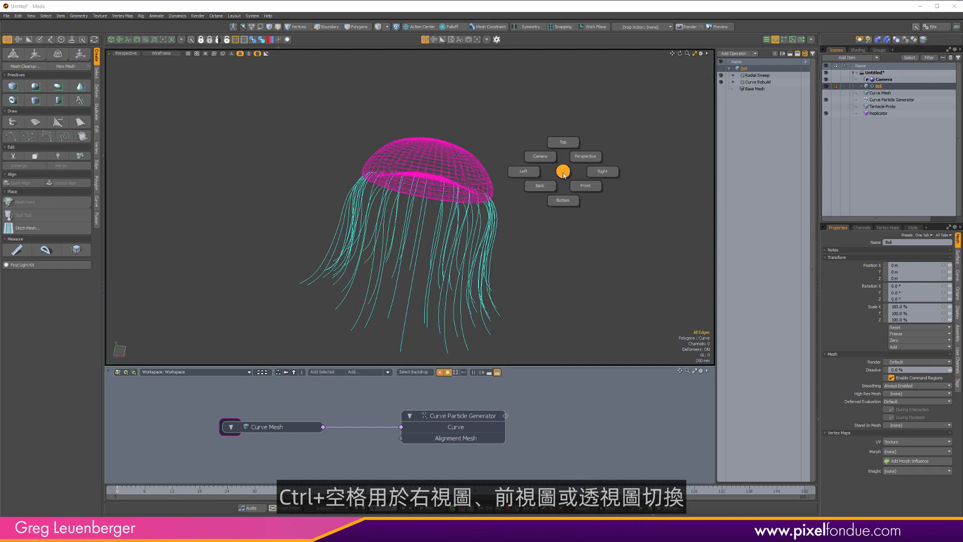
left_click(603, 174)
key("ctrl+space")
left_click(594, 199)
key("ctrl+space")
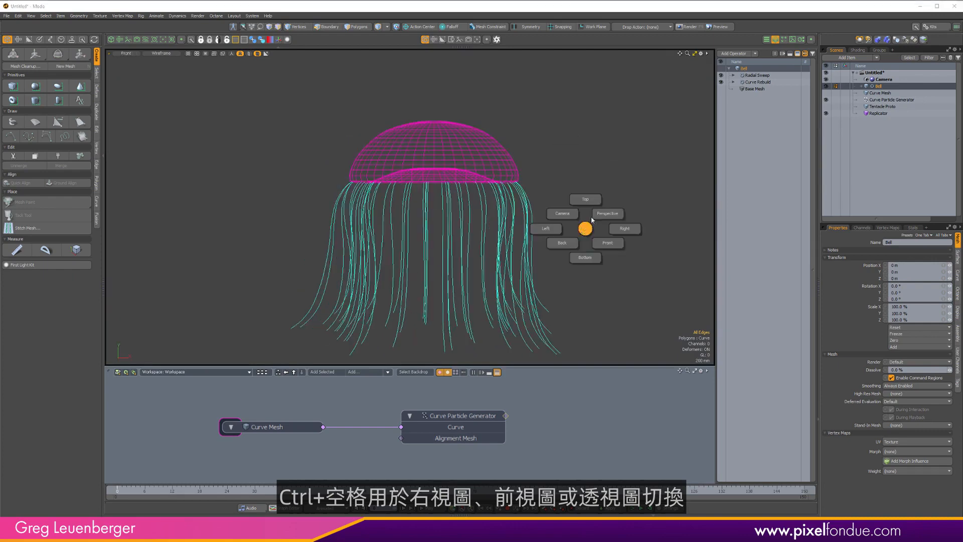
left_click(599, 215)
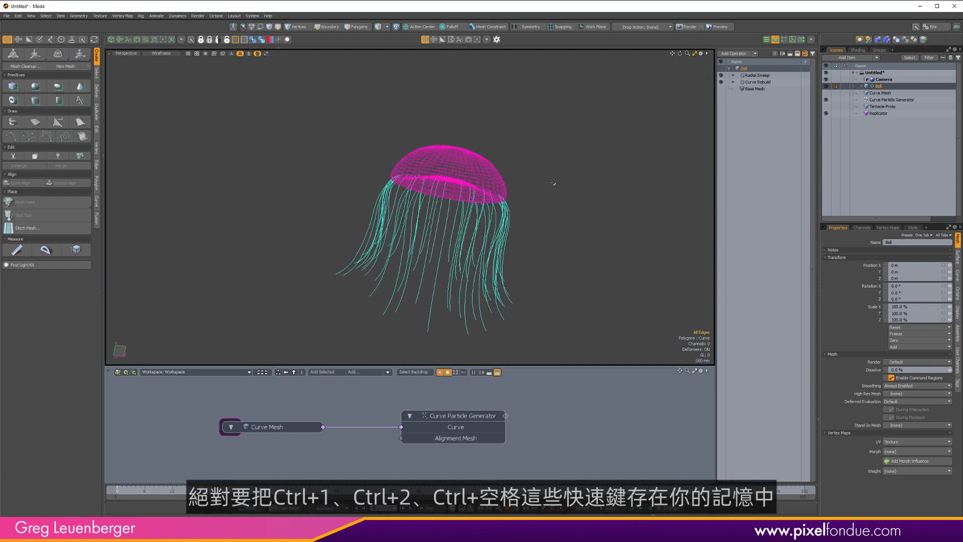
Return the viewport to shaded display.
key("ctrl+1")
left_click(588, 184)
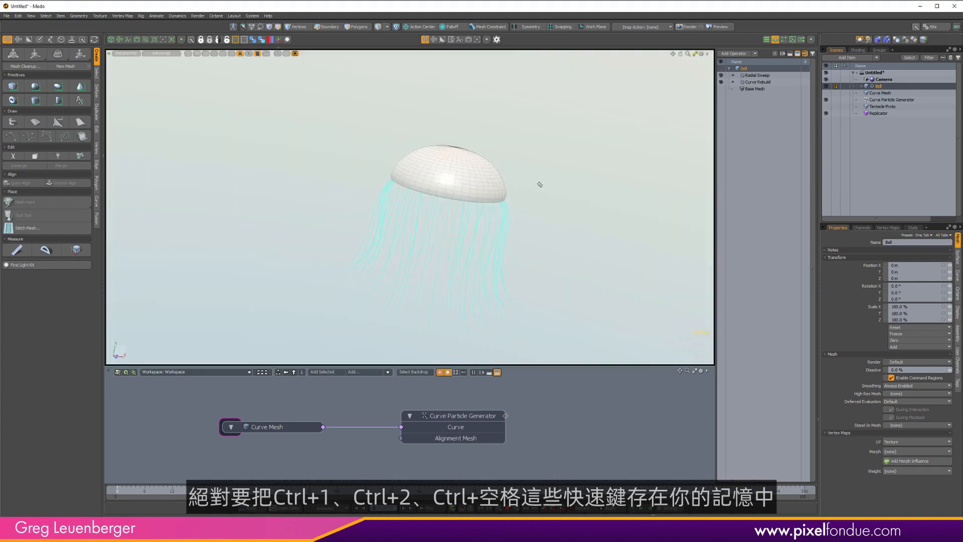
left_click_drag(531, 178, 463, 200, "alt")
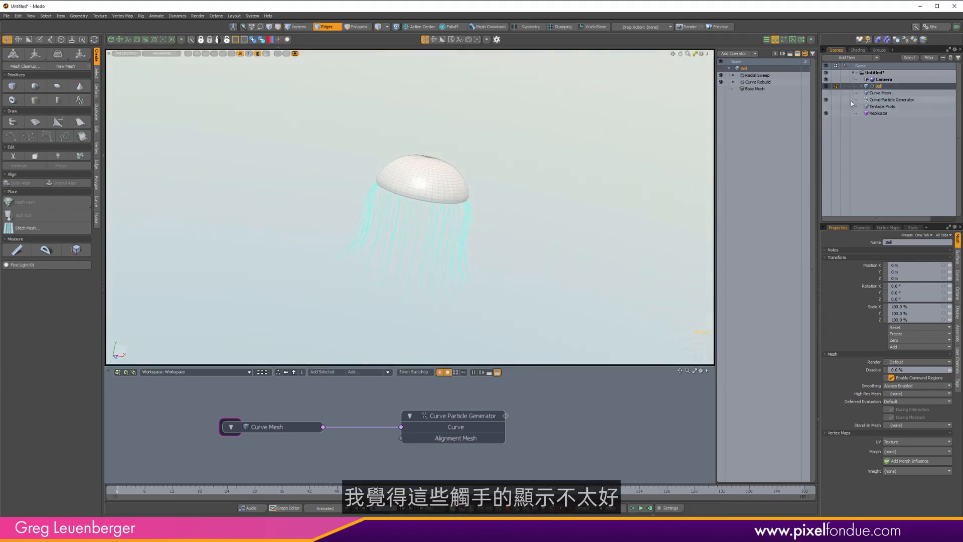
Change the Tentacle Proto's wireframe color to a saturated blue in its mesh properties.
left_click(883, 106)
key("F3")
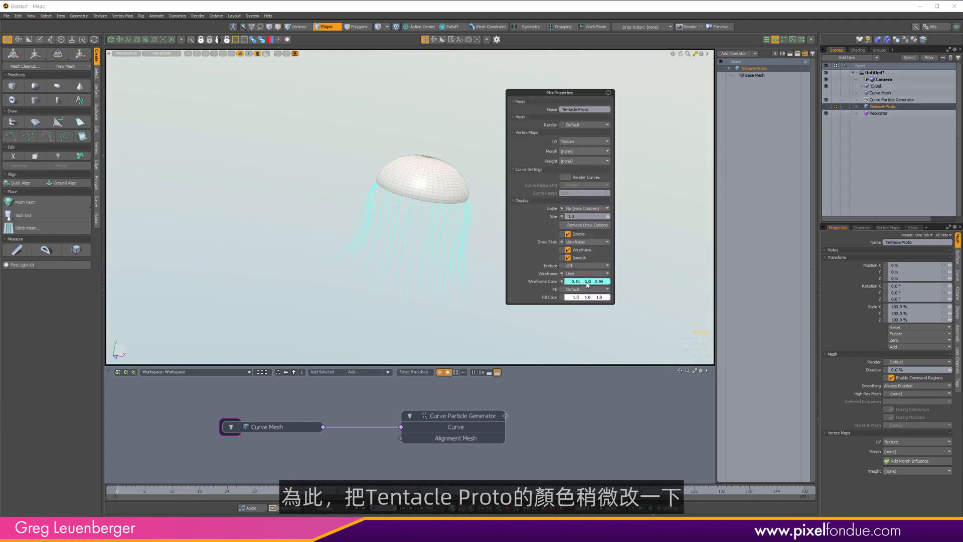
double_click(585, 283)
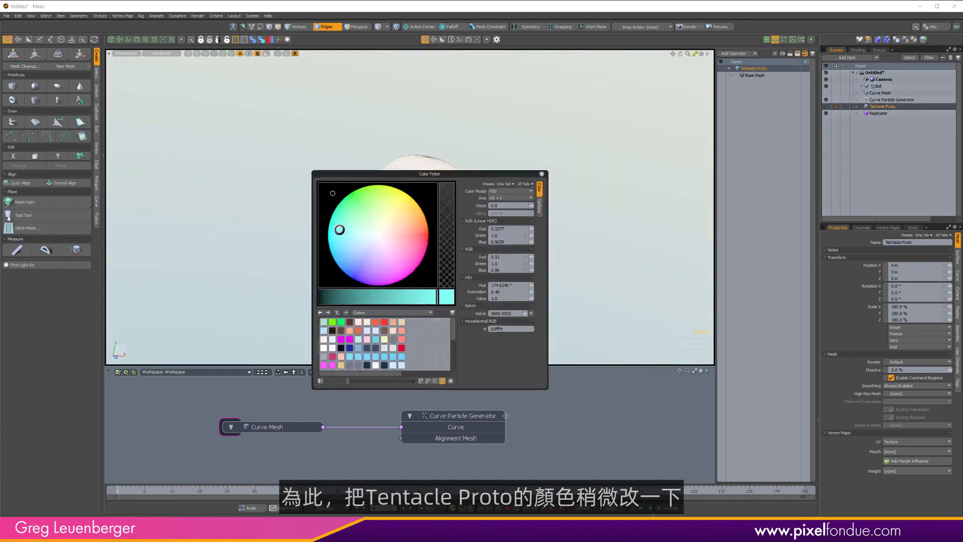
left_click_drag(401, 176, 166, 134)
left_click_drag(205, 257, 187, 259)
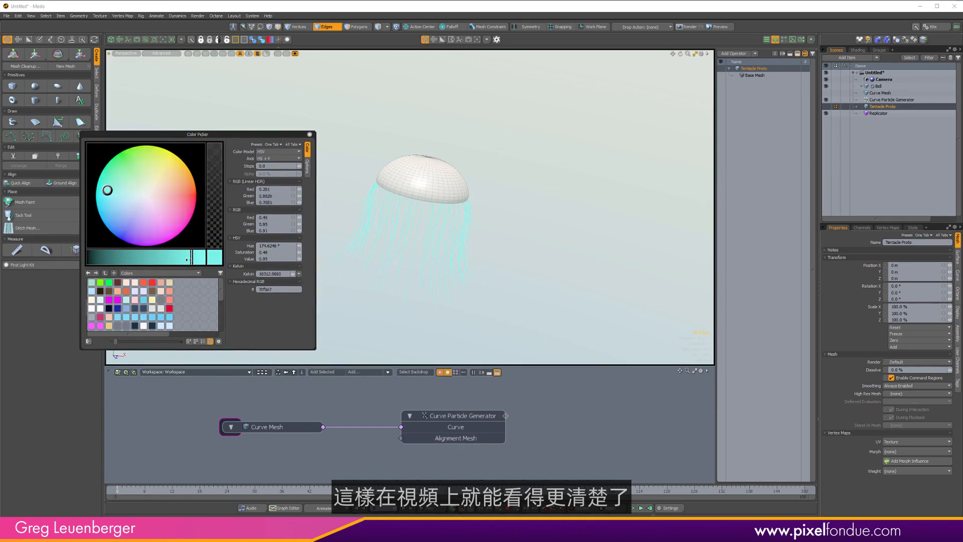
left_click_drag(107, 190, 103, 221)
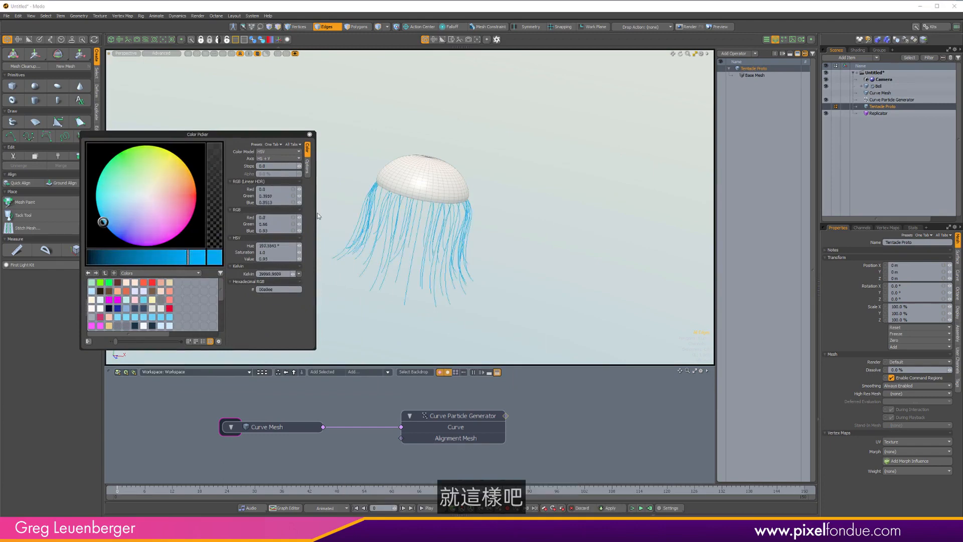
left_click(309, 135)
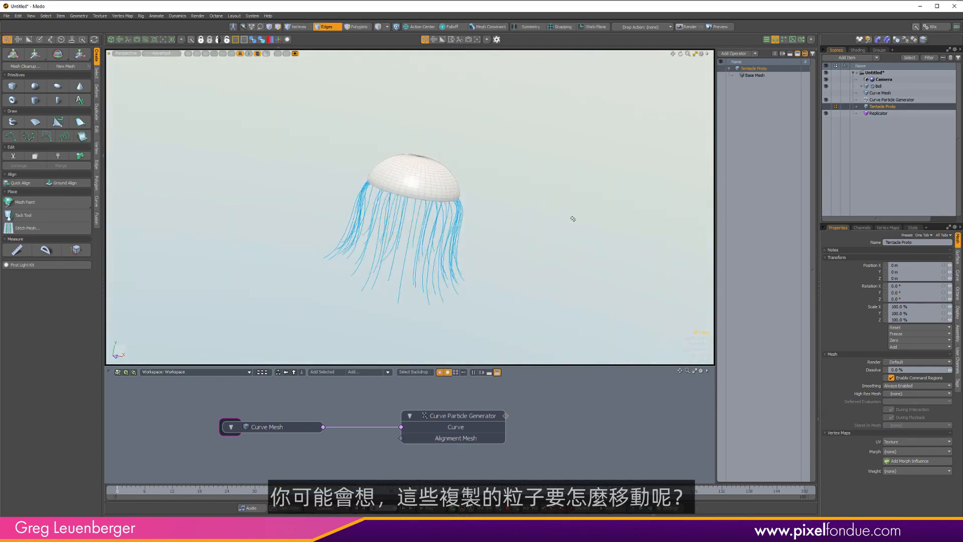
Add a Merge Meshes operator to the Bell's mesh operation stack.
left_click_drag(482, 221, 588, 197, "alt+shift")
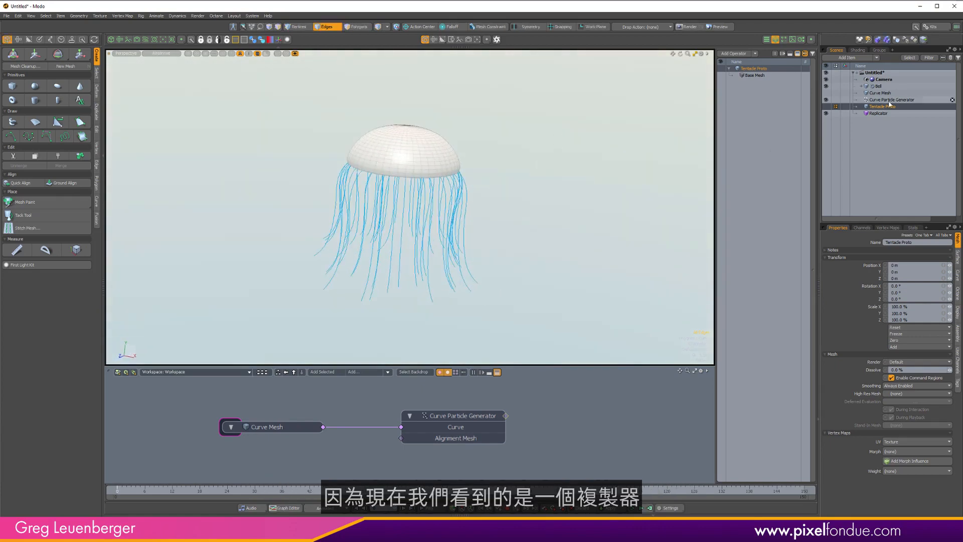
left_click(876, 115)
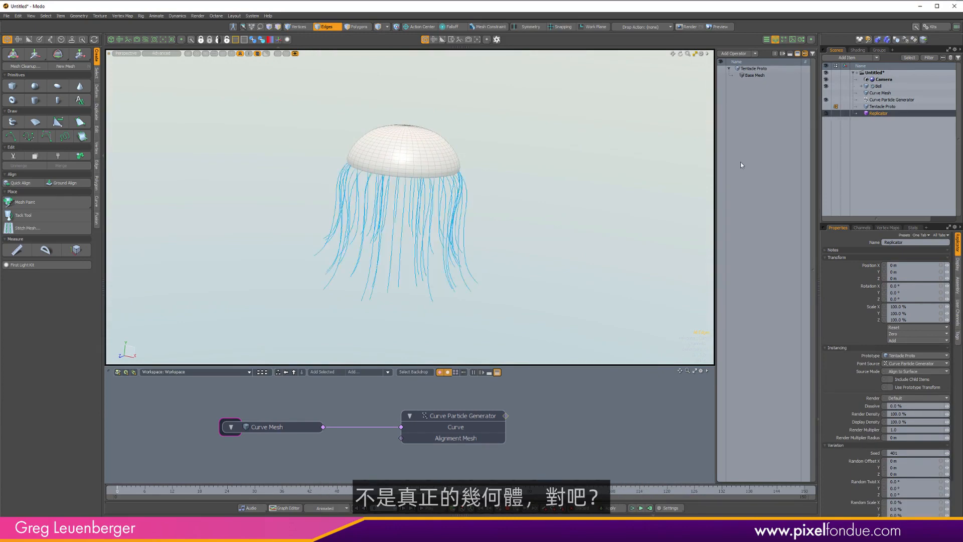
left_click(877, 86)
left_click(733, 54)
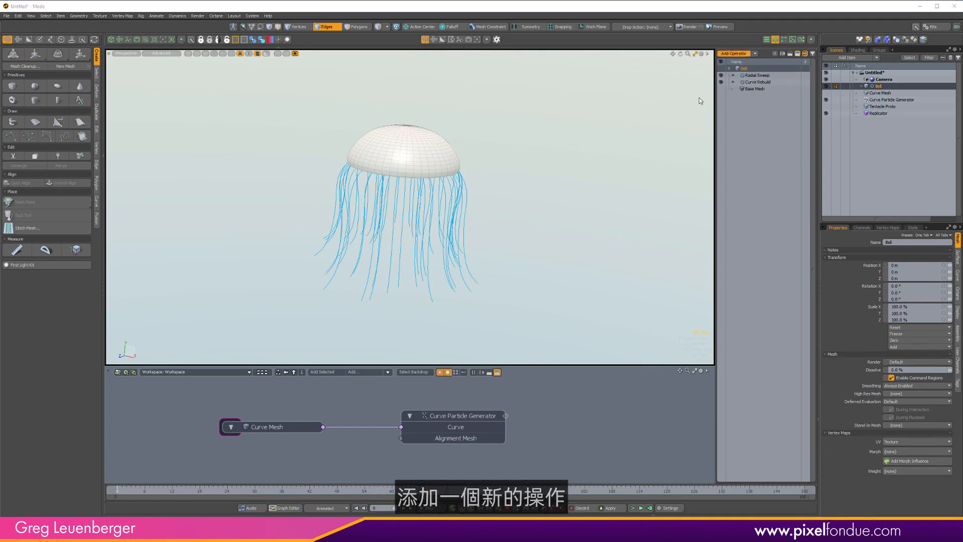
scroll(645, 149, "down", 5)
double_click(645, 148)
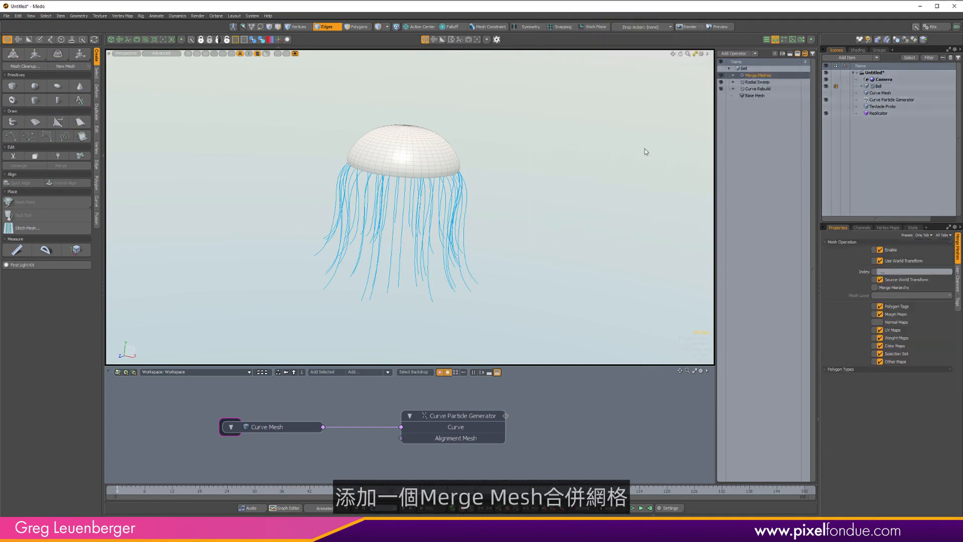
Add the existing Replicator as a source of the Merge Meshes operator.
left_click(734, 75)
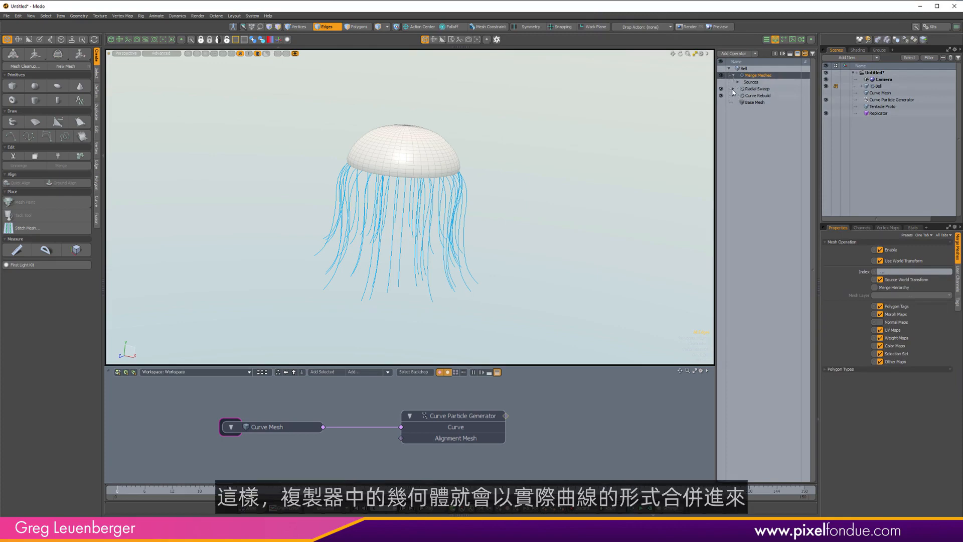
left_click(734, 89)
left_click(738, 82)
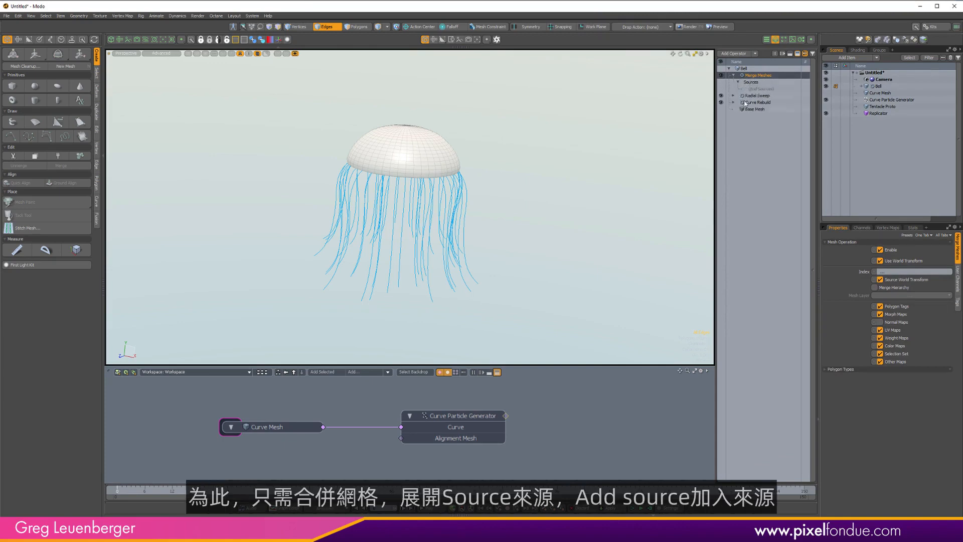
left_click(761, 88)
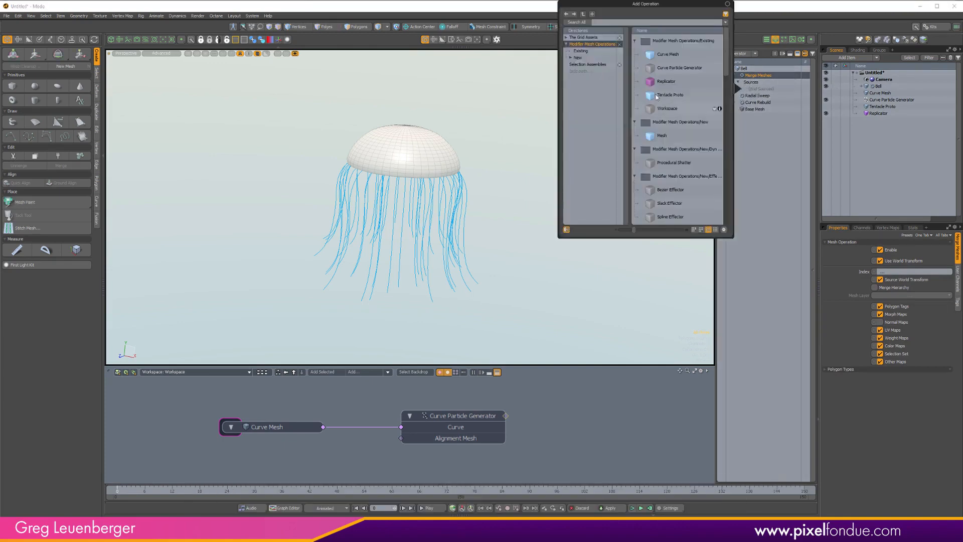
left_click(581, 51)
double_click(662, 69)
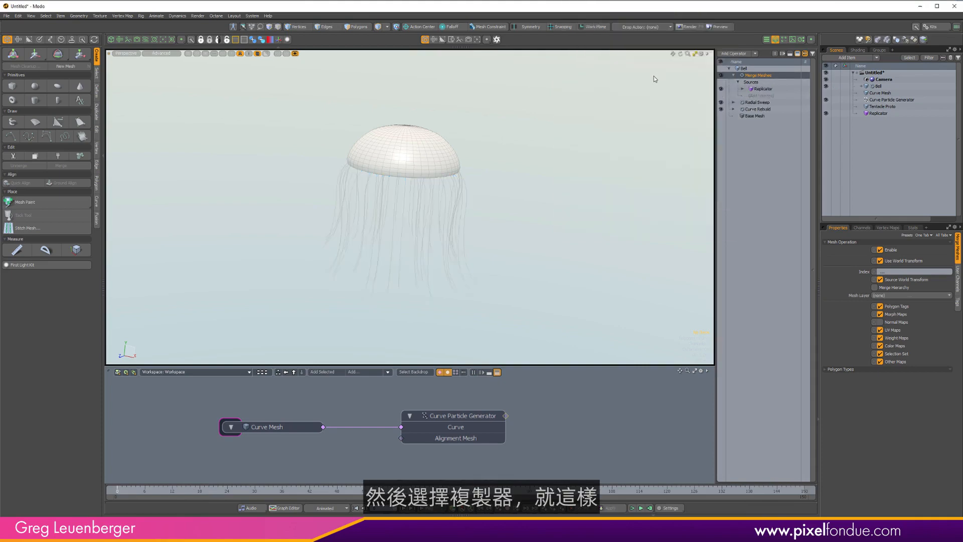
Hide the Replicator item, then select the Bell and pick vertices on its merged tentacles.
left_click(828, 113)
left_click(421, 211)
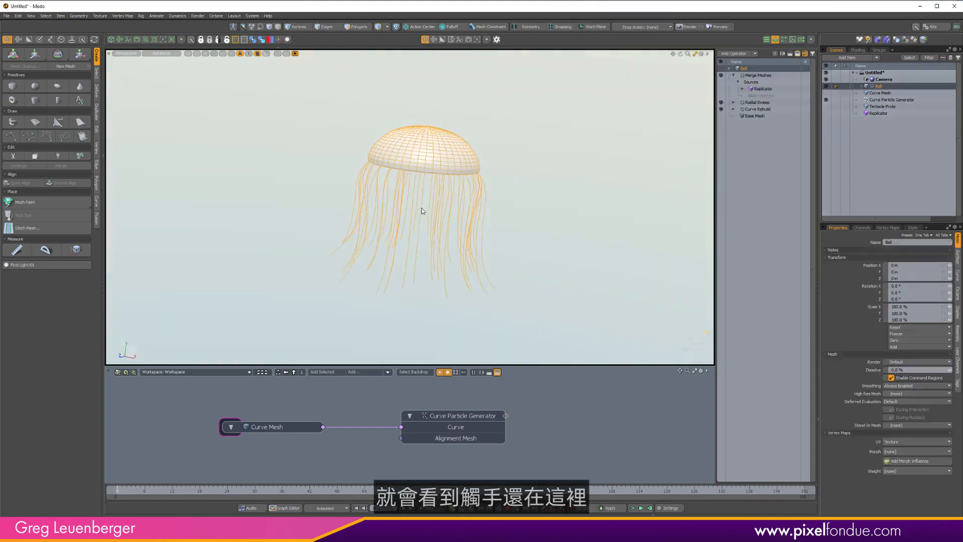
key("1")
right_click_drag(308, 194, 519, 305)
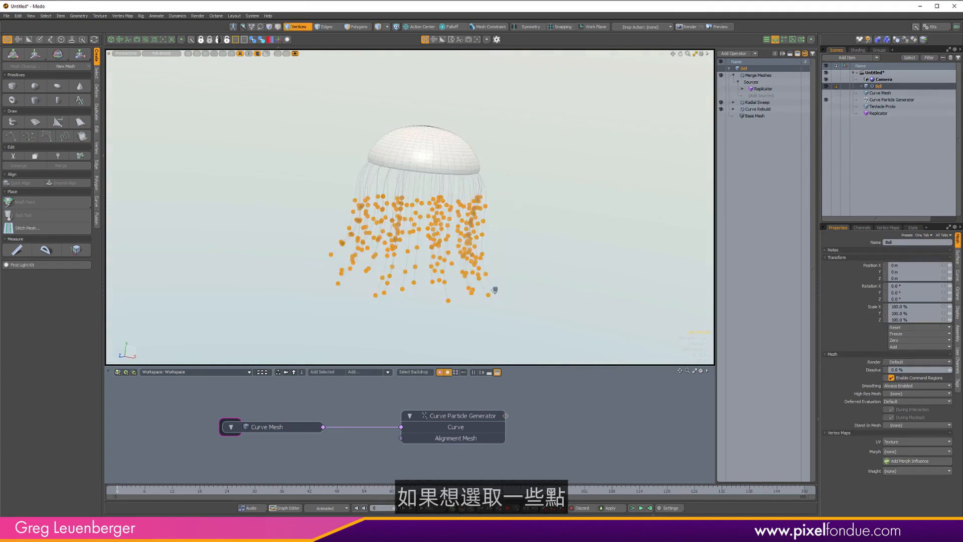
mouse_move(553, 266)
left_mouse_down("alt")
mouse_move(547, 217)
mouse_move(569, 214)
mouse_move(549, 233)
mouse_move(557, 218)
left_mouse_up("alt")
left_click(562, 220)
Switch the viewport to Wireframe shading and frame the jellyfish closer.
key("ctrl+2")
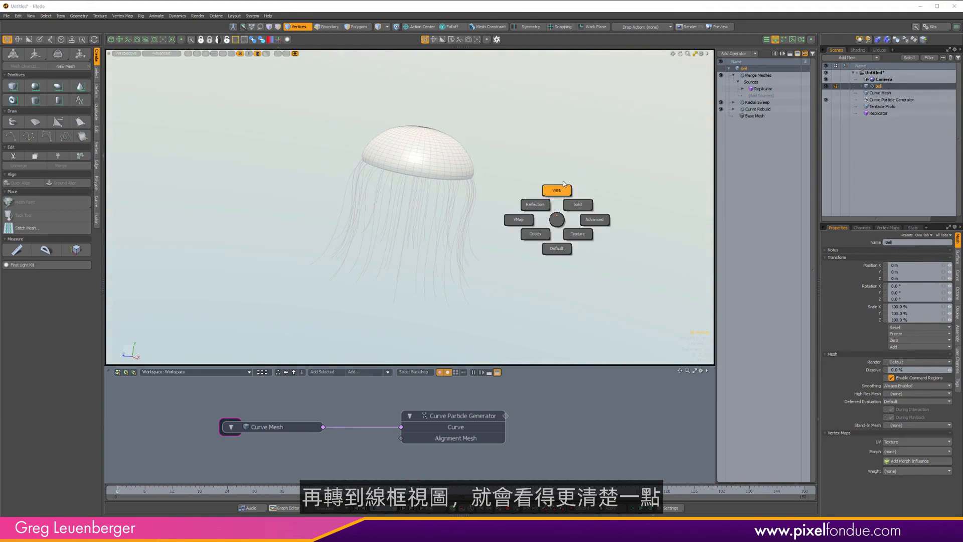
left_click(560, 190)
left_click_drag(465, 197, 438, 191, "alt")
scroll(438, 191, "up", 3)
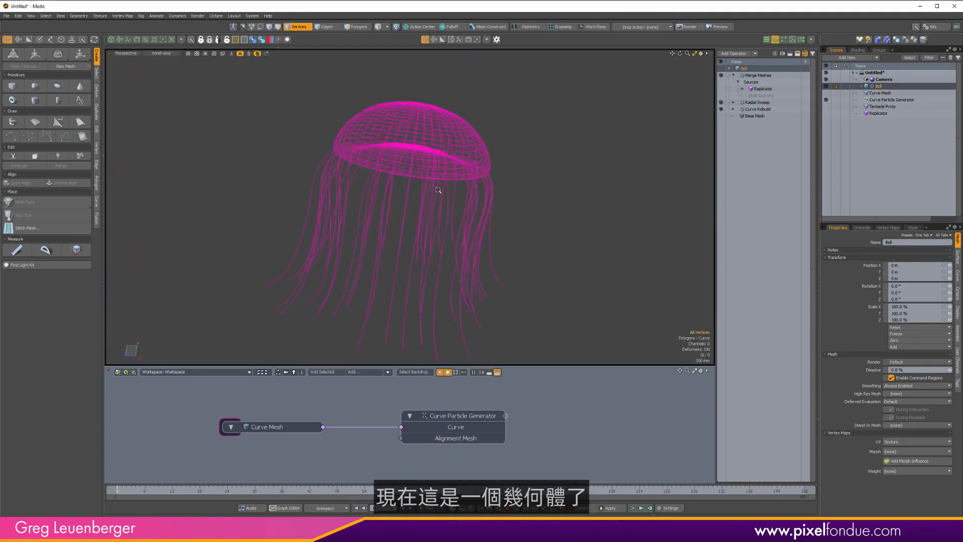
Add a Transform Effector operator to the Bell's mesh operation stack.
left_click(733, 75)
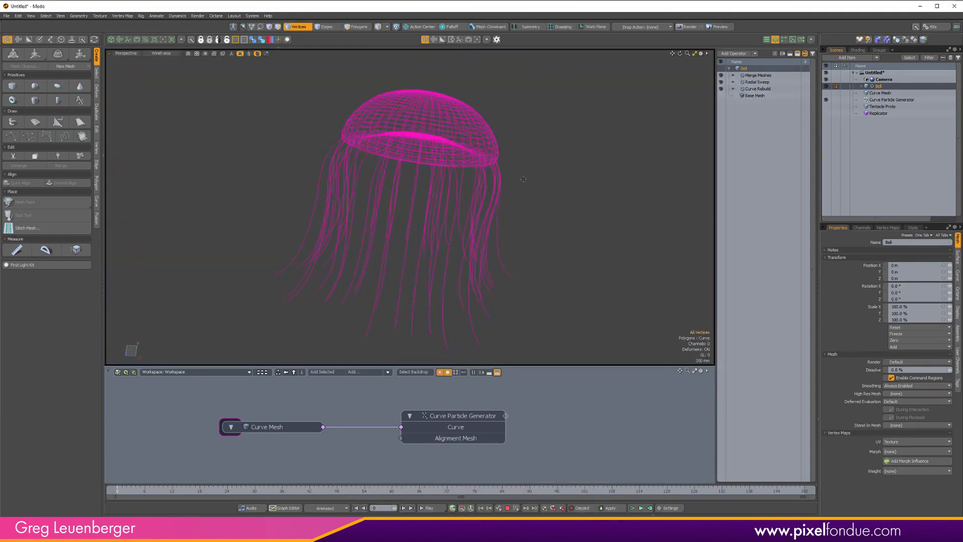
left_click_drag(402, 136, 481, 184, "alt")
scroll(519, 216, "down", 2)
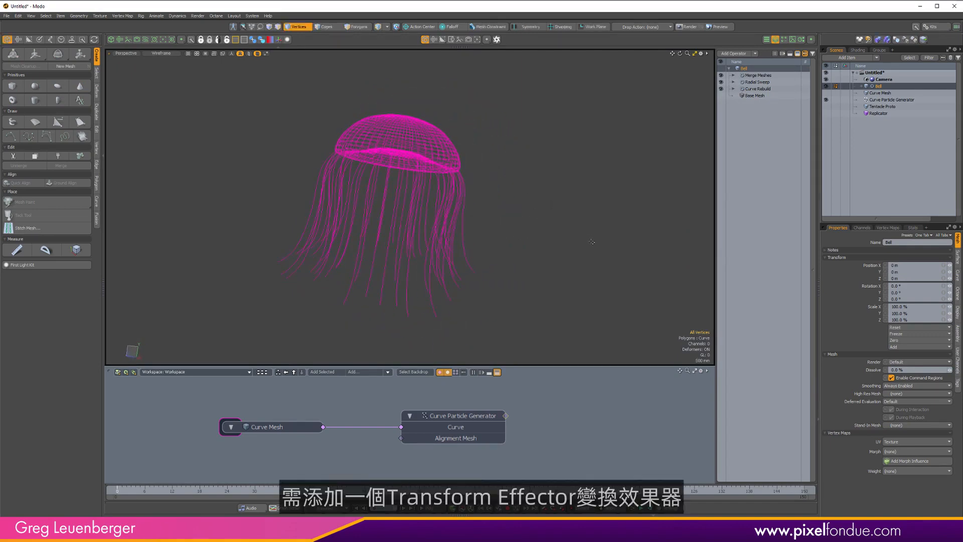
left_click(736, 53)
type("transform")
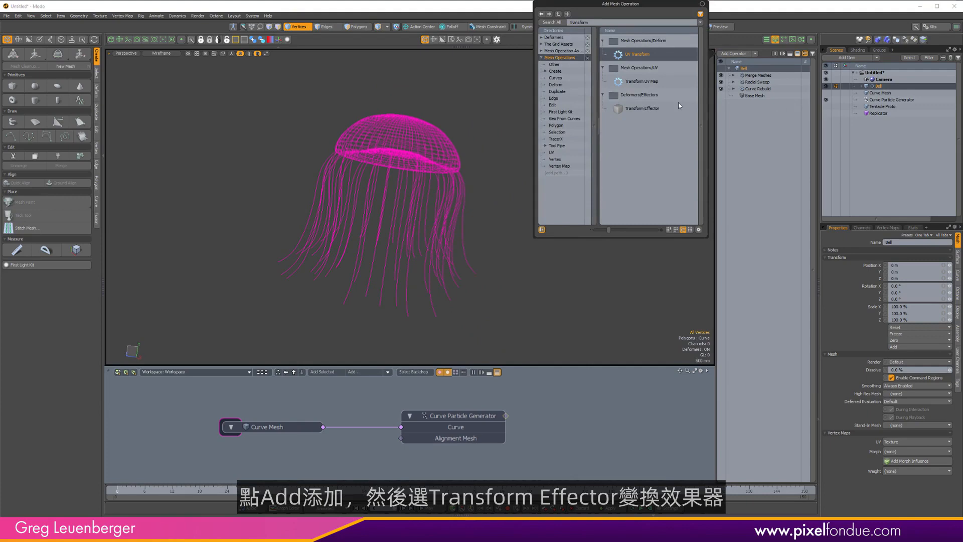
double_click(650, 107)
Browse the operator directories to locate the Transform Effector under Deformers > Effectors.
left_click(736, 53)
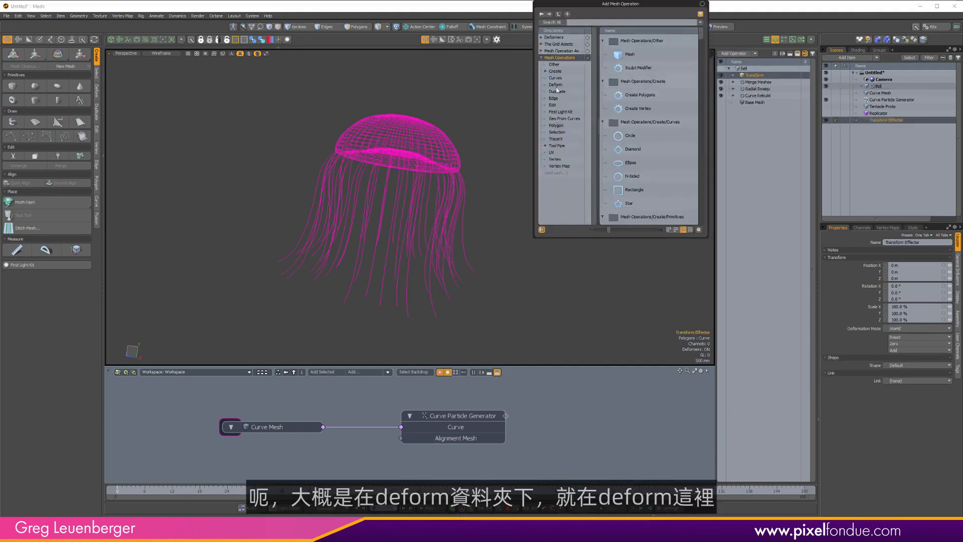
left_click(555, 84)
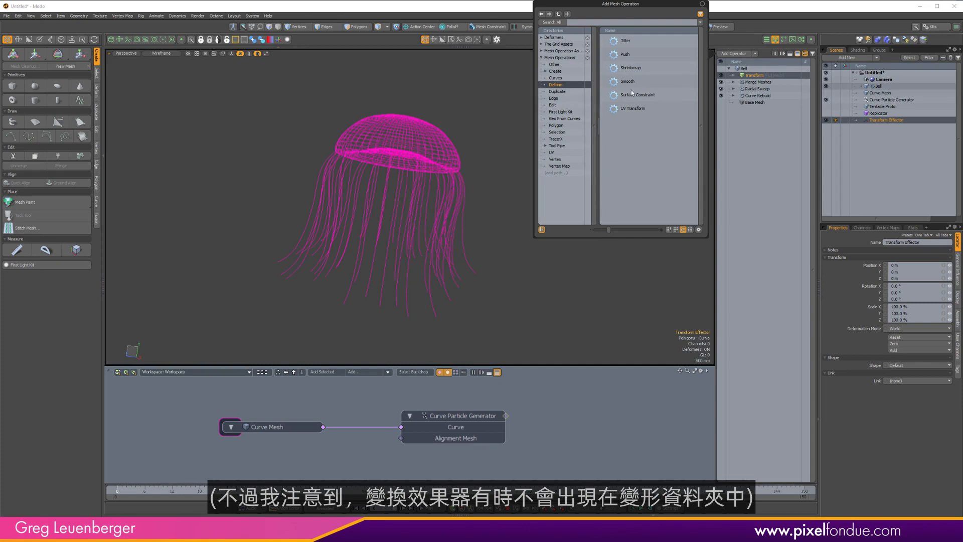
left_click(591, 21)
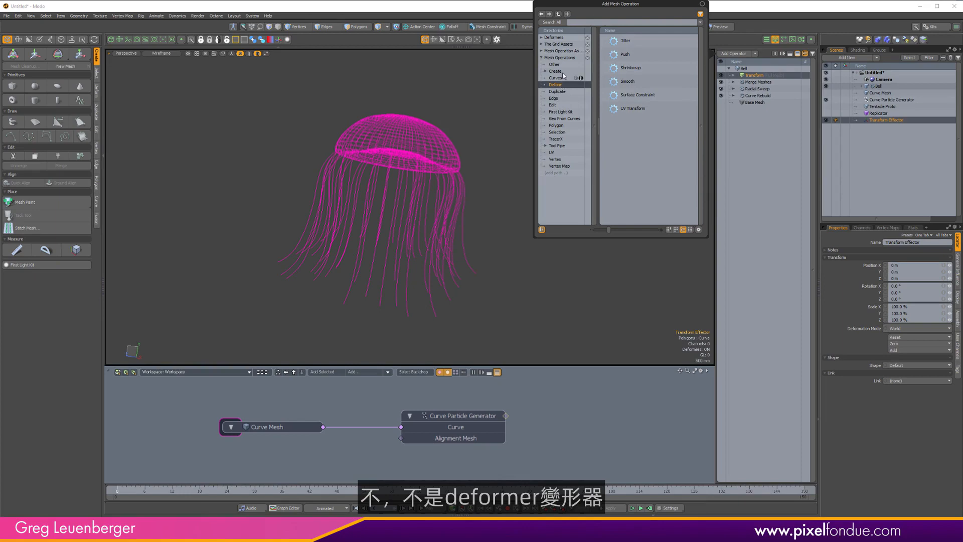
left_click(544, 38)
left_click(558, 44)
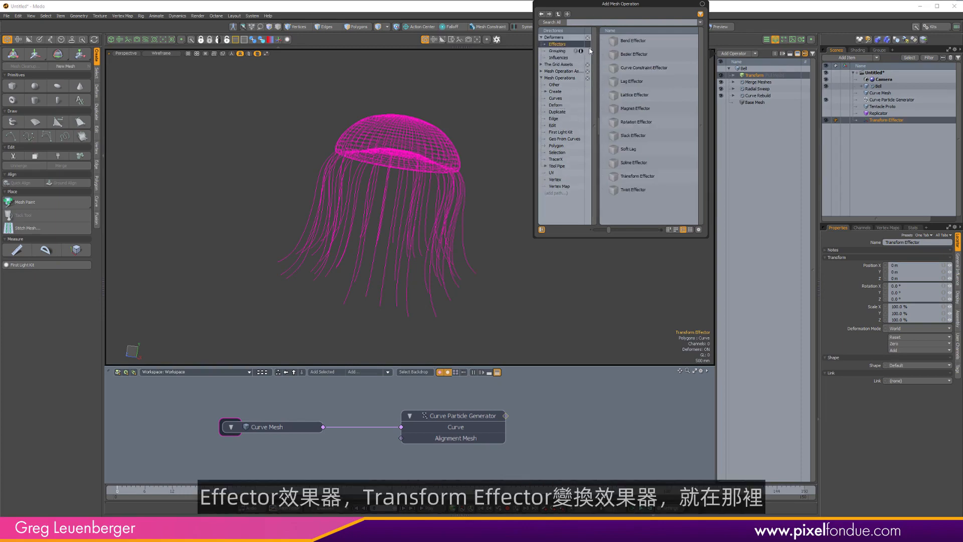
left_click(588, 295)
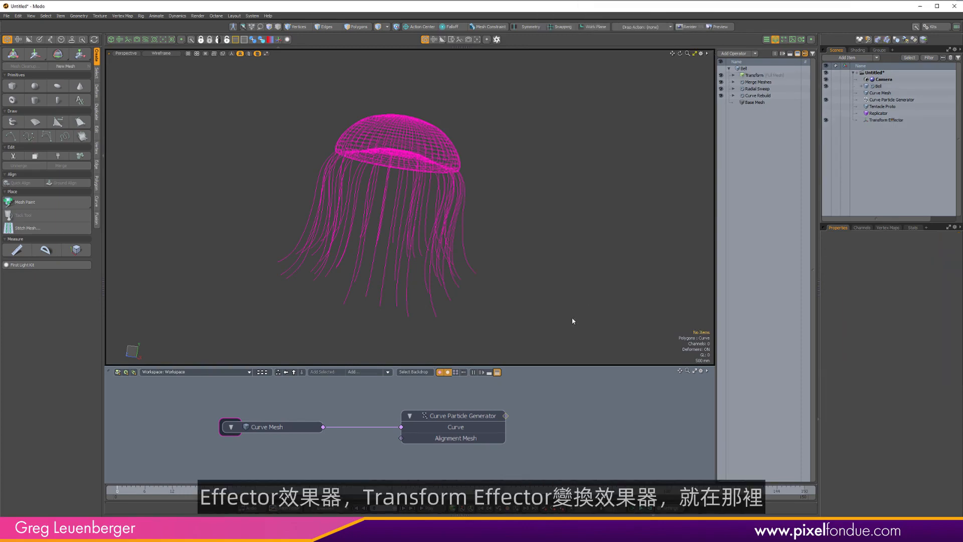
Select the Transform operator in the stack and open its influence Type options.
key("ctrl+3")
left_click(572, 209)
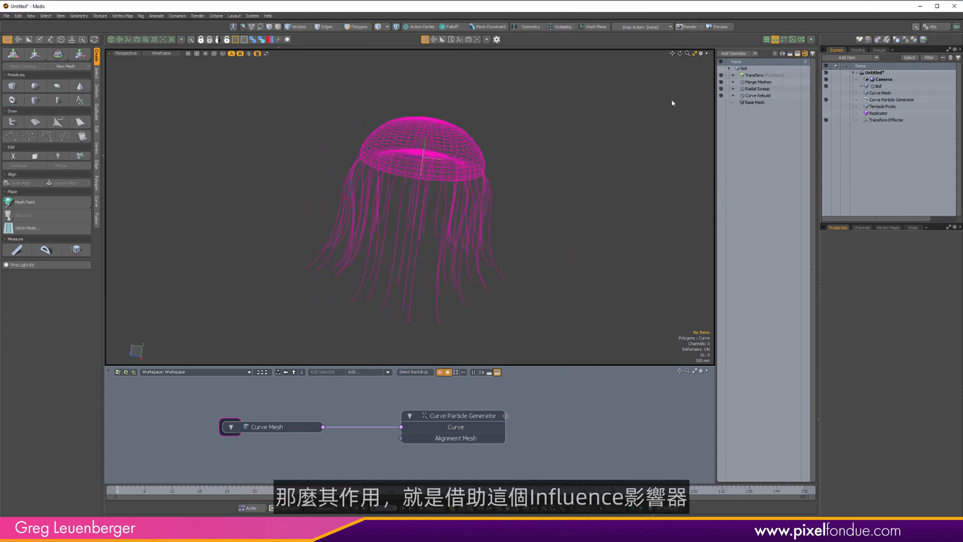
left_click(757, 75)
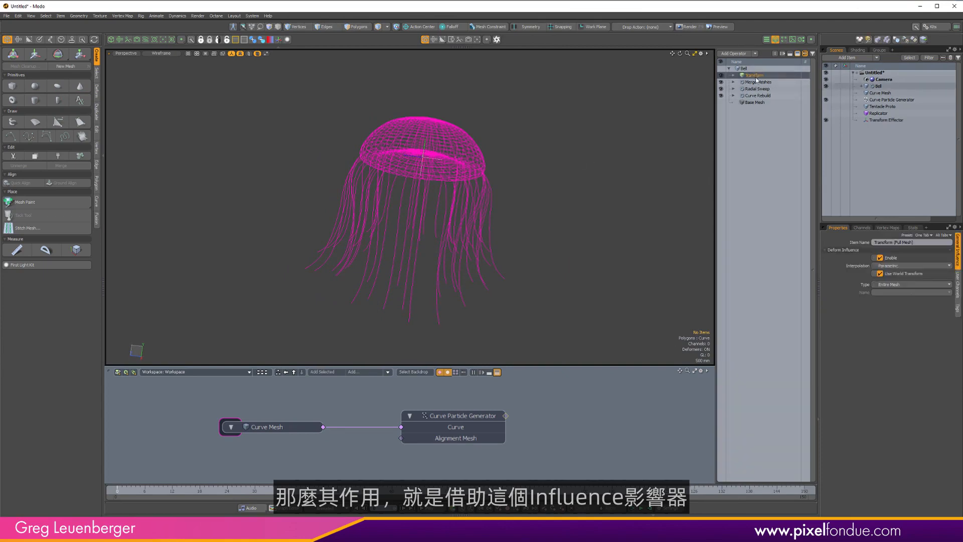
left_click(889, 285)
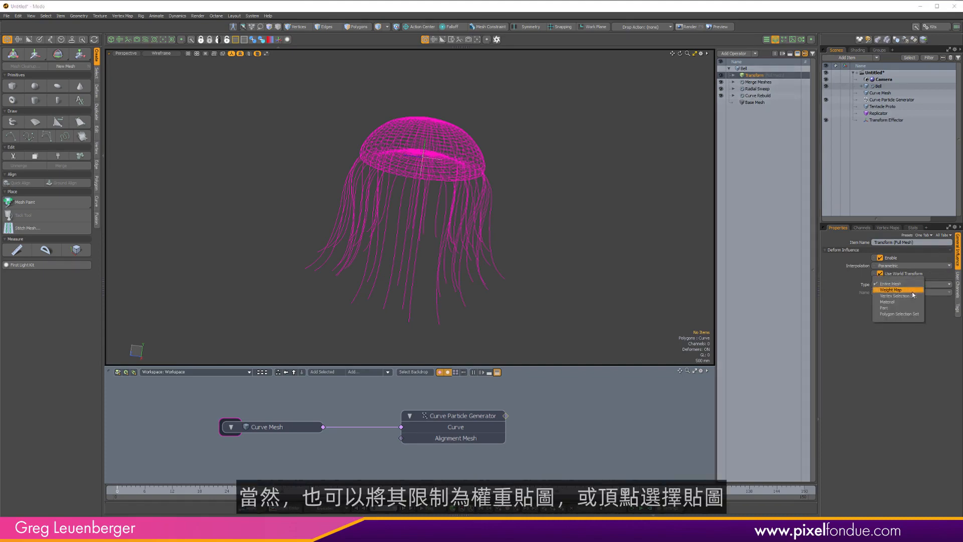
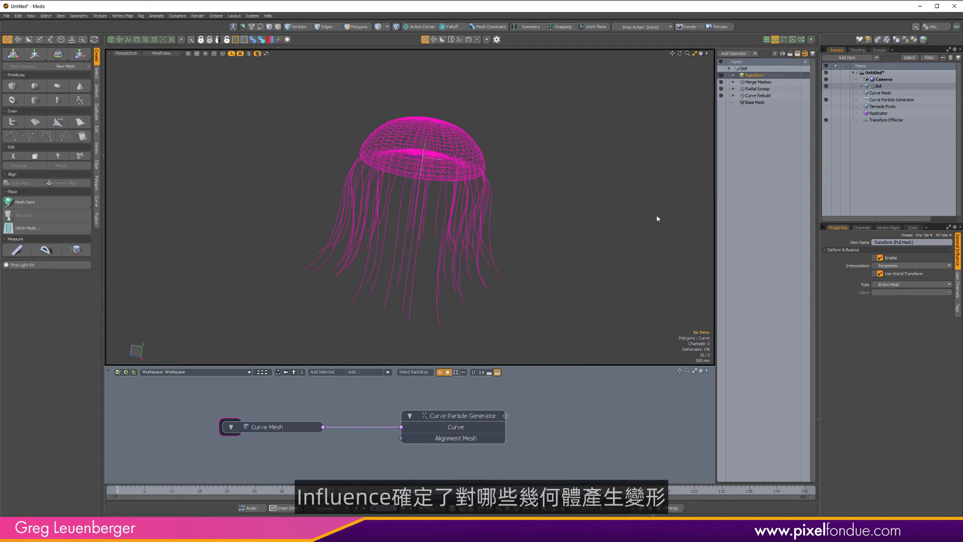
Expand the Transform operator in the stack and select its Transform Effector item.
left_click(733, 75)
left_click(738, 89)
left_click(738, 81)
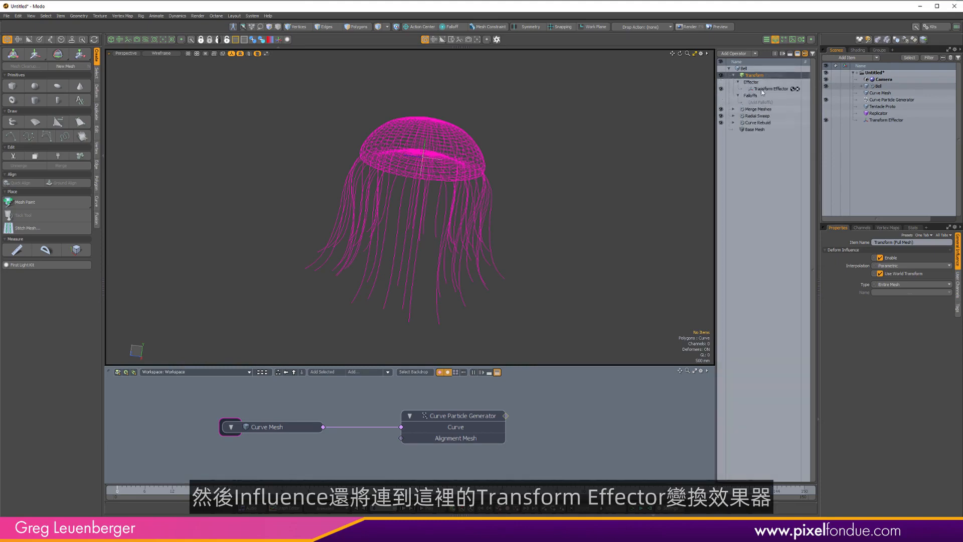
left_click(767, 89)
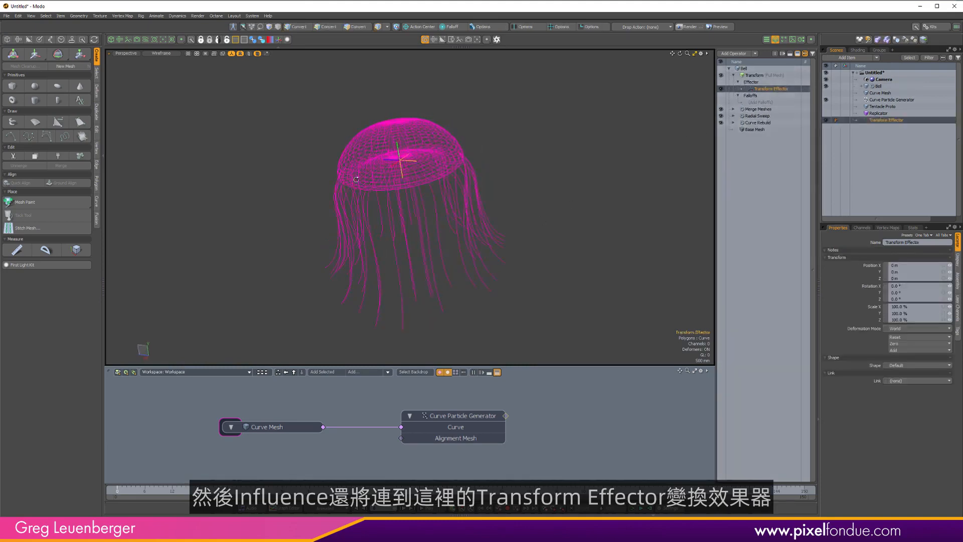
left_click_drag(498, 189, 503, 200, "alt")
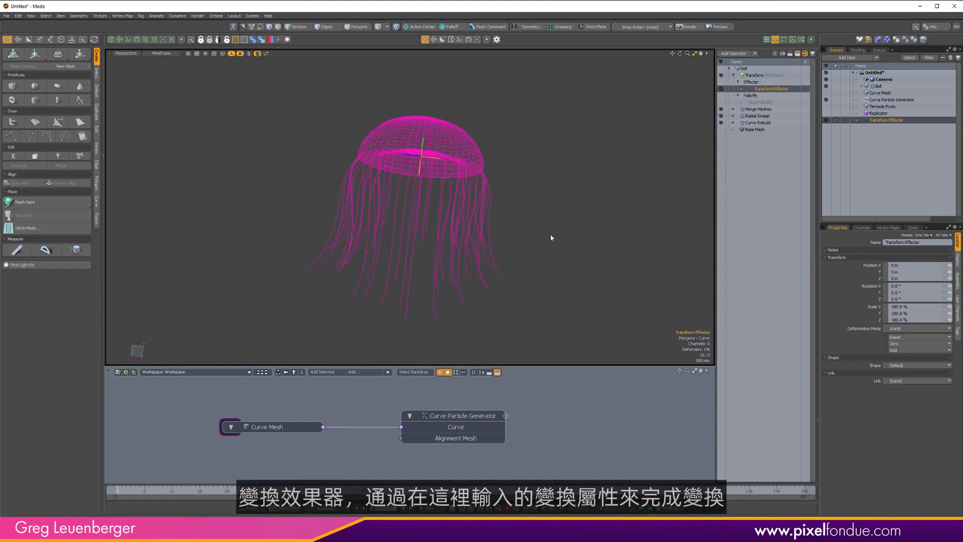
Scale the Transform Effector with the Scale tool, enlarging it to about 140% and squashing it vertically to about 84%.
left_click_drag(576, 231, 474, 158, "alt")
key("r")
scroll(496, 187, "up", 2)
left_click_drag(388, 155, 384, 169)
left_click_drag(392, 165, 407, 143, "alt")
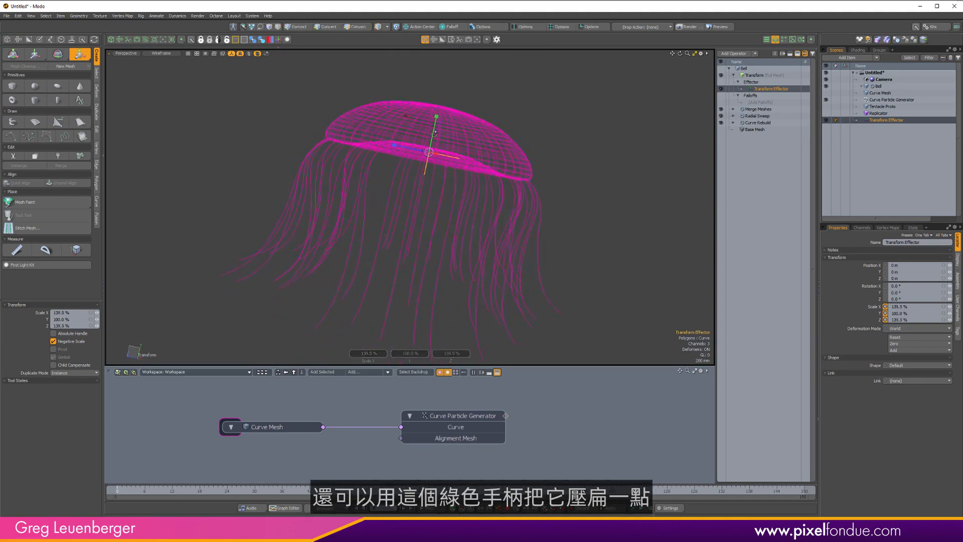
left_click_drag(435, 118, 402, 152)
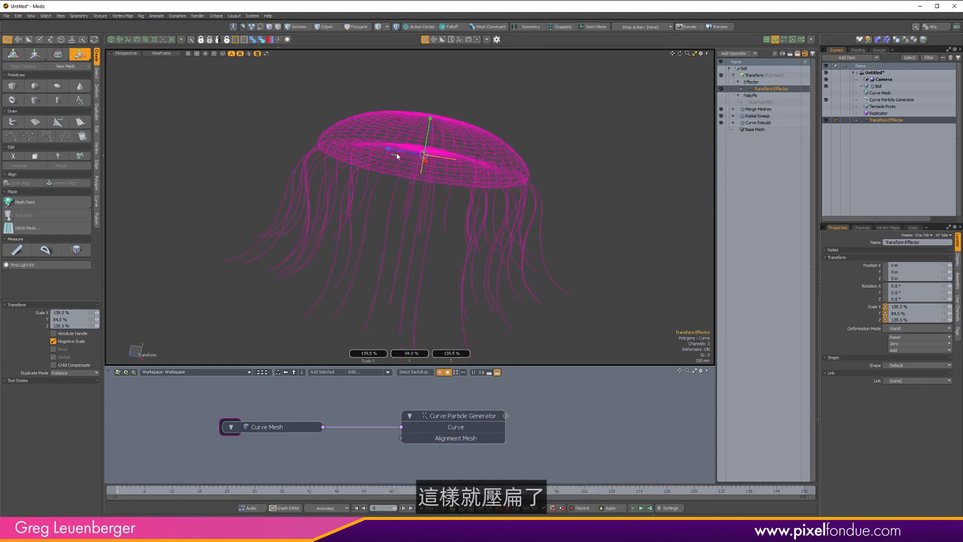
Set the effector's scale to 140%, 80%, 140% and drop the Scale tool.
left_click(80, 311)
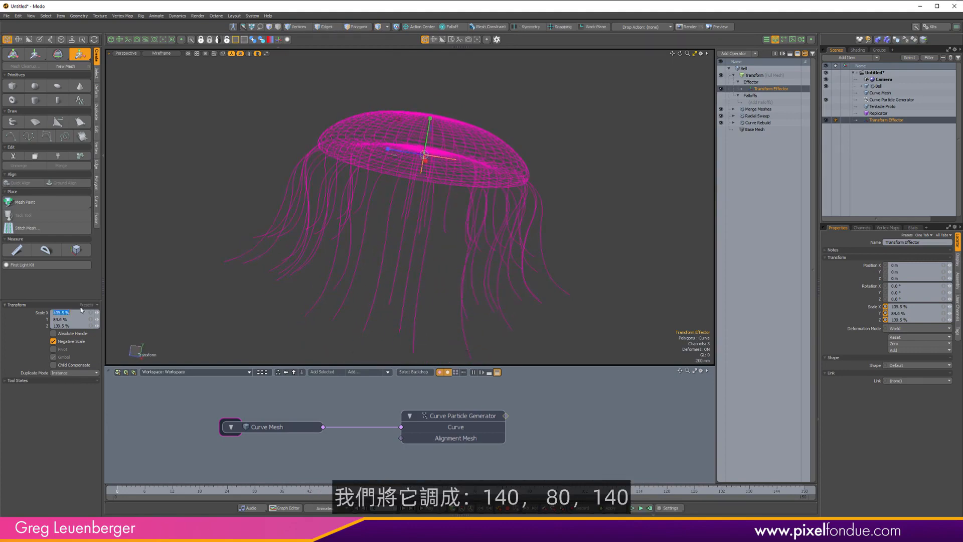
type("140")
key("Tab")
type("80")
key("Tab")
type("1470")
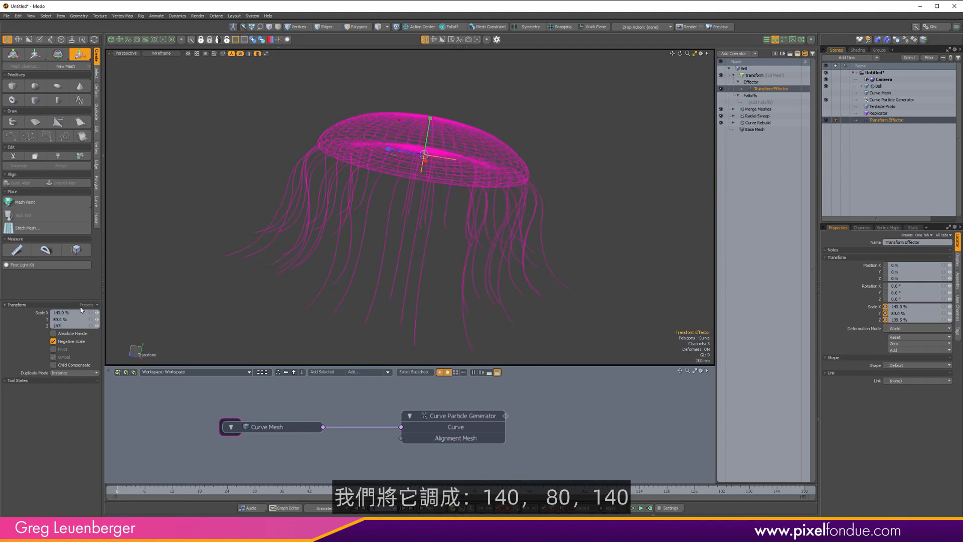
key("BackSpace")
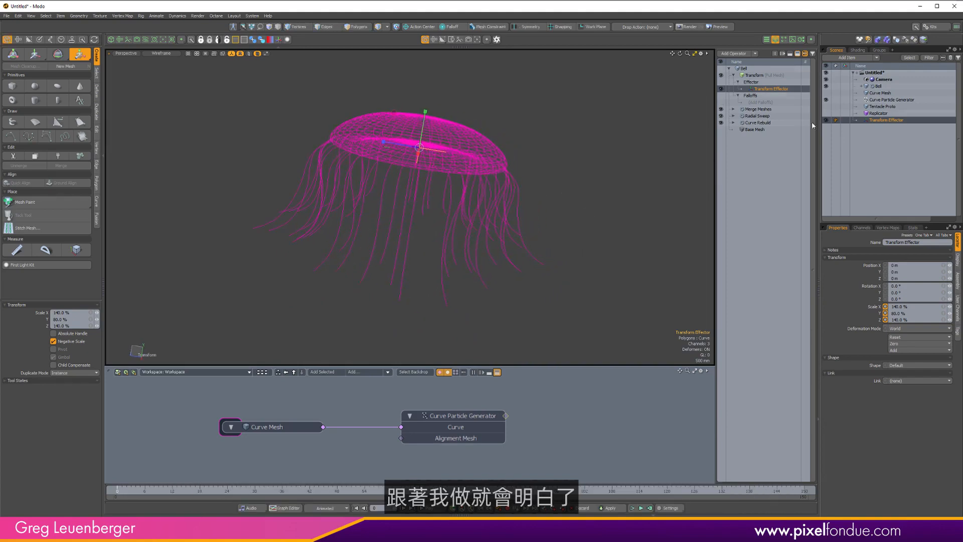
key("q")
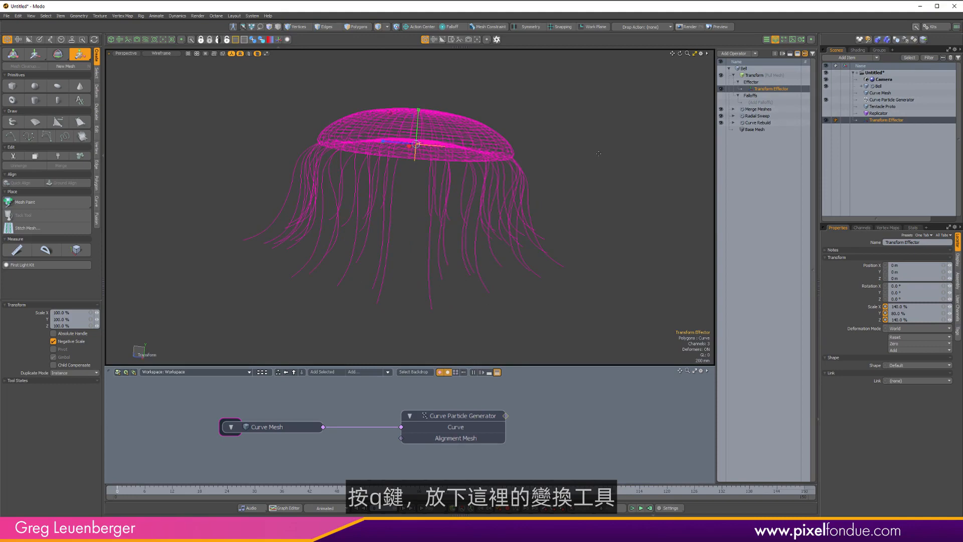
key("q")
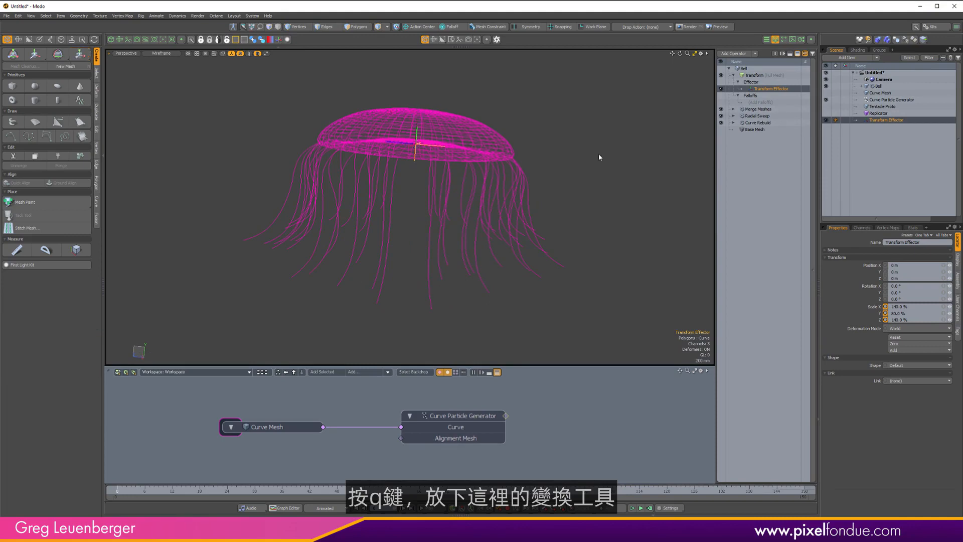
Add a Linear Falloff to the Transform operator's Falloffs slot.
left_click(760, 102)
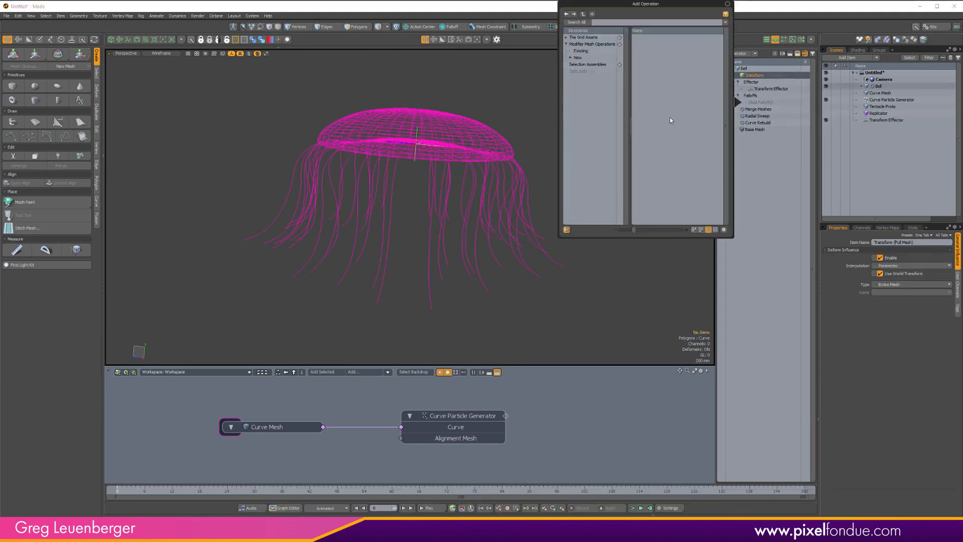
type("line")
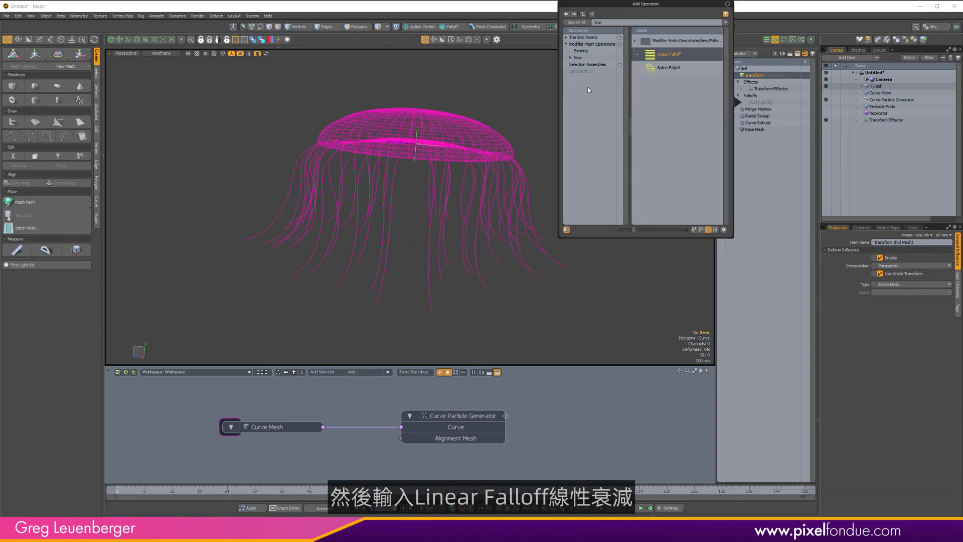
double_click(668, 56)
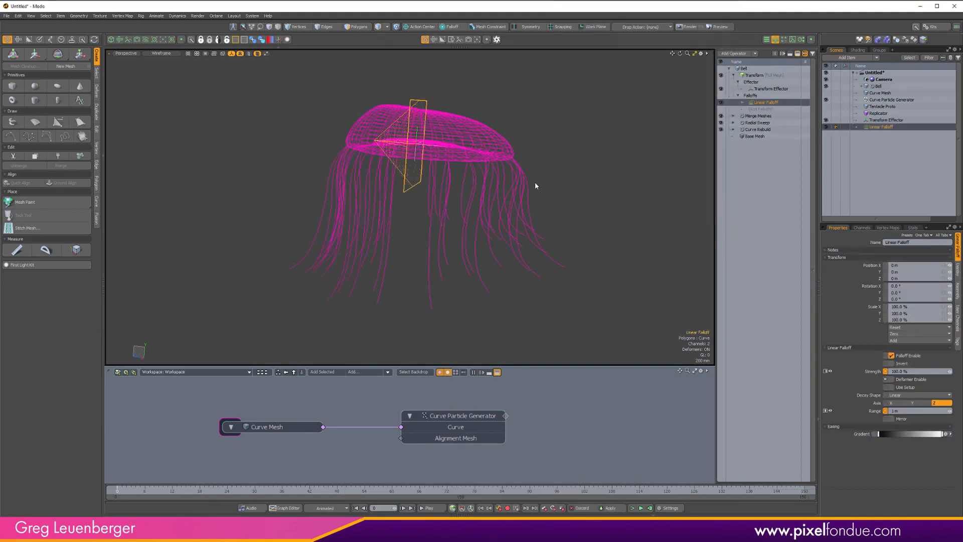
Set the Linear Falloff's axis to Y and enable Invert in its mini properties.
left_click_drag(535, 185, 484, 185, "alt")
key("space")
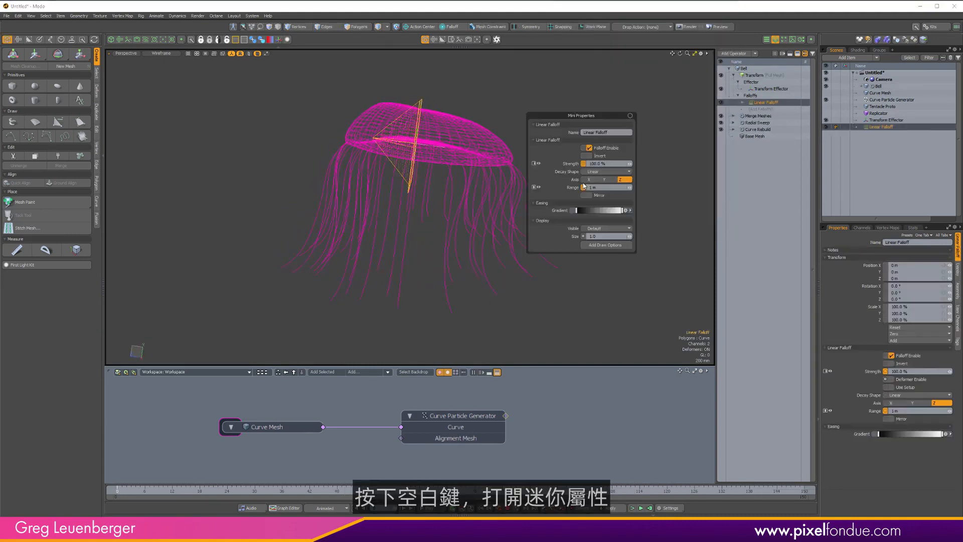
left_click(606, 179)
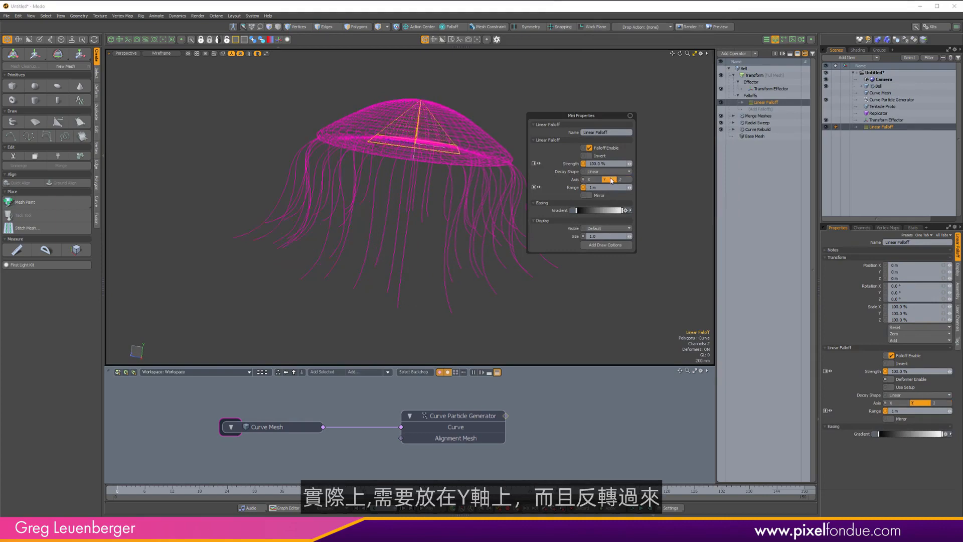
left_click(589, 155)
Switch to Front view and move the Linear Falloff along Y to about -1.49 m.
key("ctrl+space")
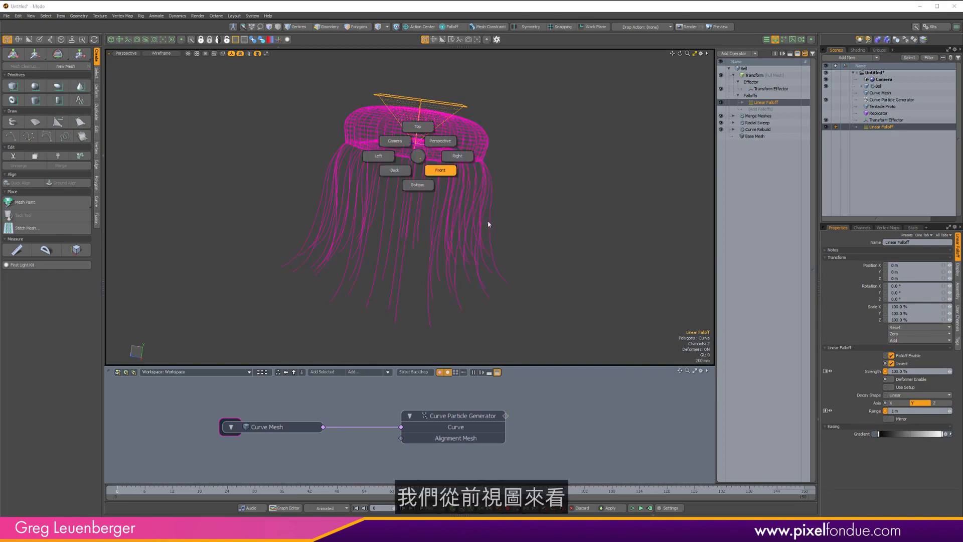
left_click(493, 230)
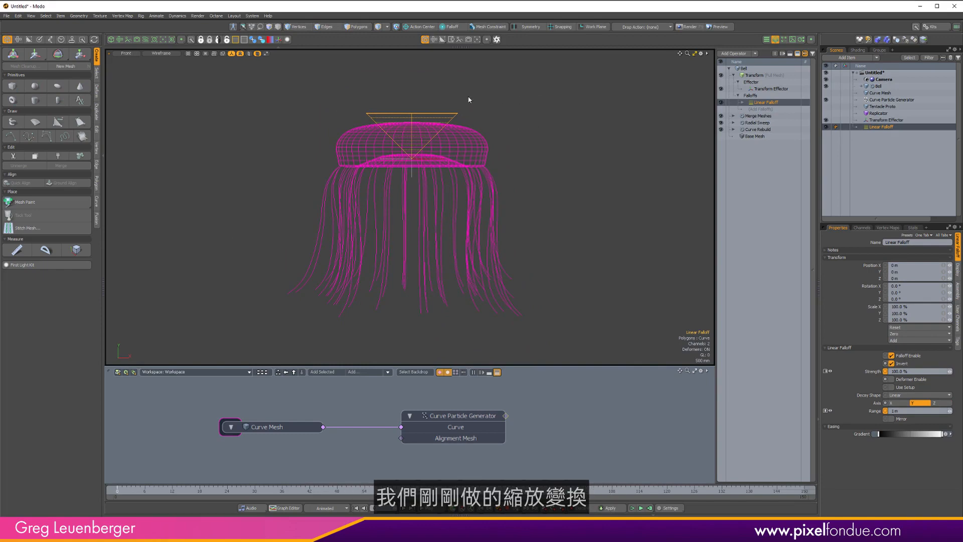
left_click_drag(406, 105, 456, 109, "ctrl+alt")
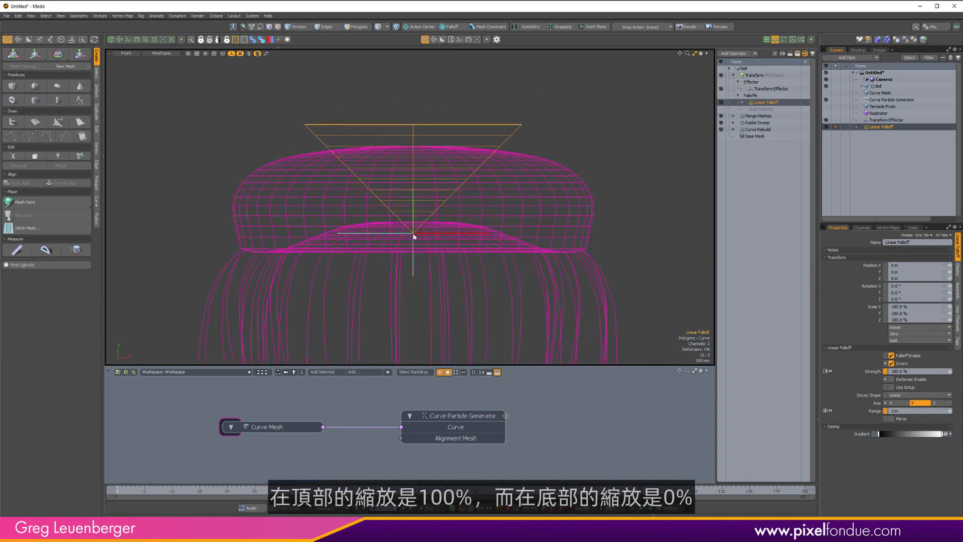
scroll(448, 123, "down", 3)
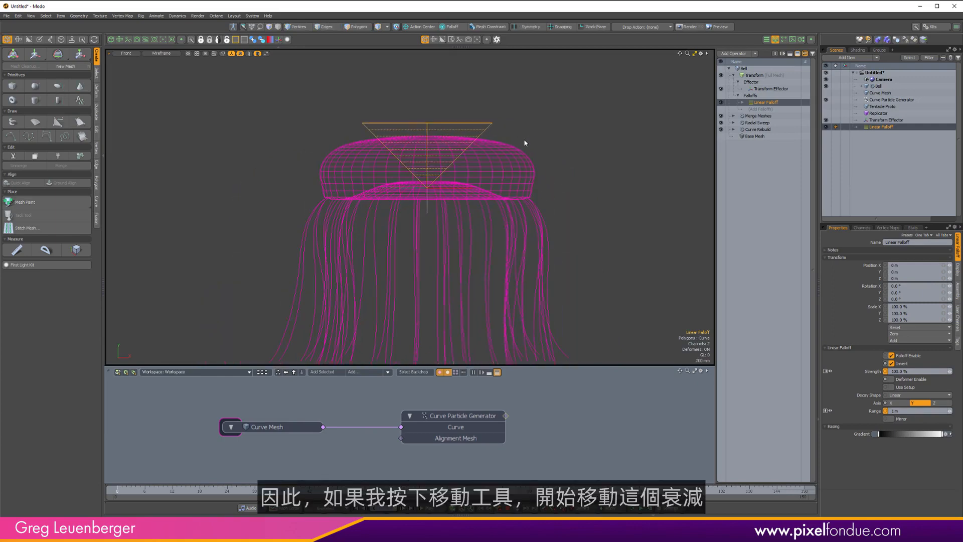
key("w")
scroll(547, 156, "down", 3)
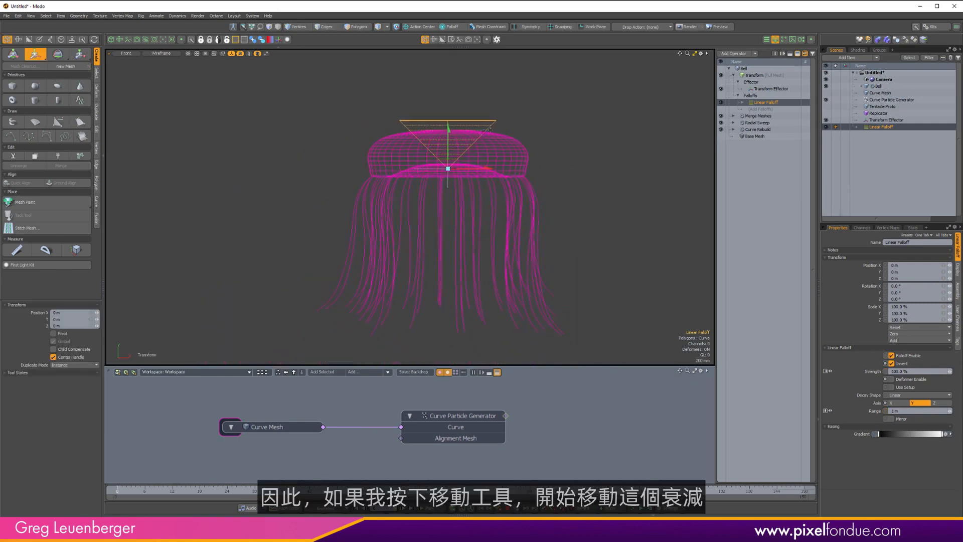
left_click_drag(449, 130, 448, 336)
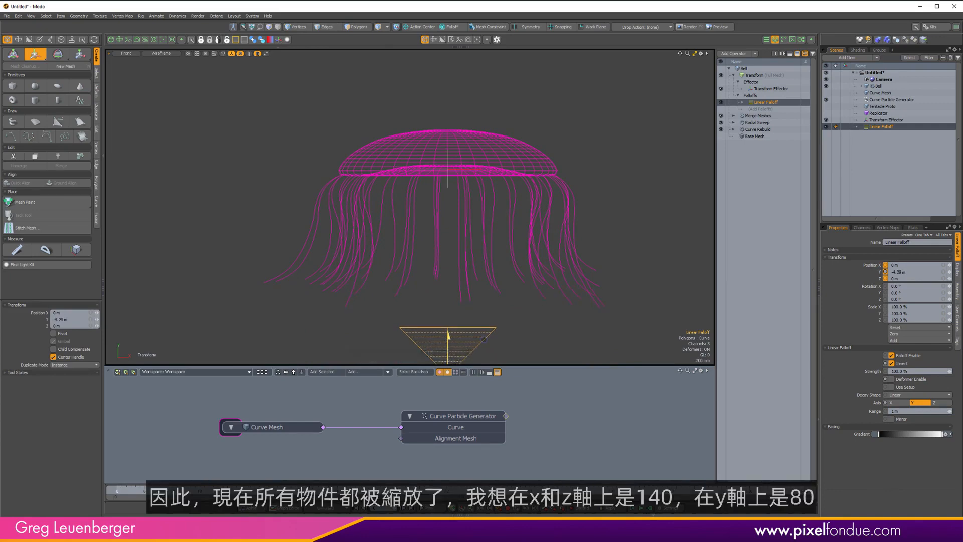
left_click_drag(449, 336, 448, 65)
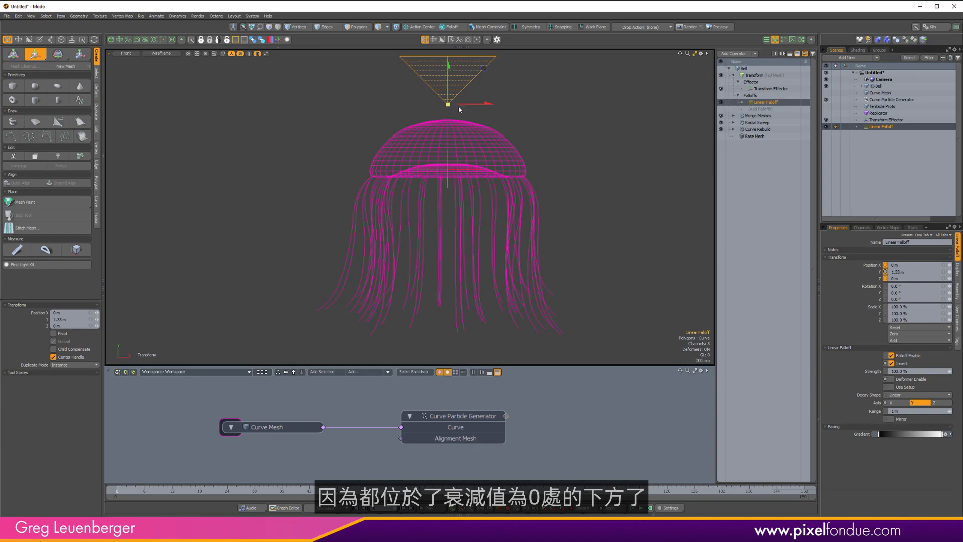
left_click_drag(448, 104, 458, 288)
Increase the Linear Falloff's Range to about 4.375 m so it encloses the whole jellyfish.
key("c")
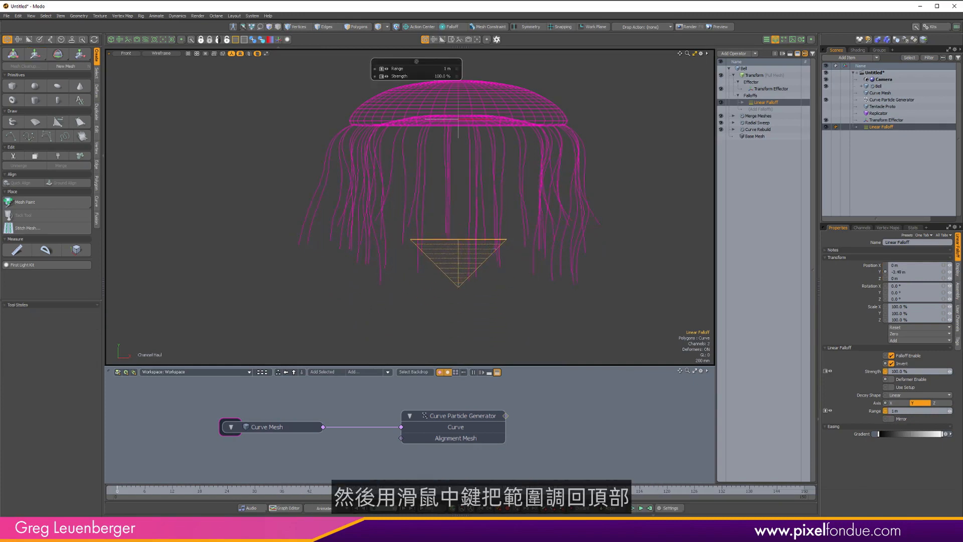
middle_click_drag(417, 150, 580, 151)
left_click_drag(532, 108, 486, 144, "alt")
scroll(486, 144, "down", 1)
left_click_drag(485, 144, 513, 158, "alt")
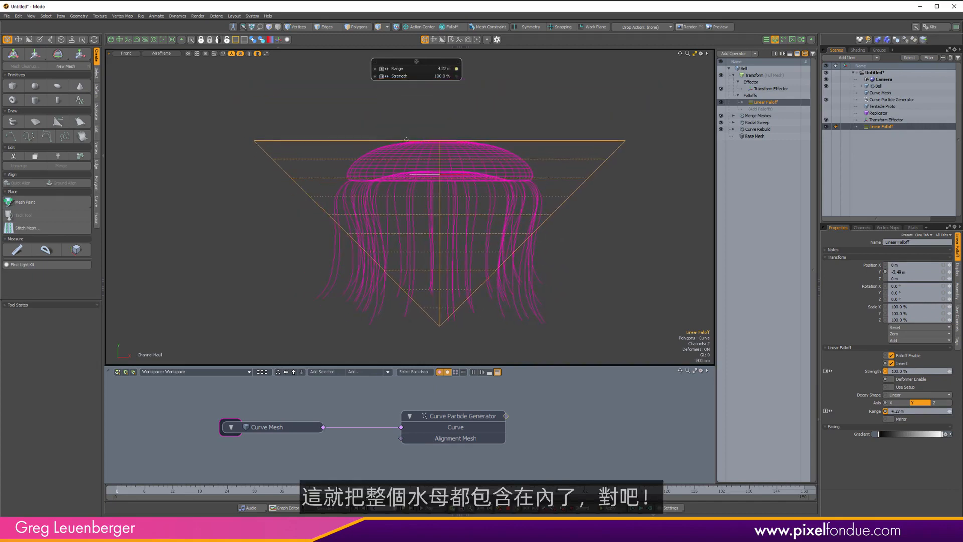
middle_click_drag(457, 148, 463, 148)
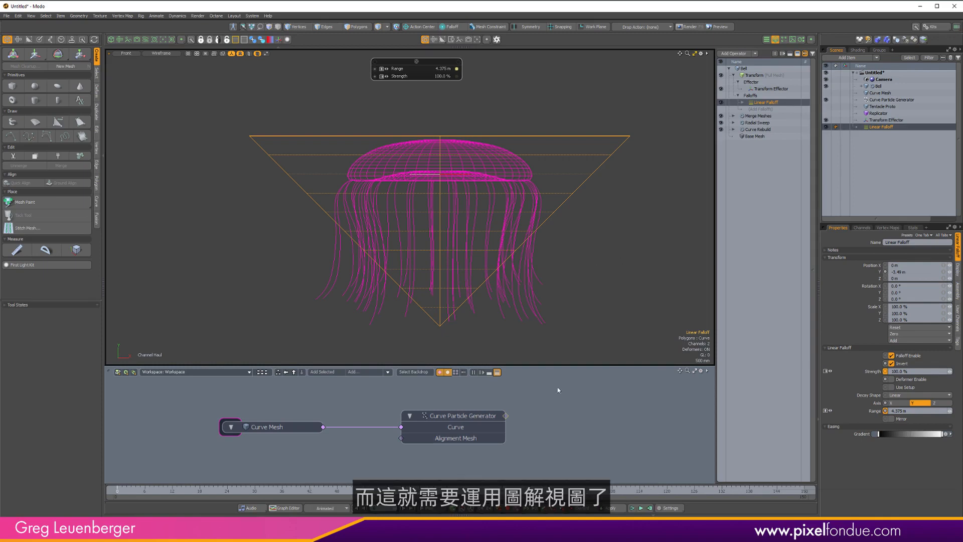
Drag the Linear Falloff item from the stack into the schematic view as a node.
scroll(573, 423, "down", 2)
left_click_drag(573, 423, 445, 396, "alt")
scroll(461, 396, "down", 1)
left_click_drag(768, 103, 509, 426)
scroll(509, 407, "up", 3)
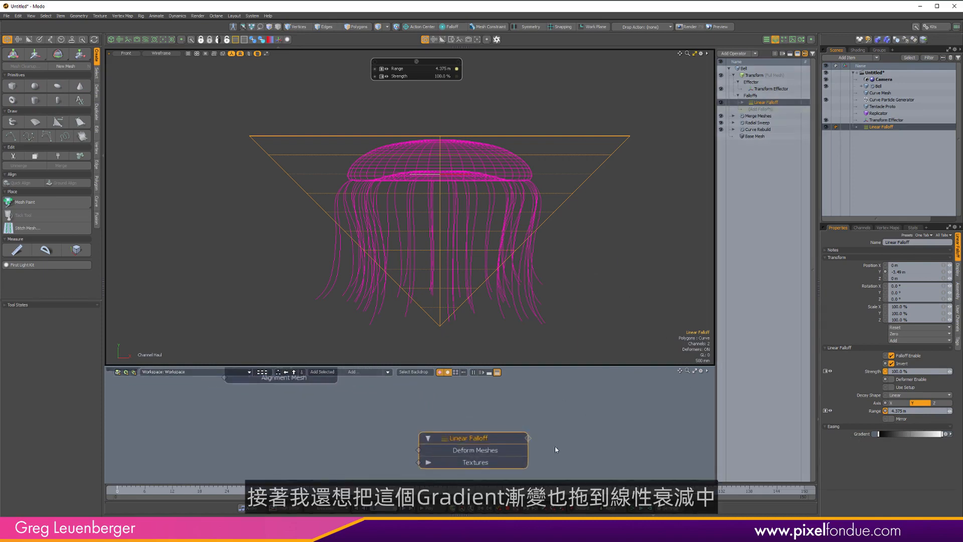
left_click_drag(556, 450, 575, 425, "alt")
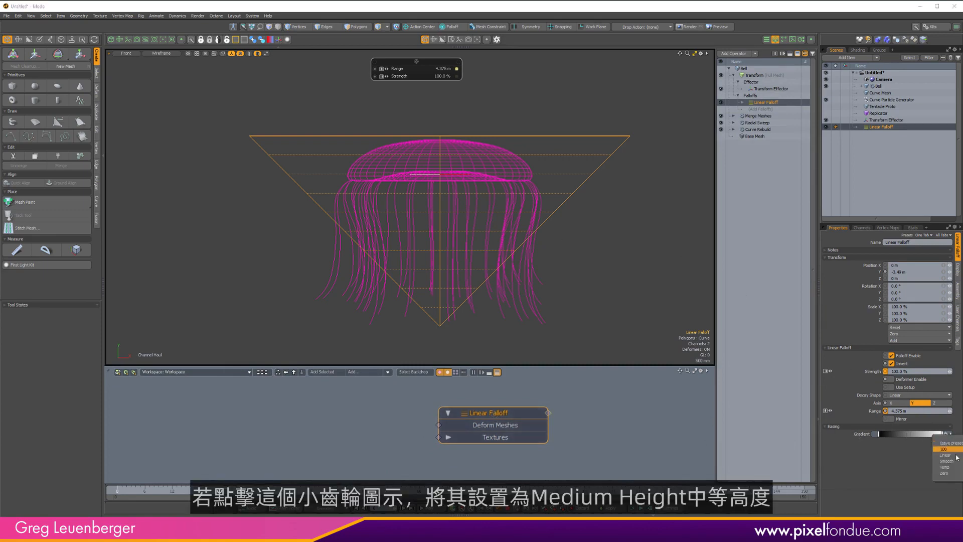
Set the falloff's Gradient easing to Medium Height View and test dragging its end key down and back up.
left_click(946, 434)
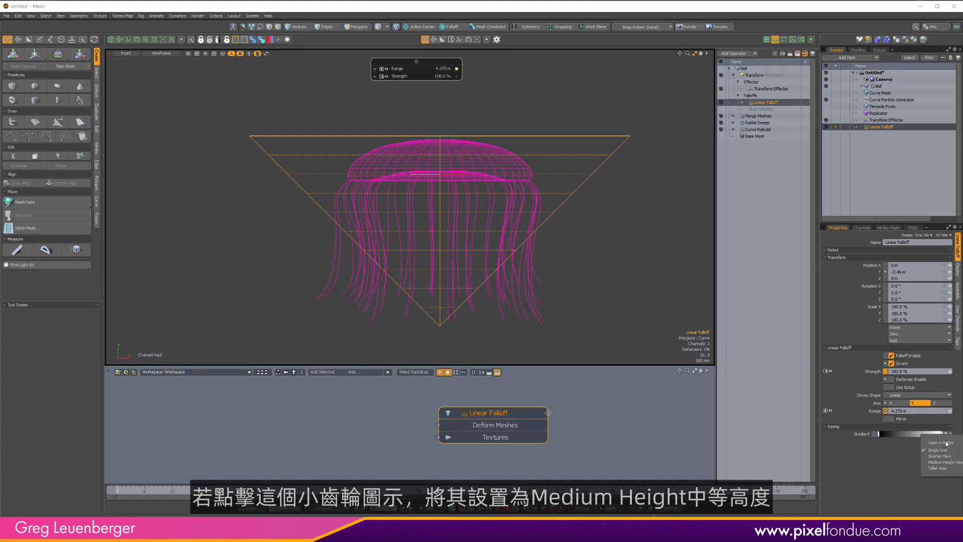
left_click(936, 462)
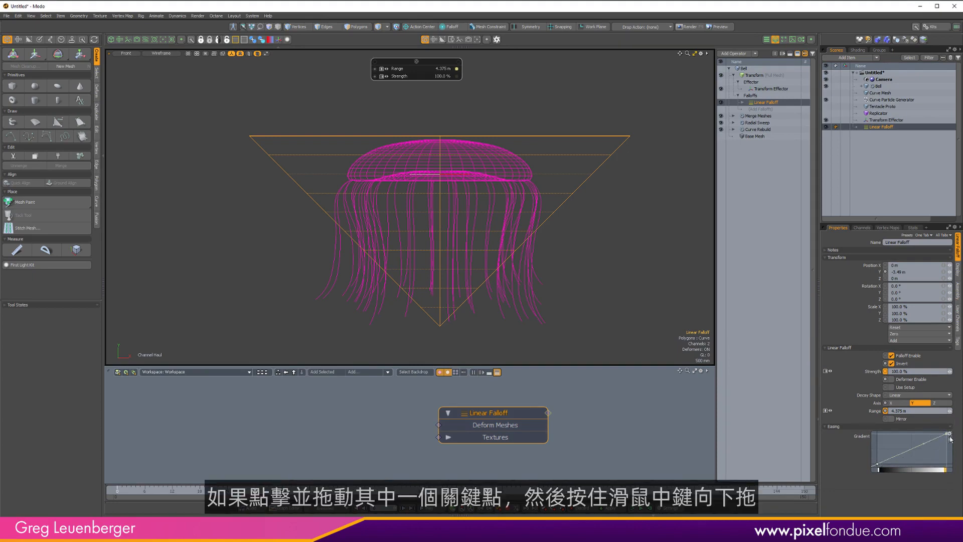
middle_click_drag(938, 445, 938, 482)
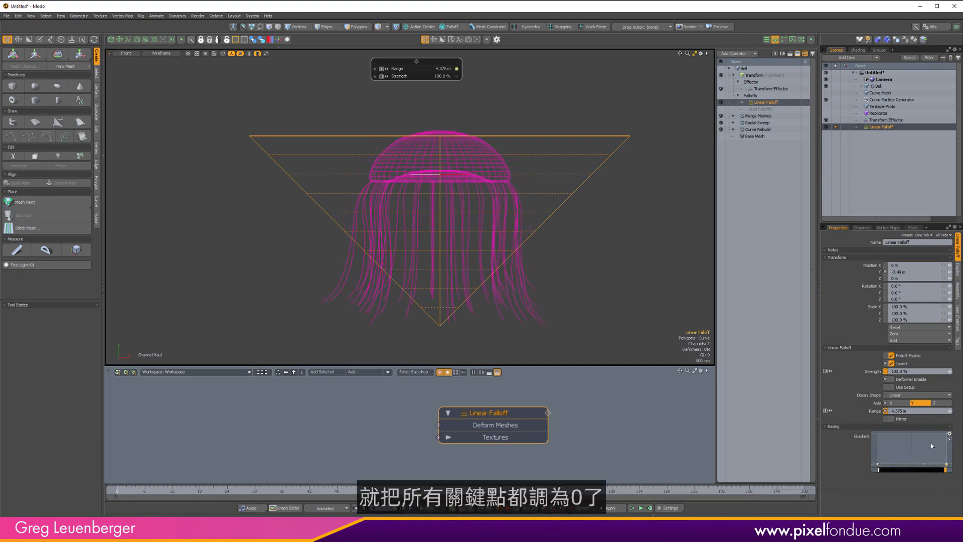
left_click_drag(945, 467, 947, 435)
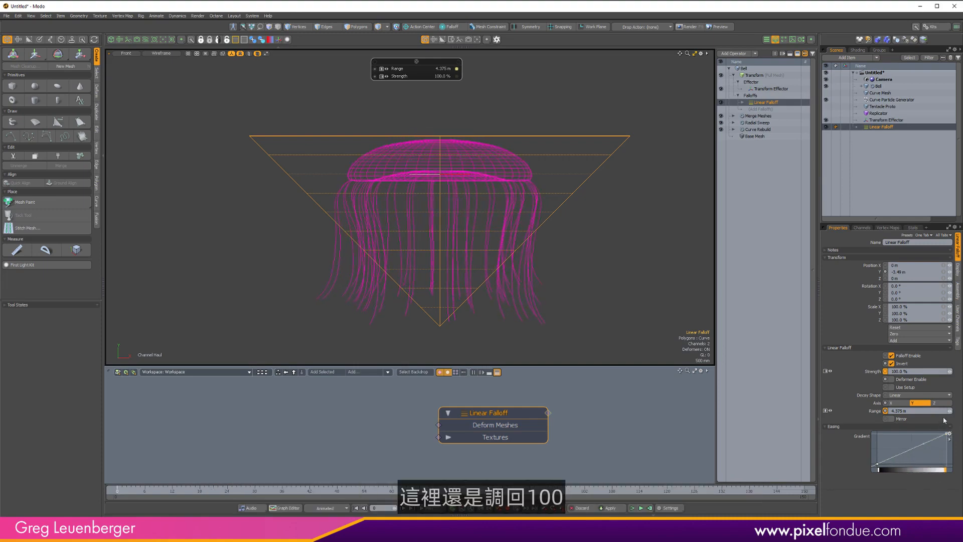
Try raising the Gradient's start key, then return it to the linear ramp.
left_click(877, 464)
middle_click_drag(896, 446, 898, 414)
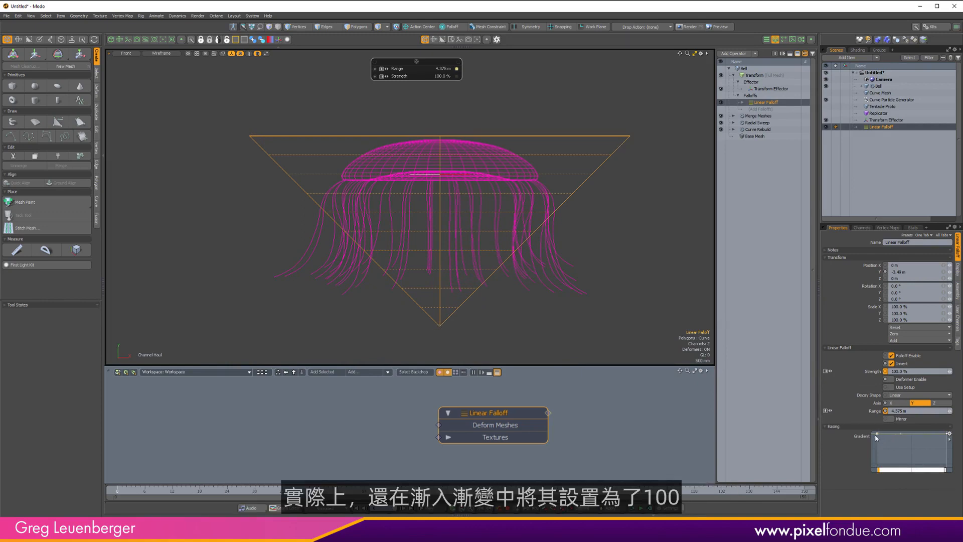
left_click_drag(907, 450, 893, 472)
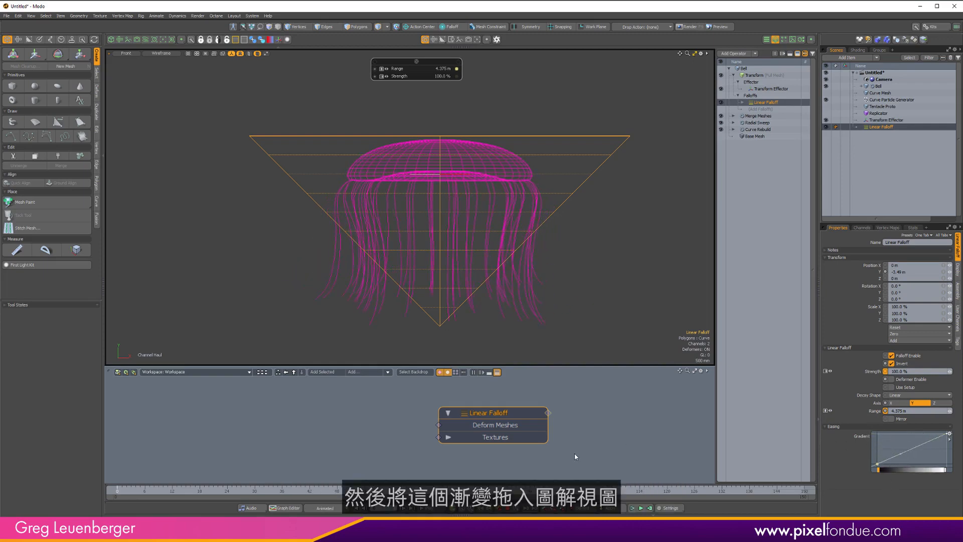
Open the Channels list for the Linear Falloff and clear its filter text.
left_click(862, 227)
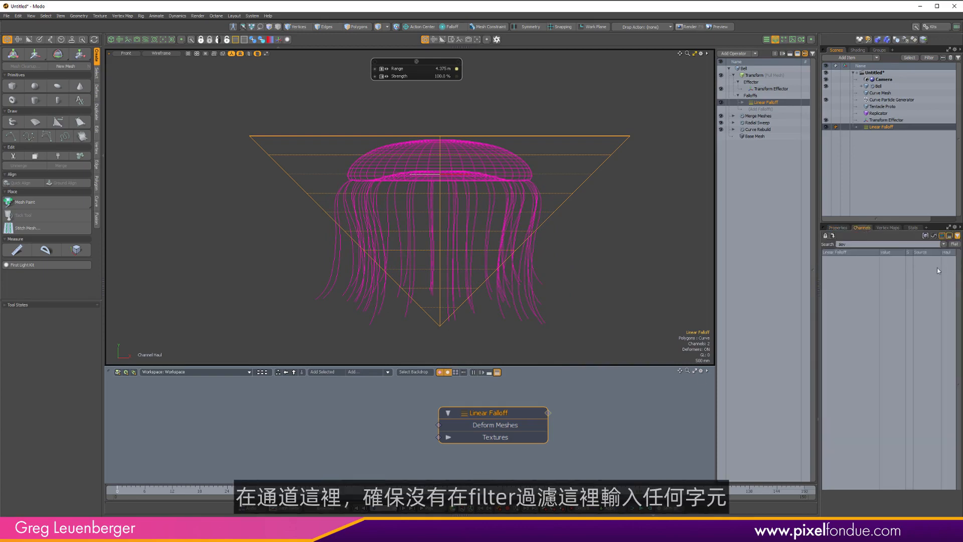
key("BackSpace")
key("BackSpace")
key("BackSpace")
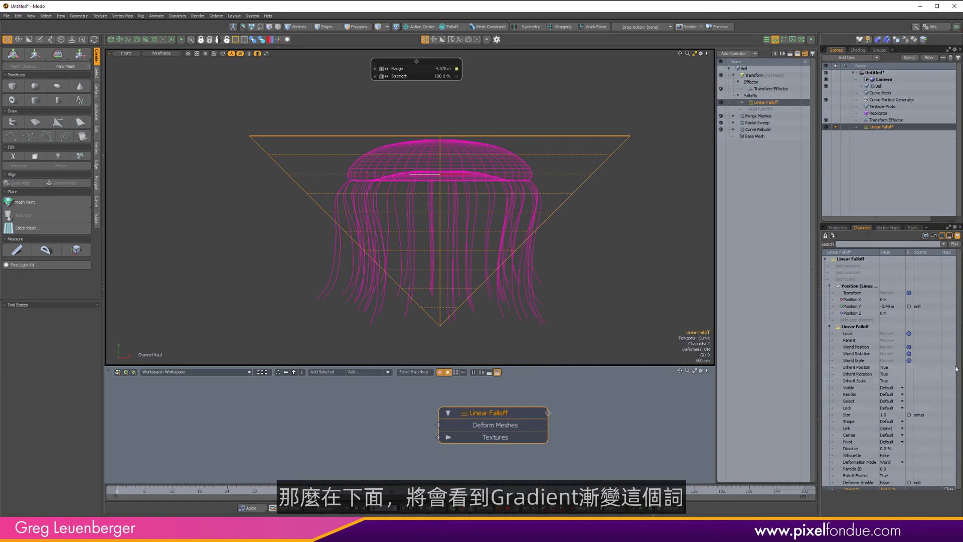
Add the Linear Falloff's Gradient channel as an input on its node in the schematic.
scroll(956, 402, "down", 1)
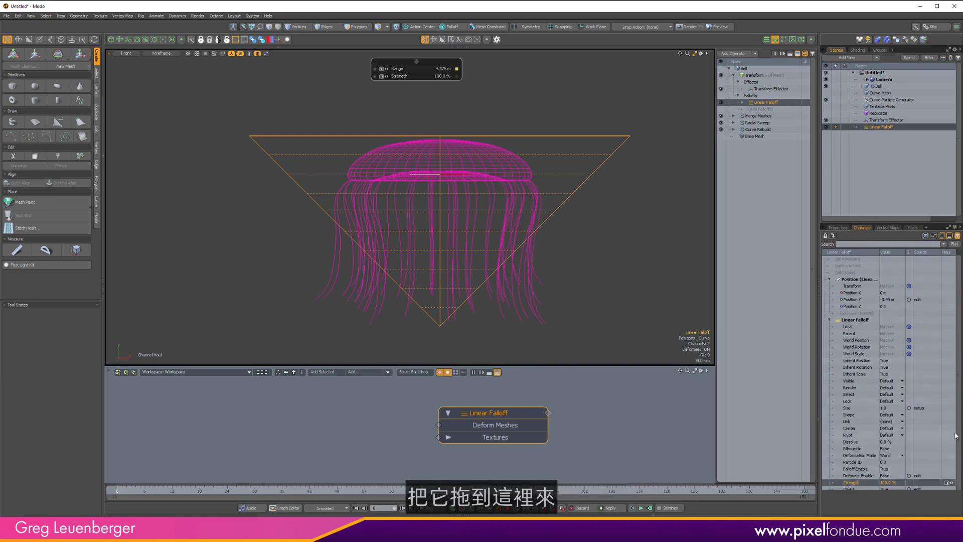
scroll(956, 435, "down", 3)
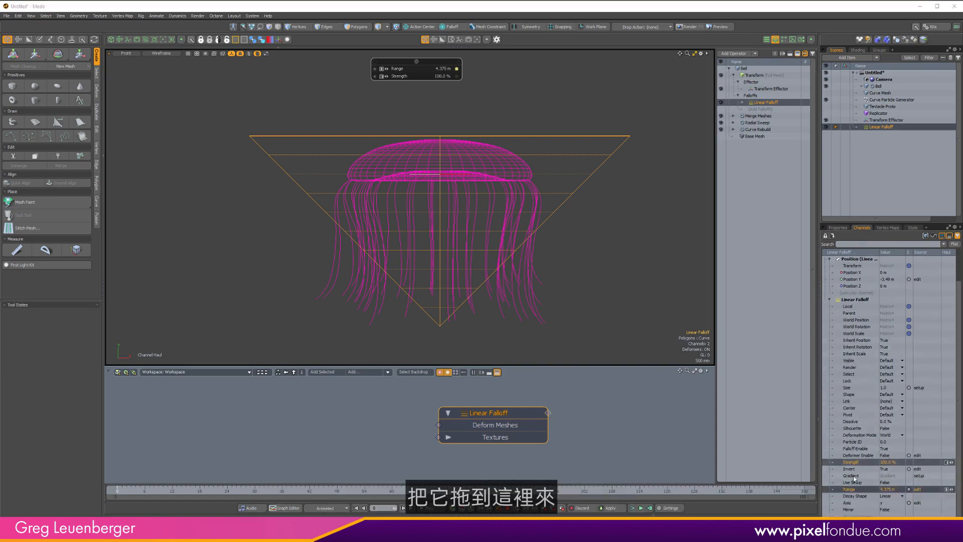
left_click_drag(855, 478, 305, 428)
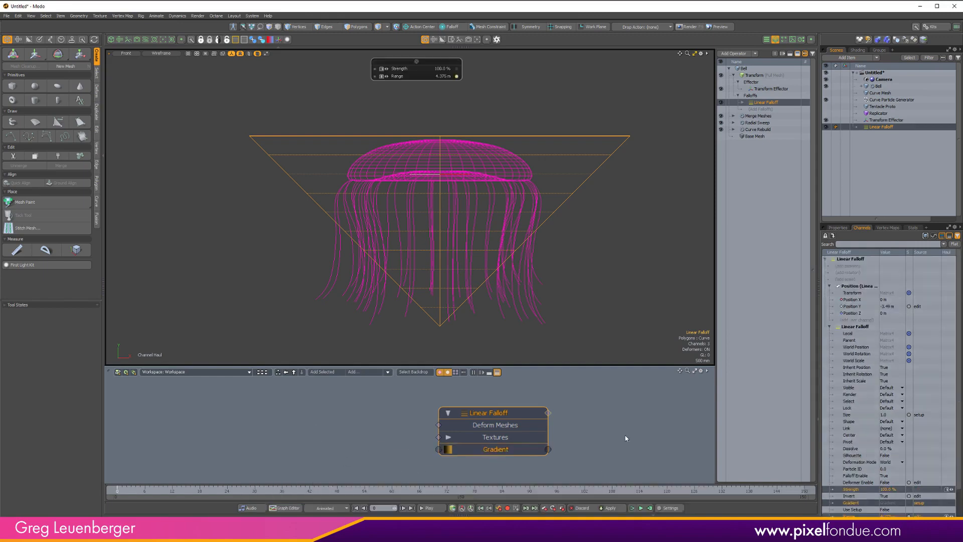
Deselect the falloff, then add a Gradient Waveform node to the schematic by searching for it, and move it aside.
left_click(837, 228)
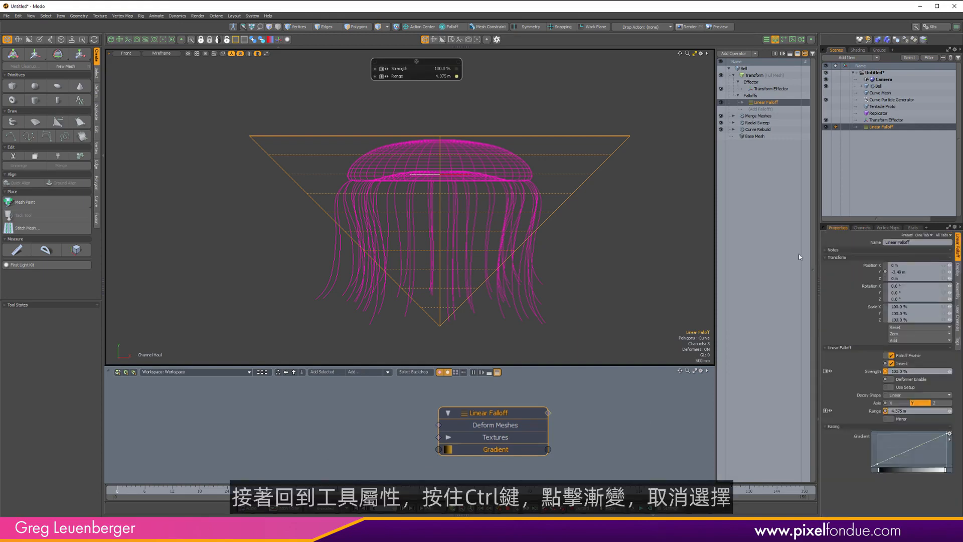
left_click(763, 102, "ctrl")
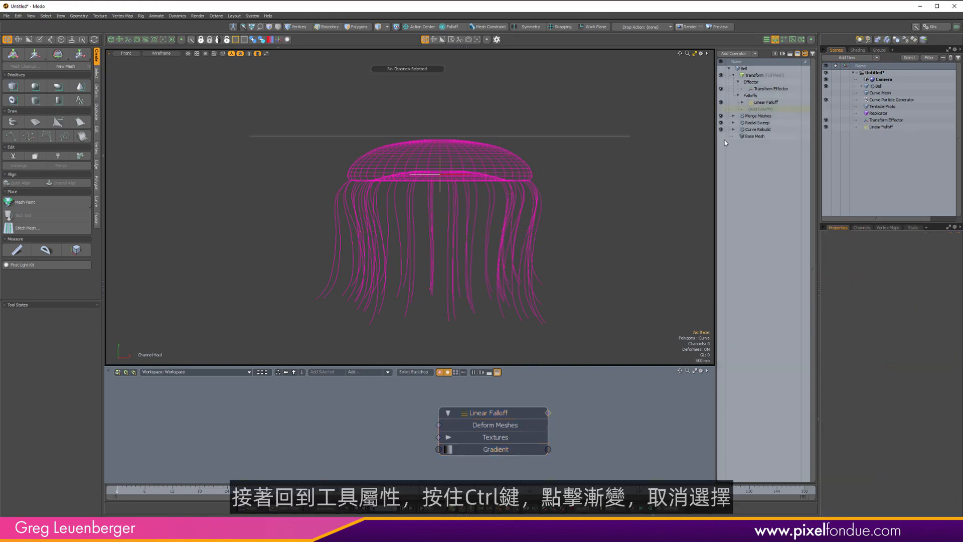
left_click(365, 371)
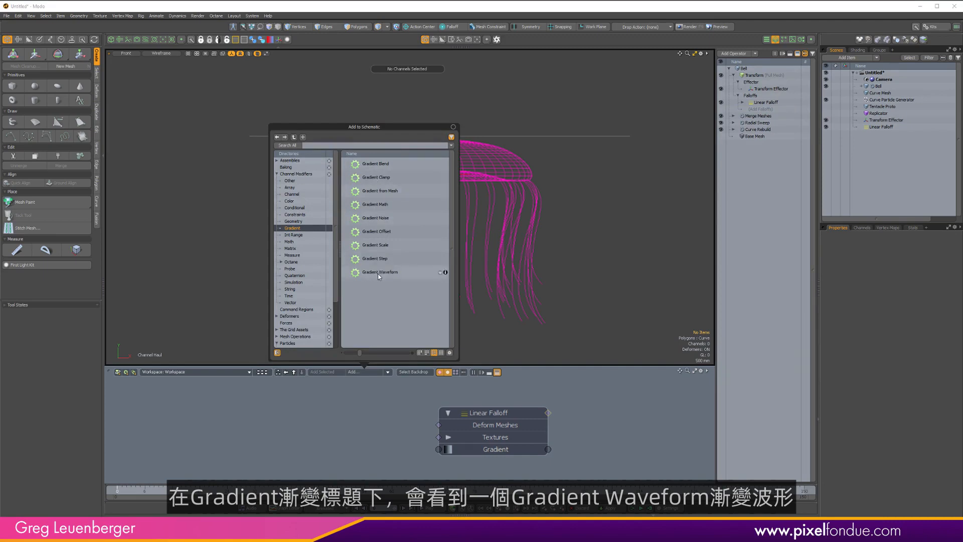
left_click(339, 145)
type("gradient")
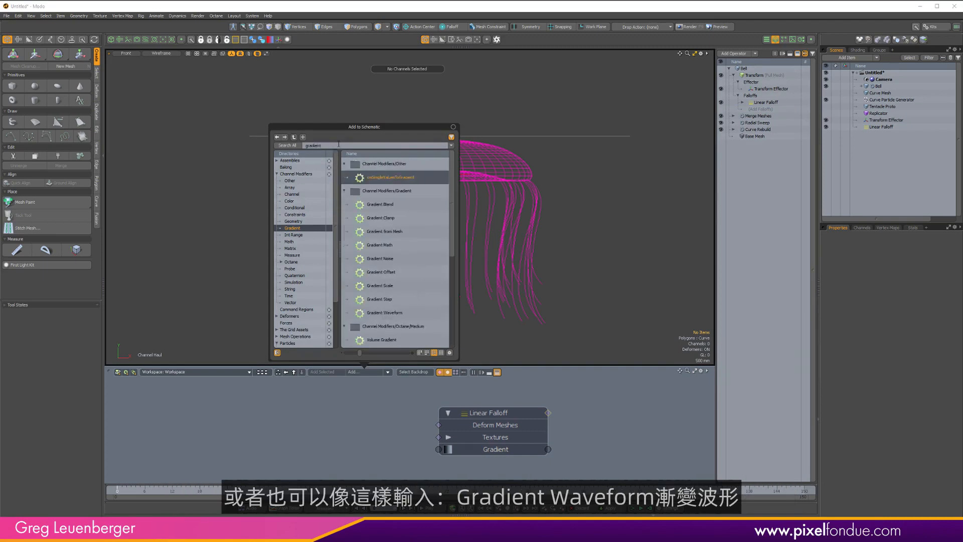
type(" waveform")
key("Return")
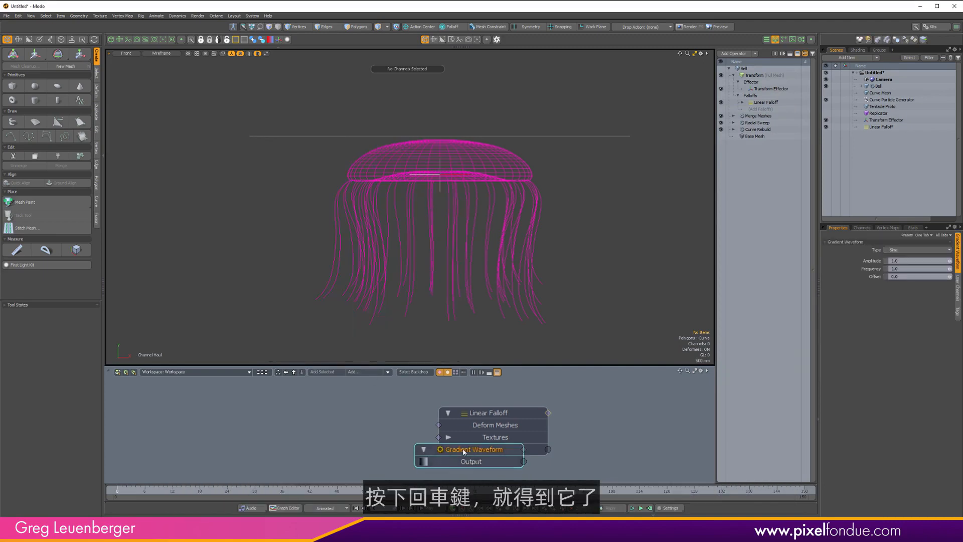
left_click_drag(464, 452, 282, 439)
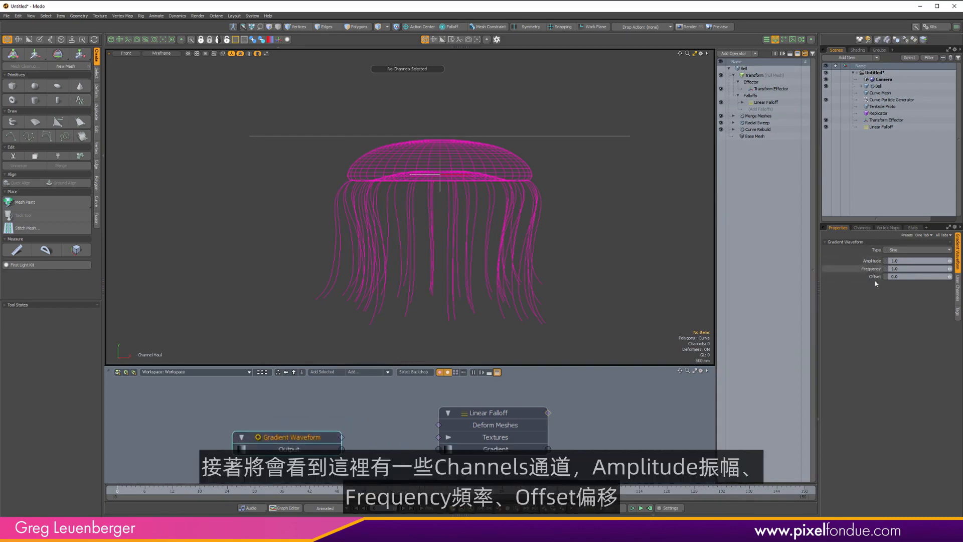
Keep the waveform type as Sine and connect the Gradient Waveform's Output to the Linear Falloff's Gradient input.
left_click(917, 250)
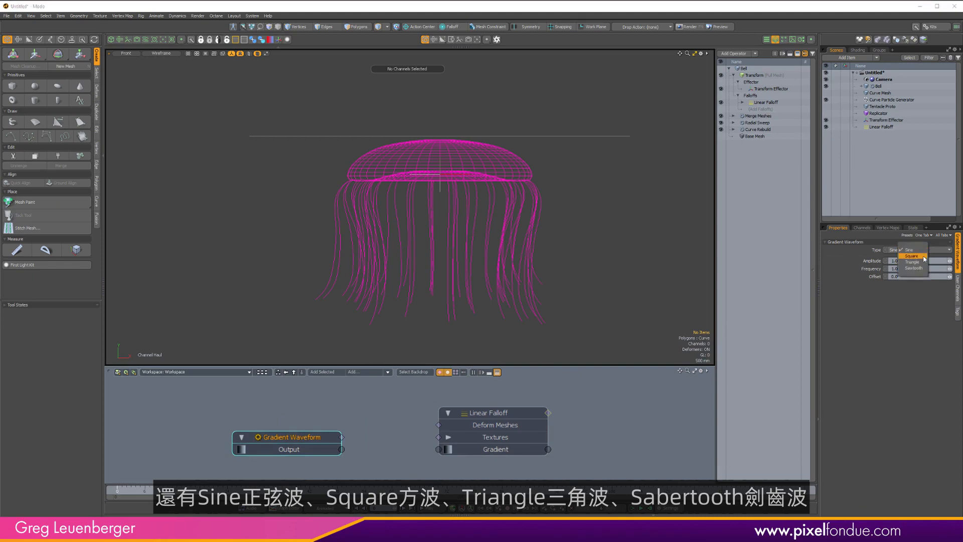
left_click(919, 250)
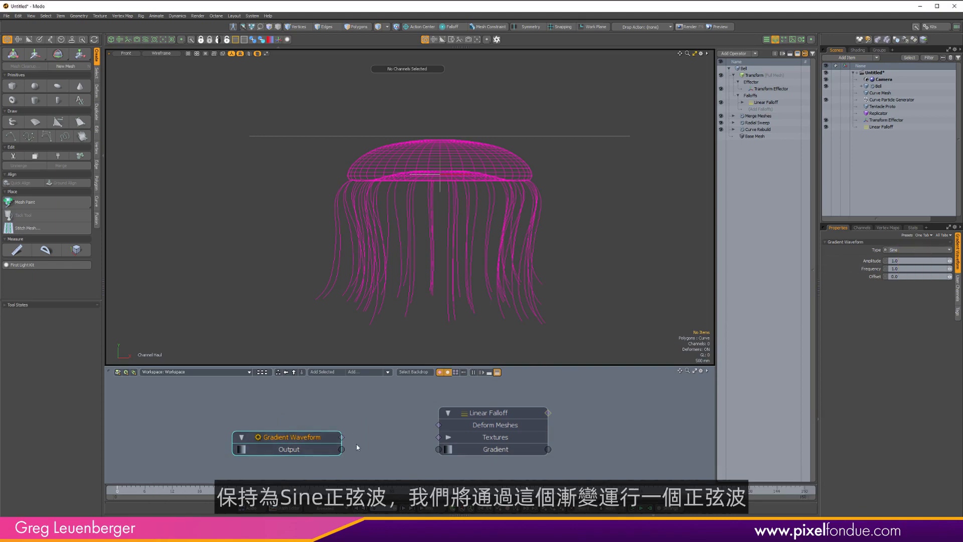
left_click_drag(341, 449, 439, 449)
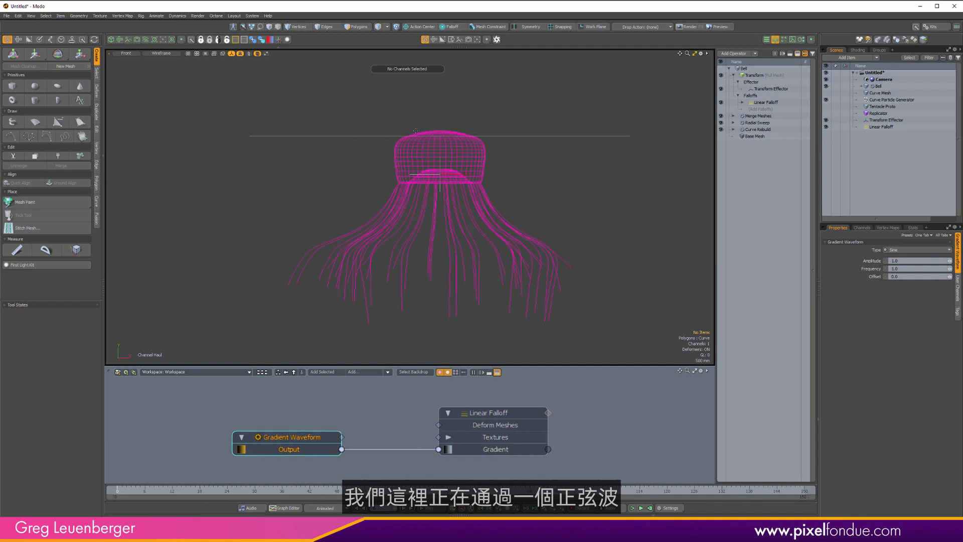
Scrub the waveform's Offset value back and forth to preview the tentacle motion.
left_click(871, 270)
left_click(875, 276)
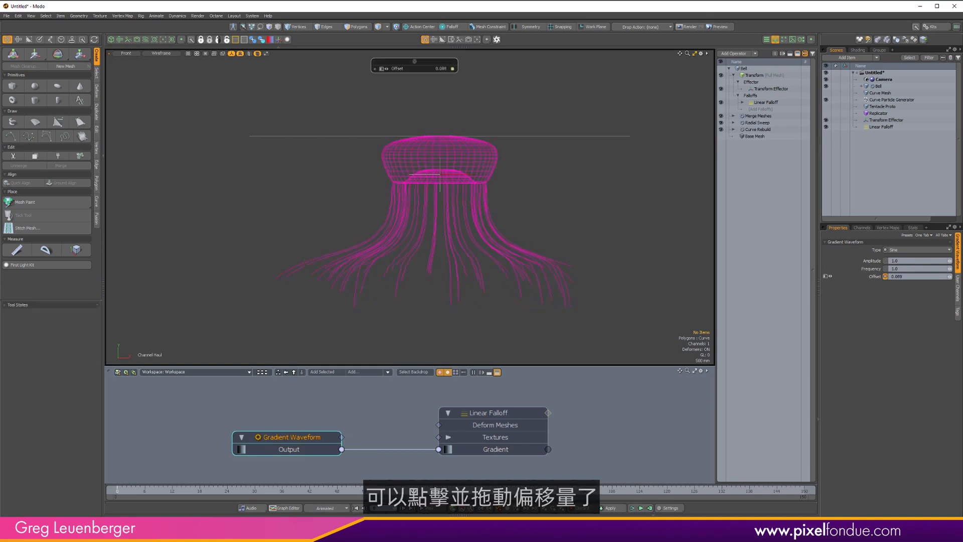
left_click_drag(351, 226, 382, 225)
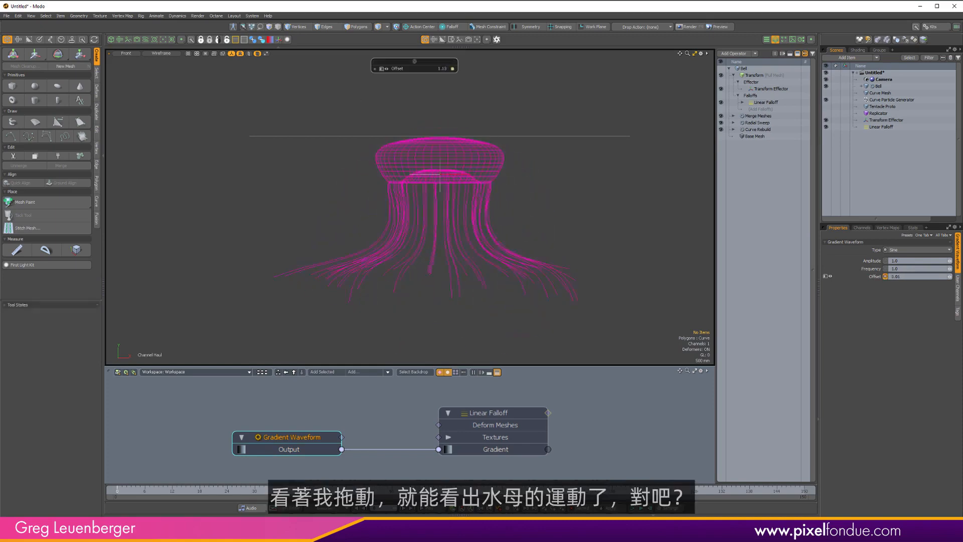
left_click_drag(532, 226, 395, 226)
left_click_drag(684, 240, 710, 239)
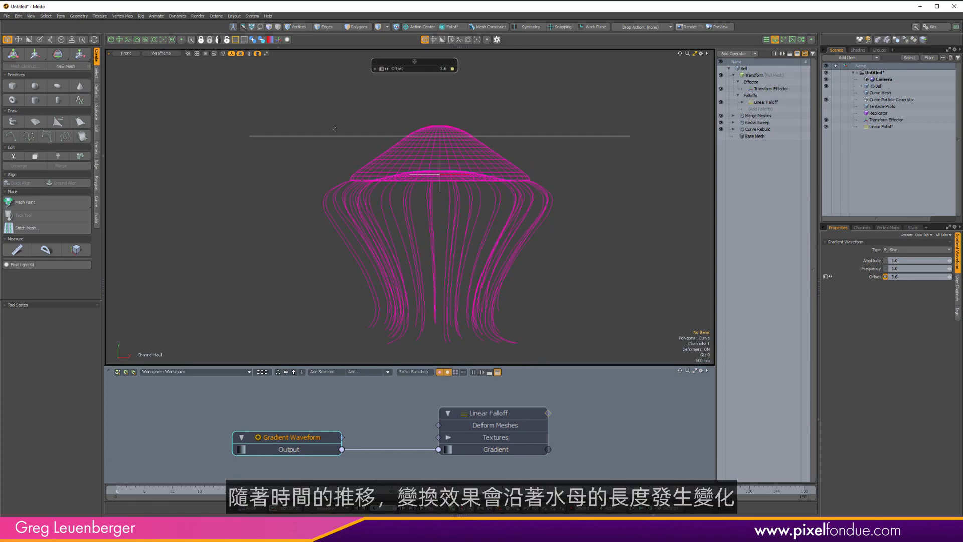
left_click_drag(452, 226, 497, 226)
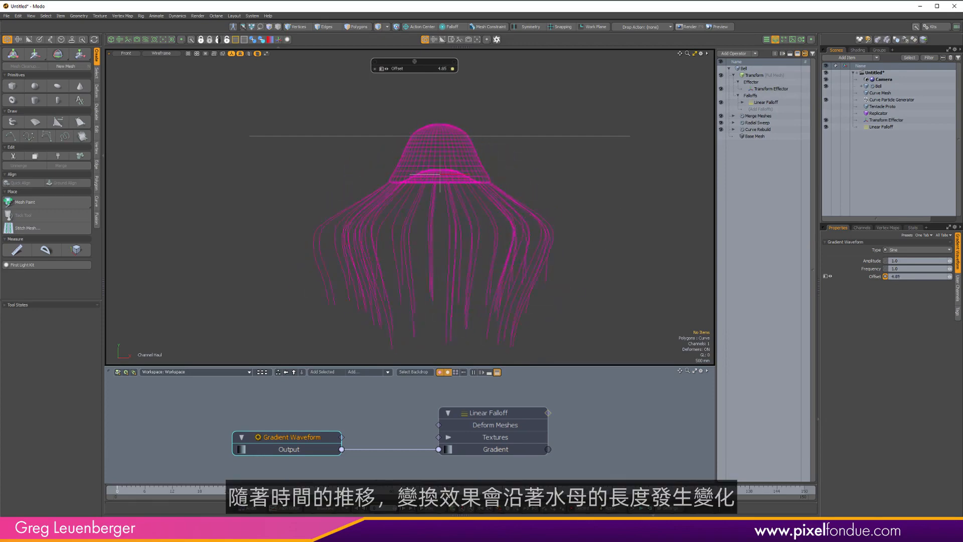
left_click_drag(588, 264, 636, 264)
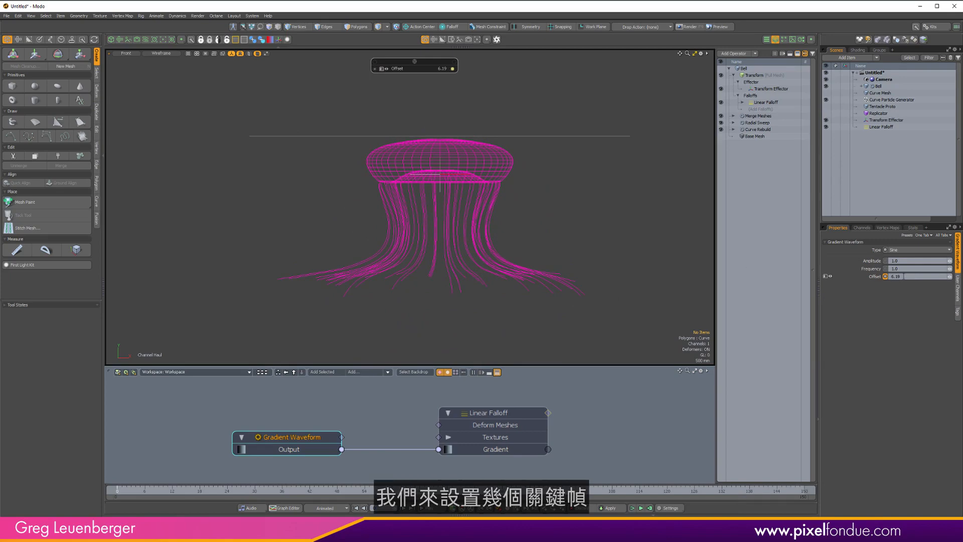
Set the Gradient Waveform's Offset to 0 at the first frame.
double_click(903, 276)
type("0")
key("Return")
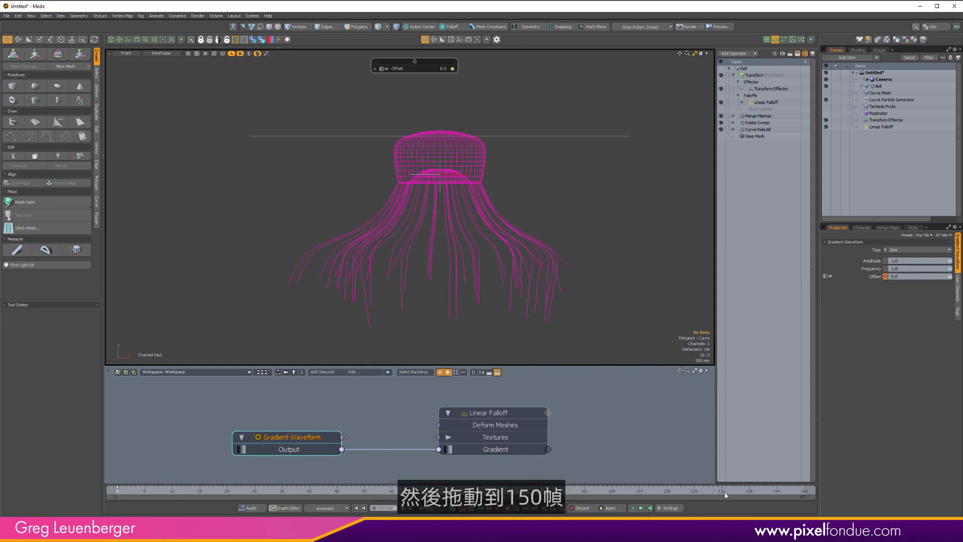
Move the time slider to frame 100 and set the Offset to 3 there.
left_click_drag(793, 492, 804, 492)
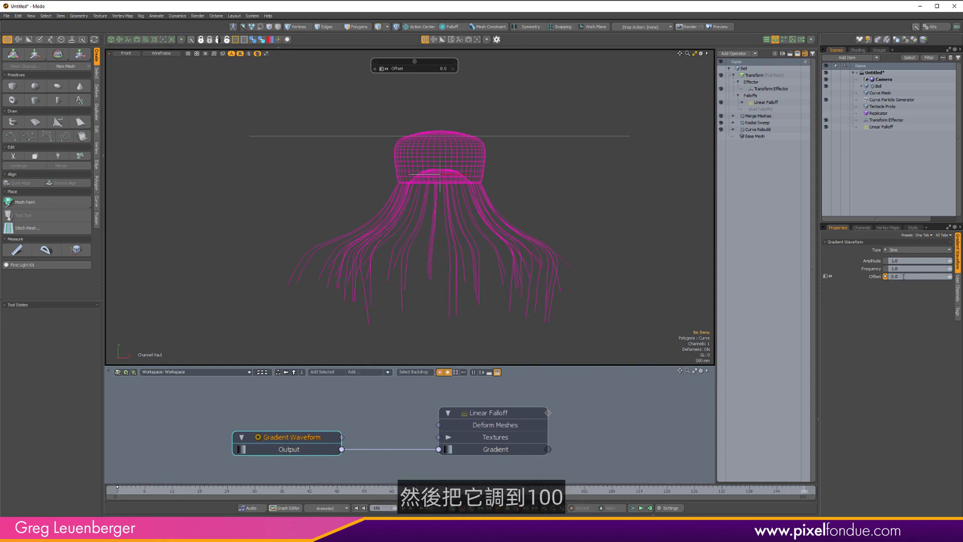
left_click_drag(577, 491, 576, 493)
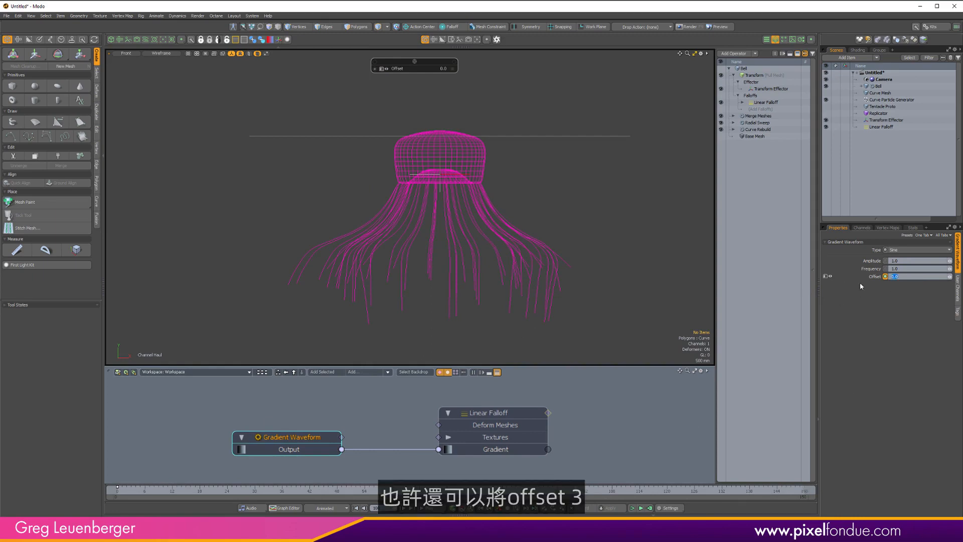
type("3")
key("Return")
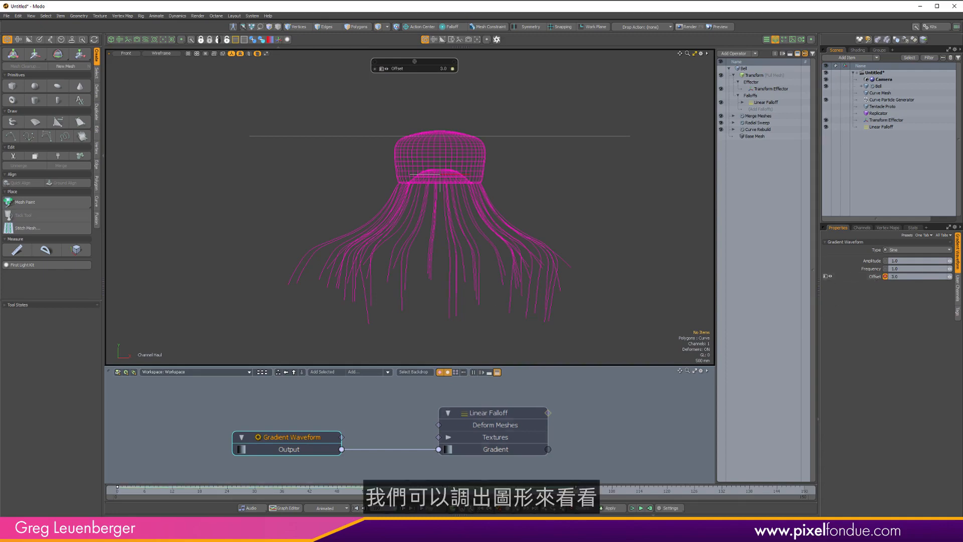
Open the Graph Editor for the Offset channel and set the keys' interpolation to Linear.
key("F3")
left_click_drag(556, 413, 464, 433, "ctrl+alt")
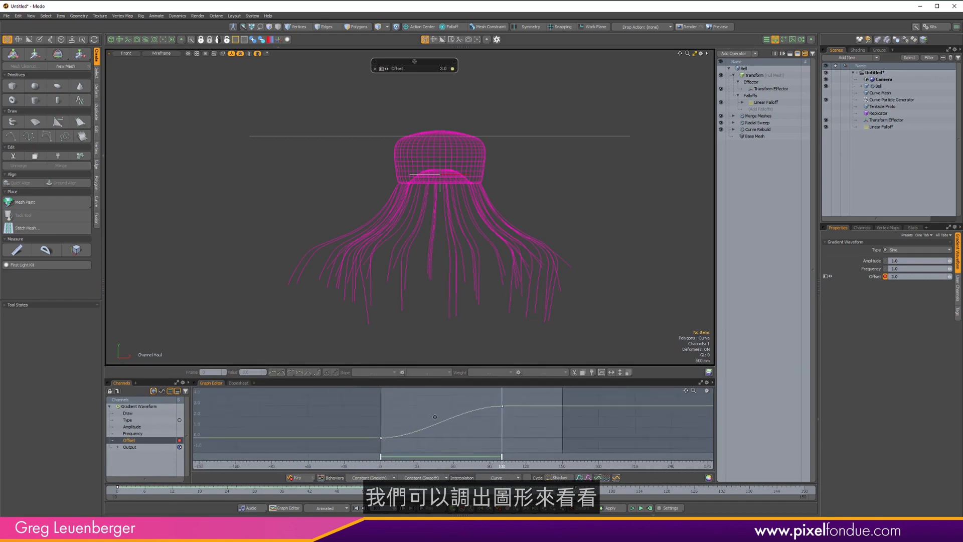
left_click(502, 478)
left_click(508, 483)
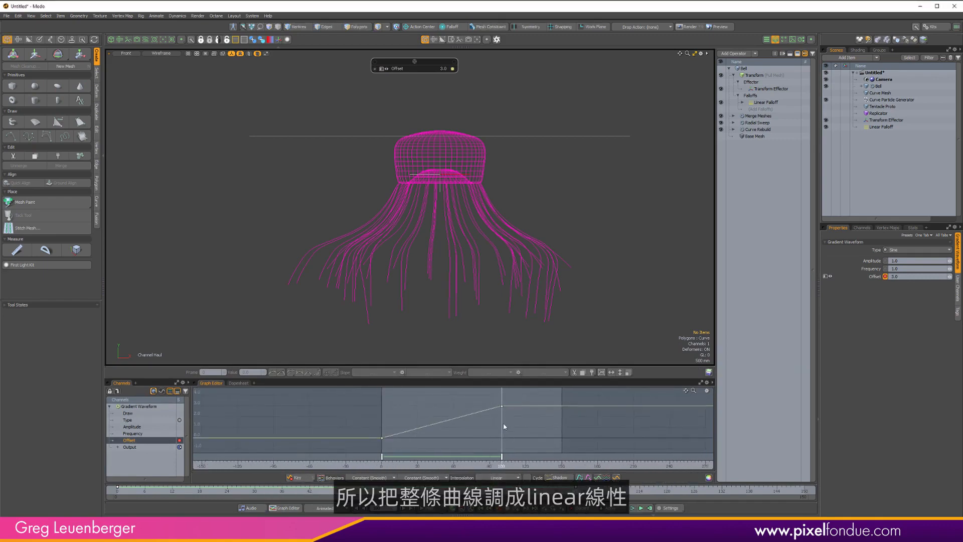
Set the Offset curve's post-behavior to Linear so the motion continues past frame 100.
left_click(423, 478)
left_click(426, 484)
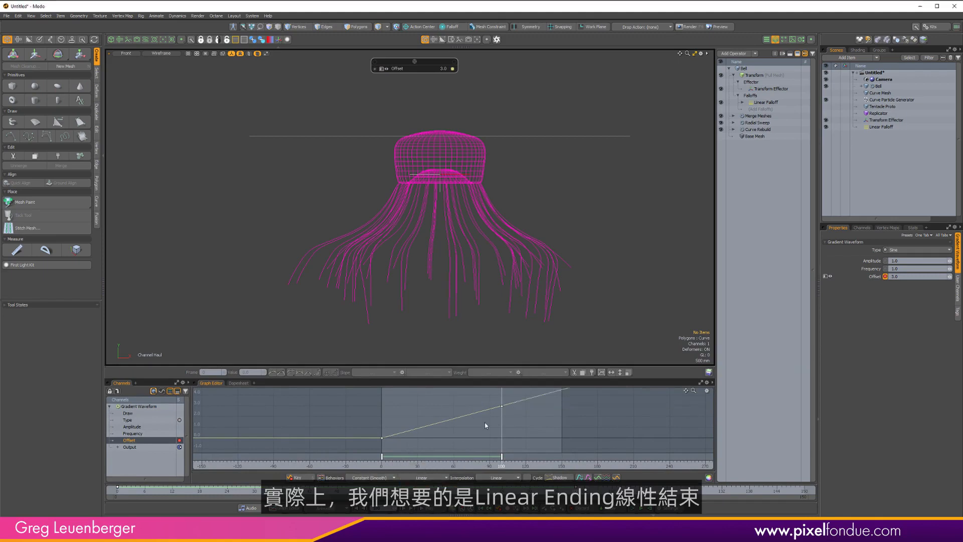
left_click_drag(511, 419, 443, 432, "ctrl+alt")
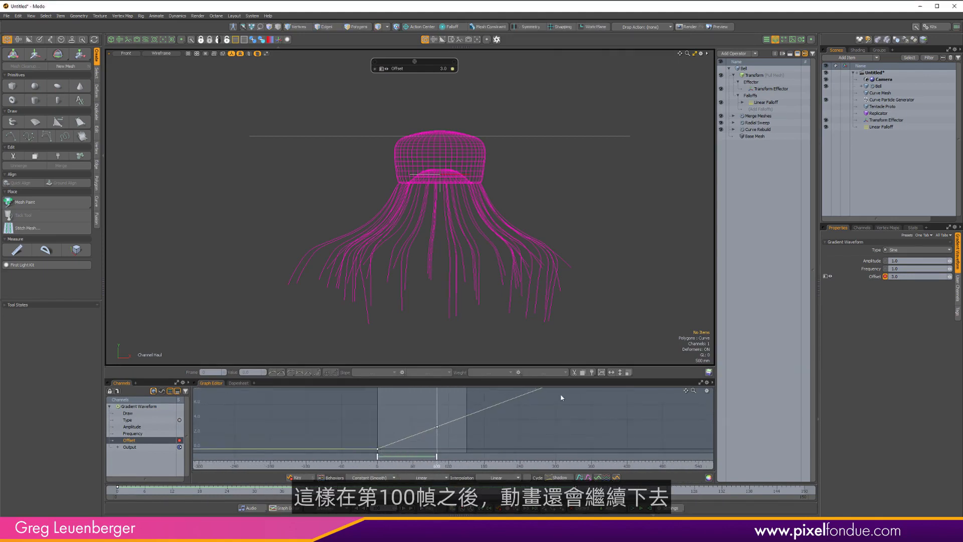
Return to frame 0 and set the waveform's Amplitude to 0.7.
mouse_move(135, 496)
left_mouse_down()
mouse_move(126, 495)
mouse_move(748, 495)
mouse_move(117, 494)
left_mouse_up()
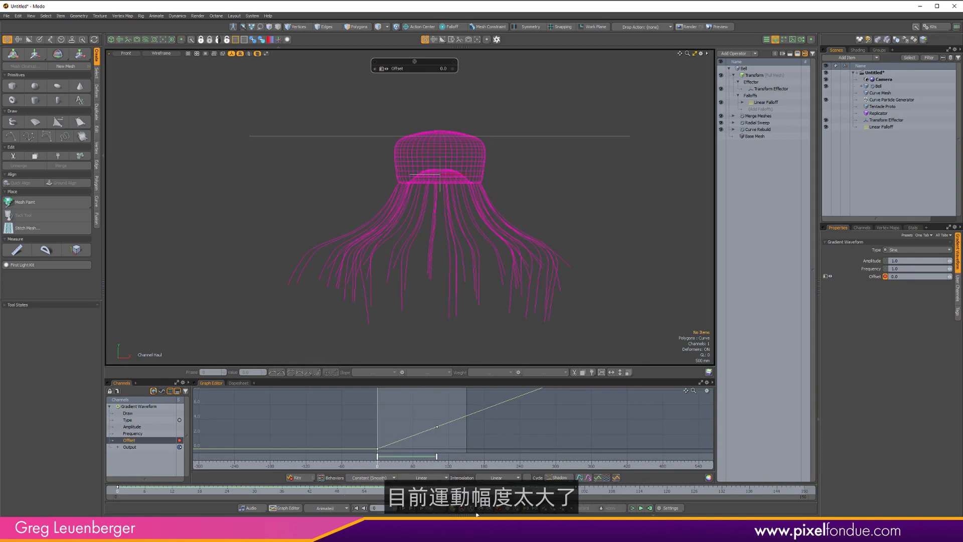
scroll(536, 233, "down", 3)
scroll(500, 223, "up", 4)
left_click_drag(554, 234, 518, 216, "alt+shift")
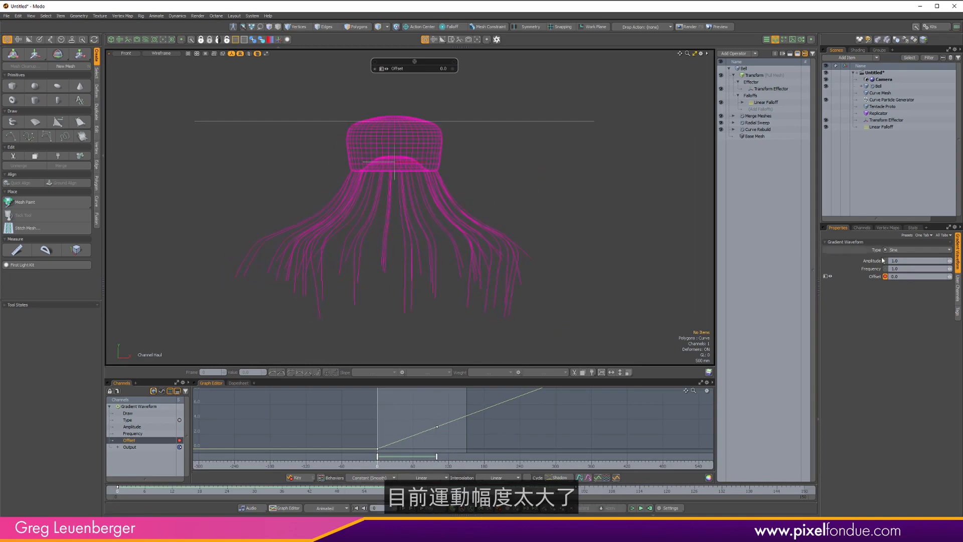
left_click(908, 260)
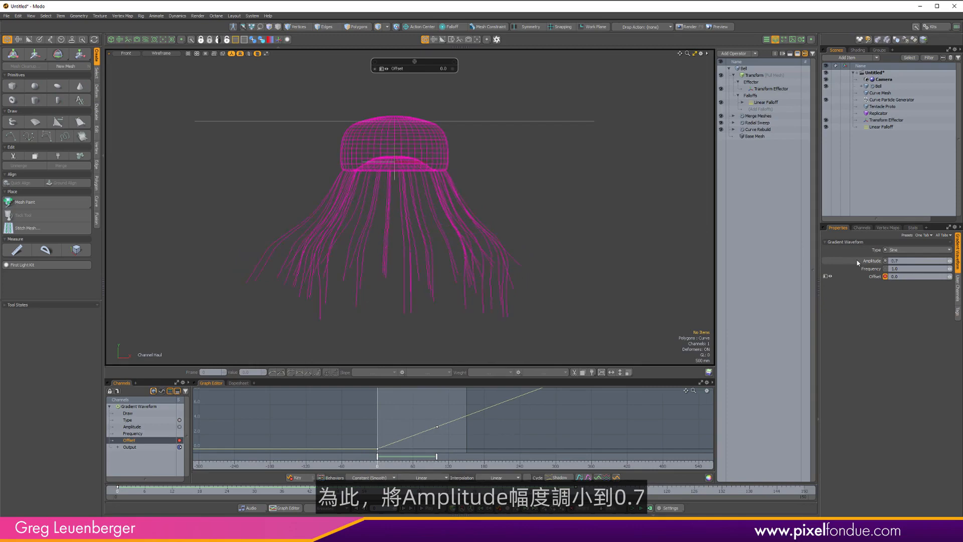
Play back the animation in the perspective view to review the jellyfish motion.
left_click_drag(120, 490, 237, 491)
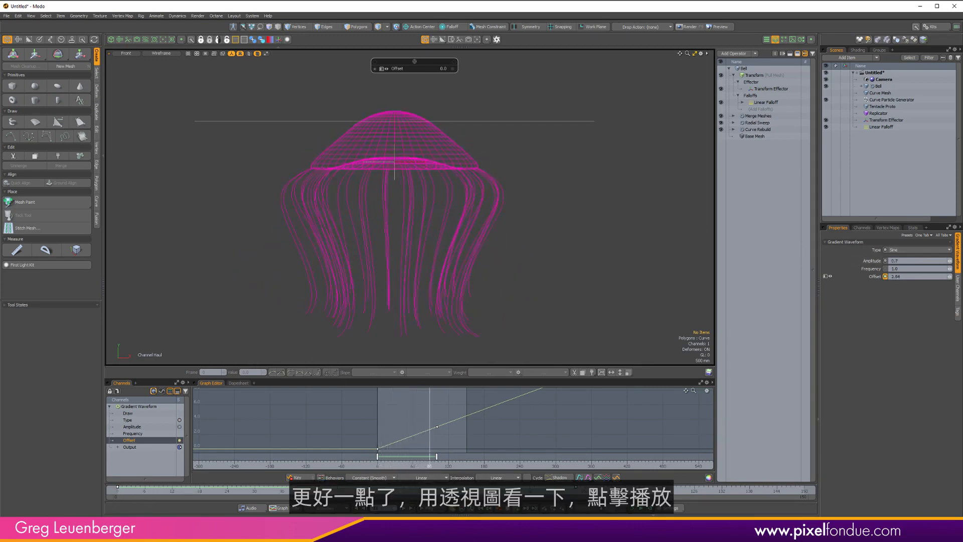
left_click(428, 508)
key("ctrl+space")
left_click(483, 181)
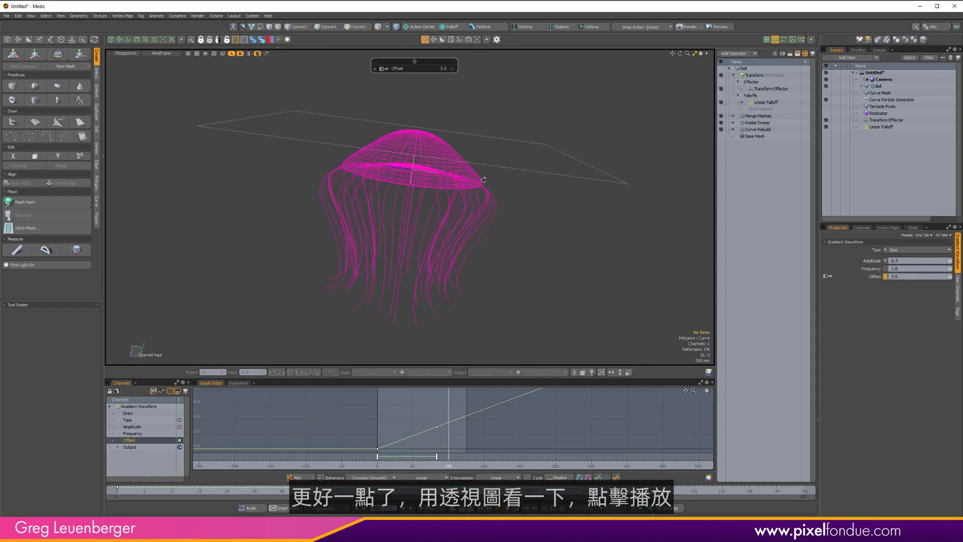
left_click_drag(483, 180, 608, 266, "alt")
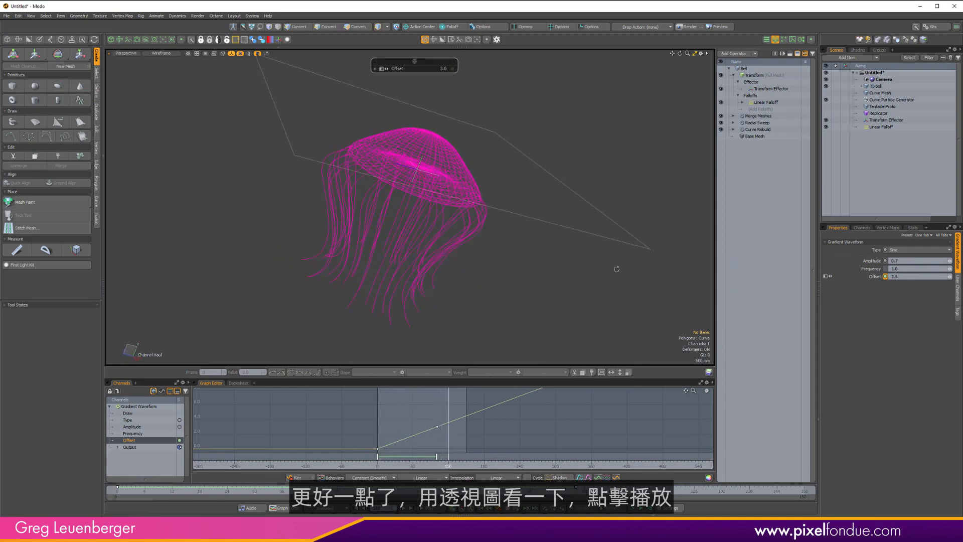
left_click(437, 510)
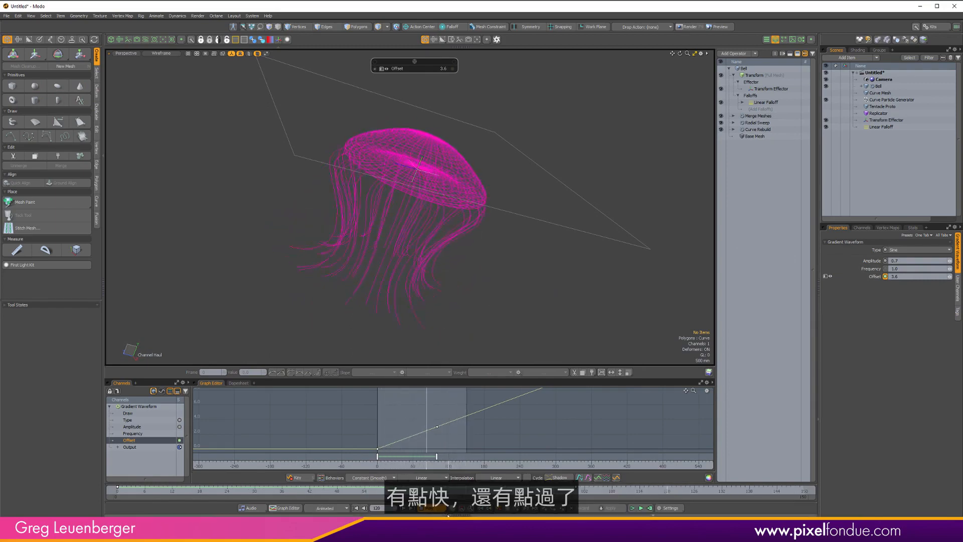
left_click(440, 509)
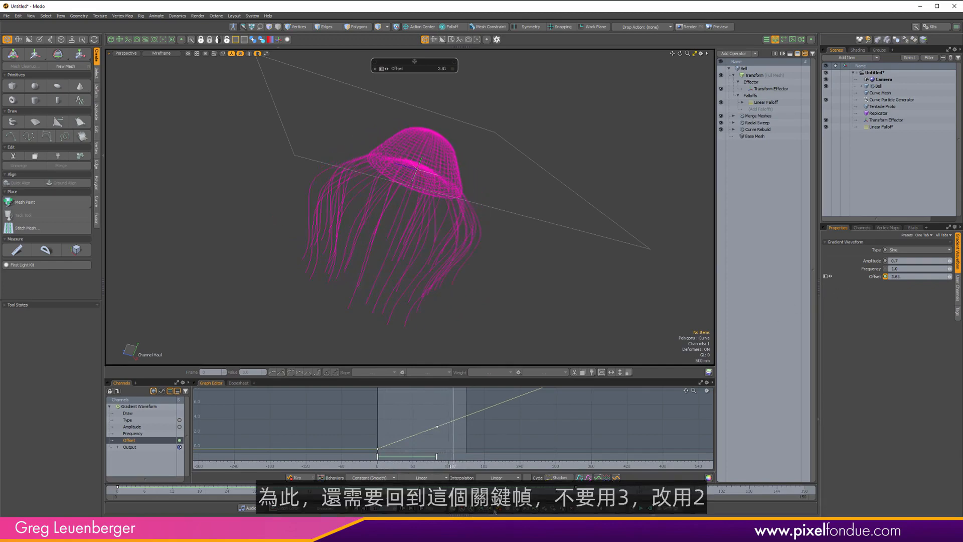
Change the Offset key at frame 100 to 2.
left_click(437, 427)
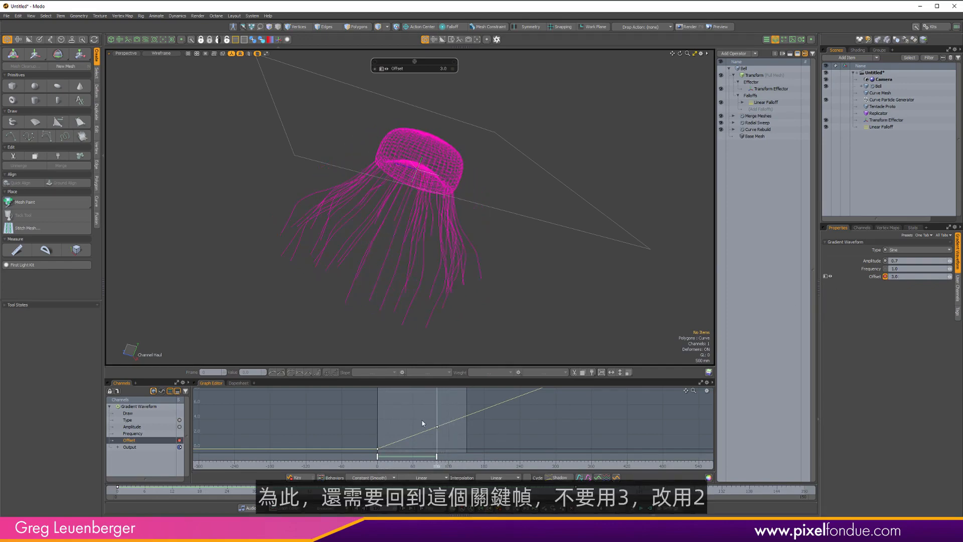
left_click(252, 372)
type("2")
key("Return")
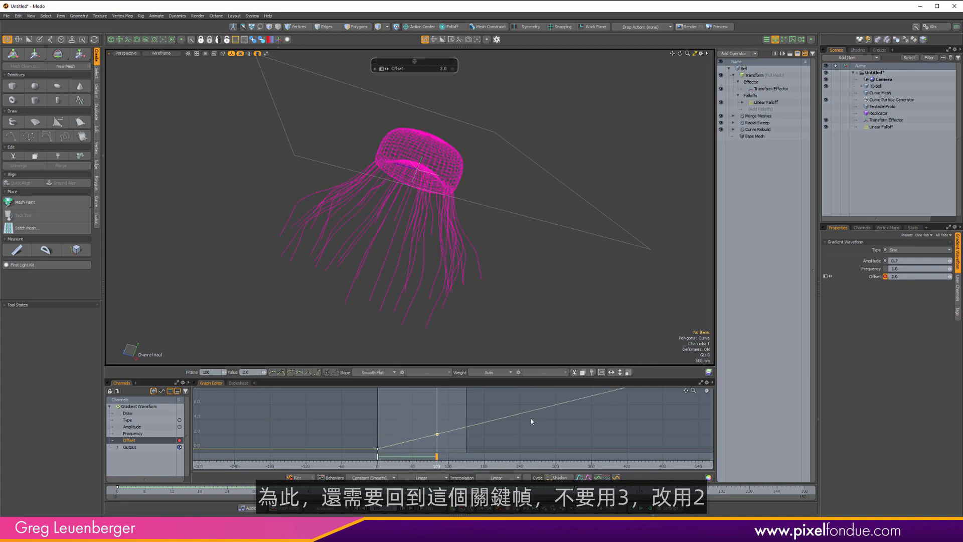
Set the Gradient Waveform's Amplitude to 0.65.
left_click(918, 260)
type(".65")
key("Return")
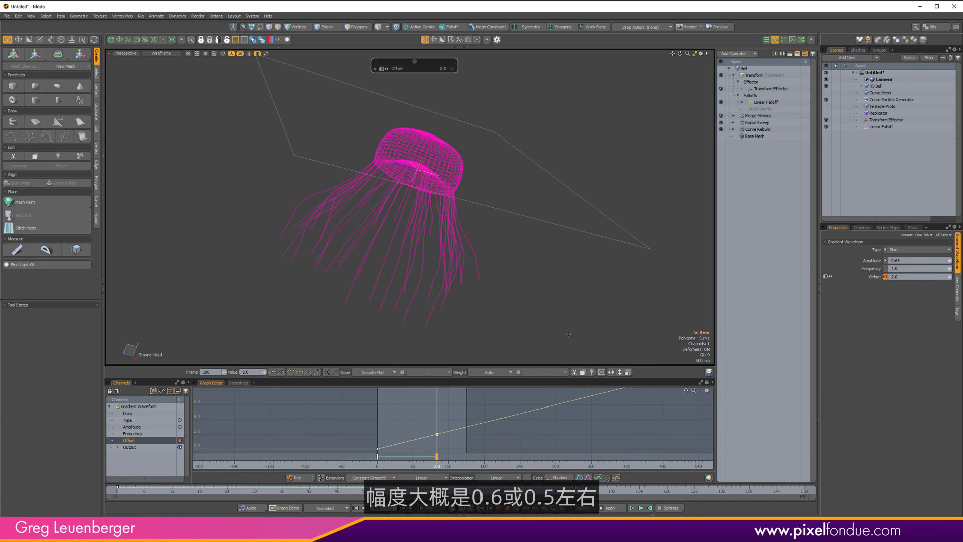
Play the animation several times to review the tentacle motion, then return to frame 0.
left_click(440, 508)
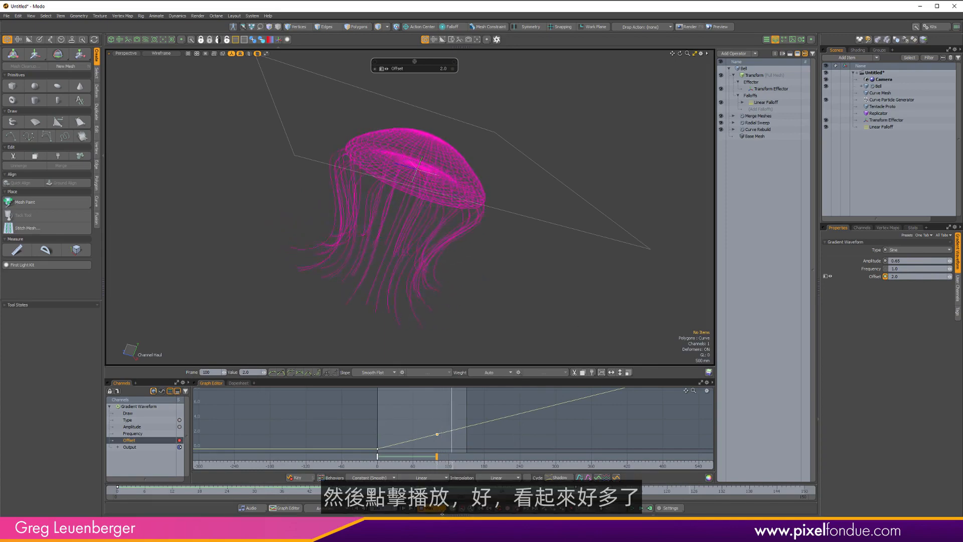
left_click_drag(471, 299, 540, 228, "alt")
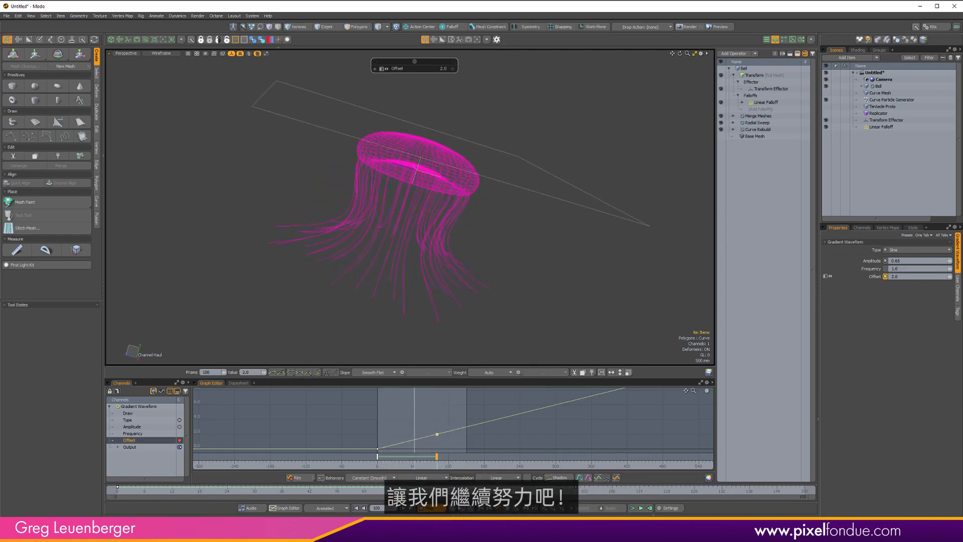
left_click(434, 508)
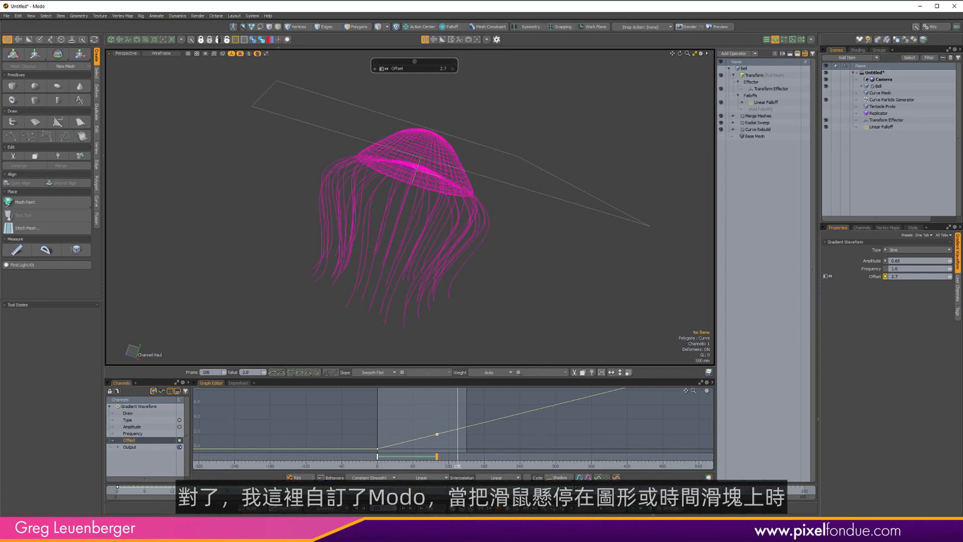
key("space")
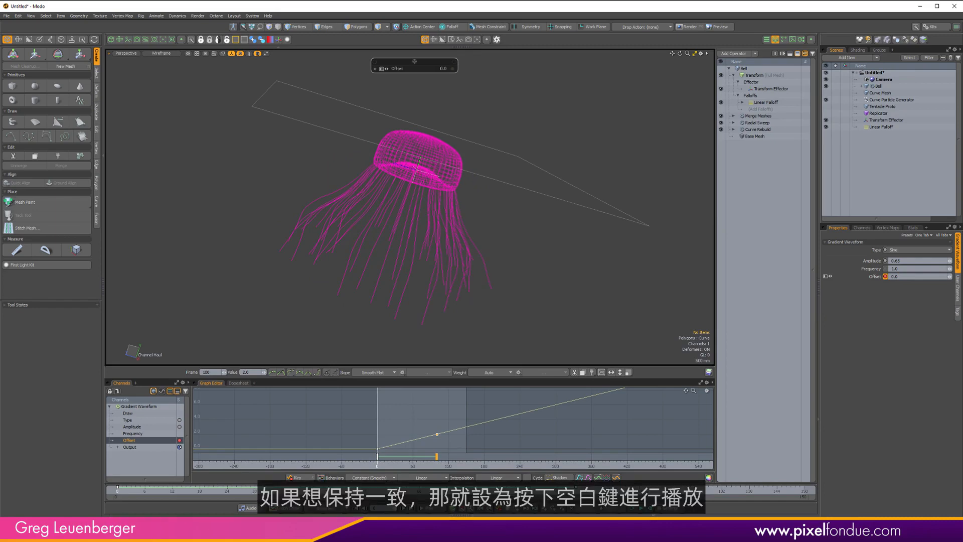
key("space")
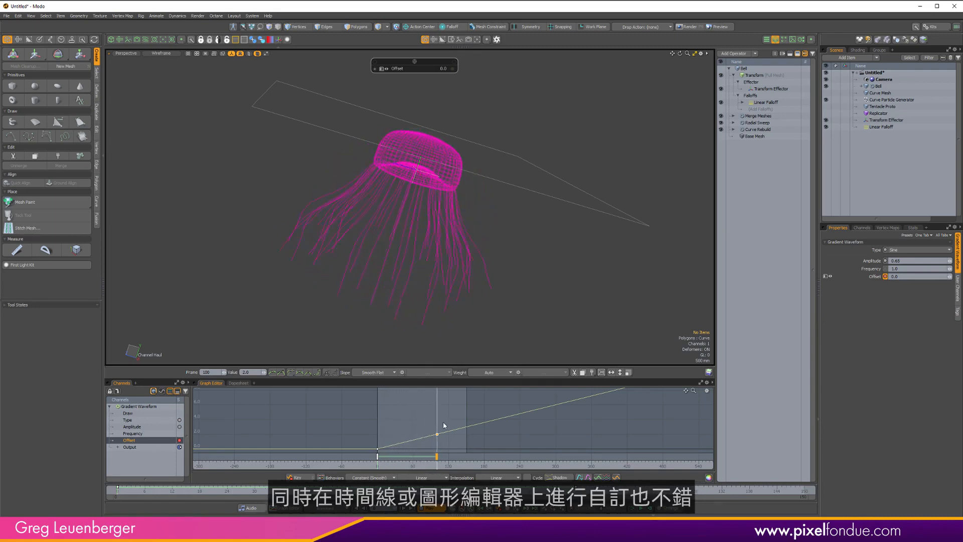
left_click(450, 465)
key("space")
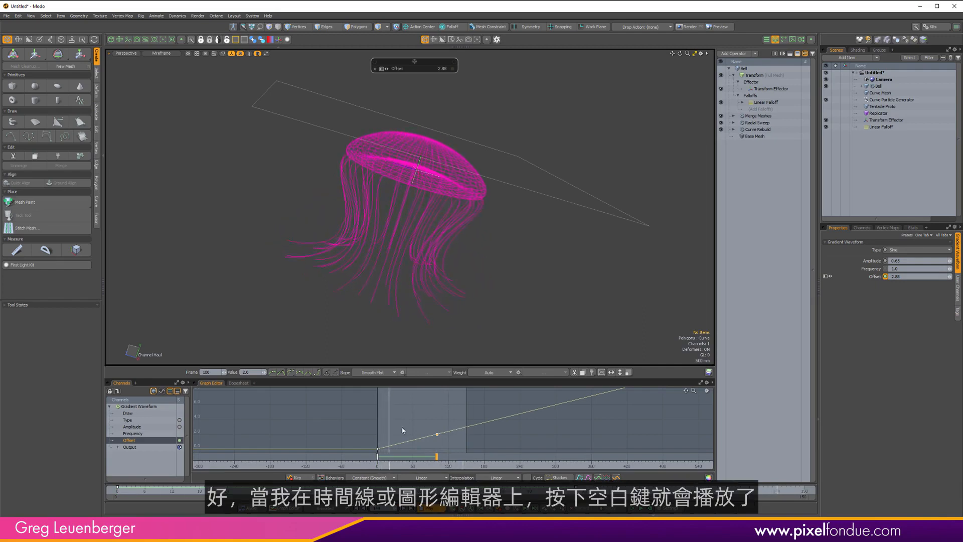
key("space")
key("space")
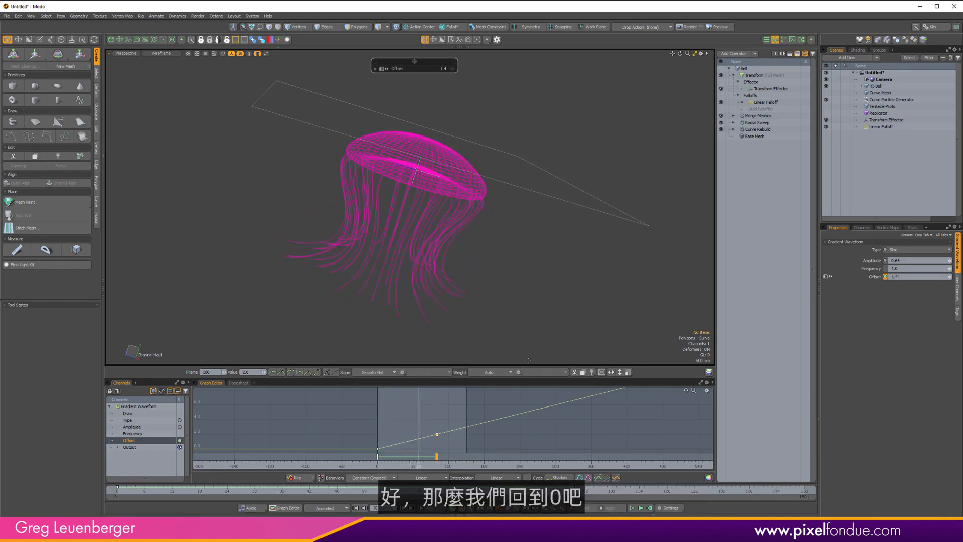
left_click(118, 496)
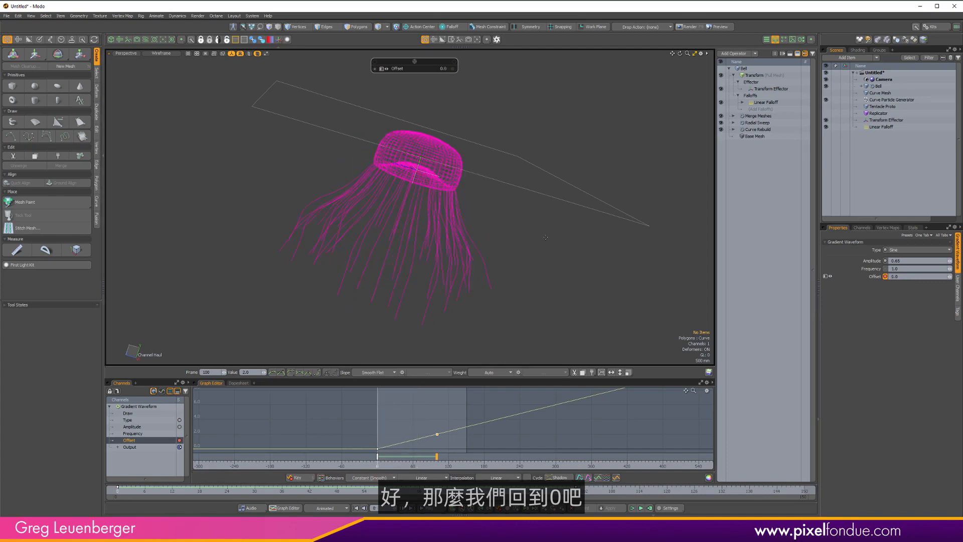
left_click_drag(516, 251, 507, 254, "alt+shift")
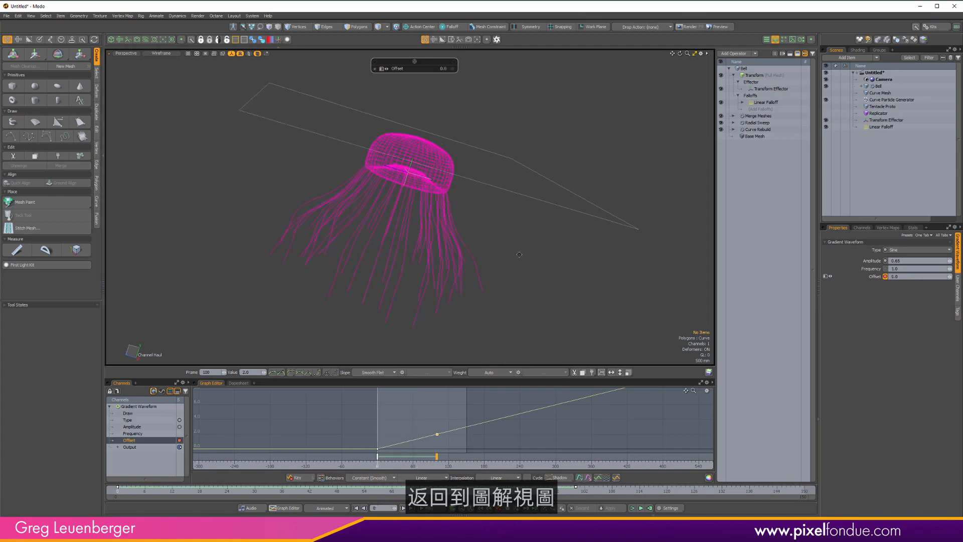
Switch the lower panel to the schematic and reveal the Transform (Full Mesh) deformer node fed by the Linear Falloff.
key("ctrl+Tab")
left_click_drag(513, 419, 464, 444, "alt")
scroll(500, 417, "down", 2)
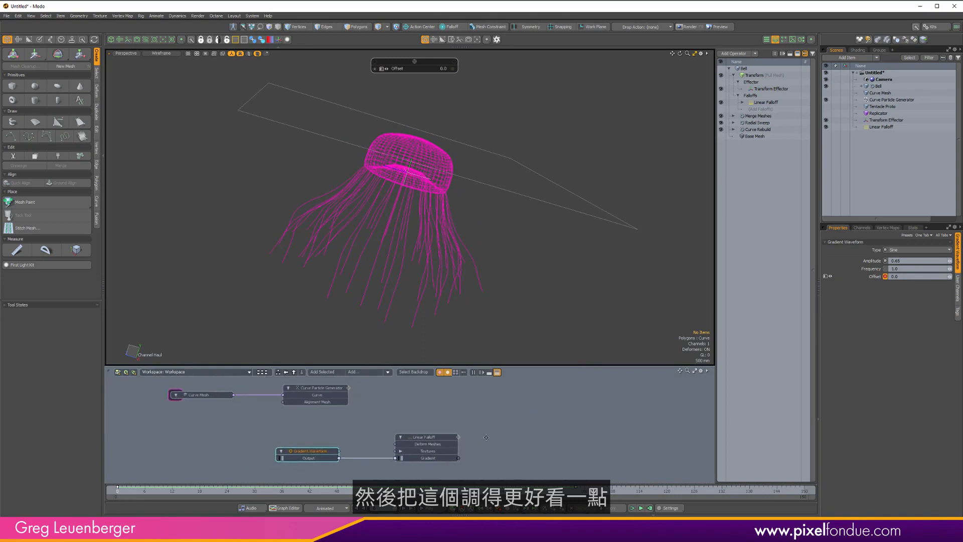
scroll(467, 441, "up", 3)
scroll(472, 439, "down", 3)
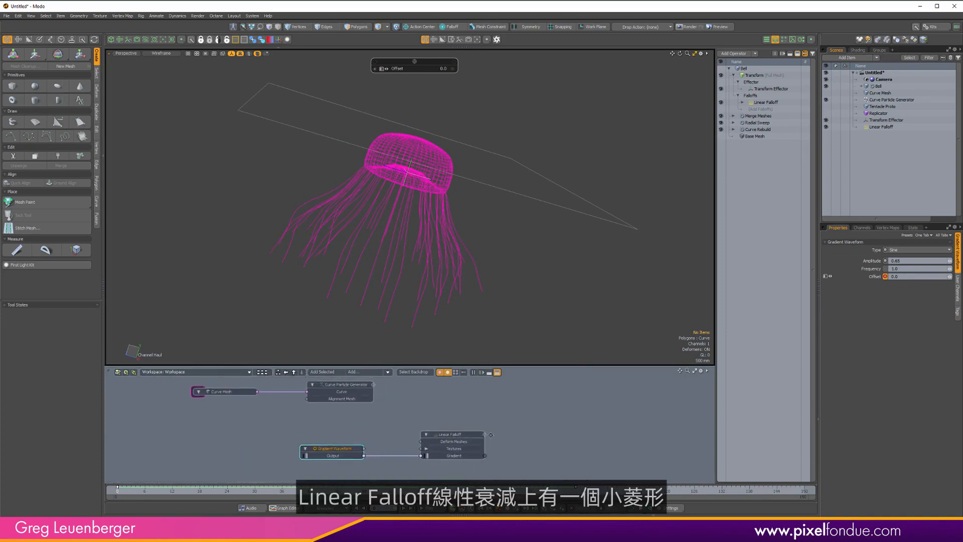
double_click(478, 437)
left_click_drag(471, 427, 609, 428)
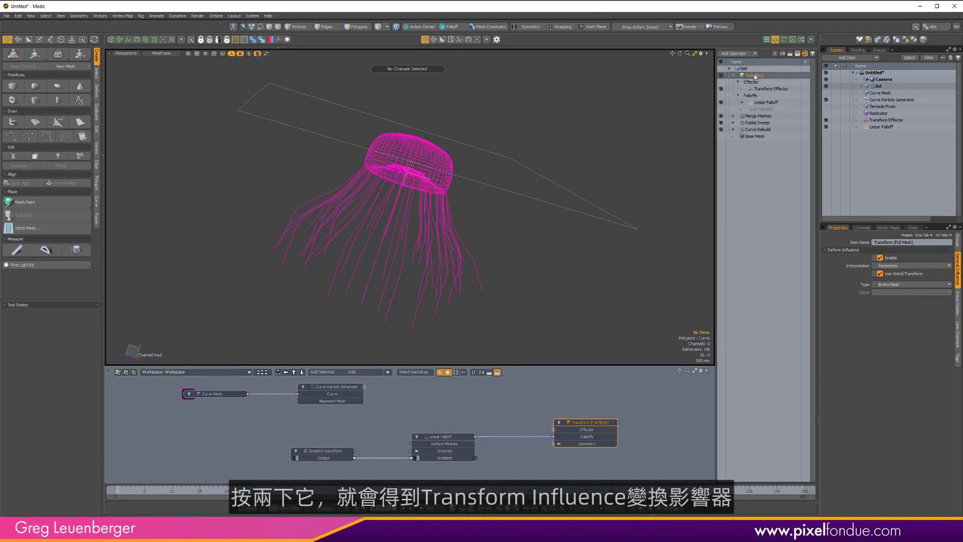
scroll(559, 441, "up", 3)
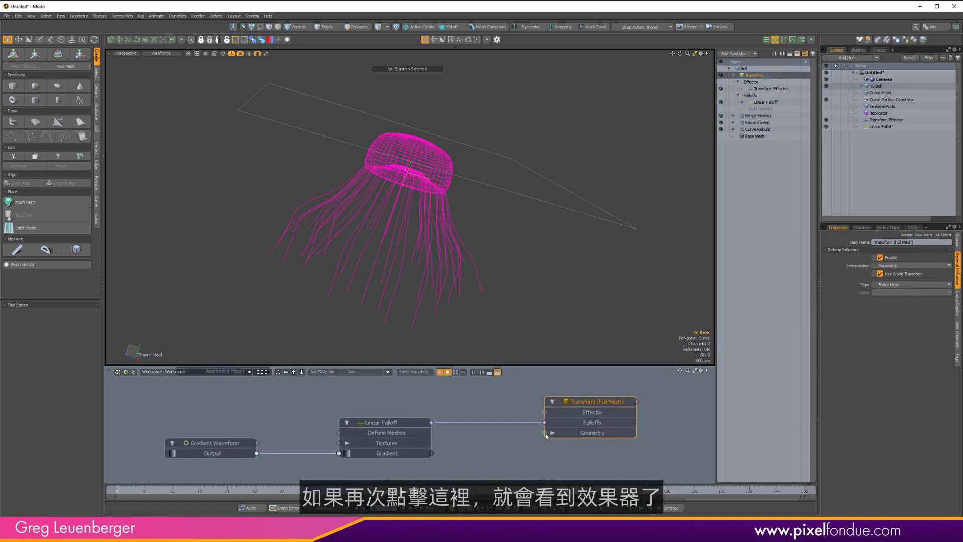
Show the Transform Effector node in the schematic and clear the curve mesh nodes out of the layout.
left_click(547, 415)
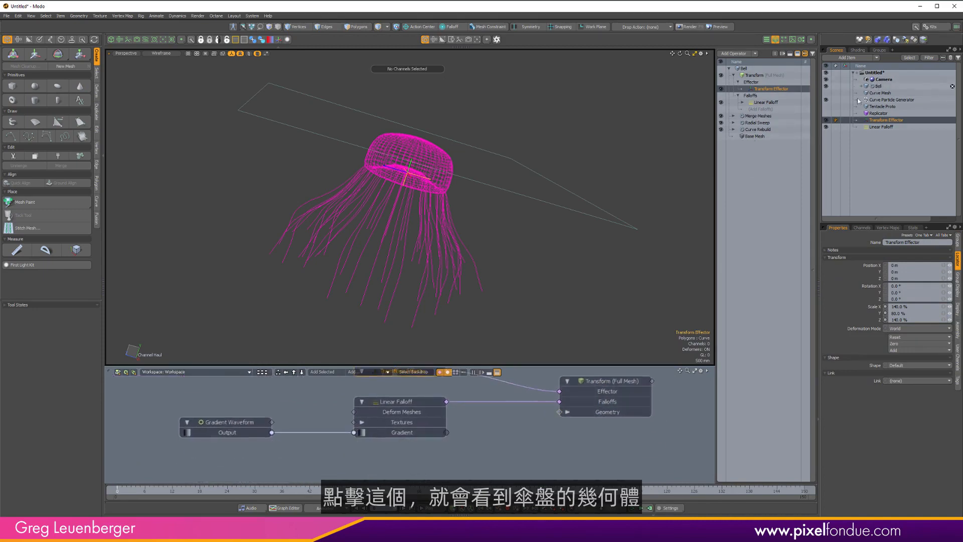
scroll(525, 446, "down", 5)
left_click_drag(525, 436, 531, 446, "alt")
scroll(442, 401, "up", 2)
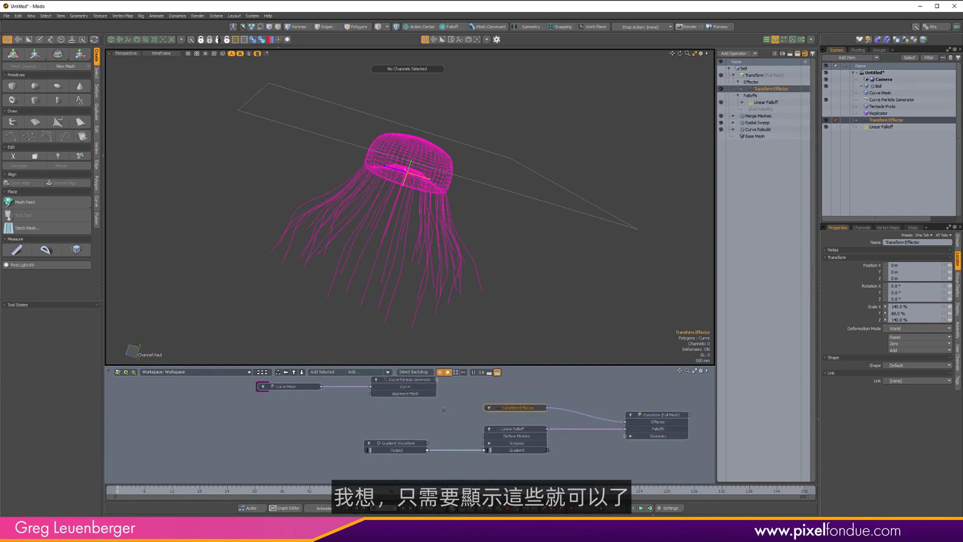
left_click_drag(246, 408, 277, 393, "alt")
scroll(464, 418, "down", 4)
left_click_drag(464, 419, 371, 409, "alt")
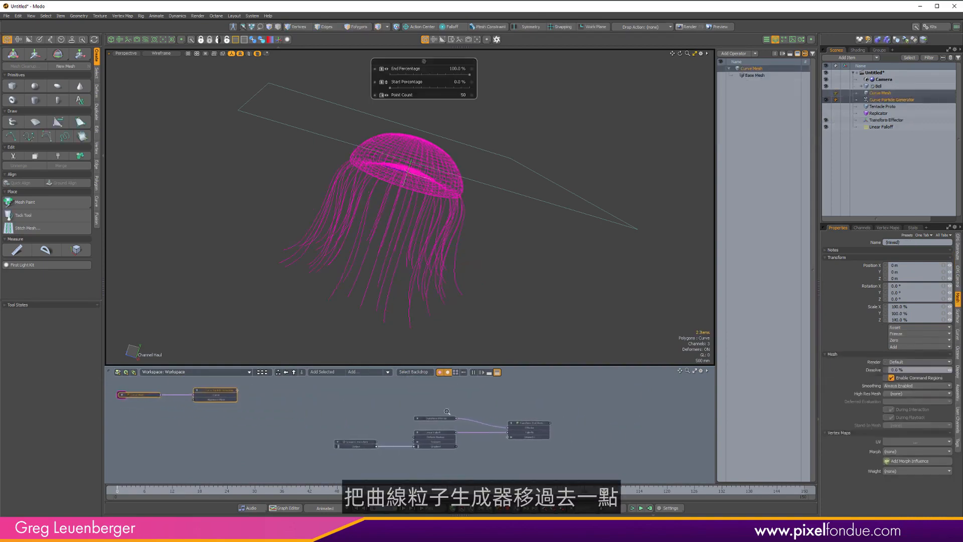
scroll(467, 401, "up", 4)
left_click_drag(485, 399, 450, 397, "alt")
left_click(517, 379)
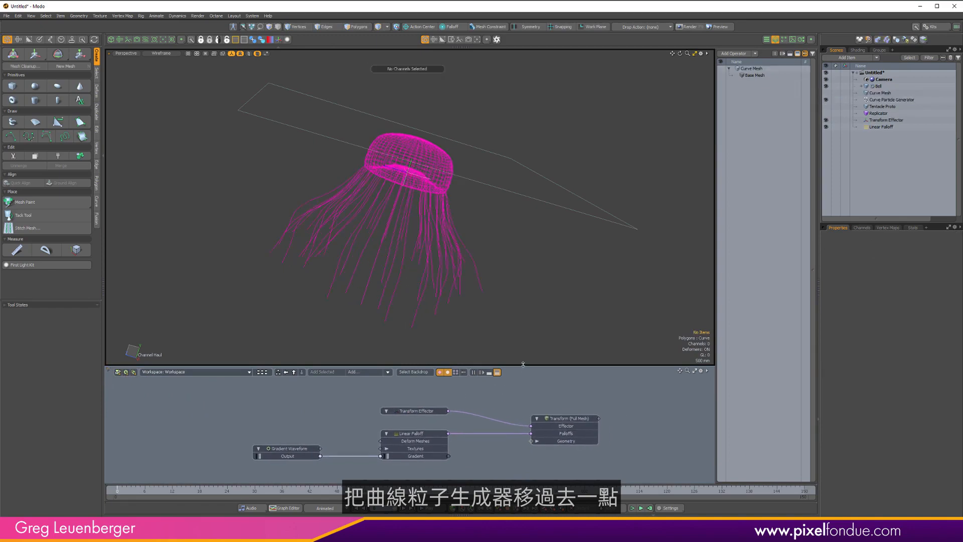
Enlarge the schematic and disconnect the Linear Falloff from the Transform deformer's Falloffs input.
left_click_drag(522, 365, 518, 296)
left_click_drag(460, 356, 442, 355, "alt")
left_click_drag(441, 355, 491, 304, "ctrl+alt")
left_click_drag(492, 304, 492, 345, "ctrl+alt")
left_click_drag(492, 345, 500, 344, "ctrl+alt")
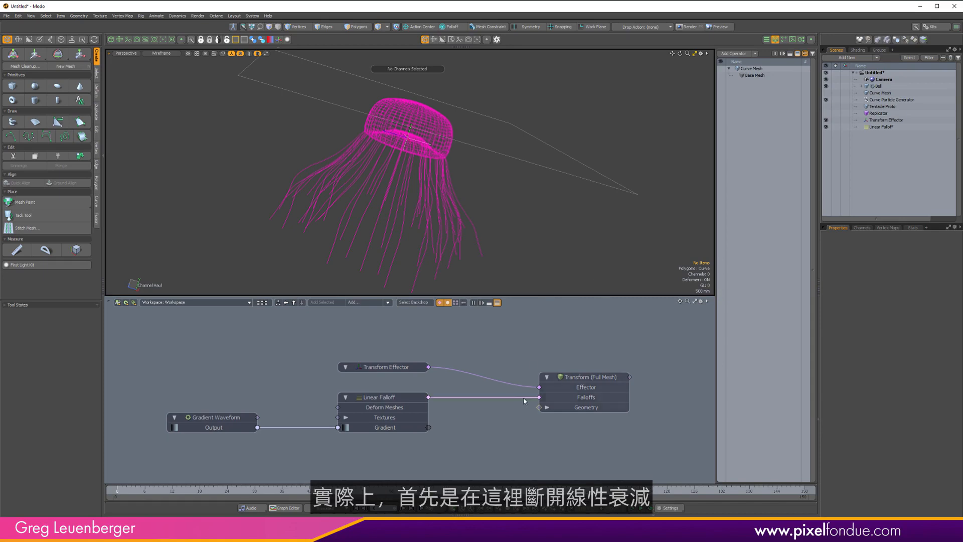
left_click_drag(524, 397, 477, 422)
scroll(479, 418, "down", 2)
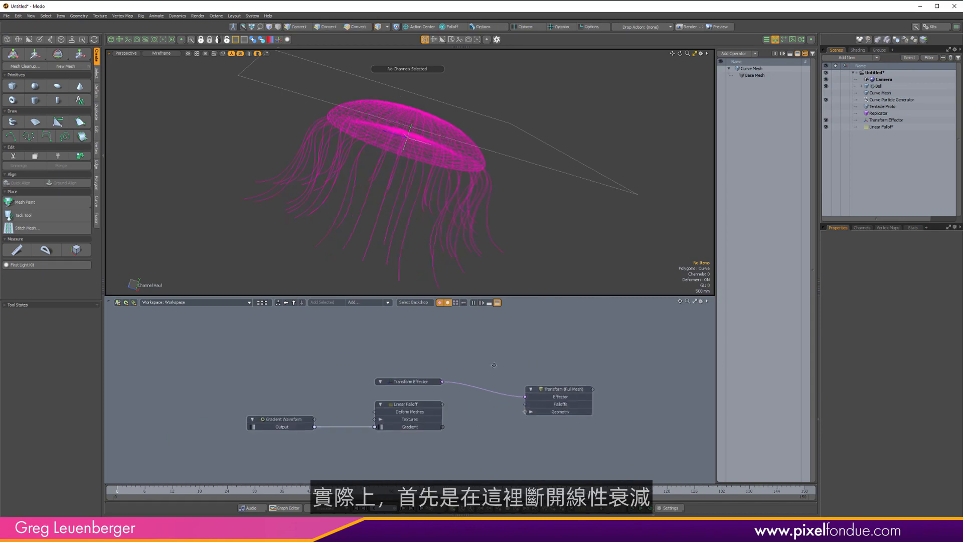
Add a Blend Falloff node and connect it to the Transform deformer's Falloffs input.
left_click_drag(479, 217, 397, 193, "alt")
left_click_drag(241, 453, 343, 438)
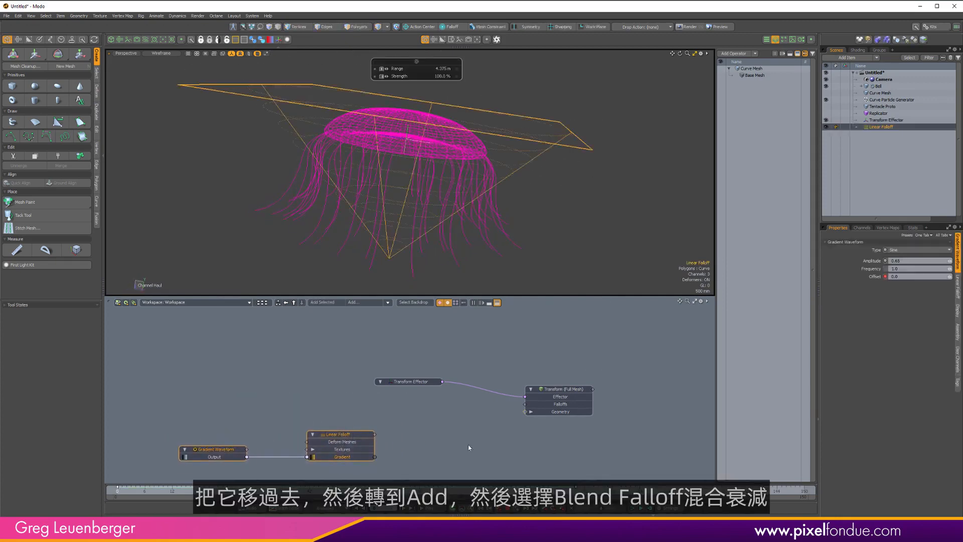
left_click(468, 445)
left_click(367, 301)
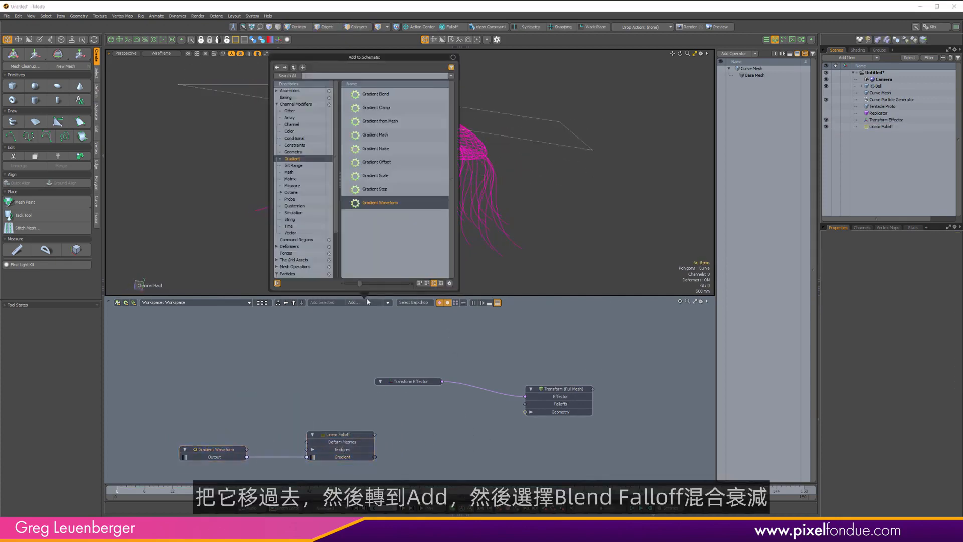
type("blend fa")
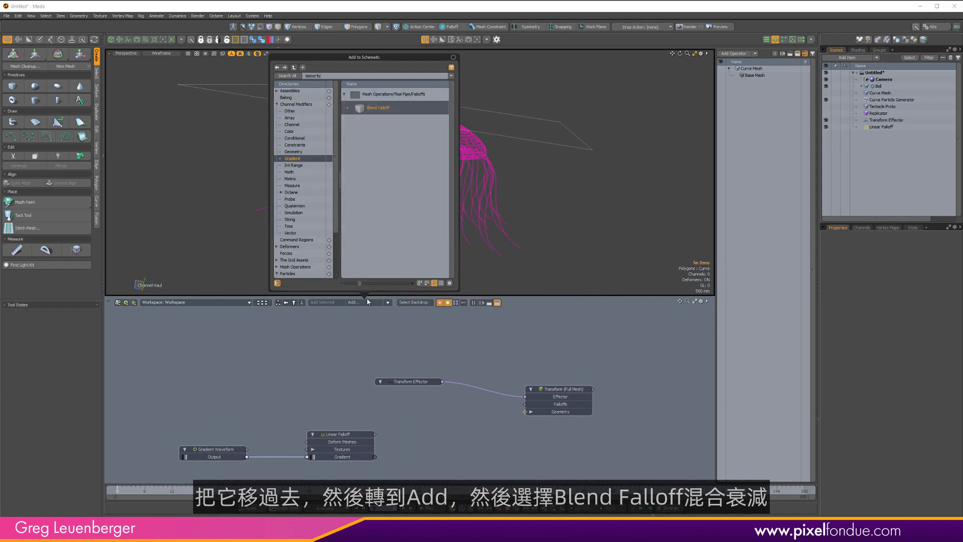
key("Return")
left_click_drag(472, 404, 525, 404)
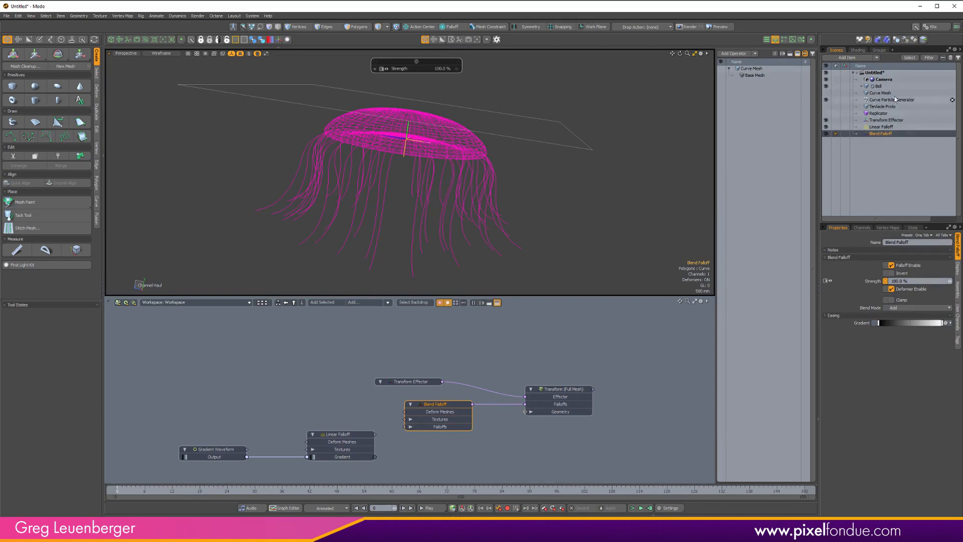
Set the Blend Falloff's Blend Mode to Multiply.
left_click(878, 86)
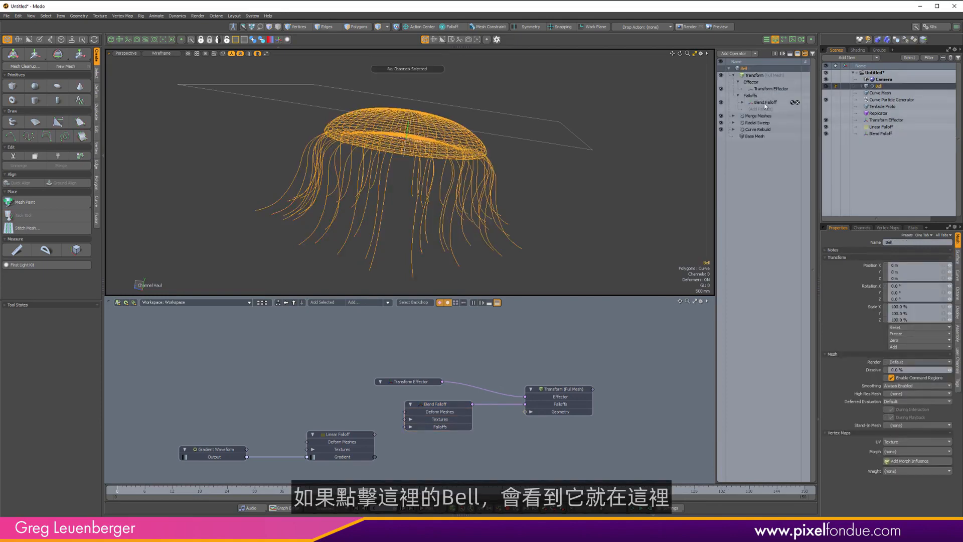
left_click(444, 405)
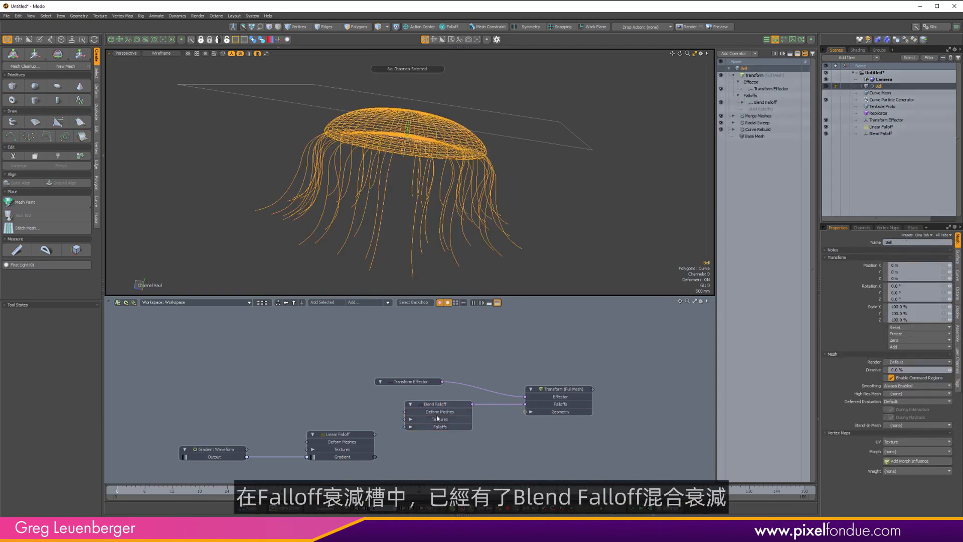
left_click_drag(403, 462, 424, 451, "alt")
scroll(406, 456, "up", 1)
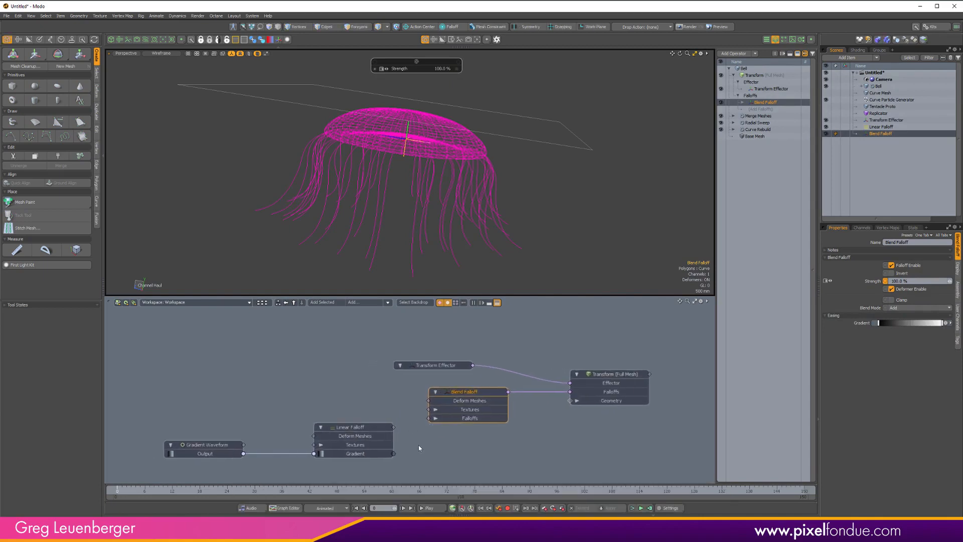
left_click(941, 307)
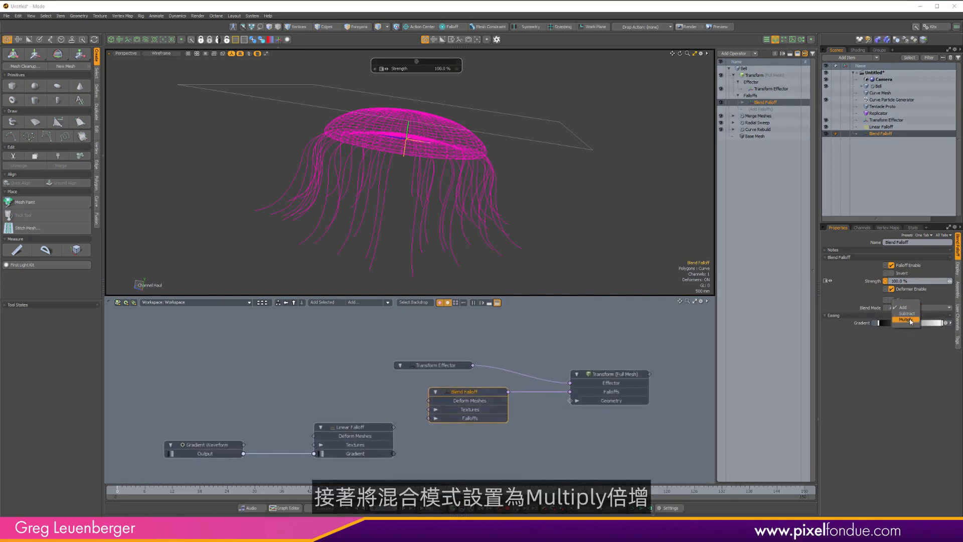
left_click(903, 320)
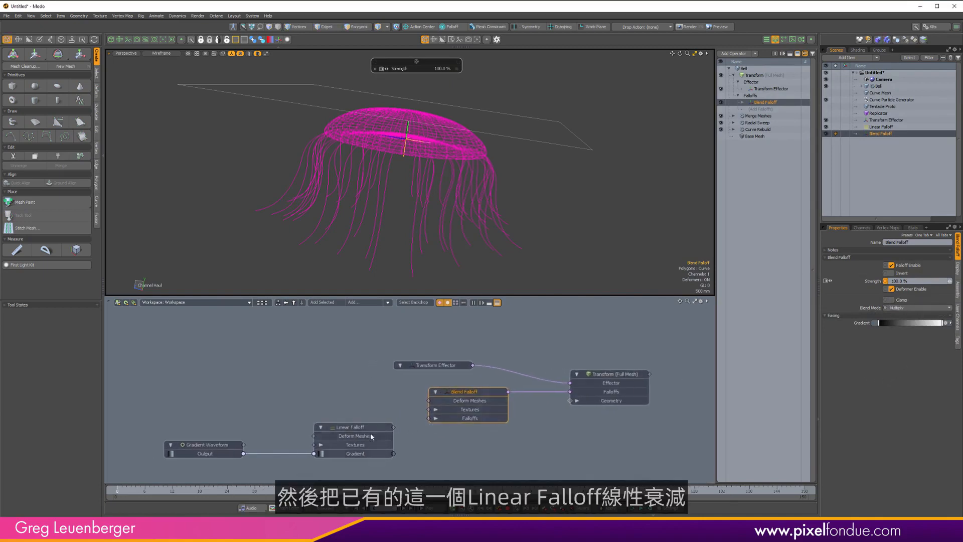
Connect the Linear Falloff's output into the Blend Falloff's Falloffs input.
left_click_drag(371, 436, 377, 433, "alt")
left_click_drag(192, 405, 436, 415)
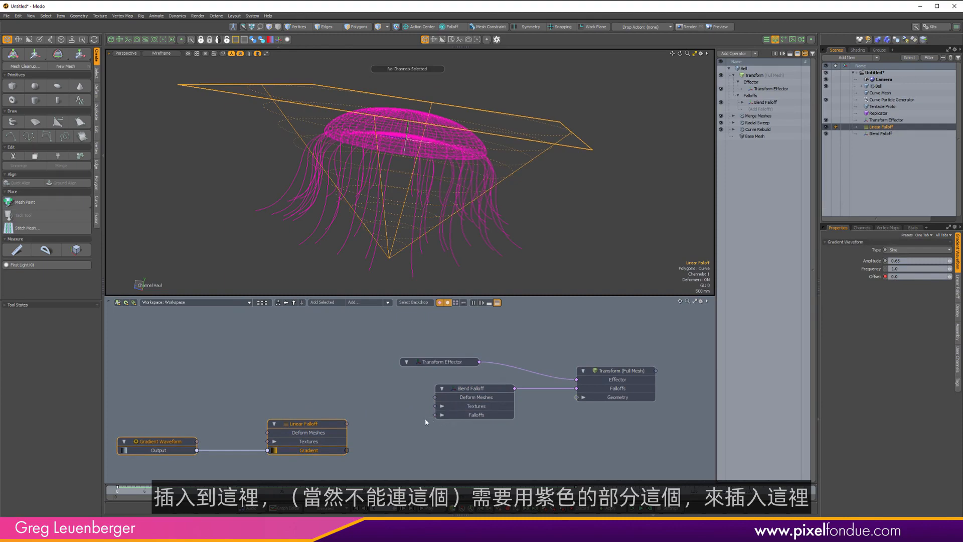
left_click(350, 454)
left_click_drag(359, 454, 435, 415)
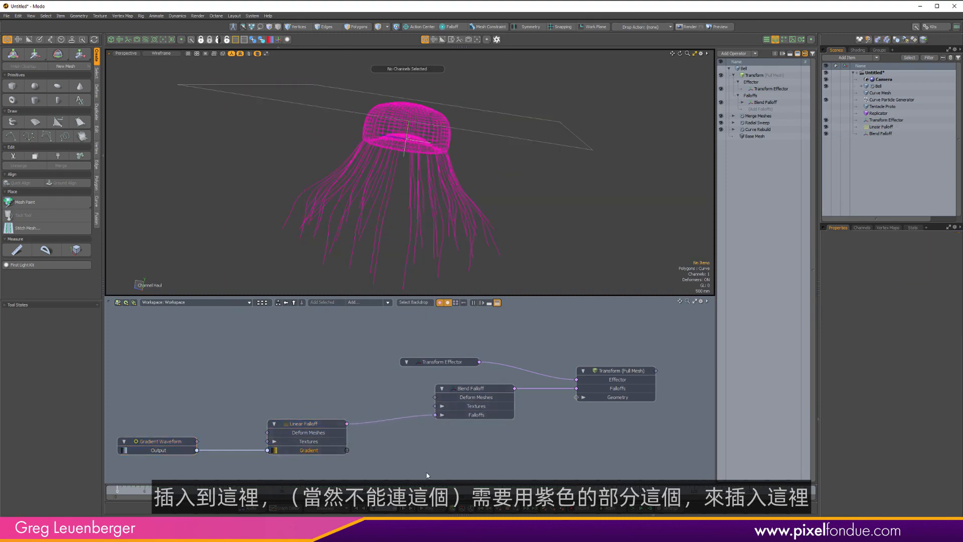
mouse_move(120, 490)
left_mouse_down()
mouse_move(670, 491)
mouse_move(118, 490)
left_mouse_up()
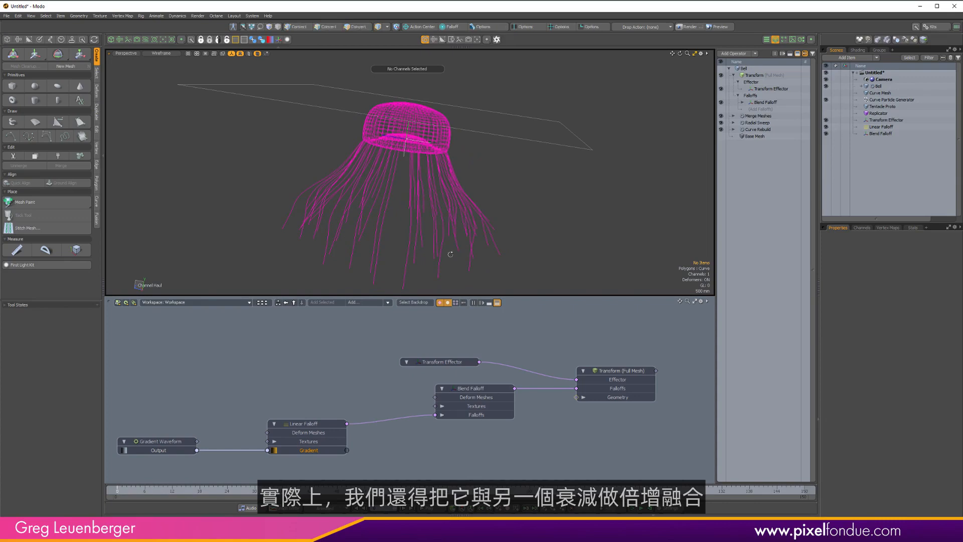
Examine the bell's upper vertices in the front view to identify the region that should deform most.
left_click_drag(449, 254, 551, 227, "alt")
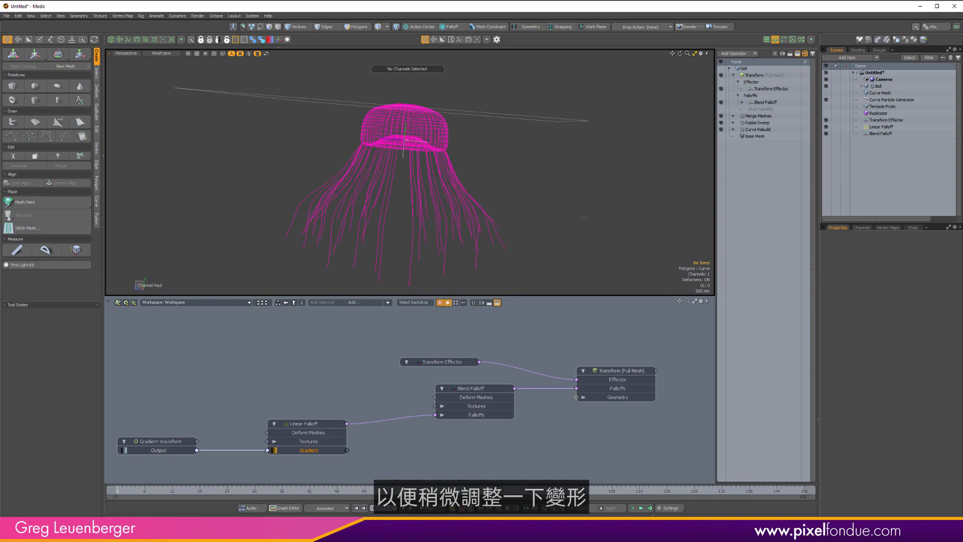
mouse_move(517, 163)
left_mouse_down("alt")
mouse_move(488, 152)
mouse_move(526, 154)
left_mouse_up("alt")
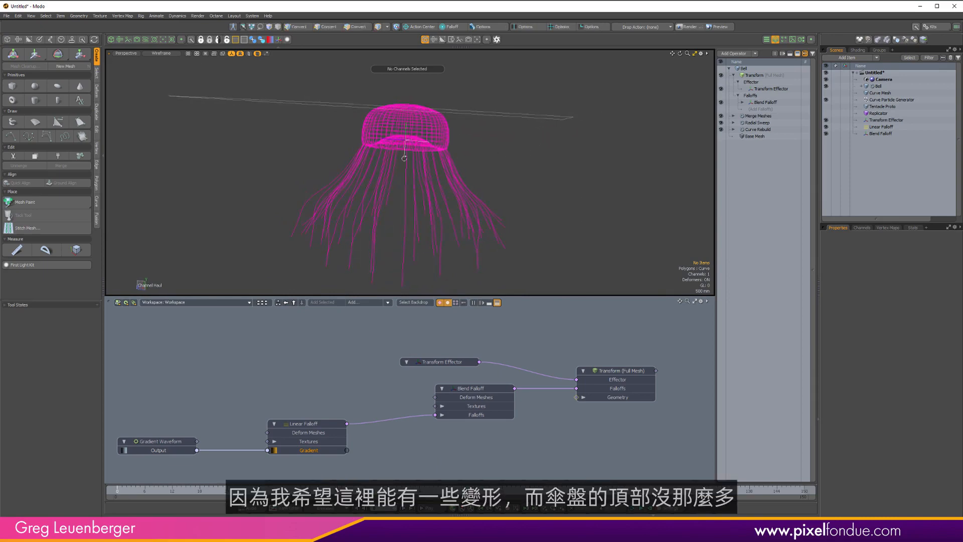
left_click_drag(405, 158, 413, 150, "alt")
key("ctrl+space")
left_click(437, 163)
left_click_drag(428, 84, 451, 134, "alt+shift")
scroll(452, 135, "up", 4)
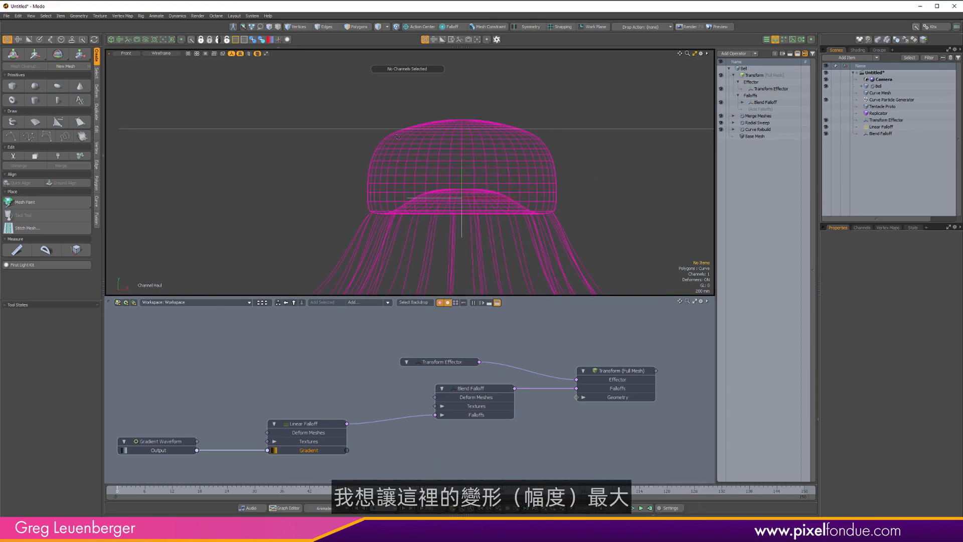
key("1")
left_click_drag(346, 174, 572, 133)
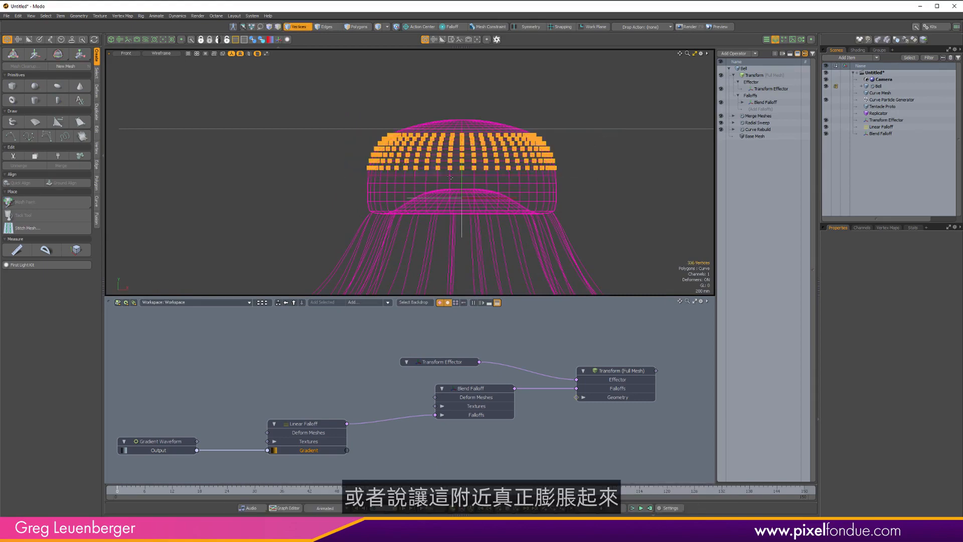
left_click(256, 229)
scroll(390, 331, "down", 5)
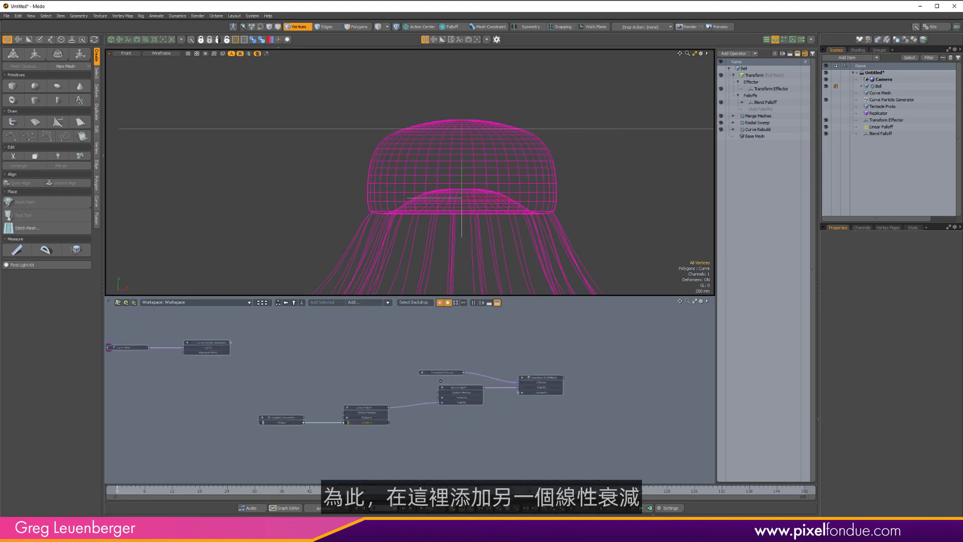
Add a second Linear Falloff node to the schematic.
left_click(355, 303)
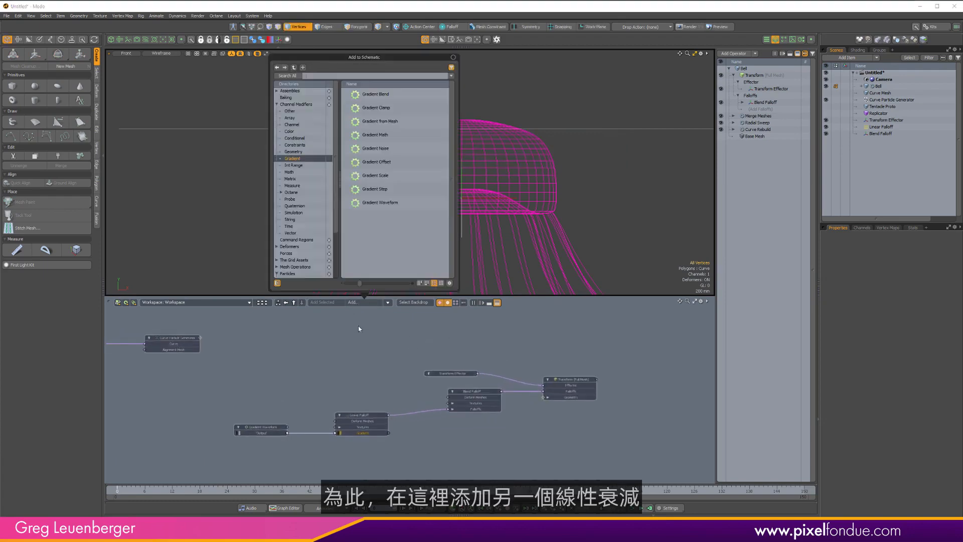
type("linear")
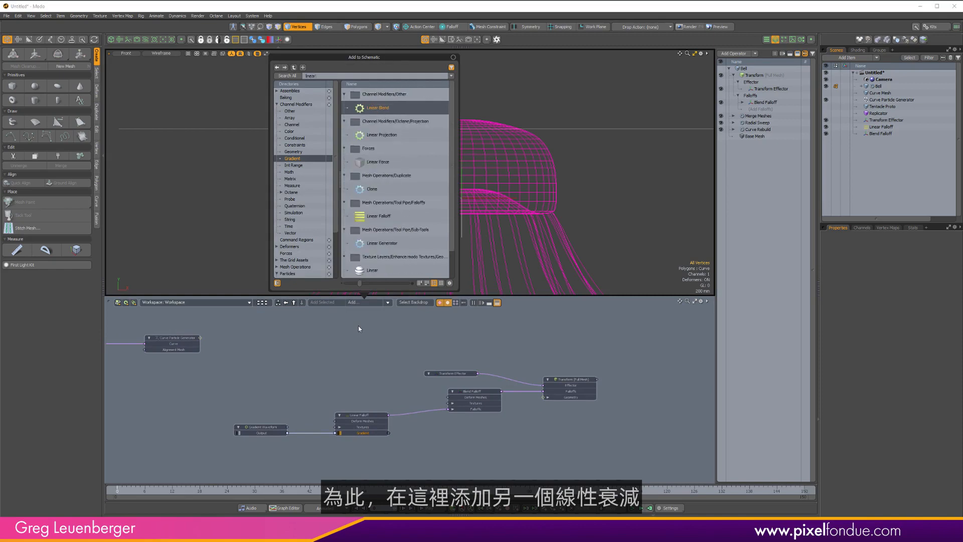
double_click(379, 215)
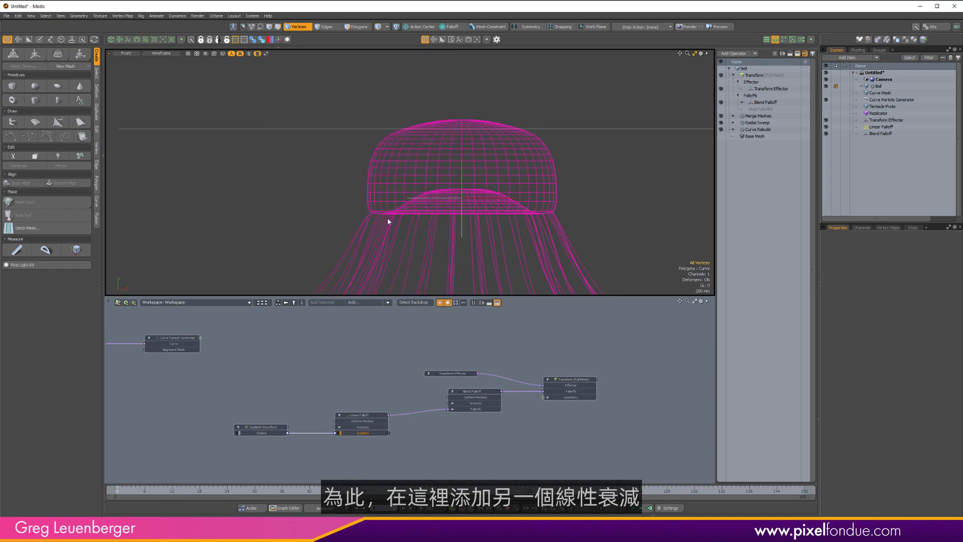
left_click_drag(392, 385, 361, 387)
scroll(553, 183, "down", 8)
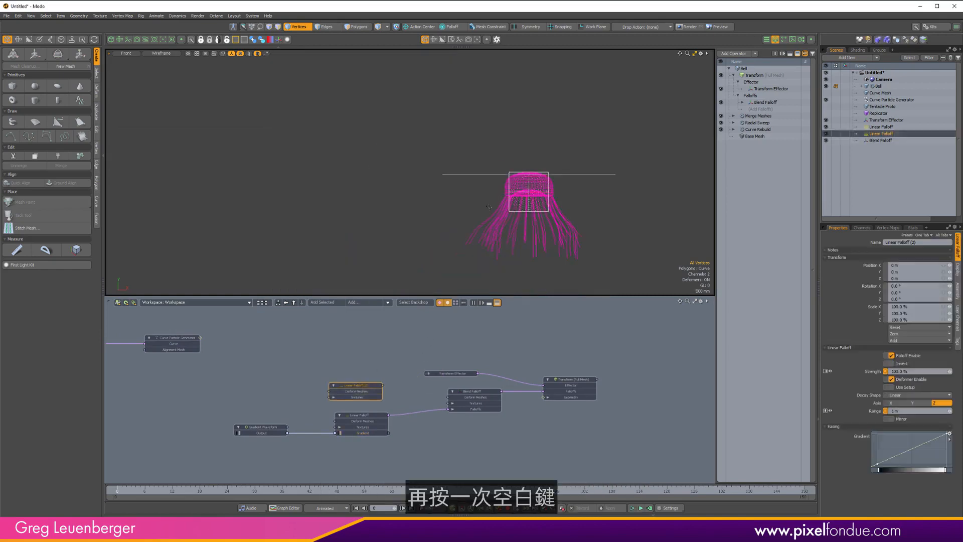
Set the new Linear Falloff's axis to Y and enable Invert.
left_click_drag(539, 186, 442, 189, "alt+shift")
scroll(442, 189, "up", 2)
key("space")
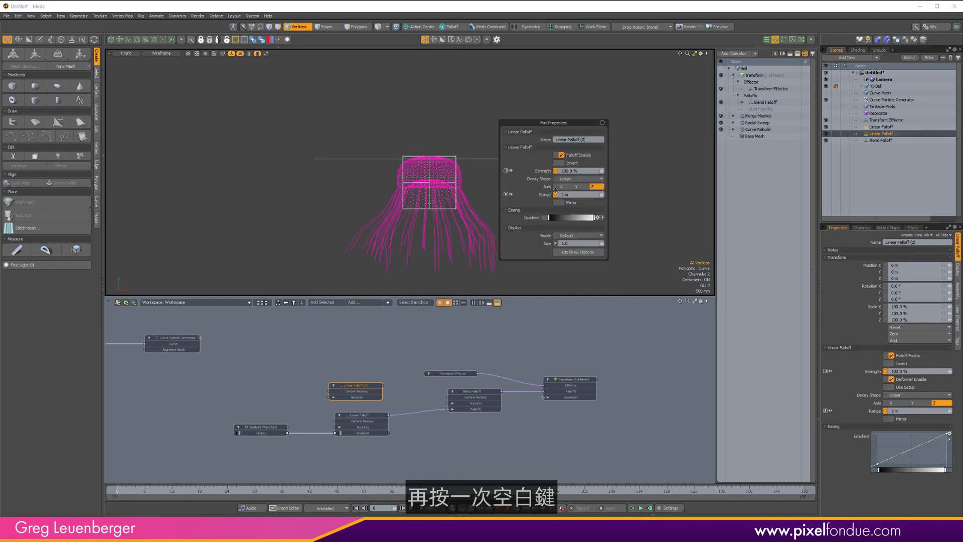
left_click(577, 187)
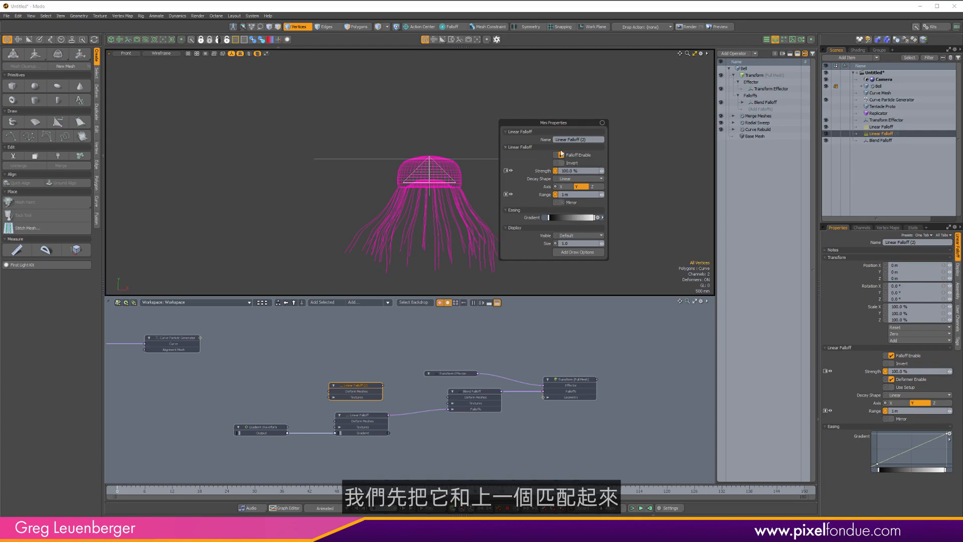
left_click(574, 164)
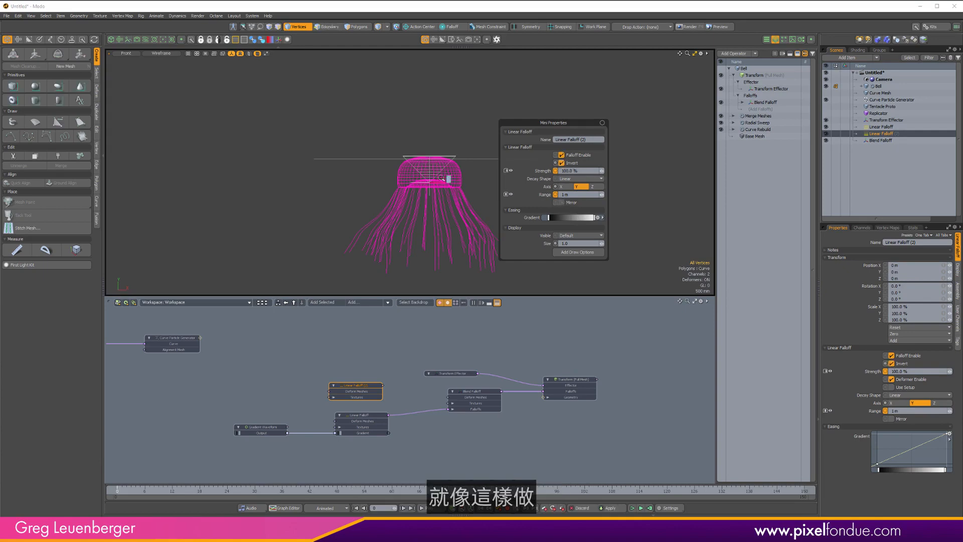
Increase the second Linear Falloff's range to about 3.04 m.
key("c")
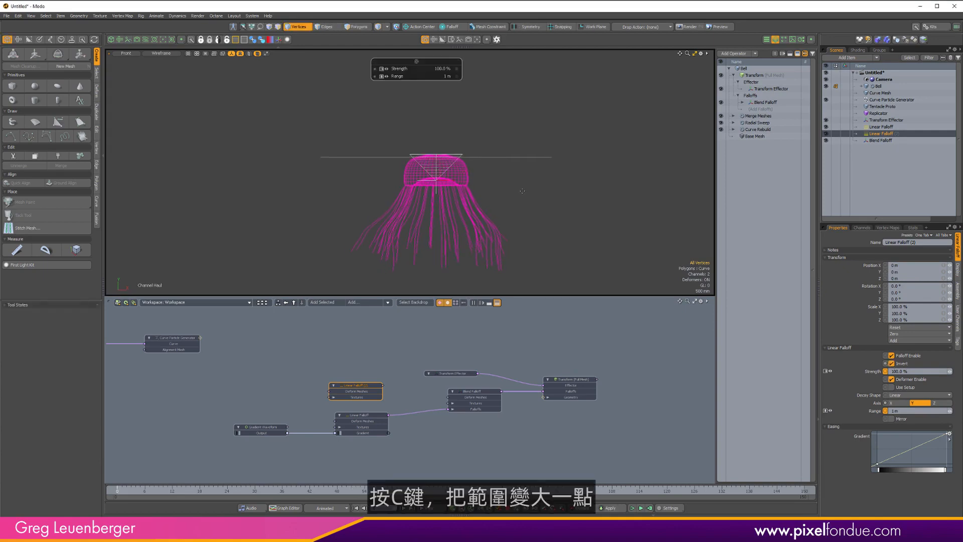
middle_click_drag(514, 202, 592, 202)
key("w")
left_click(543, 265)
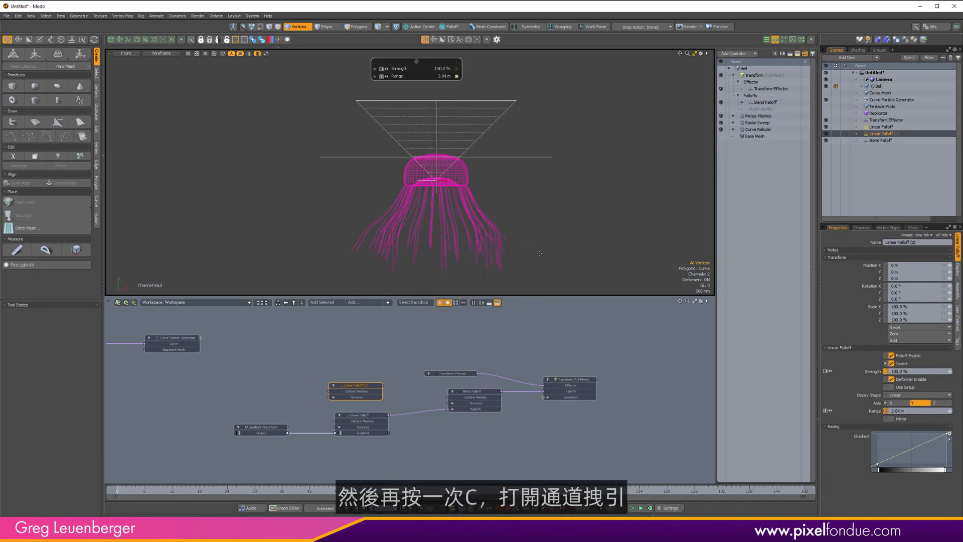
Move the second Linear Falloff down below the bell, to about -2.16 m in Y.
key("5")
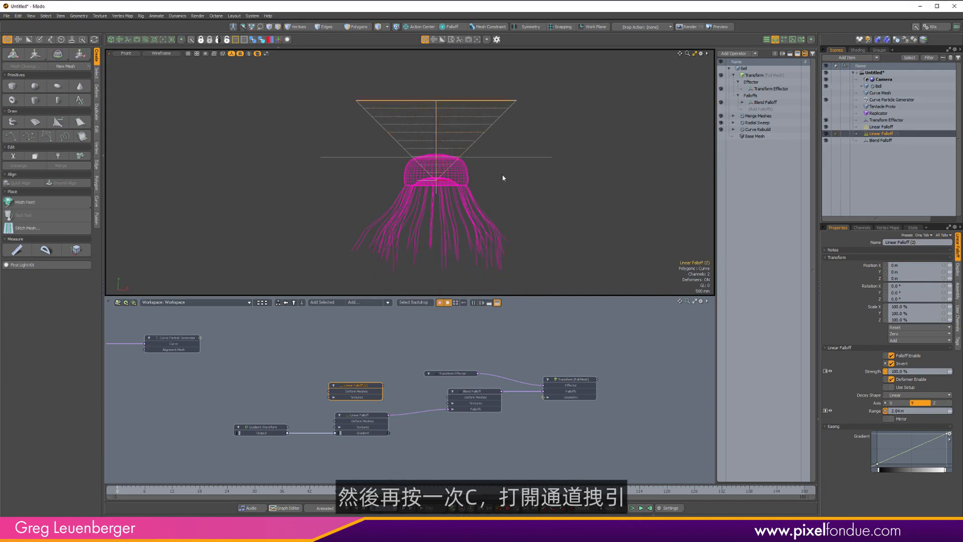
key("w")
left_click_drag(436, 150, 431, 237)
left_click_drag(431, 237, 556, 219, "ctrl+alt")
mouse_move(557, 219)
left_mouse_down("alt+shift")
mouse_move(575, 214)
mouse_move(541, 213)
left_mouse_up("alt+shift")
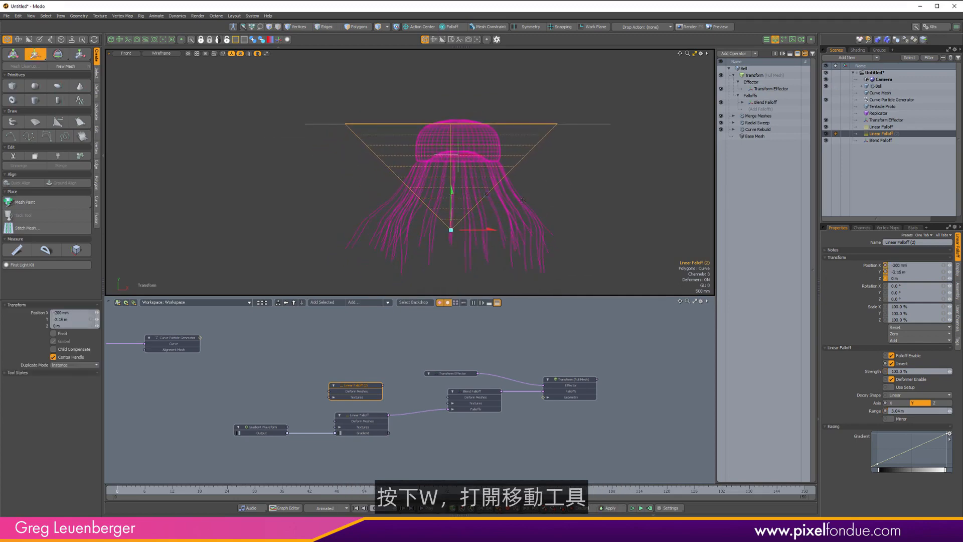
Widen the falloff's range to about 3.73 m and move it further down to about -2.88 m in Y.
key("c")
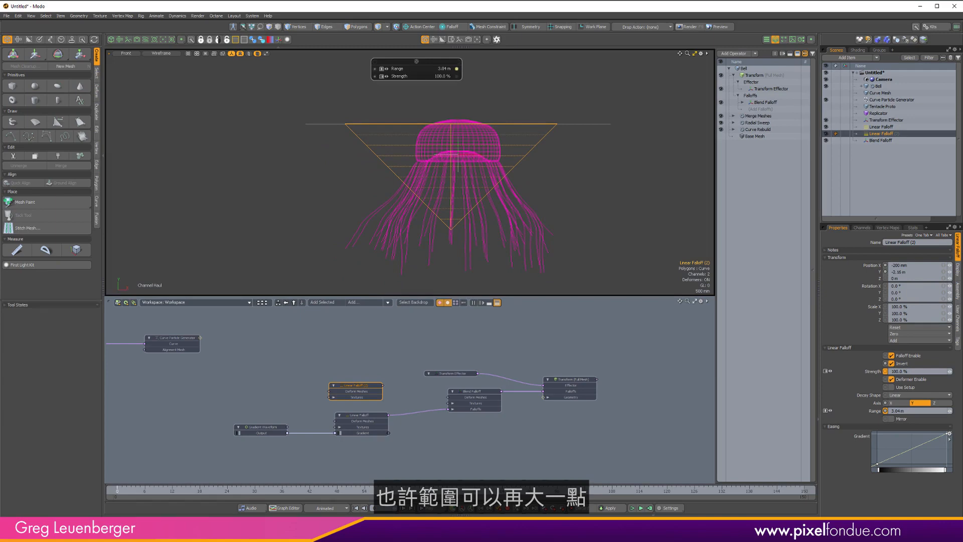
middle_click_drag(500, 196, 535, 196)
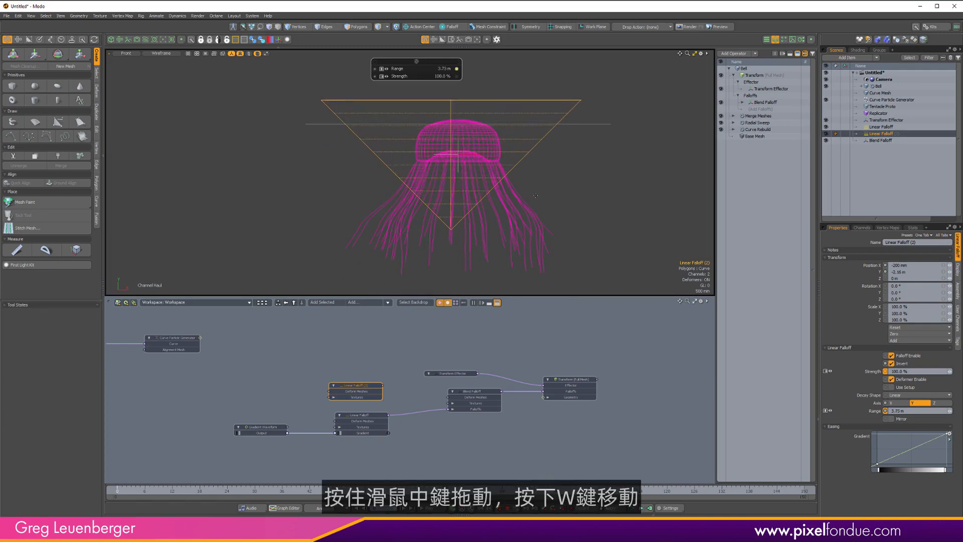
key("space")
key("w")
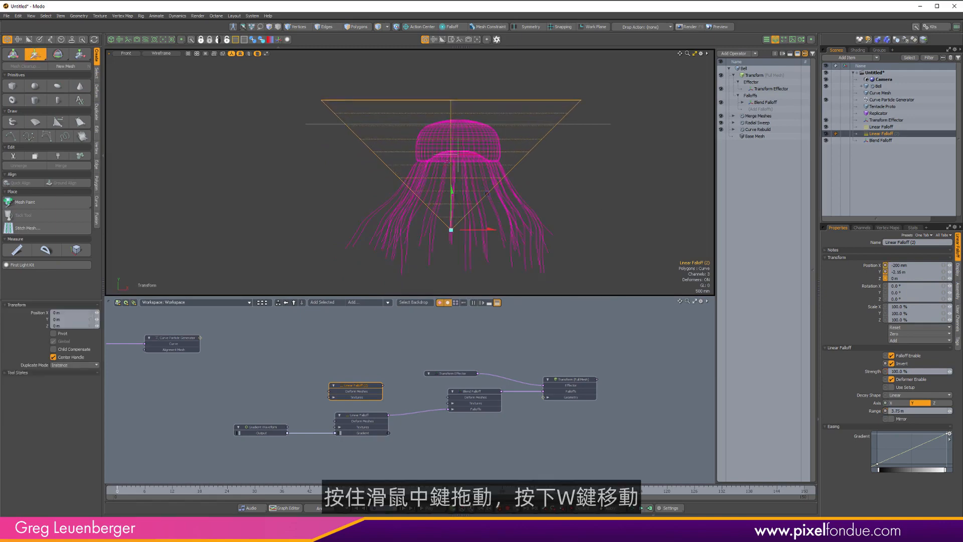
left_click_drag(451, 190, 452, 214)
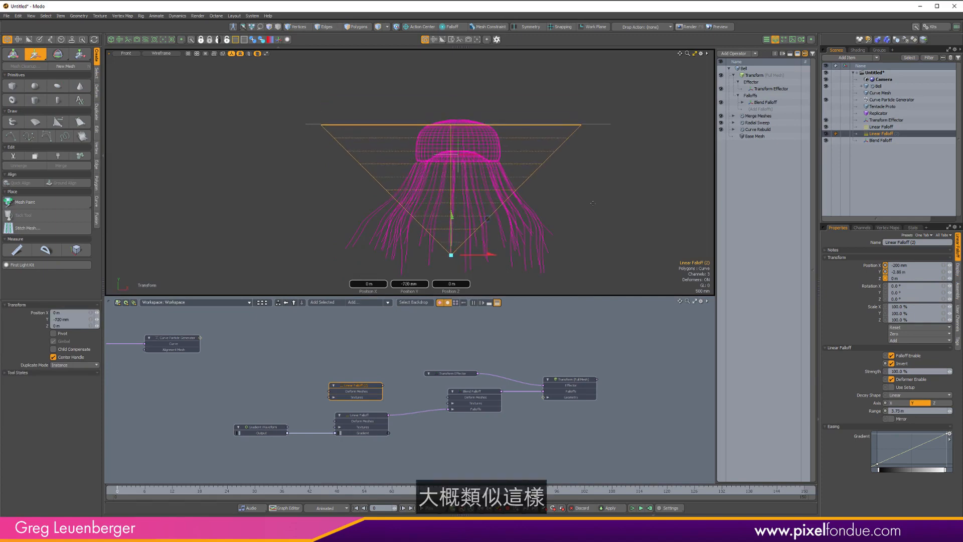
Connect Linear Falloff (2)'s output into the Blend Falloff's Falloffs input.
scroll(565, 208, "down", 2)
left_click_drag(566, 208, 530, 208, "alt")
scroll(408, 382, "up", 3)
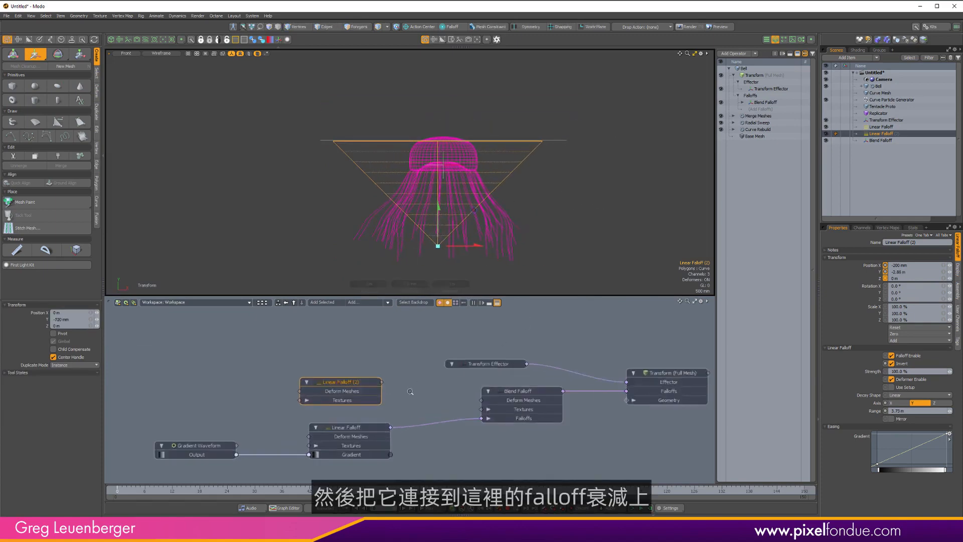
left_click_drag(381, 381, 505, 420)
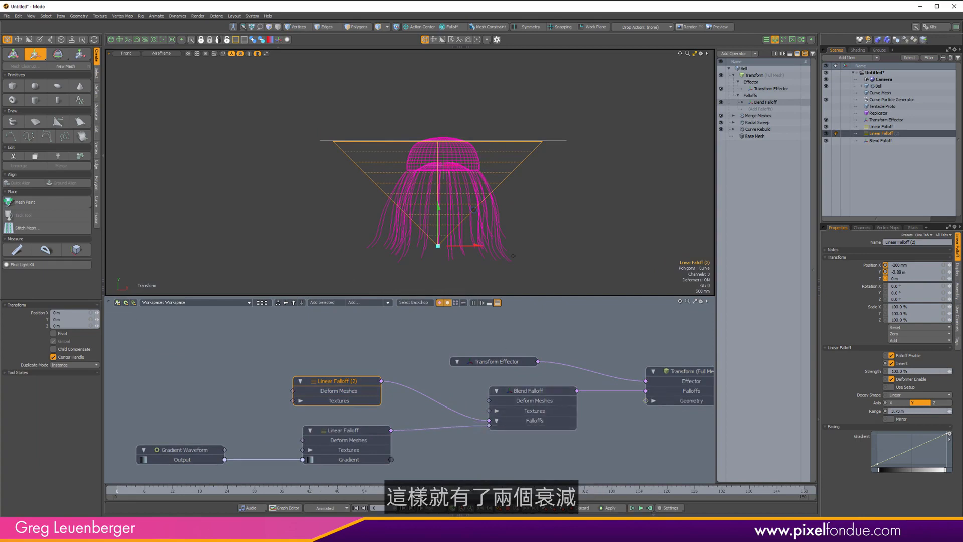
Scrub the timeline and zoom the viewport to review the tentacle animation with both falloffs.
left_click_drag(488, 236, 504, 212, "alt")
left_click_drag(116, 494, 204, 494)
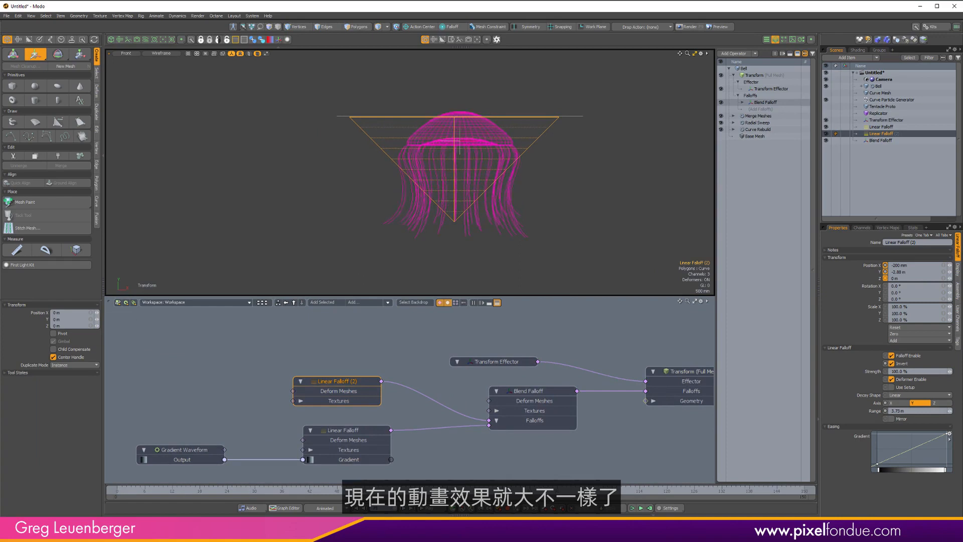
left_click_drag(626, 494, 648, 494)
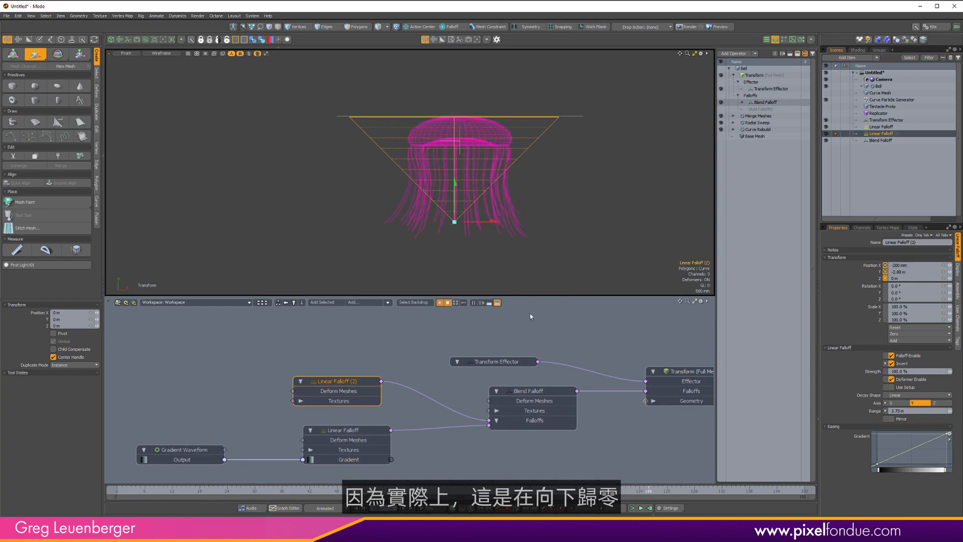
key("space")
scroll(455, 223, "up", 6)
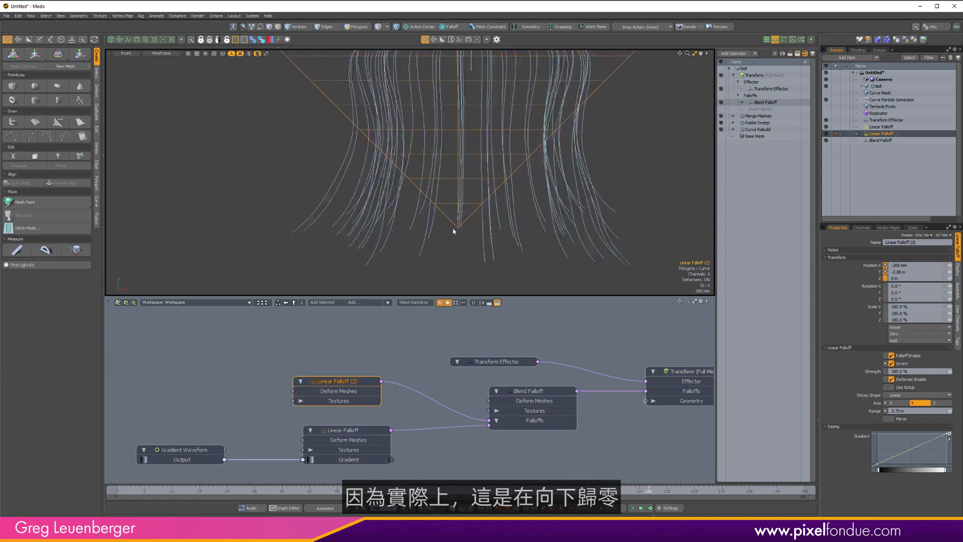
scroll(459, 229, "down", 4)
scroll(459, 229, "up", 4)
scroll(439, 254, "down", 4)
left_click_drag(439, 254, 424, 264, "alt")
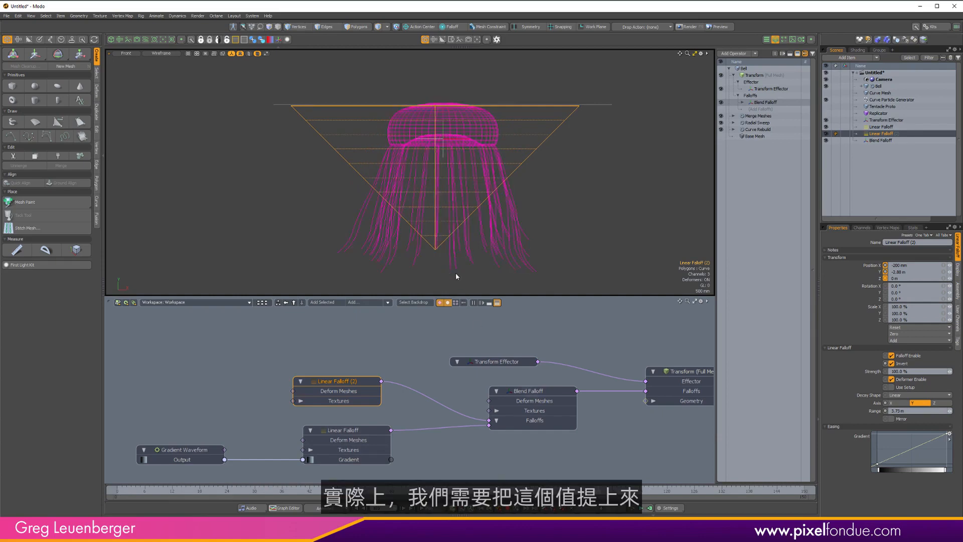
Try adjusting keys on Linear Falloff (2)'s easing gradient, undoing the last two changes.
left_click_drag(889, 460, 890, 418)
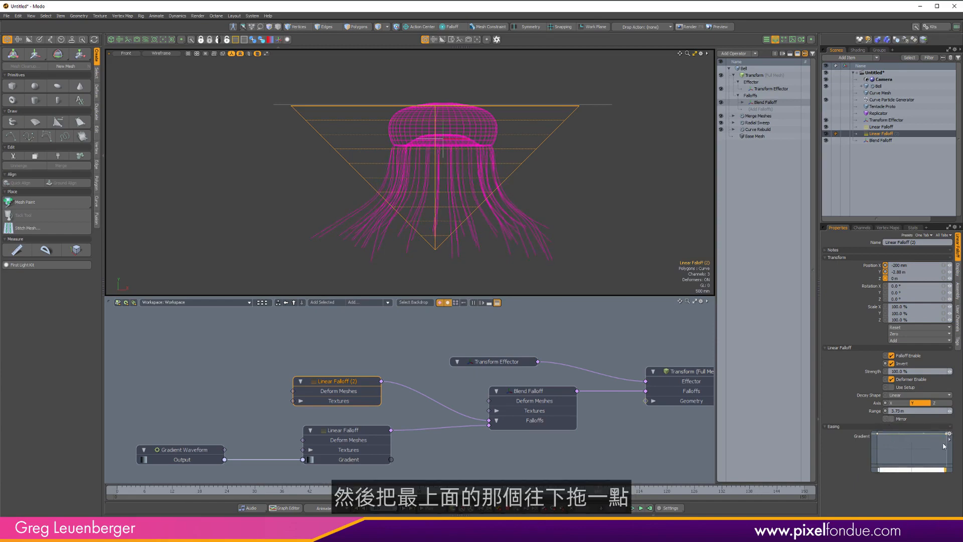
left_click_drag(950, 434, 947, 453)
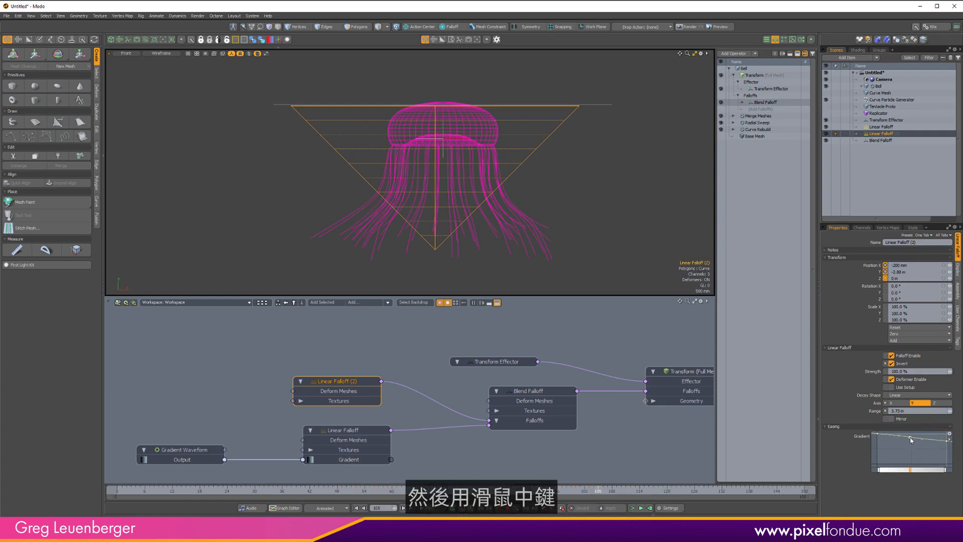
middle_click_drag(912, 471, 915, 474)
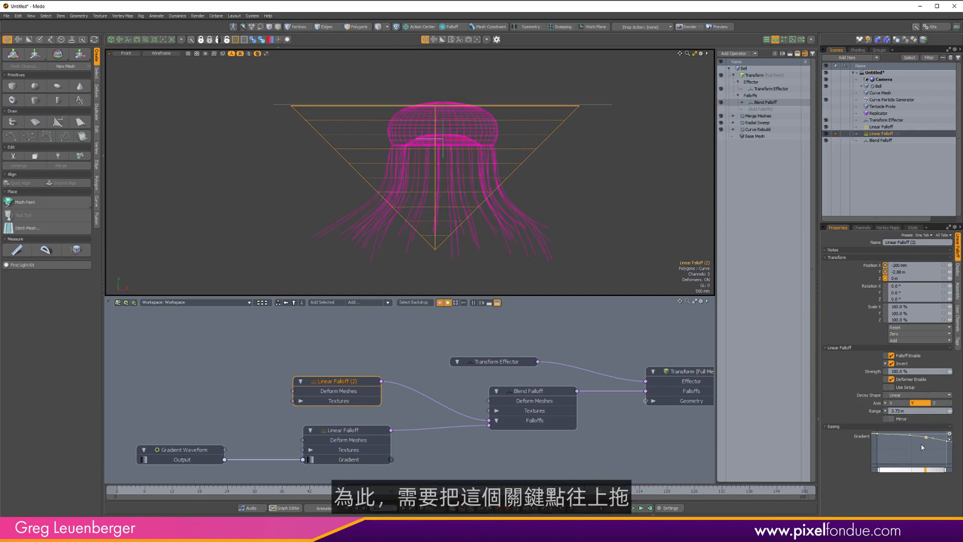
left_click_drag(933, 440, 932, 438)
key("ctrl+z")
key("ctrl+z")
Open the Gradient Editor for the easing curve and raise a middle key to about 130.72 %.
left_click(950, 435)
left_click(945, 442)
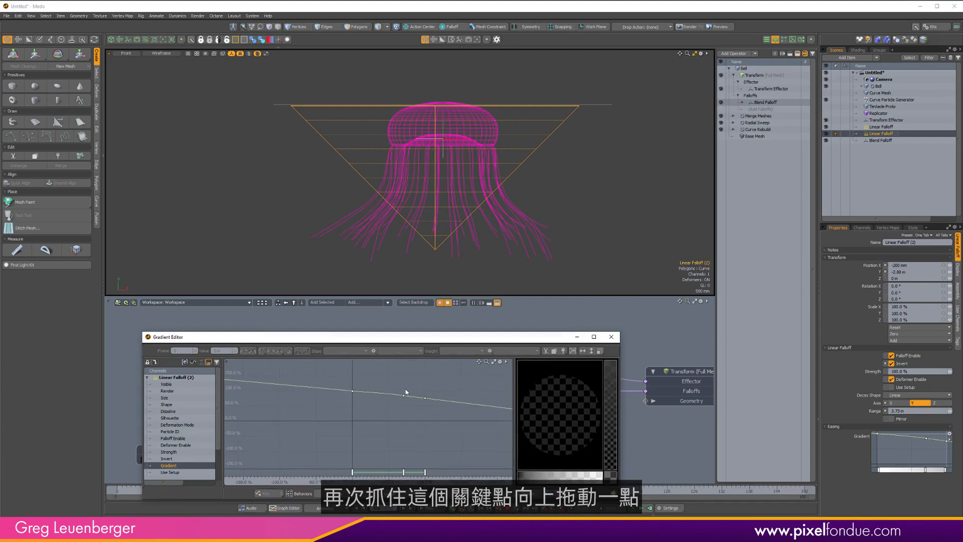
mouse_move(404, 394)
left_mouse_down()
mouse_move(408, 413)
mouse_move(412, 399)
left_mouse_up()
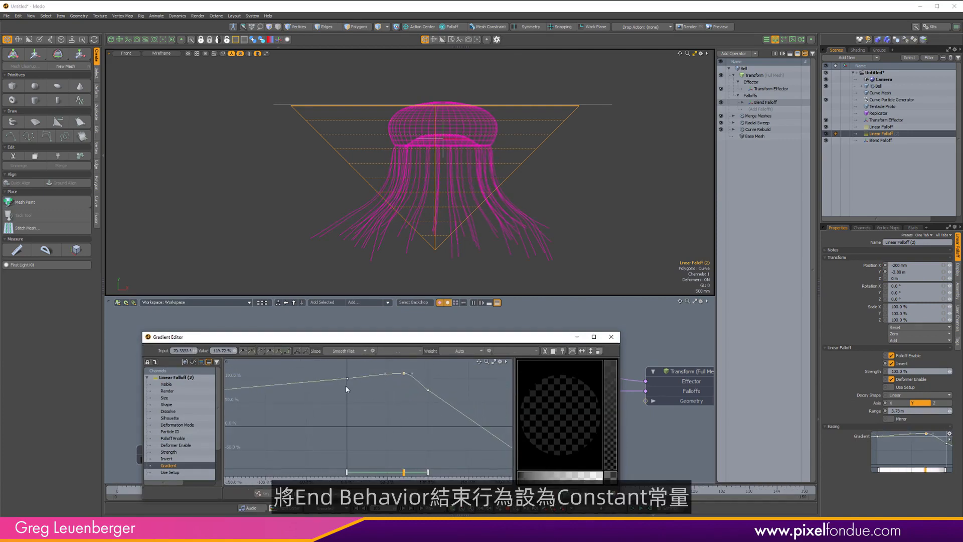
Set the gradient curve's pre and post behaviors to Constant.
left_click(303, 494)
left_click(340, 479)
left_click(395, 494)
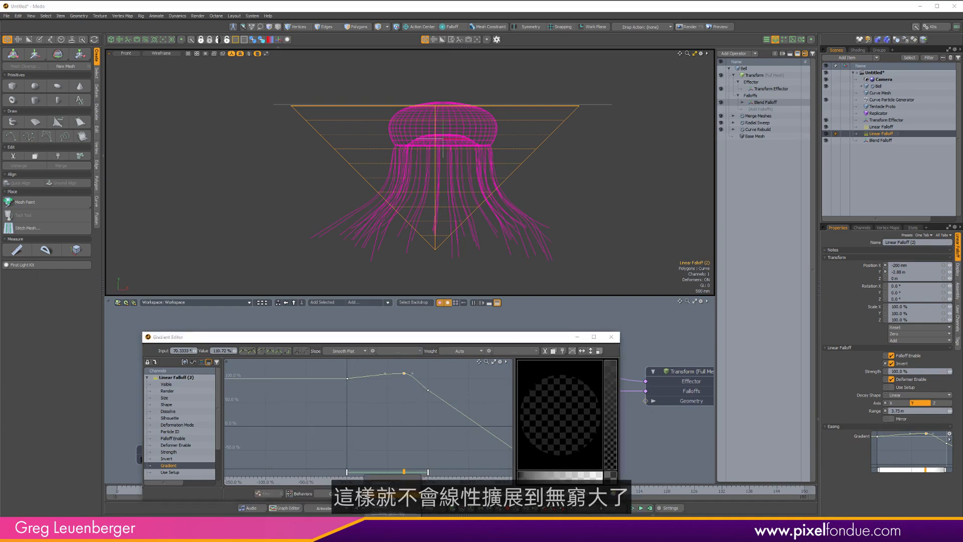
left_click(396, 483)
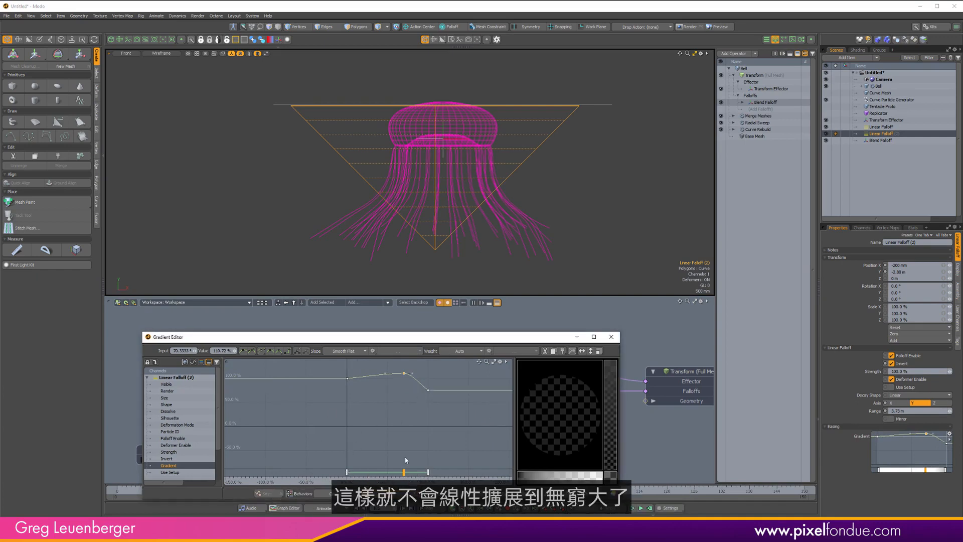
Inspect the gradient curve's start and end keys and frame the curve in the Gradient Editor.
left_click_drag(416, 383, 453, 379, "alt")
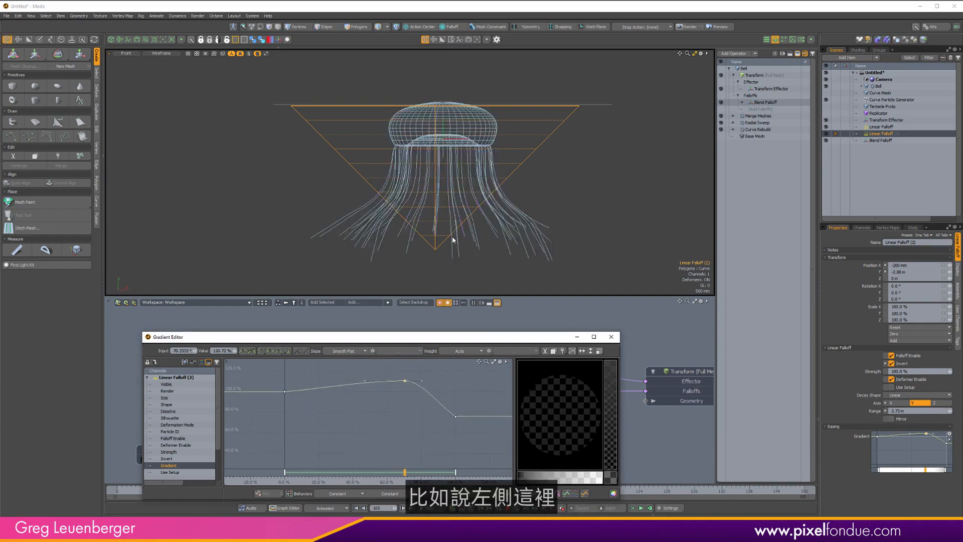
left_click(285, 391)
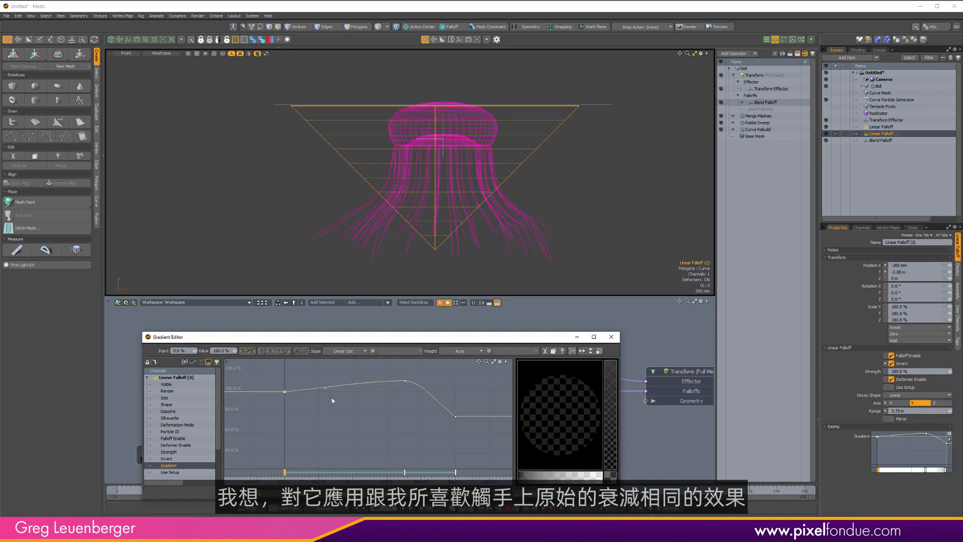
left_click_drag(431, 340, 402, 299)
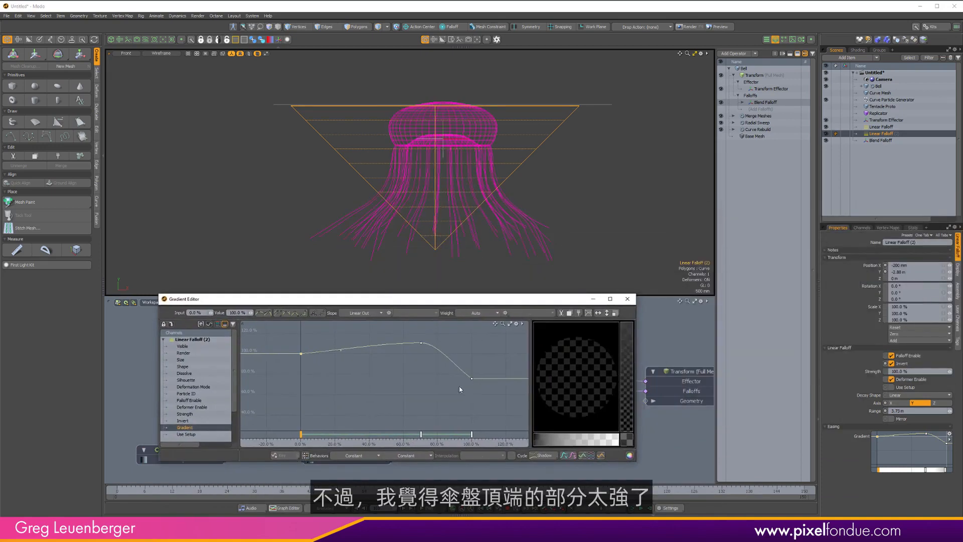
left_click(477, 376)
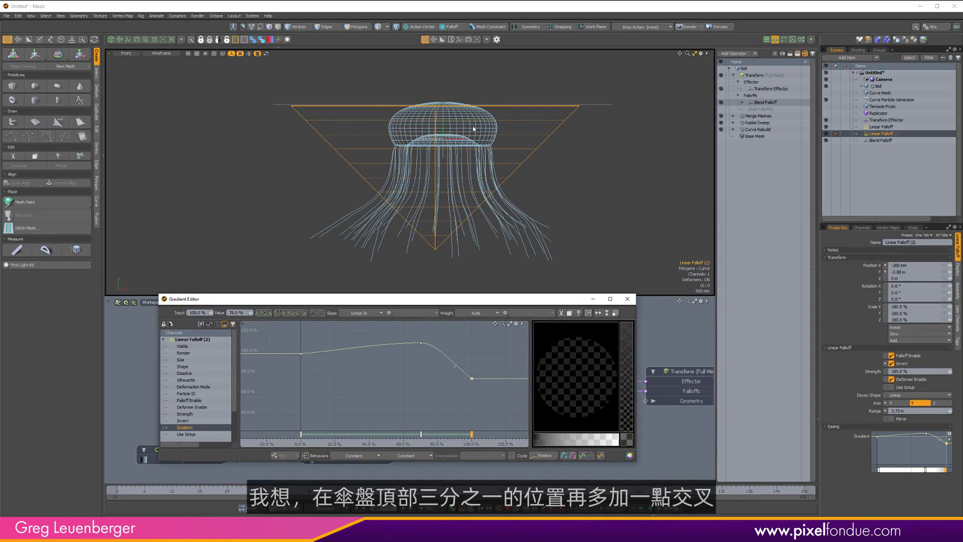
key("a")
Raise the curve's peak key to about 136.75 % at about 68 % input.
left_click(420, 355)
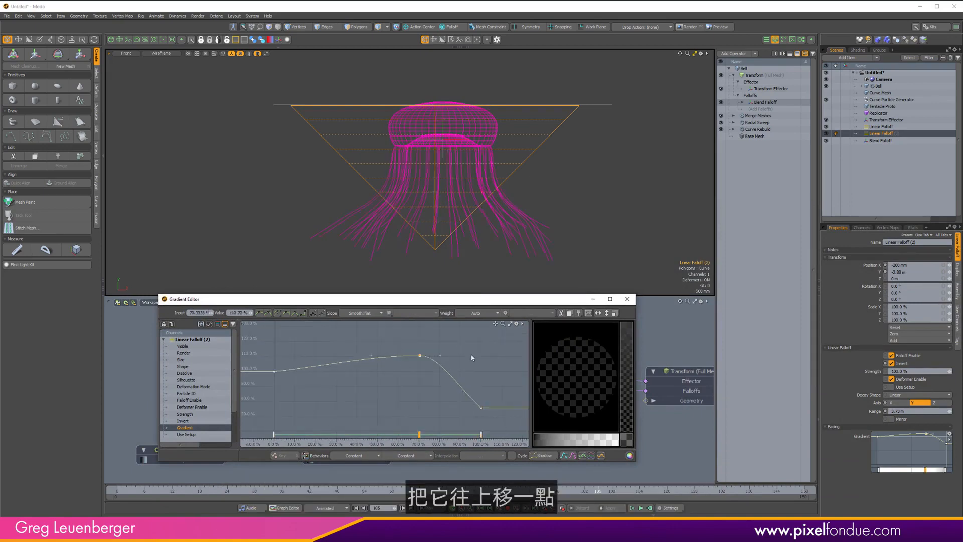
left_click_drag(472, 355, 475, 351)
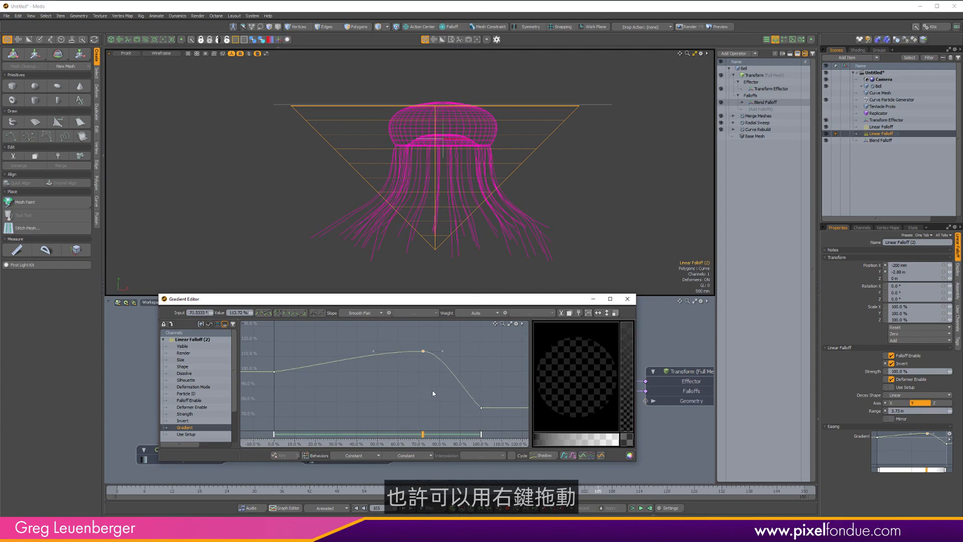
mouse_move(433, 393)
right_mouse_down()
mouse_move(447, 389)
mouse_move(420, 390)
mouse_move(424, 396)
right_mouse_up()
middle_click_drag(424, 397, 429, 349)
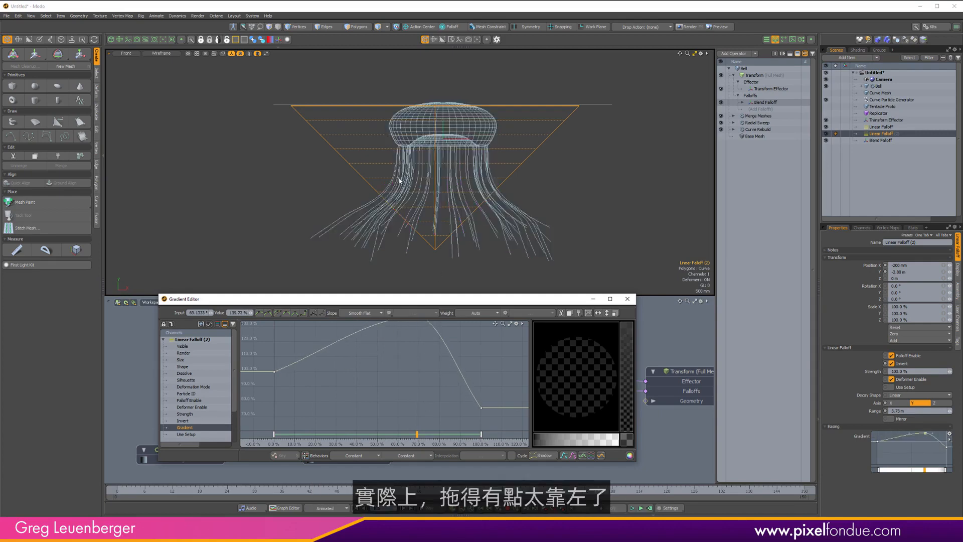
Lower the peak gradient key to about 133.7 % and shift it right to about 87 % input.
left_click_drag(383, 365, 377, 384, "alt")
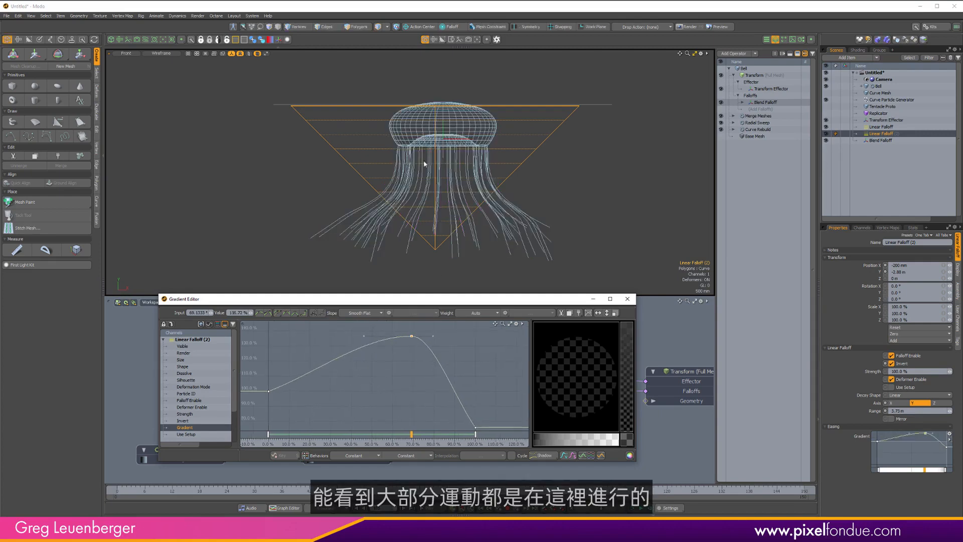
mouse_move(417, 396)
middle_mouse_down()
mouse_move(416, 360)
mouse_move(417, 407)
middle_mouse_up()
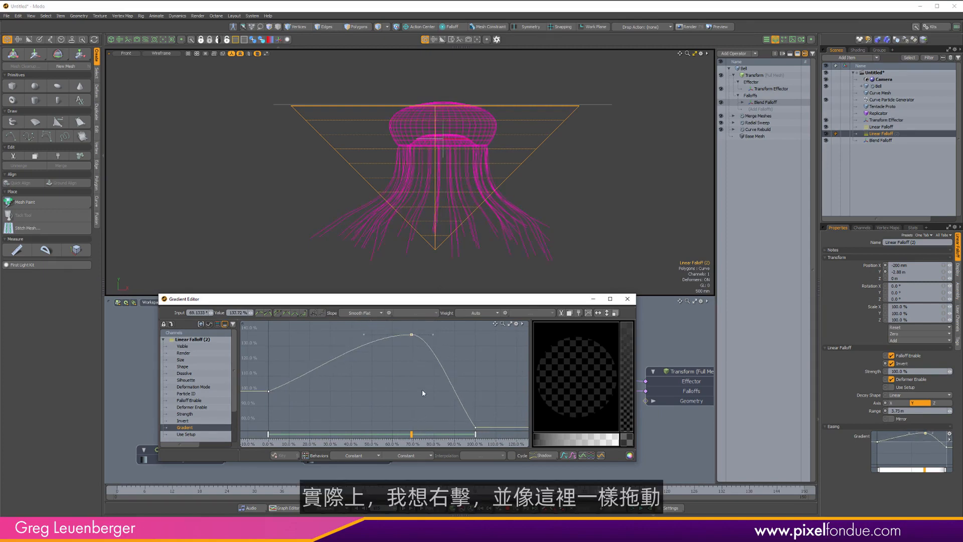
mouse_move(422, 389)
right_mouse_down()
mouse_move(481, 389)
mouse_move(436, 400)
right_mouse_up()
Scrub through the timeline to preview the bell and tentacle motion.
left_click(121, 492)
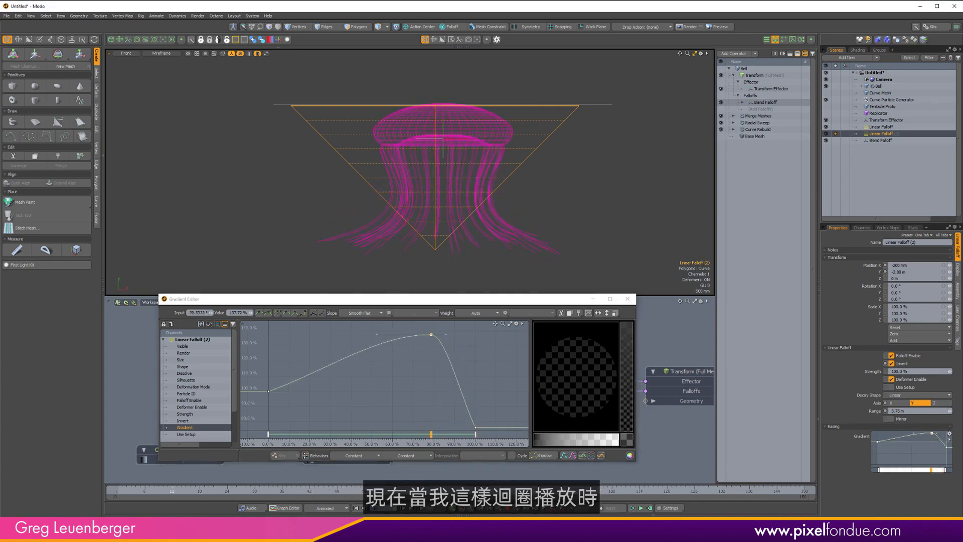
left_click_drag(255, 492, 360, 492)
left_click_drag(268, 491, 127, 491)
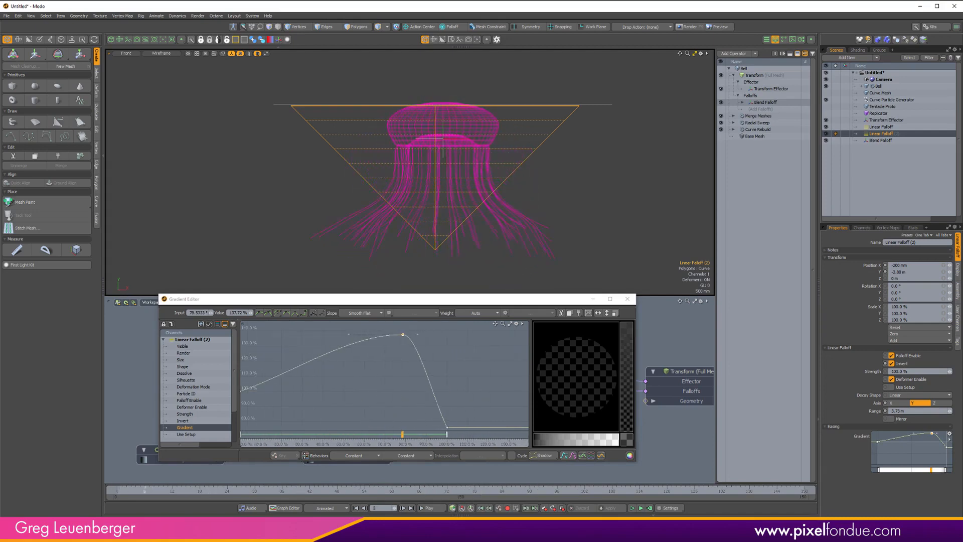
left_click_drag(263, 492, 520, 491)
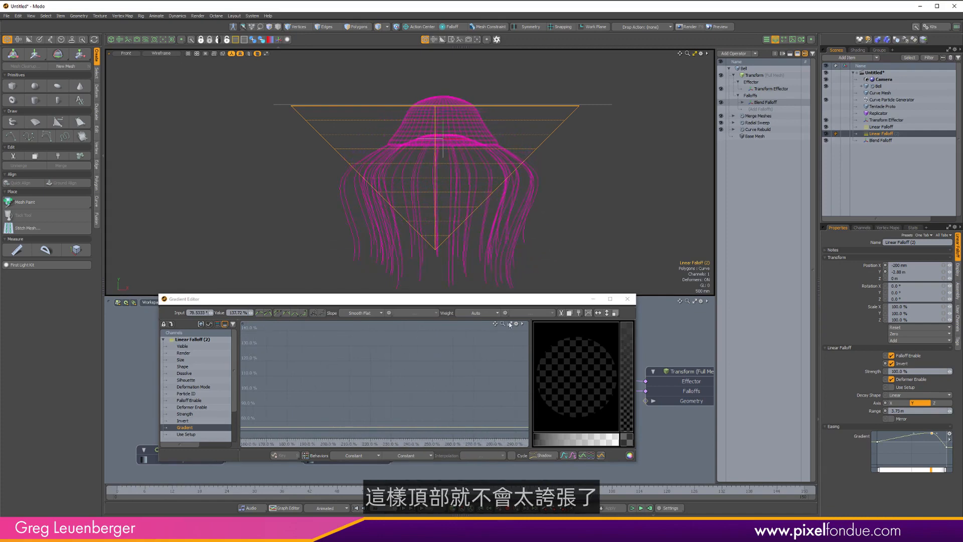
left_click_drag(147, 491, 117, 492)
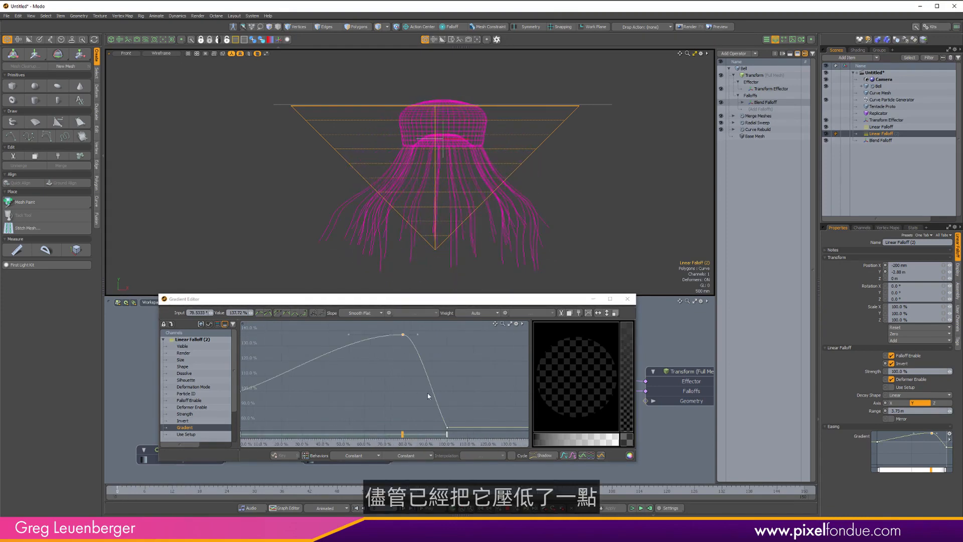
Review the whole gradient curve and close the Gradient Editor.
left_click_drag(427, 366, 466, 393, "ctrl+alt")
left_click(479, 382)
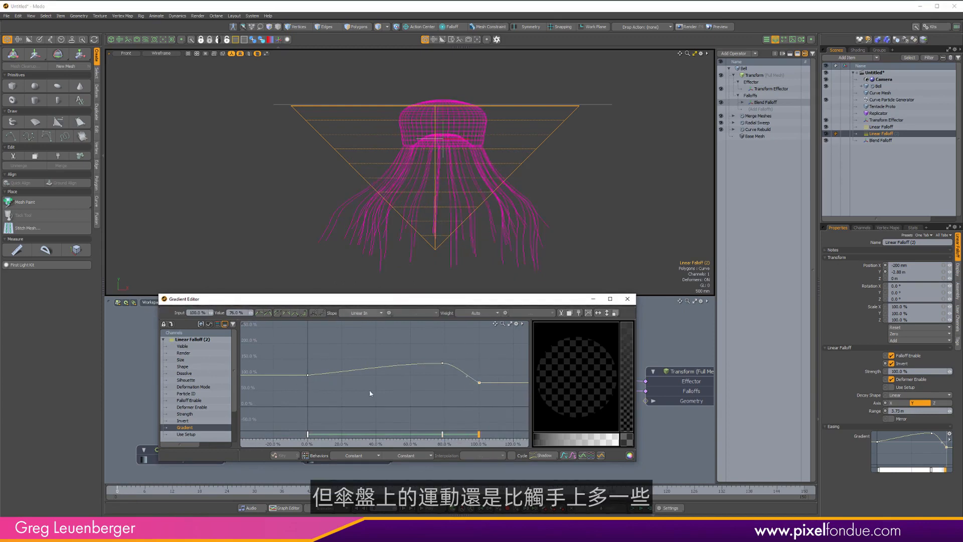
mouse_move(323, 394)
left_mouse_down("alt")
mouse_move(348, 395)
mouse_move(336, 395)
left_mouse_up("alt")
left_click(627, 299)
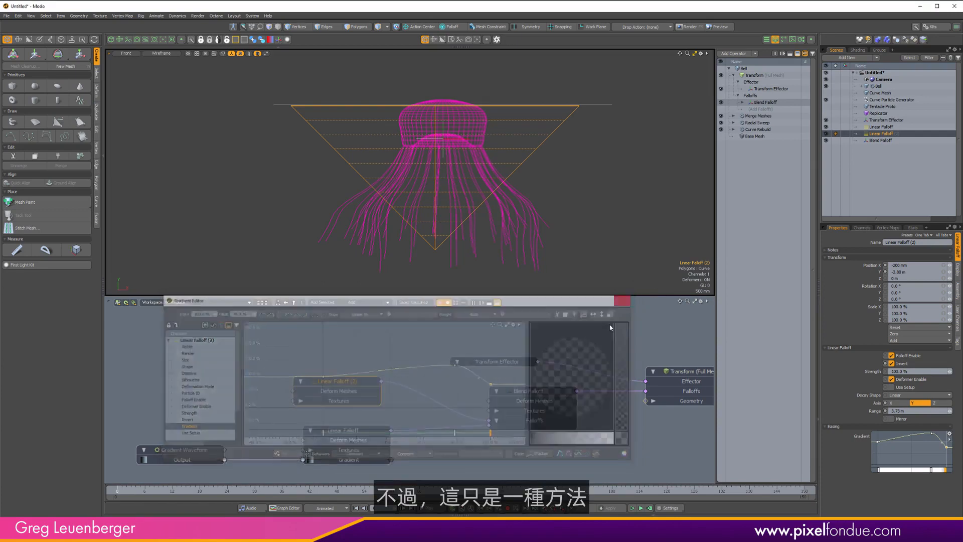
Hide the falloff and deformer guides in the viewport.
left_click_drag(418, 399, 385, 394, "alt")
key("ctrl+3")
left_click(558, 184)
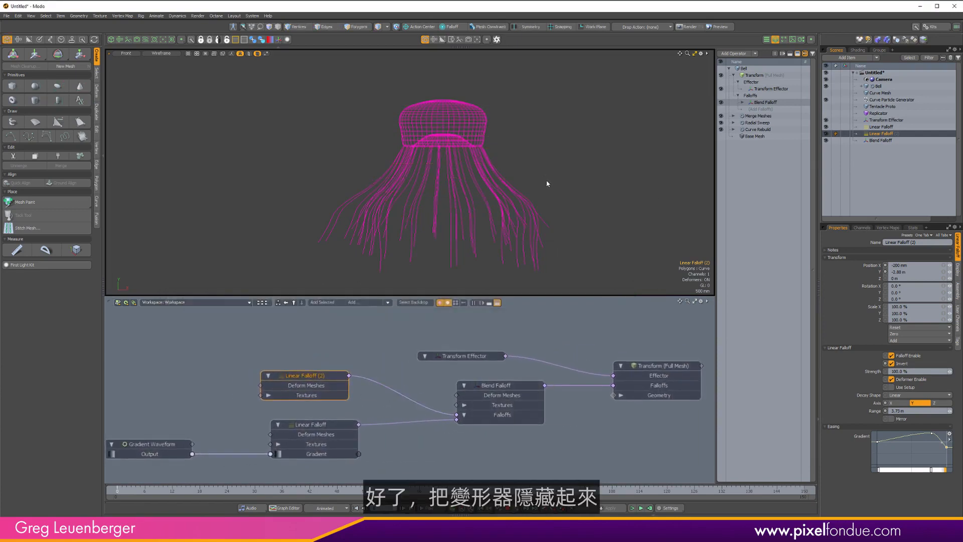
Switch to the perspective view and play the animation.
key("period")
left_click_drag(469, 235, 561, 172, "alt")
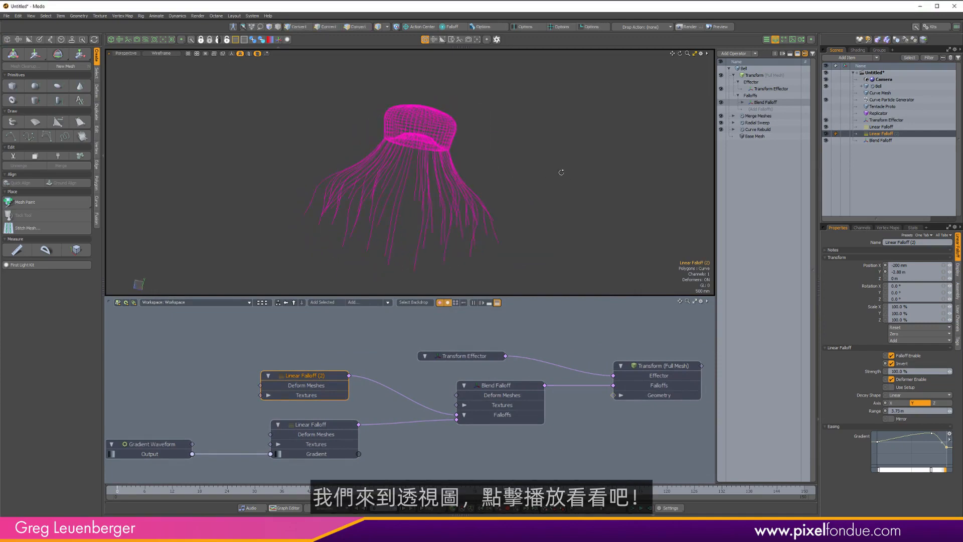
left_click(440, 510)
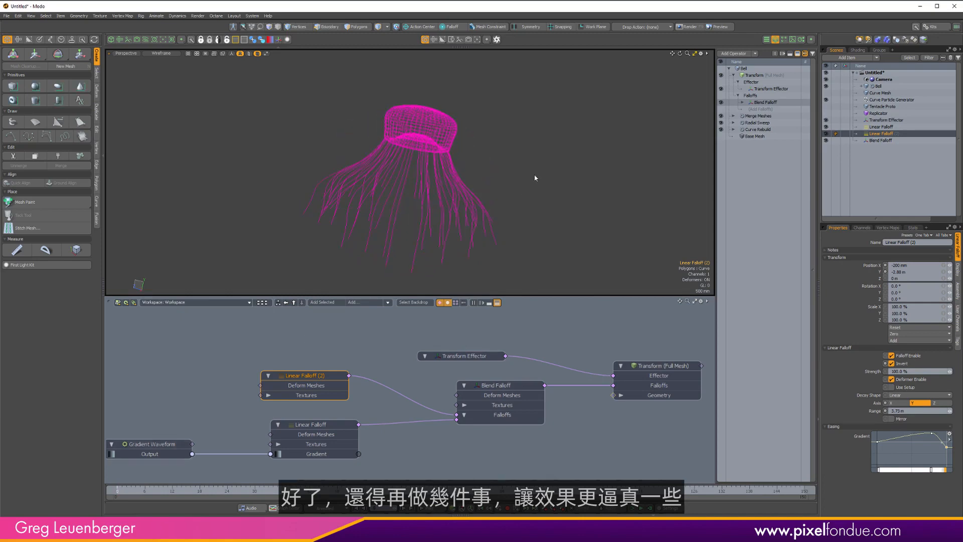
Set the viewport to Advanced shading without the wireframe overlay and orbit around the jellyfish.
key("ctrl+2")
left_click(560, 179)
left_click_drag(415, 165, 417, 243, "alt")
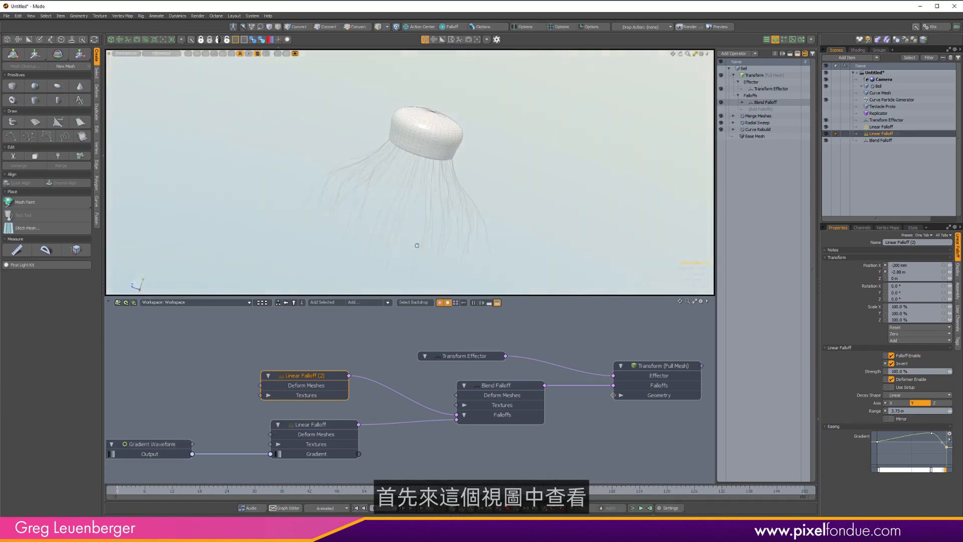
key("ctrl+3")
left_click(430, 136)
left_click_drag(429, 136, 486, 129, "ctrl+alt")
left_click_drag(408, 115, 449, 142, "alt+shift")
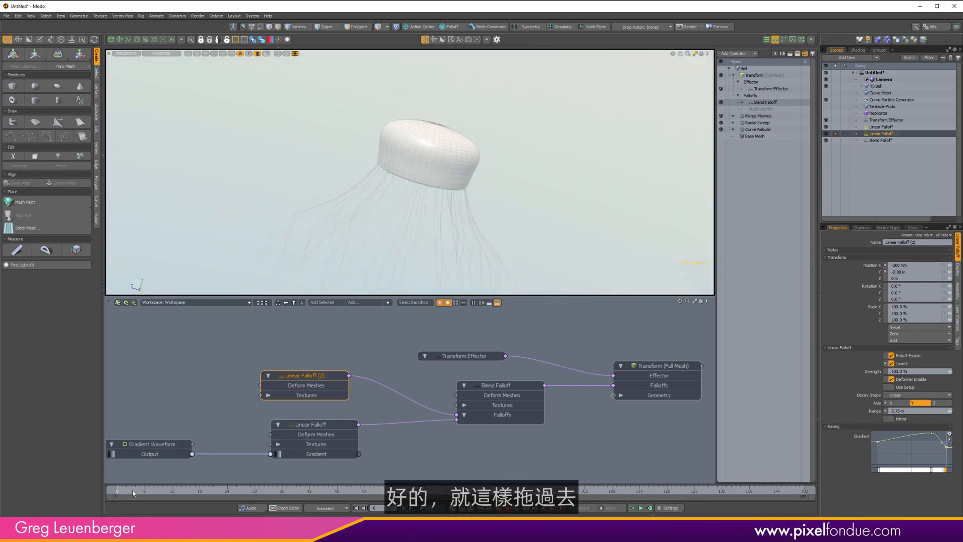
Scrub the timeline and inspect the bell's deforming rim closely from perspective and front views.
left_click_drag(119, 494, 333, 494)
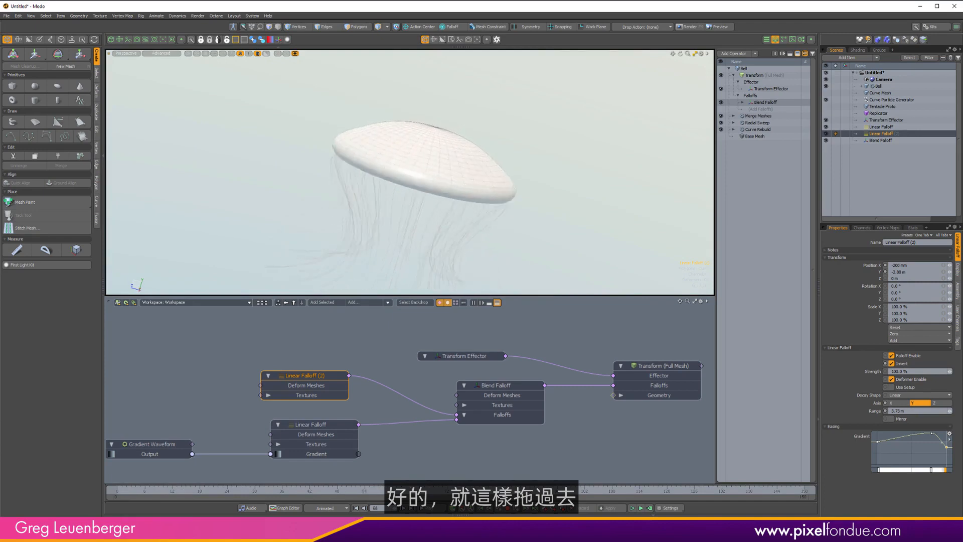
scroll(452, 170, "up", 8)
left_click_drag(391, 139, 390, 159, "alt")
scroll(390, 159, "down", 4)
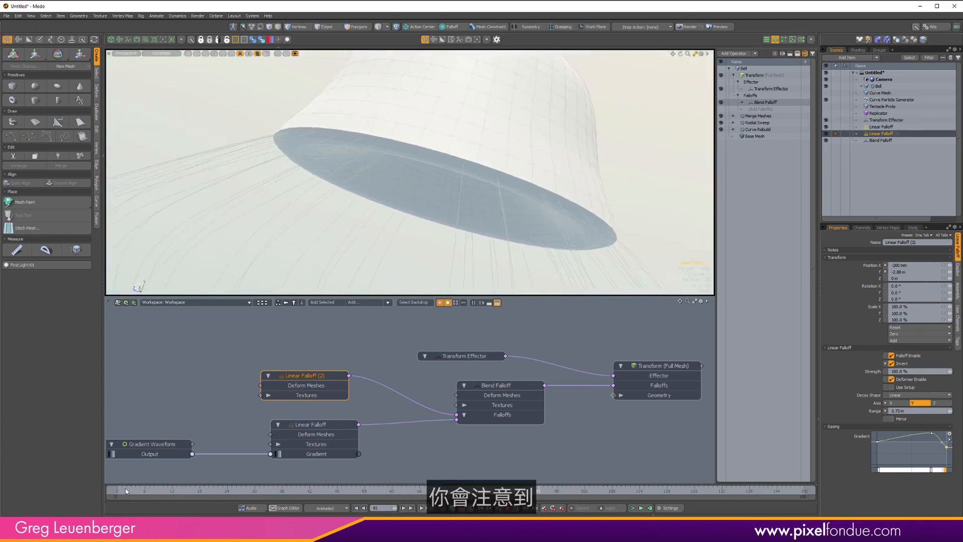
left_click_drag(126, 491, 282, 491)
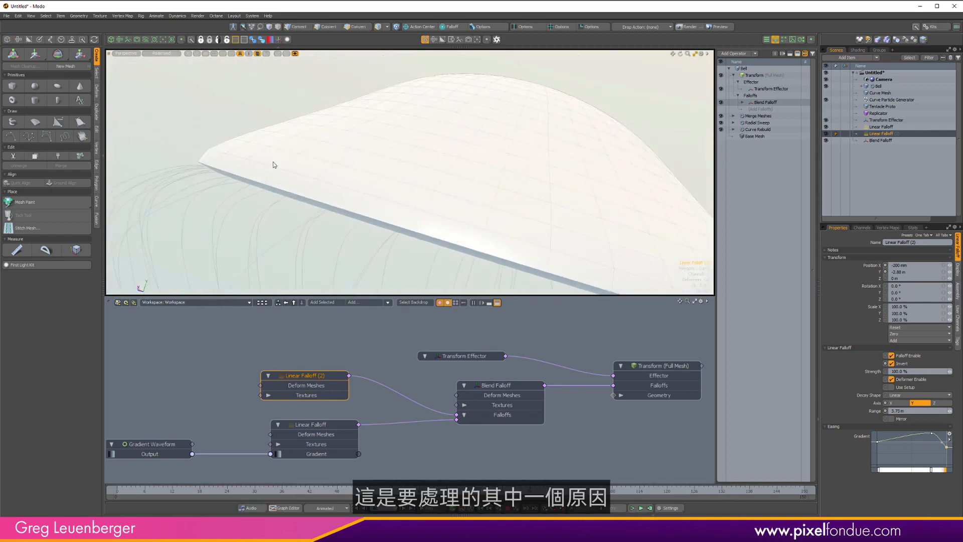
key("ctrl+space")
left_click(462, 213)
scroll(468, 194, "down", 4)
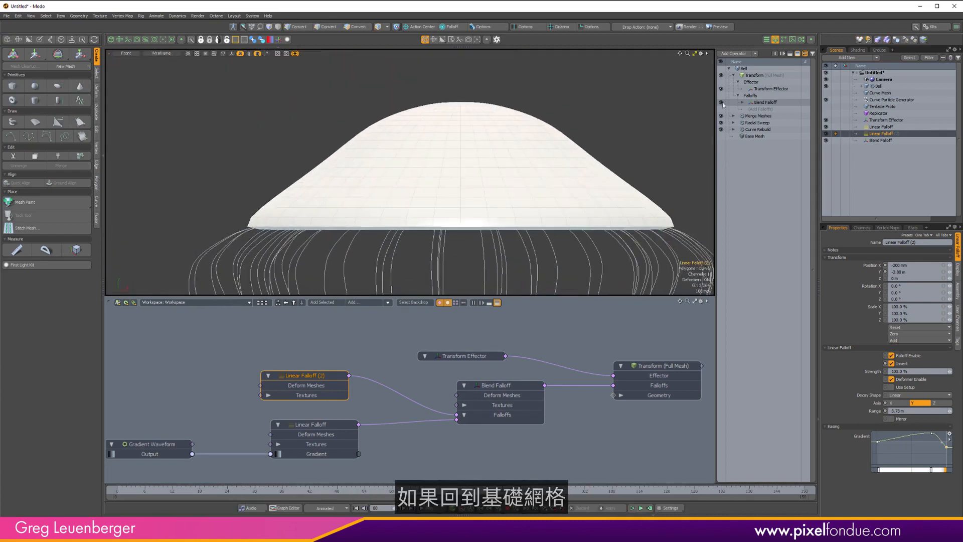
Select the Base Mesh and pick the bottom vertices of the bell profile curve.
left_click(755, 137)
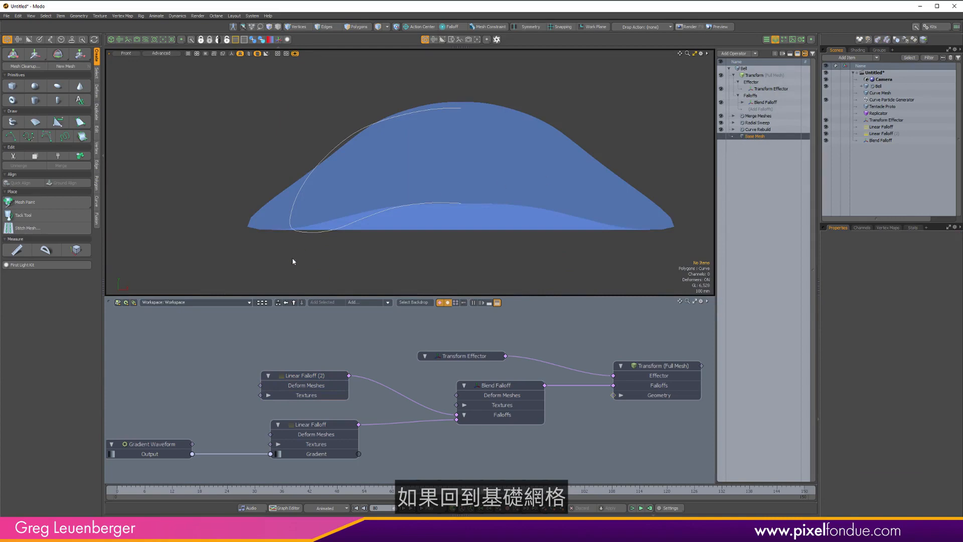
scroll(300, 243, "up", 3)
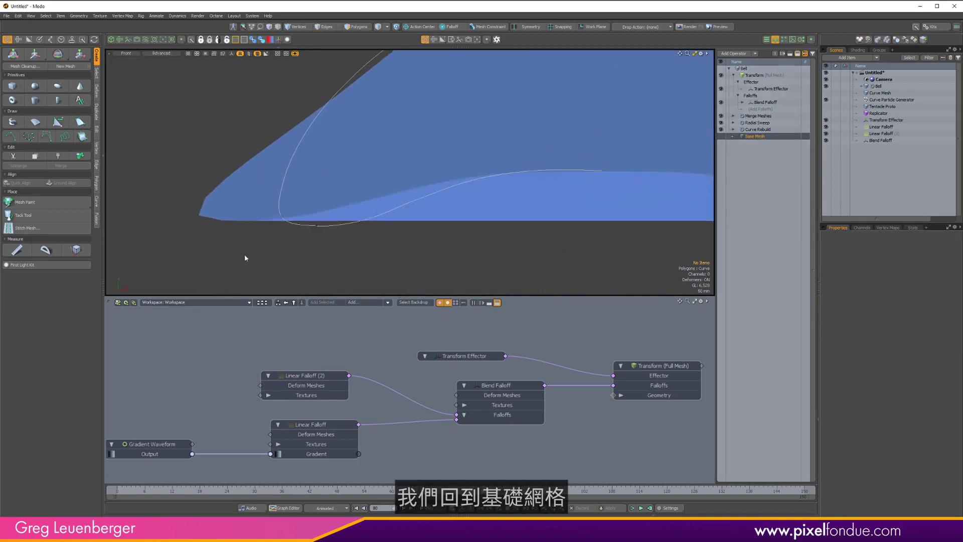
left_click_drag(247, 253, 395, 213)
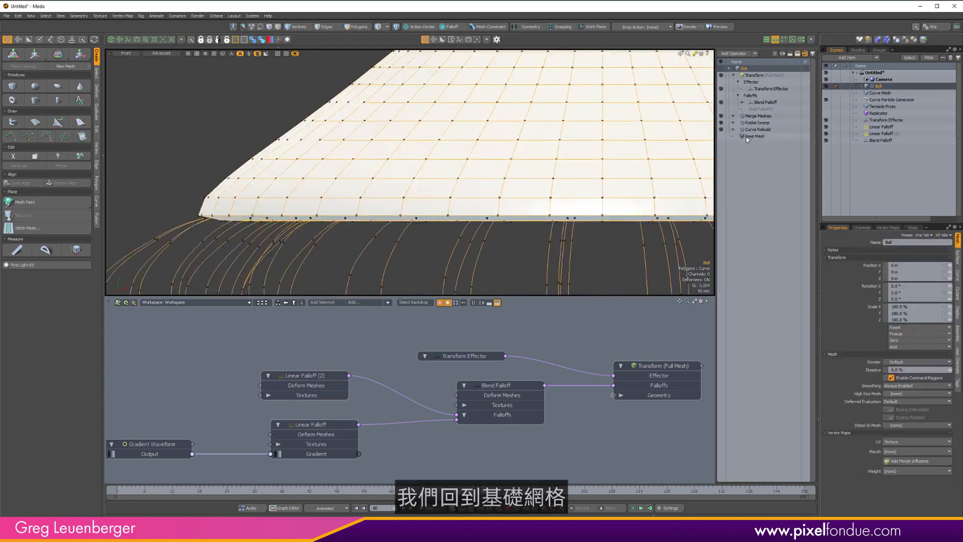
left_click(747, 140)
key("1")
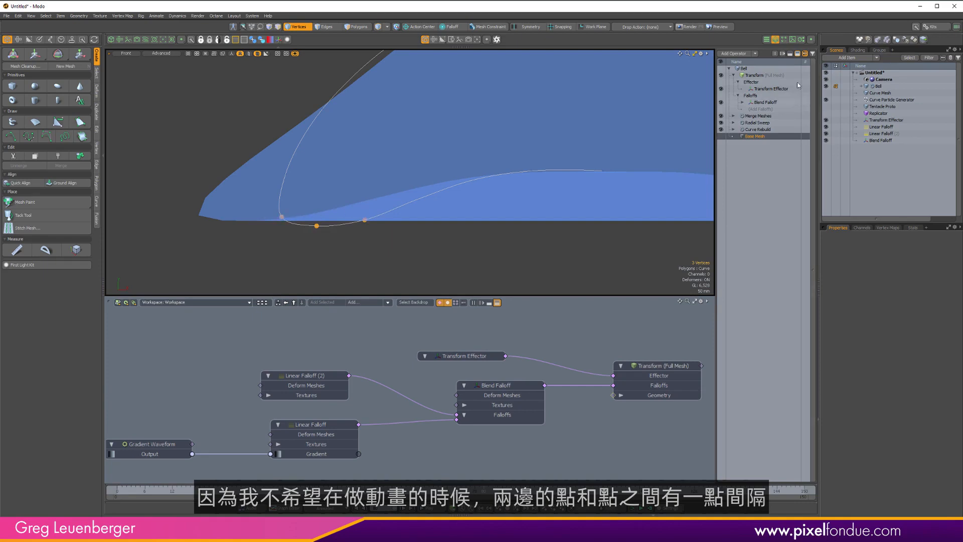
Toggle the wireframe overlay in the front view.
left_click(759, 137)
key("ctrl+3")
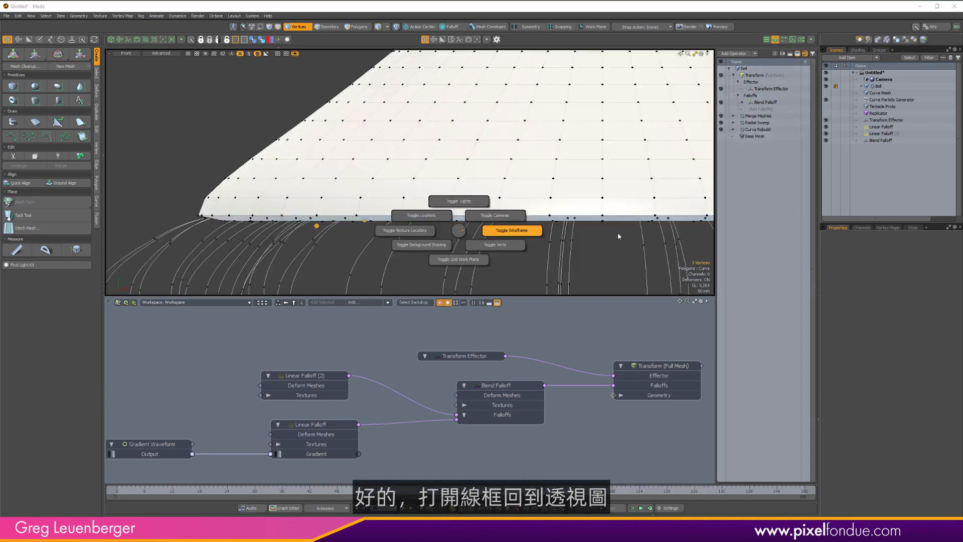
left_click(619, 236)
scroll(505, 209, "down", 4)
key("ctrl+3")
left_click(540, 224)
left_click_drag(681, 223, 607, 209, "alt")
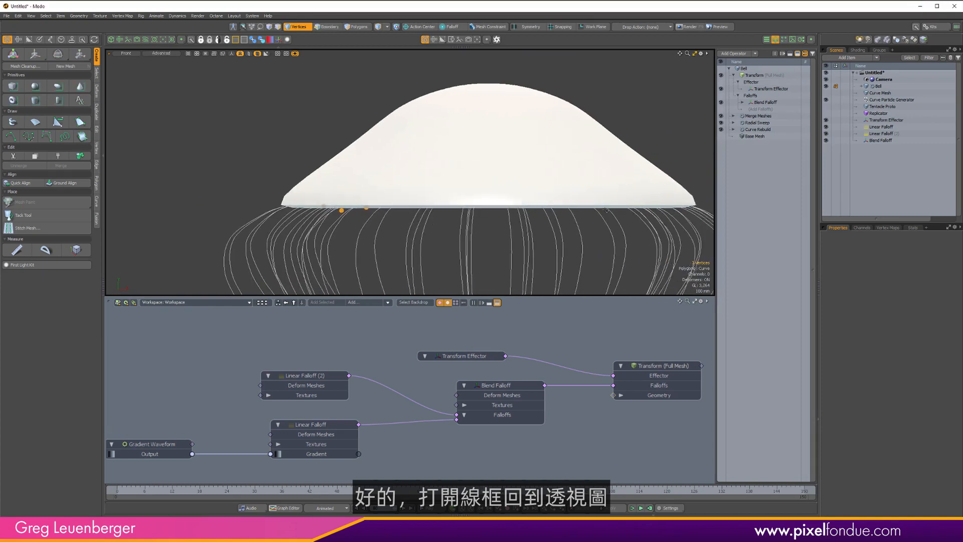
Switch to the perspective view, orbit around the jellyfish and rearrange the schematic view.
key("ctrl+1")
left_click(563, 173)
left_click_drag(557, 177, 594, 179, "alt")
scroll(571, 180, "down", 5)
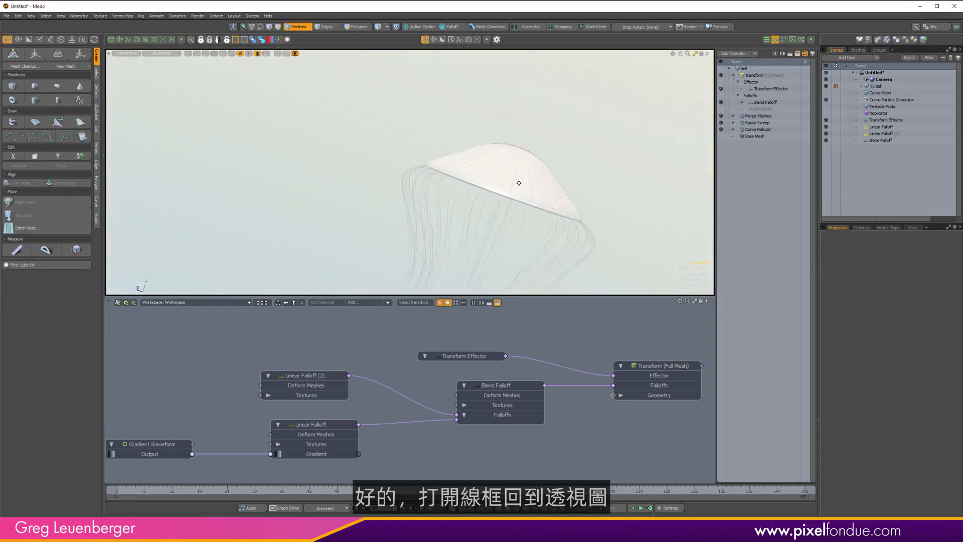
left_click_drag(519, 183, 461, 159, "alt+shift")
left_click_drag(460, 159, 471, 208, "alt")
left_click_drag(393, 368, 400, 375, "alt")
scroll(401, 375, "down", 2)
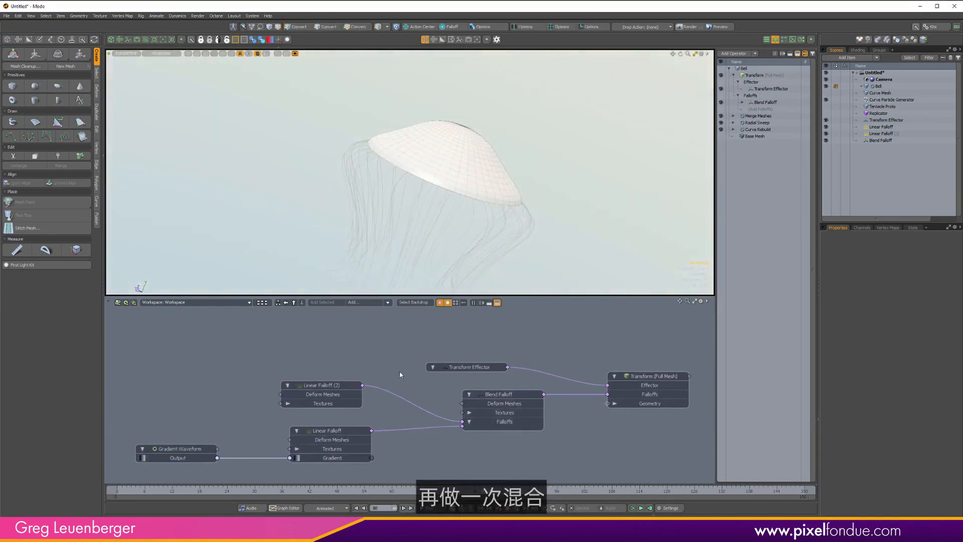
Switch the viewport to wireframe display and zoom out the schematic.
key("1")
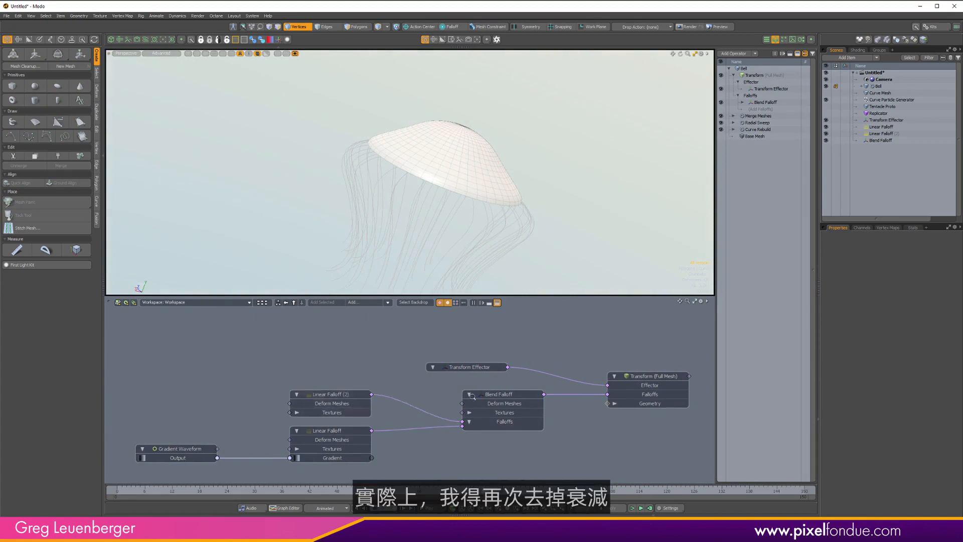
scroll(490, 405, "down", 2)
left_click_drag(504, 399, 489, 389)
key("5")
left_click_drag(451, 221, 458, 183, "alt")
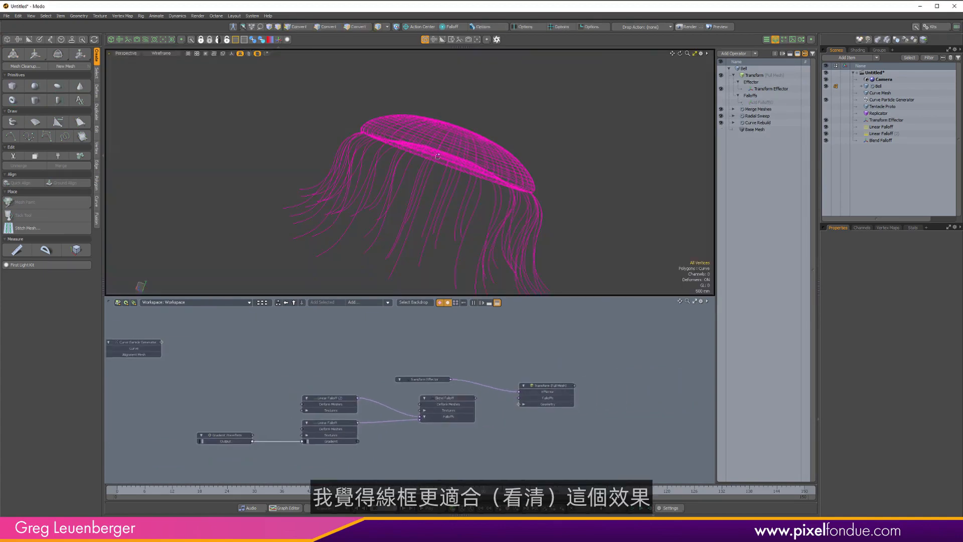
left_click_drag(438, 156, 449, 160, "alt")
key("1")
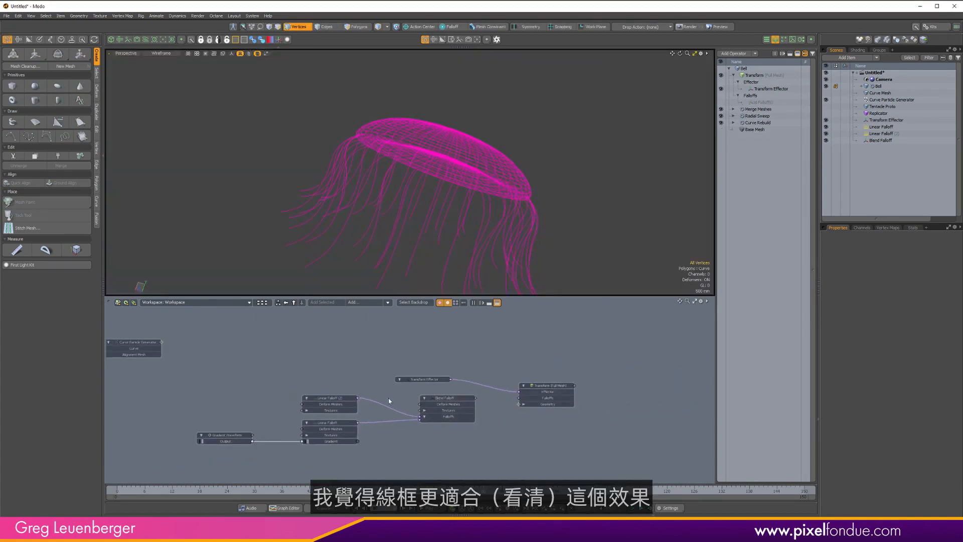
Select the falloff and Gradient Waveform nodes and move them lower in the schematic.
left_click_drag(199, 456, 446, 430)
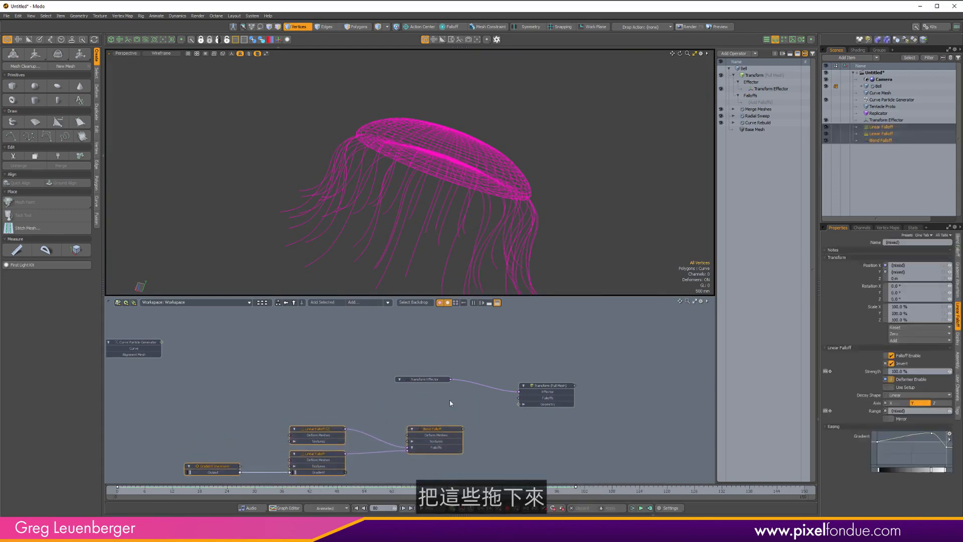
left_click_drag(442, 377, 460, 358)
left_click_drag(459, 394, 483, 388, "alt")
scroll(456, 388, "up", 2)
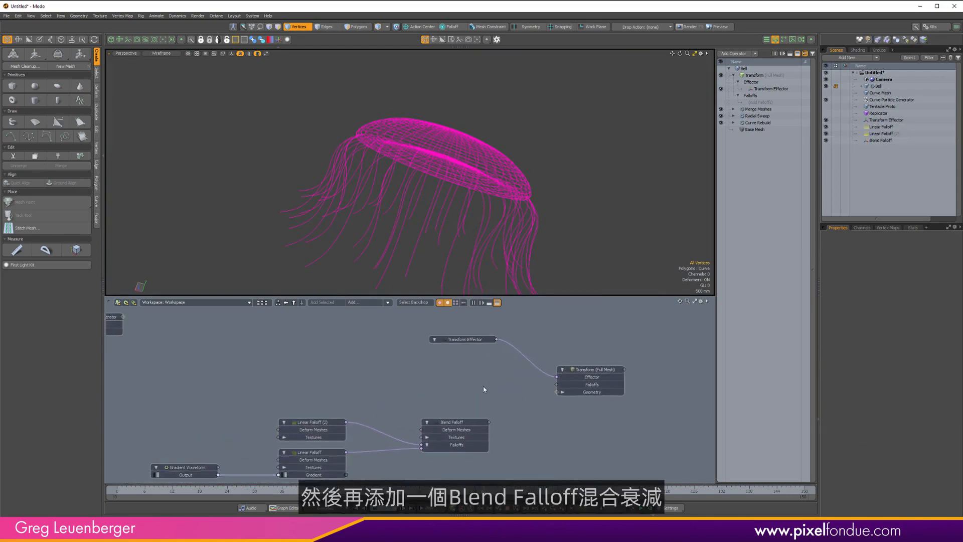
Add a Blend Falloff node by searching for 'blend fall' and position it in the schematic.
left_click(366, 303)
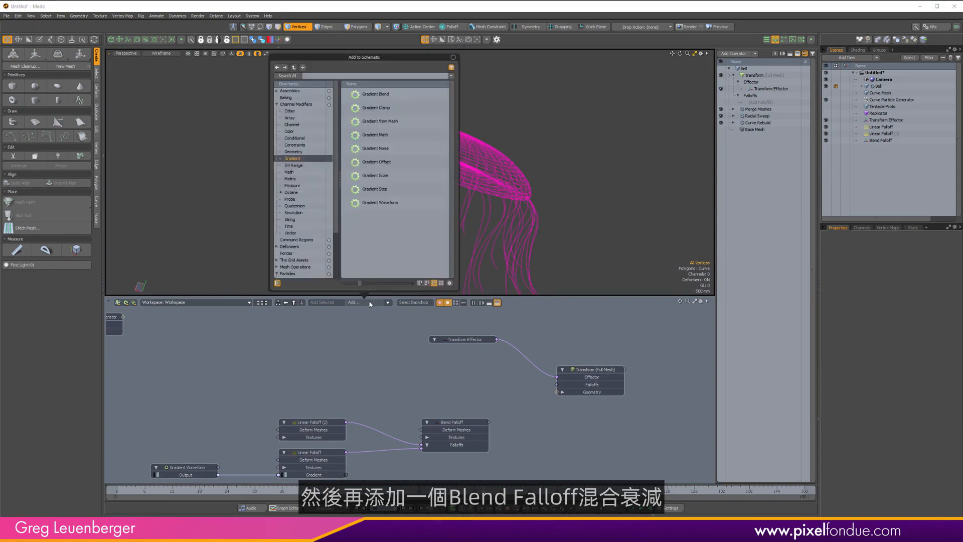
type("blend")
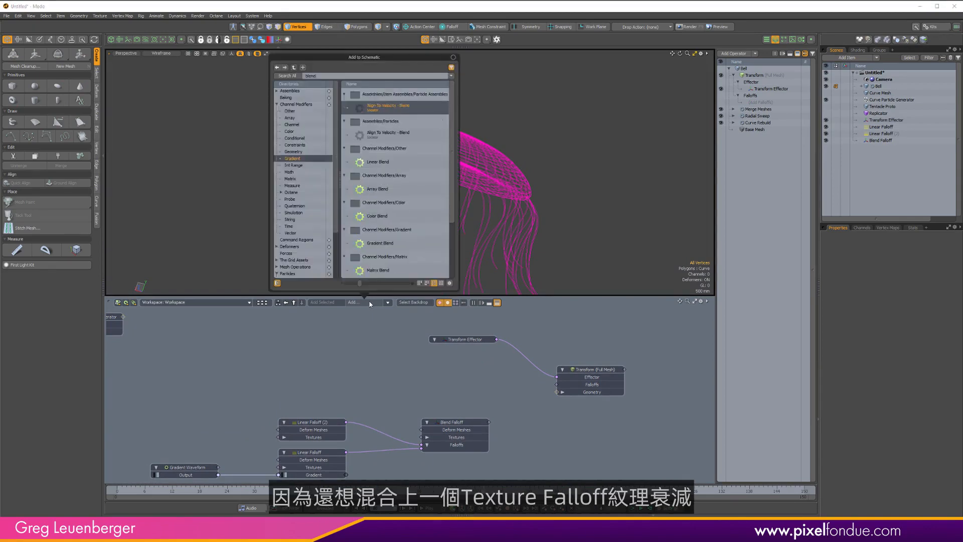
type(" fall")
key("Return")
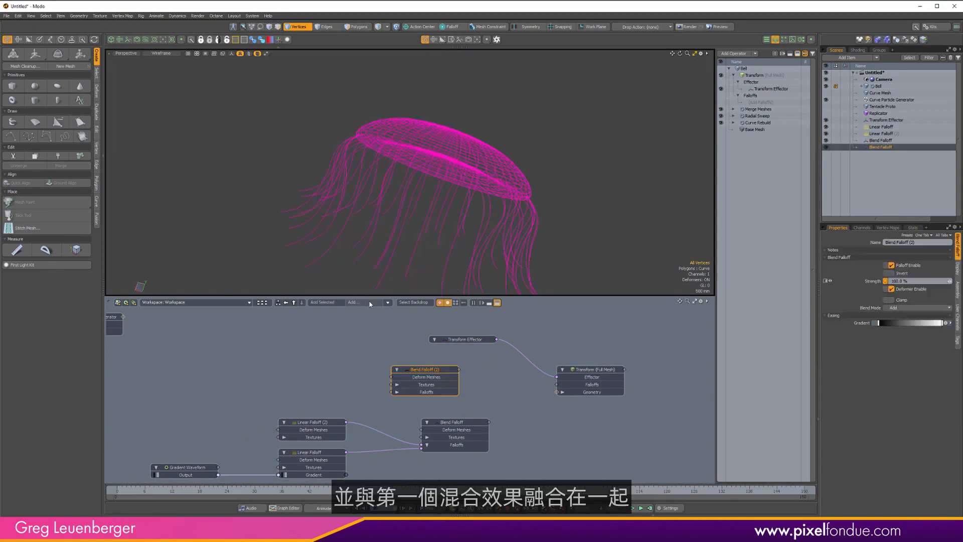
left_click_drag(447, 372, 462, 380)
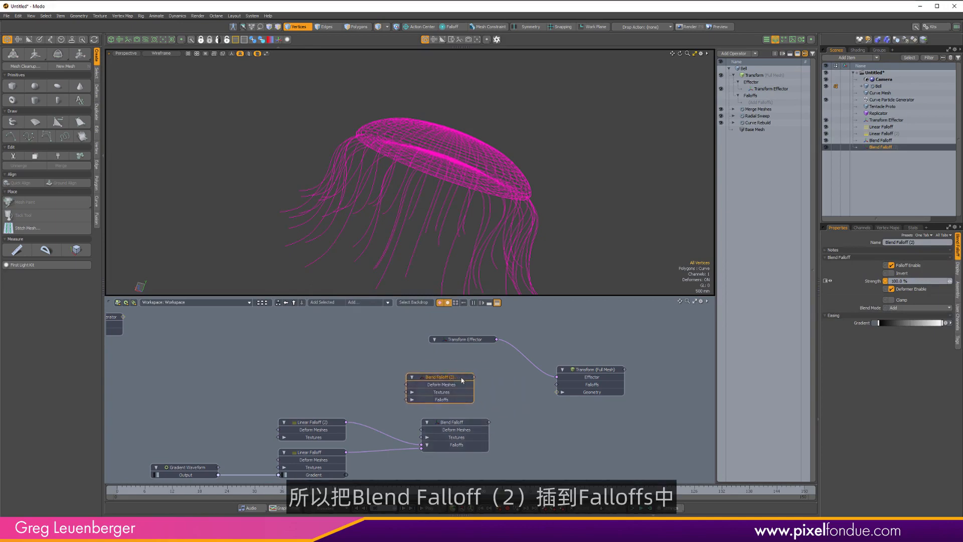
Connect the new Blend Falloff (2) to the Transform's Falloffs input.
left_click_drag(525, 393, 556, 384)
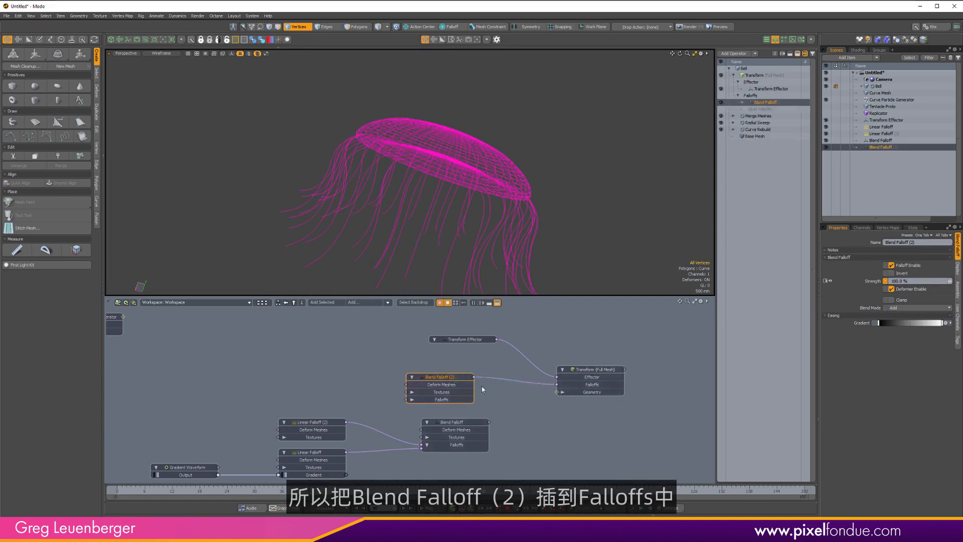
left_click_drag(453, 380, 454, 388)
middle_click_drag(454, 388, 536, 372)
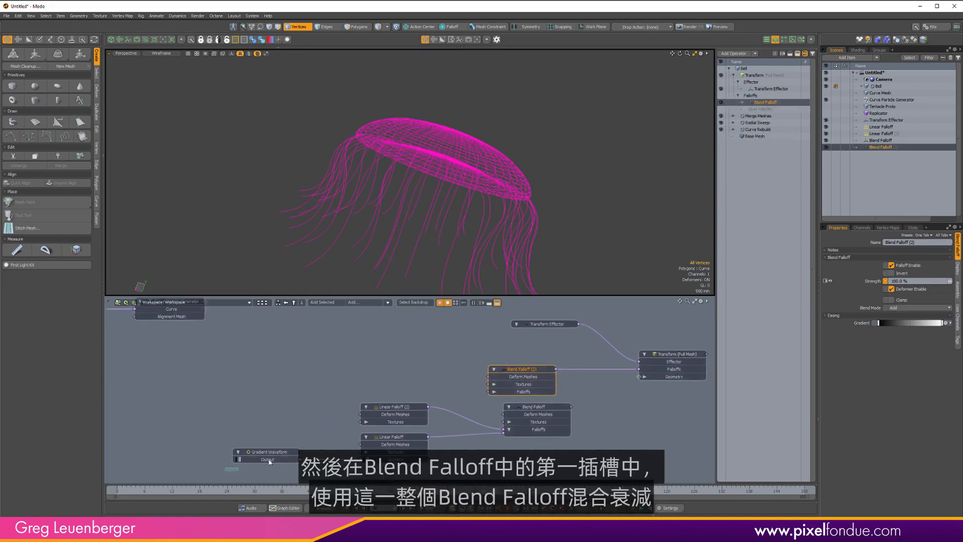
Connect the first Blend Falloff's output into Blend Falloff (2)'s Falloffs input and tidy the surrounding nodes.
left_click_drag(226, 470, 463, 376)
left_click_drag(394, 380, 352, 386, "alt")
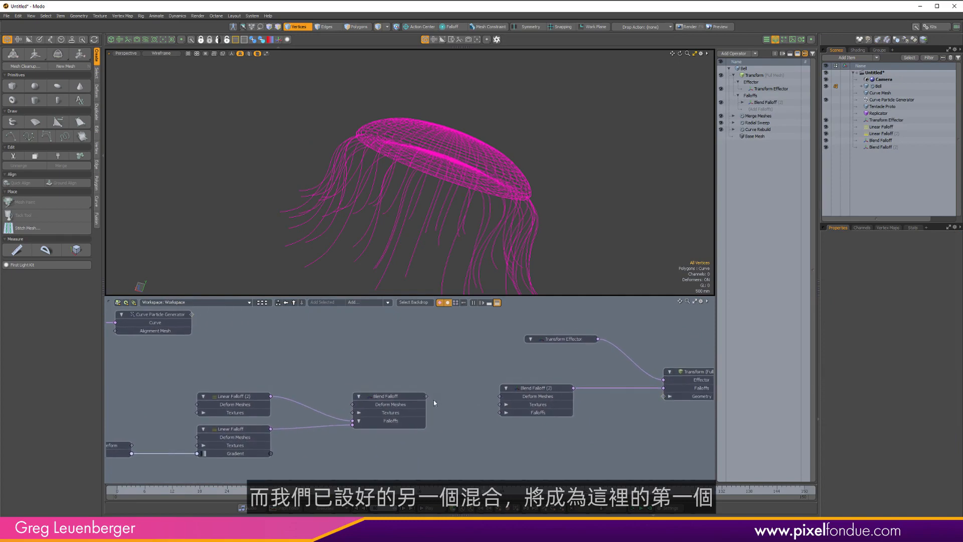
left_click_drag(467, 419, 500, 413)
left_click_drag(404, 410, 452, 413, "alt")
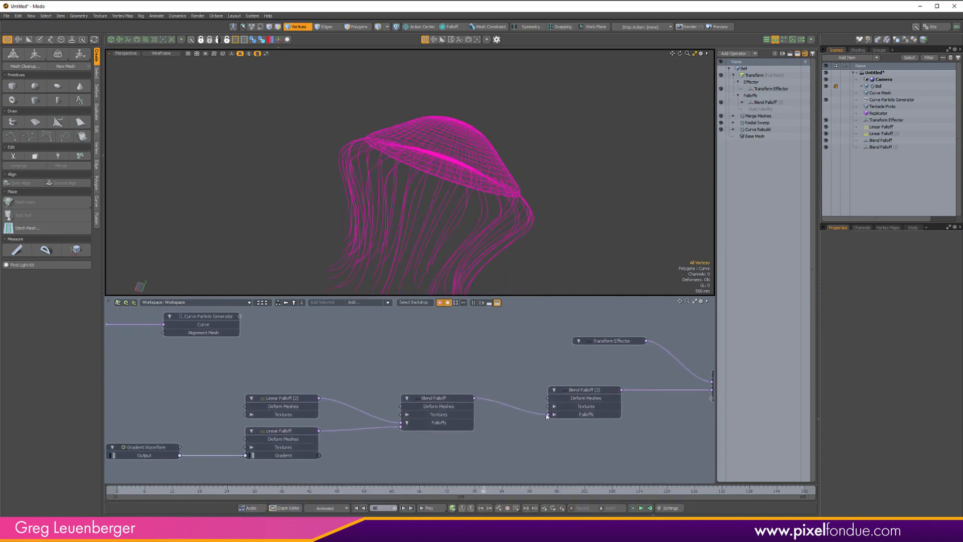
scroll(444, 392, "down", 1)
left_click_drag(169, 464, 442, 413)
left_click(561, 391)
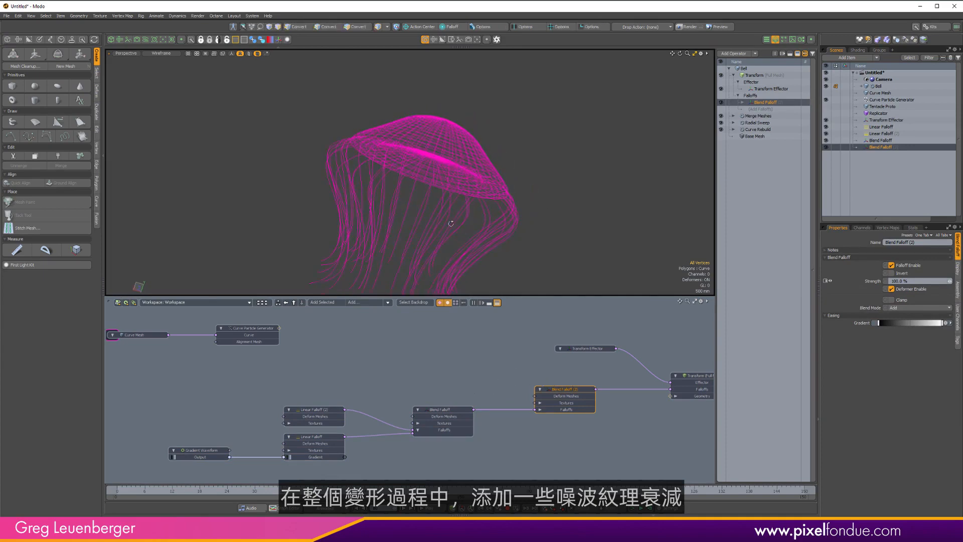
Add a Texture Falloff node to the schematic by searching for 'texture'.
left_click(354, 305)
type("texture")
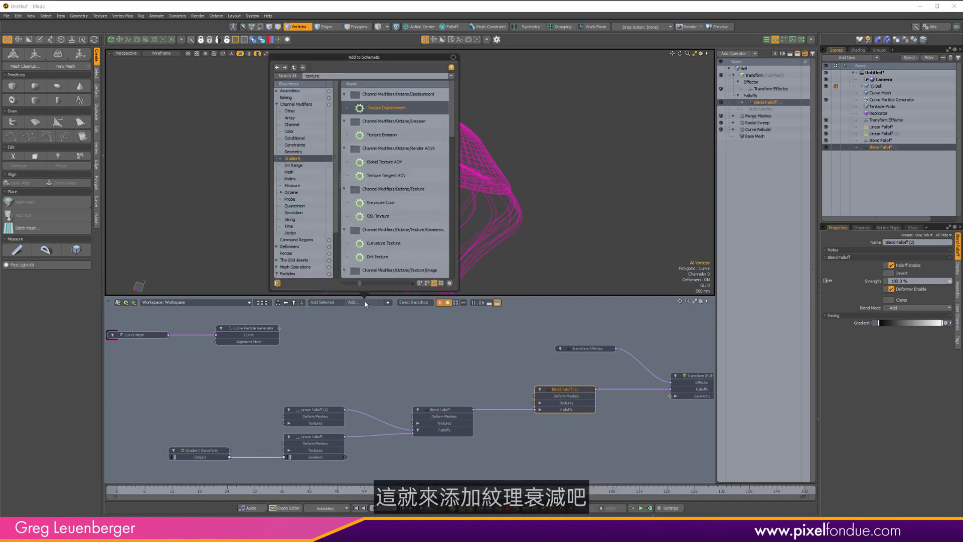
left_click_drag(452, 126, 450, 250)
left_click(388, 193)
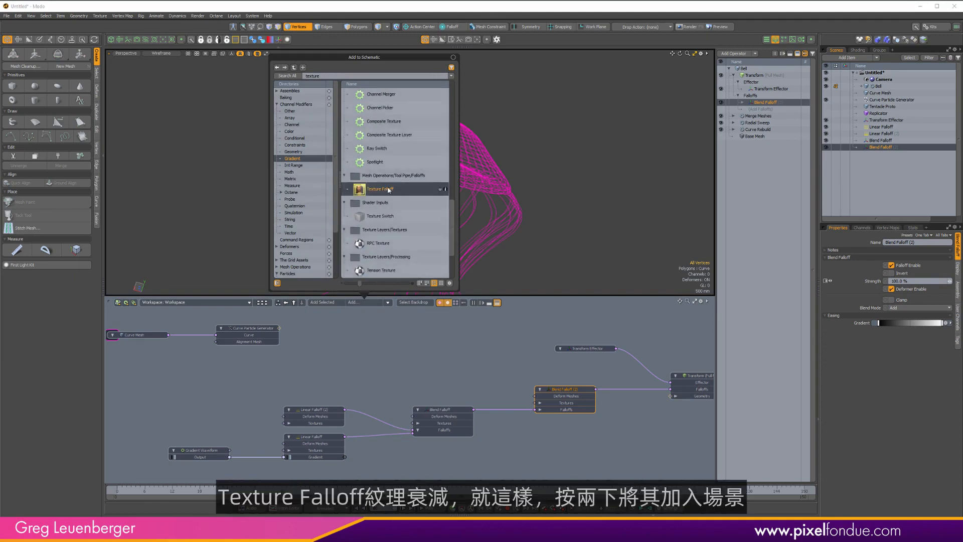
double_click(387, 190)
left_click(457, 390)
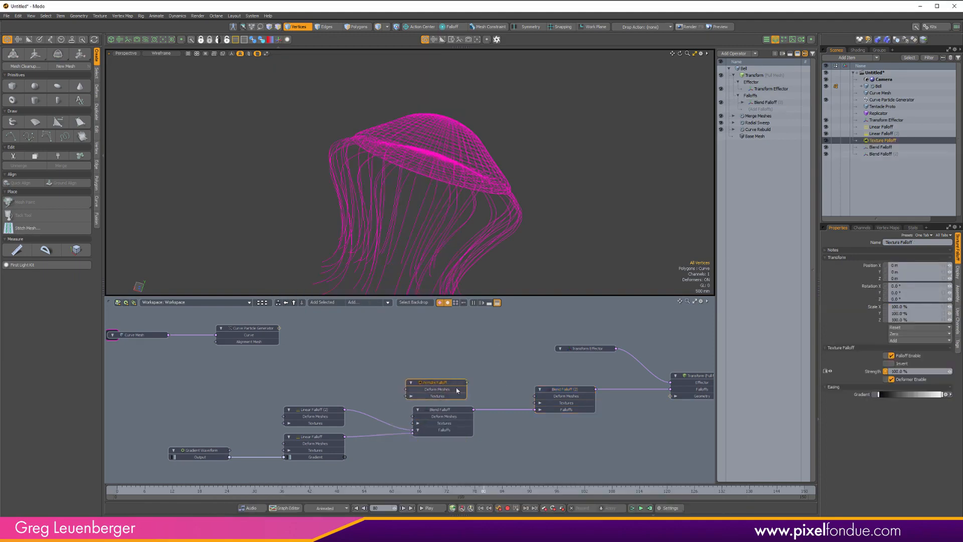
Connect the Texture Falloff into Blend Falloff (2)'s Falloffs input and position it above the Blend Falloff.
scroll(477, 380, "up", 2)
left_click_drag(551, 407, 547, 415)
mouse_move(430, 393)
left_mouse_down()
mouse_move(461, 384)
mouse_move(447, 385)
left_mouse_up()
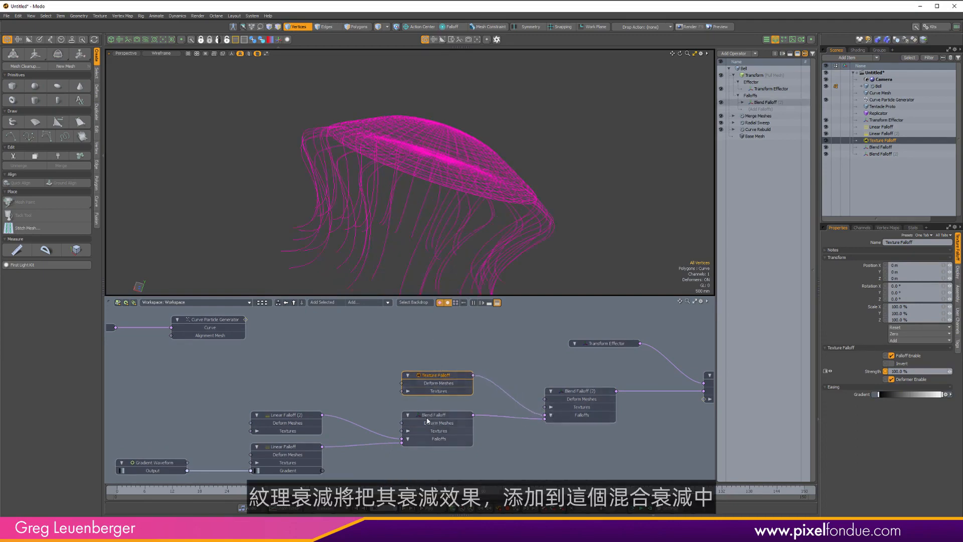
left_click_drag(430, 372, 486, 363, "alt")
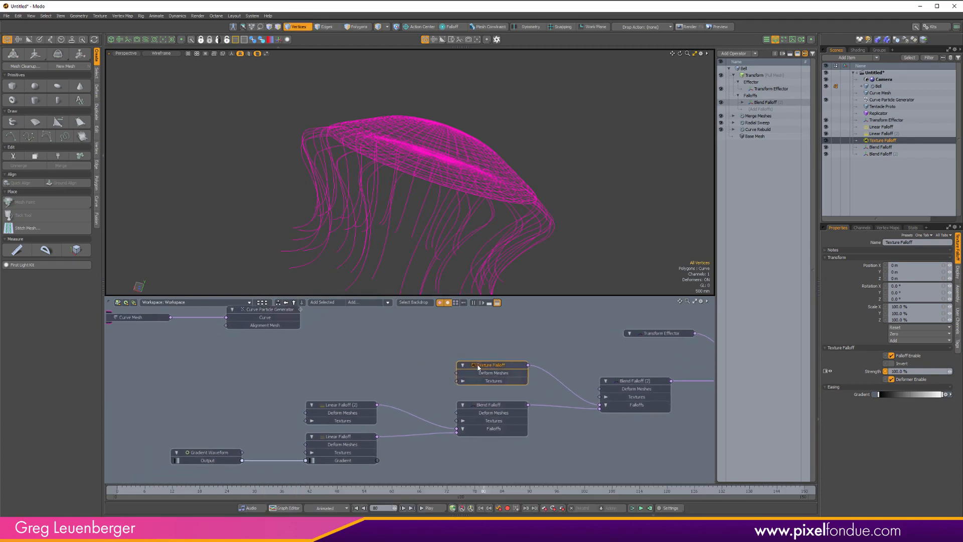
Add a Noise texture node by searching for 'noise' and place it above the Linear Falloffs.
left_click(363, 301)
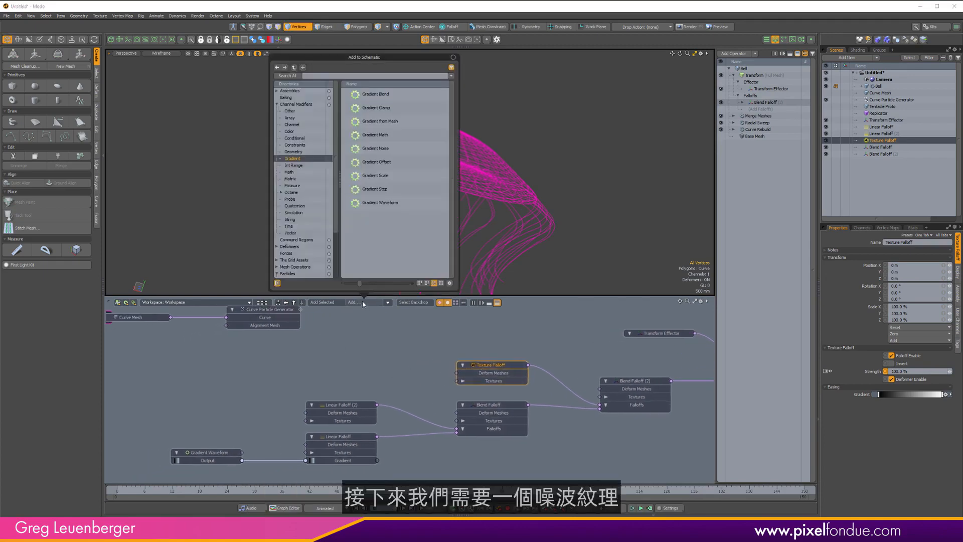
type("noise")
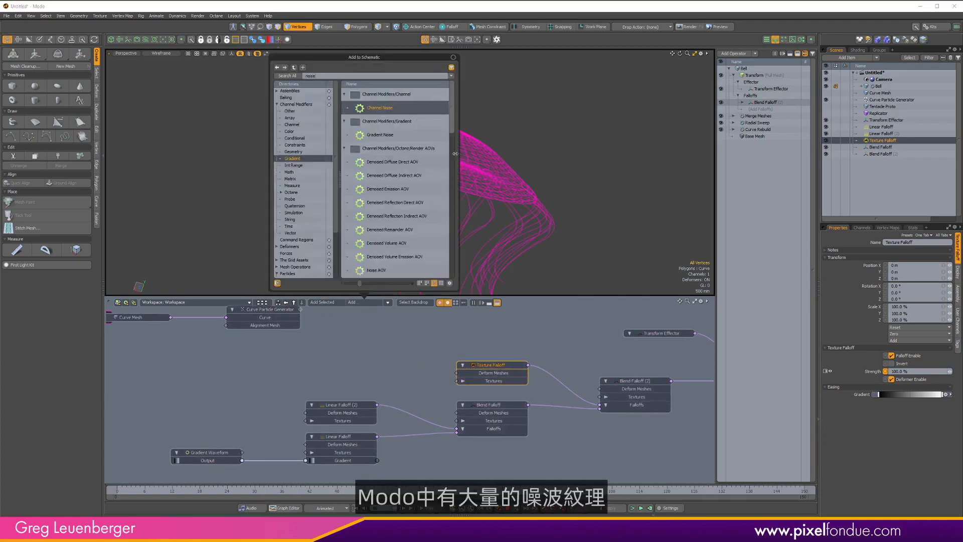
left_click_drag(455, 118, 451, 282)
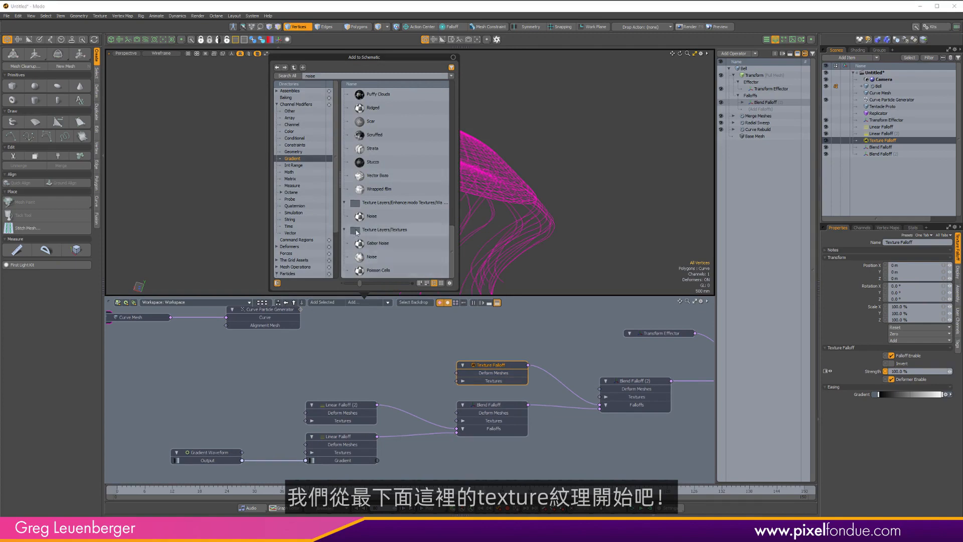
double_click(373, 260)
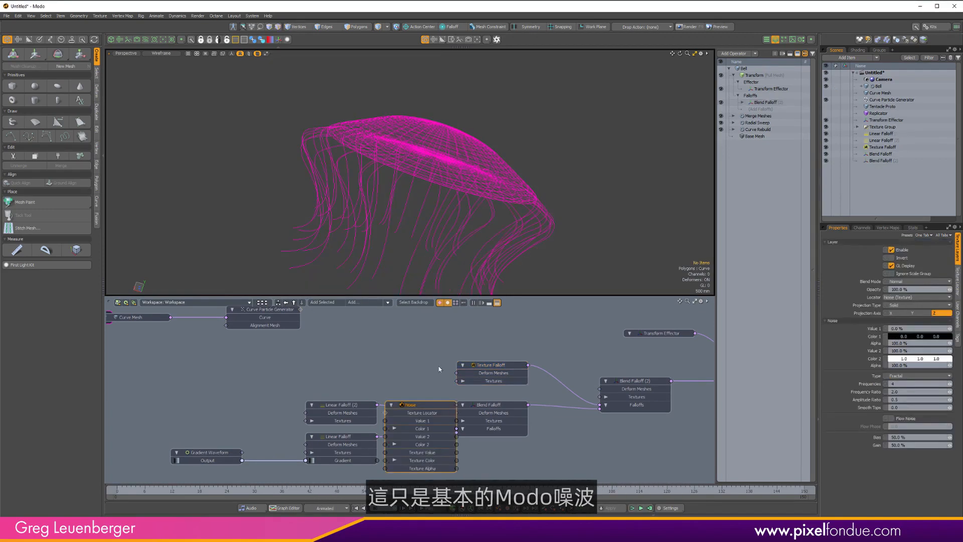
mouse_move(404, 403)
left_mouse_down()
mouse_move(363, 323)
mouse_move(333, 323)
left_mouse_up()
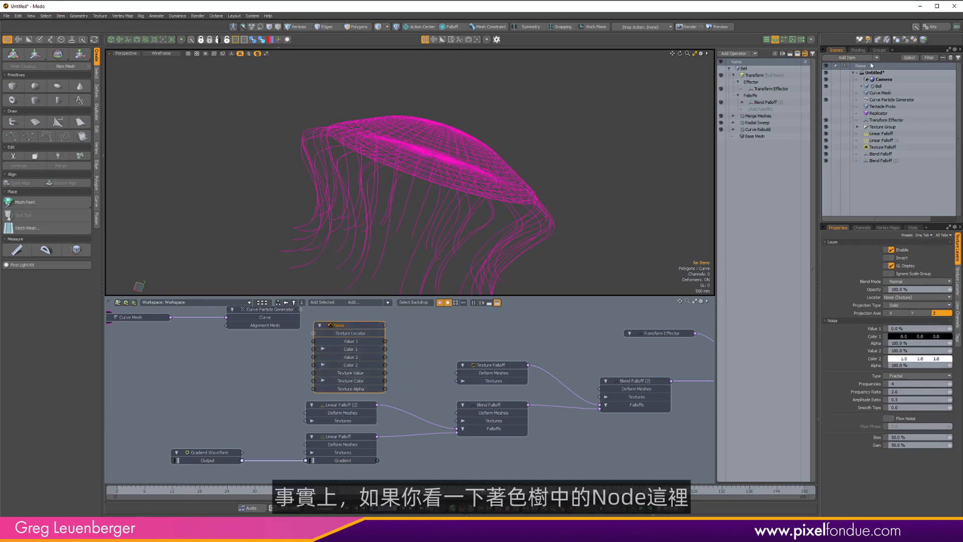
Open the Shader Tree and expand its Nodes group.
left_click(857, 50)
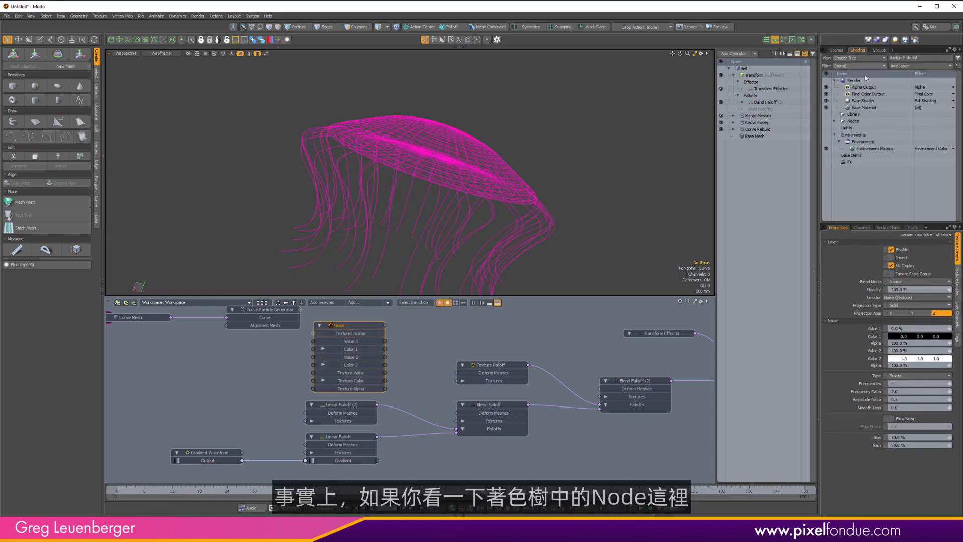
left_click(835, 122)
left_click(835, 121)
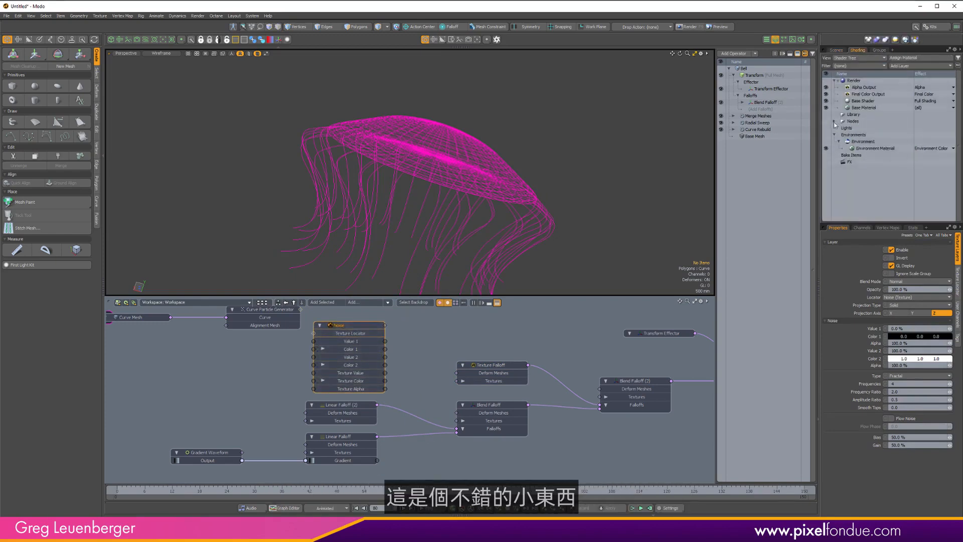
Extract the Noise node's Texture Locator as its own node and place it to the left of the Noise.
left_click_drag(132, 353, 328, 314, "alt")
scroll(187, 384, "down", 2)
left_click(410, 360)
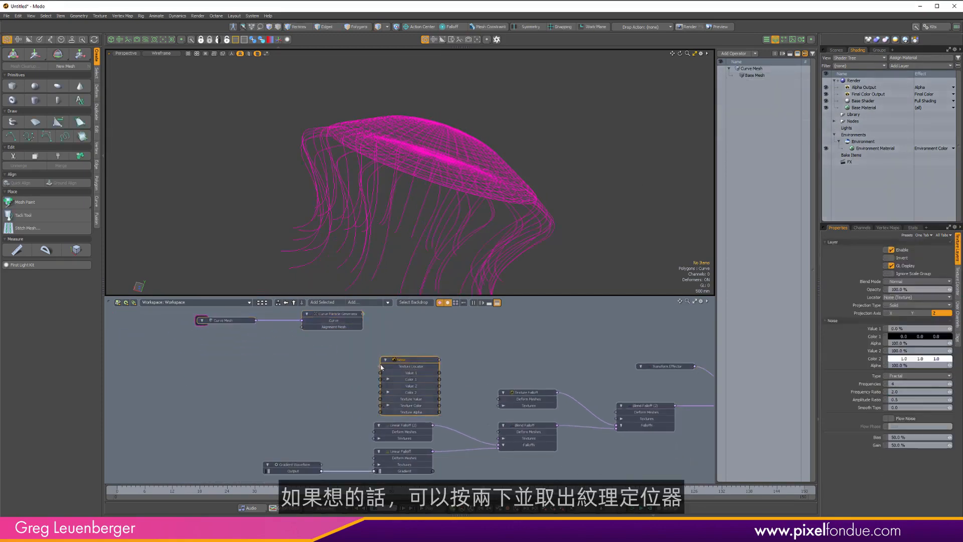
double_click(380, 367)
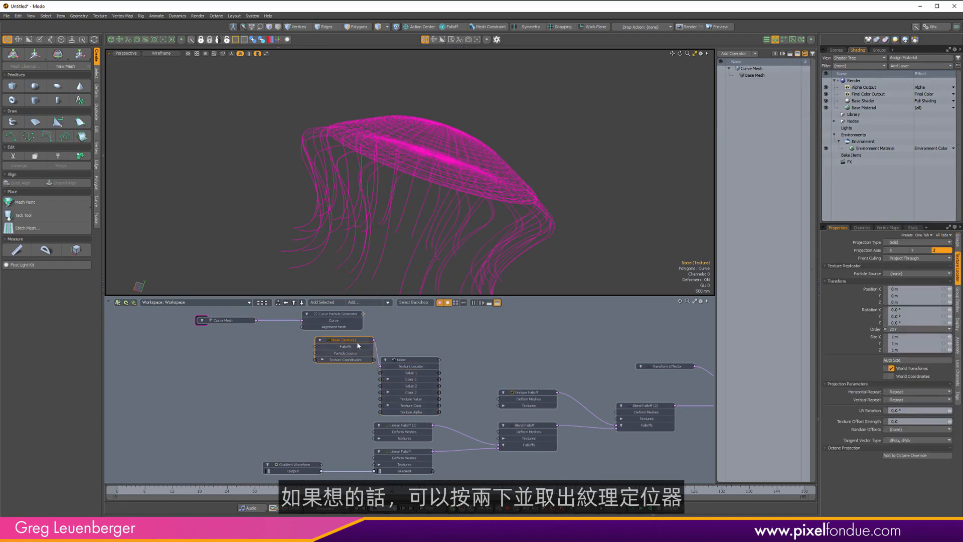
left_click_drag(359, 344, 327, 378)
left_click_drag(329, 374, 234, 377, "alt")
scroll(238, 377, "up", 3)
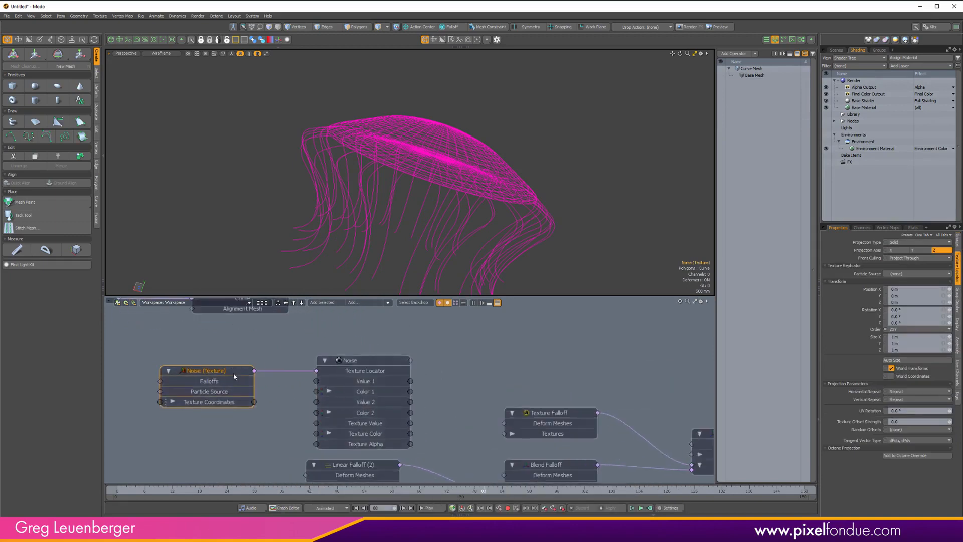
left_click_drag(439, 375, 435, 357, "alt")
Set the Noise type to Simple and connect its output to the Texture Falloff's Textures input.
left_click(380, 344)
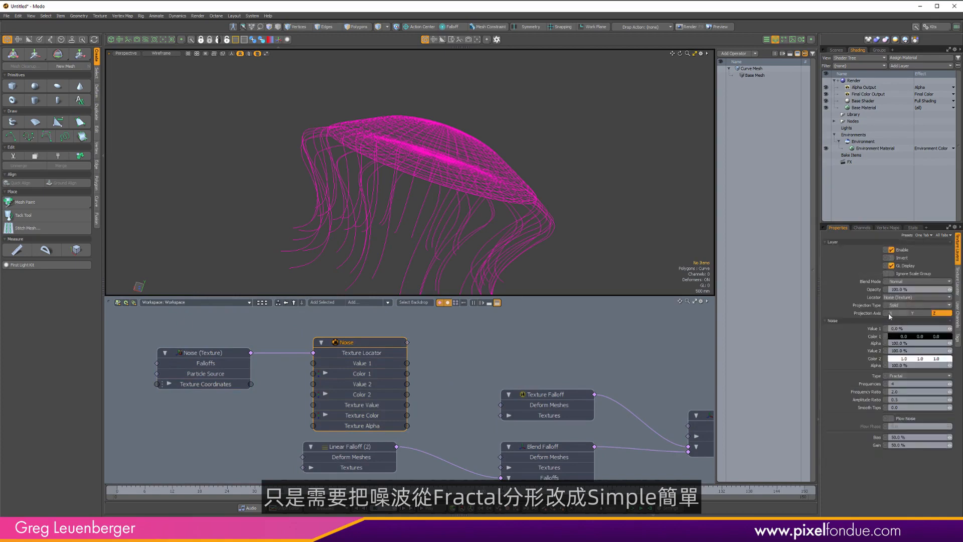
left_click(907, 374)
left_click(907, 367)
left_click_drag(408, 342, 501, 416)
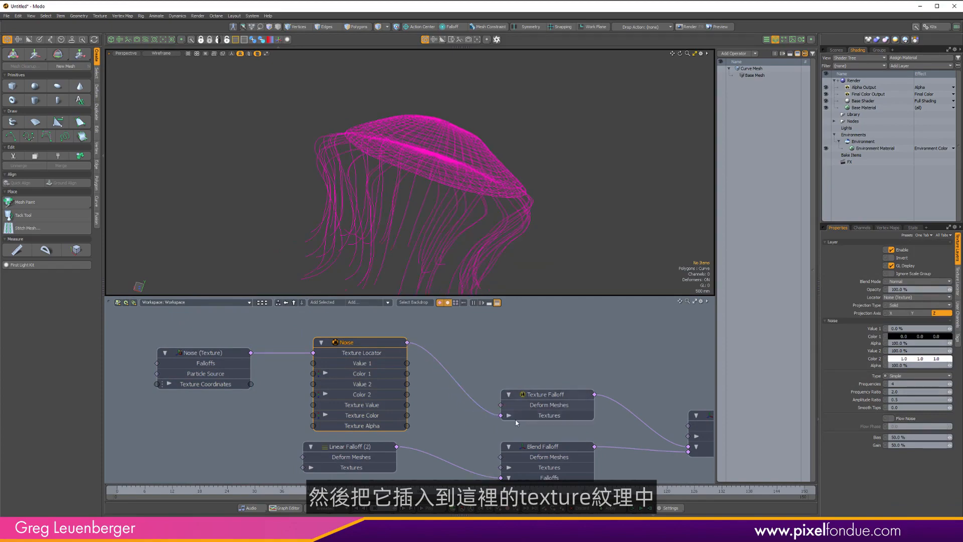
Set the Noise texture locator's size to 660 mm on all axes.
left_click_drag(433, 160, 420, 130, "alt")
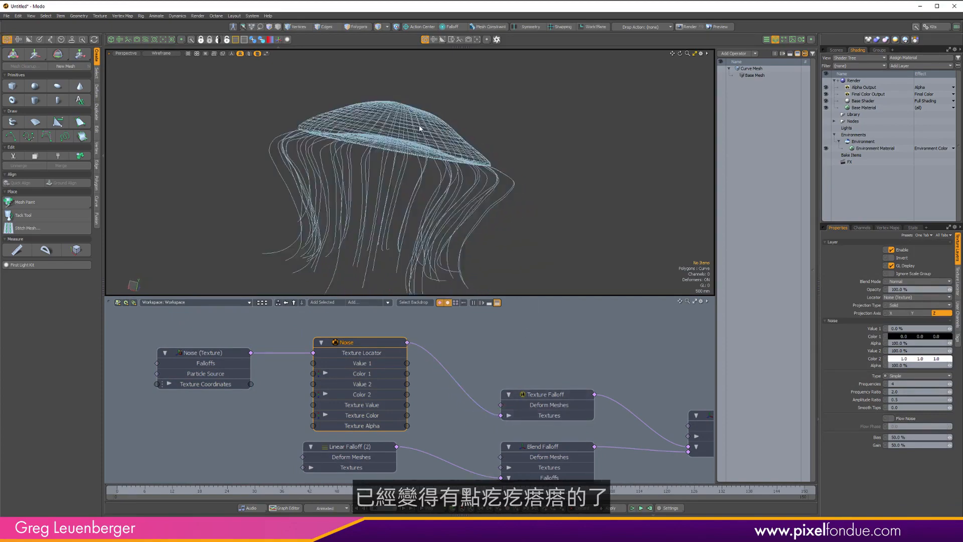
key("KP_2")
scroll(437, 158, "up", 4)
scroll(622, 183, "down", 4)
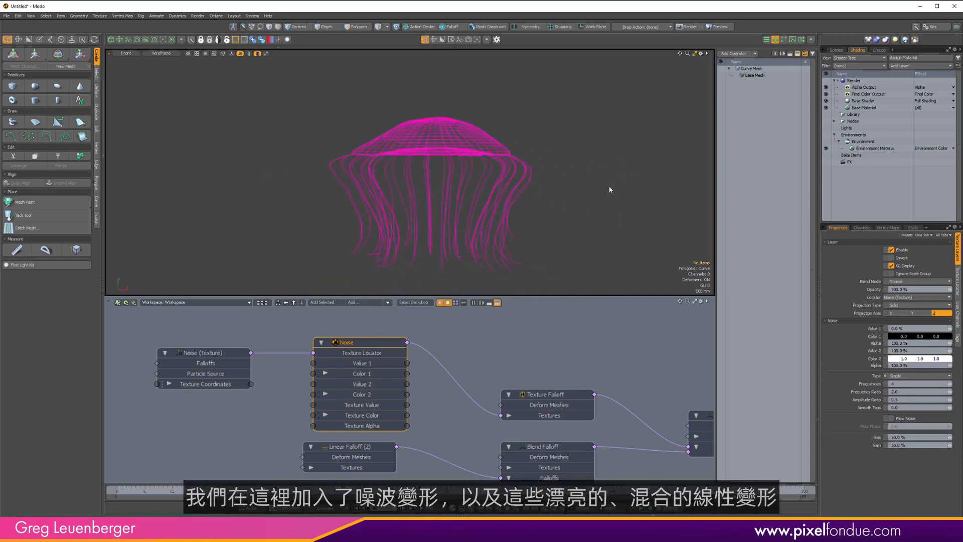
left_click_drag(512, 457, 441, 399, "alt")
scroll(492, 386, "down", 2)
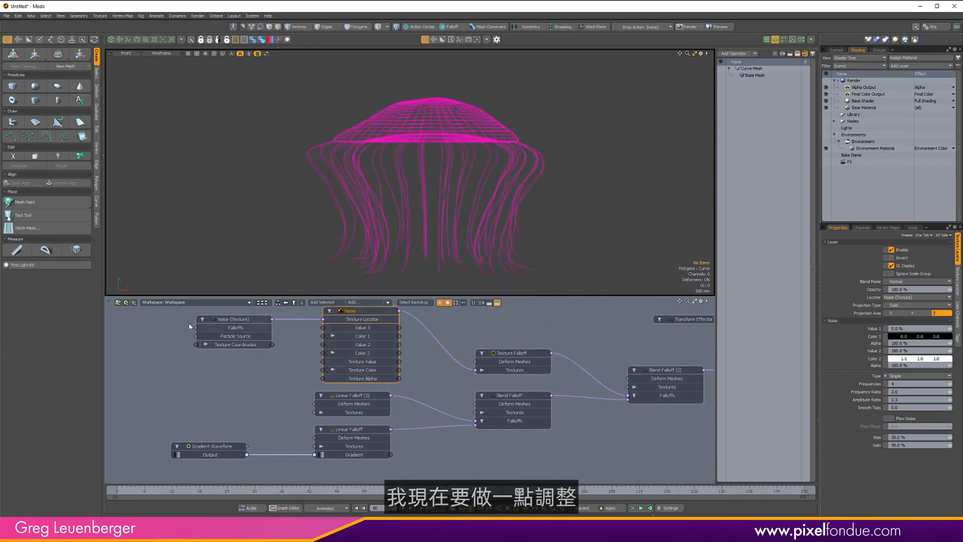
left_click(224, 337)
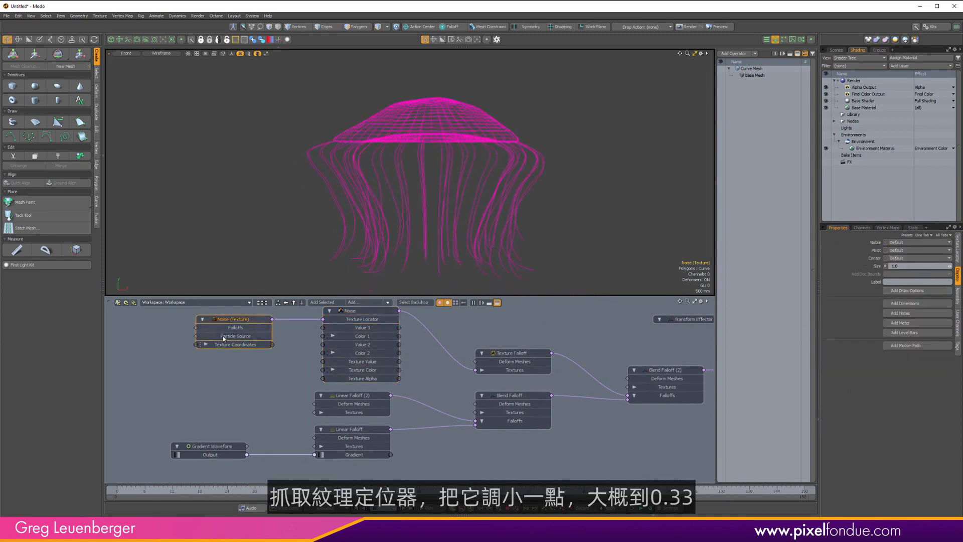
left_click(958, 247)
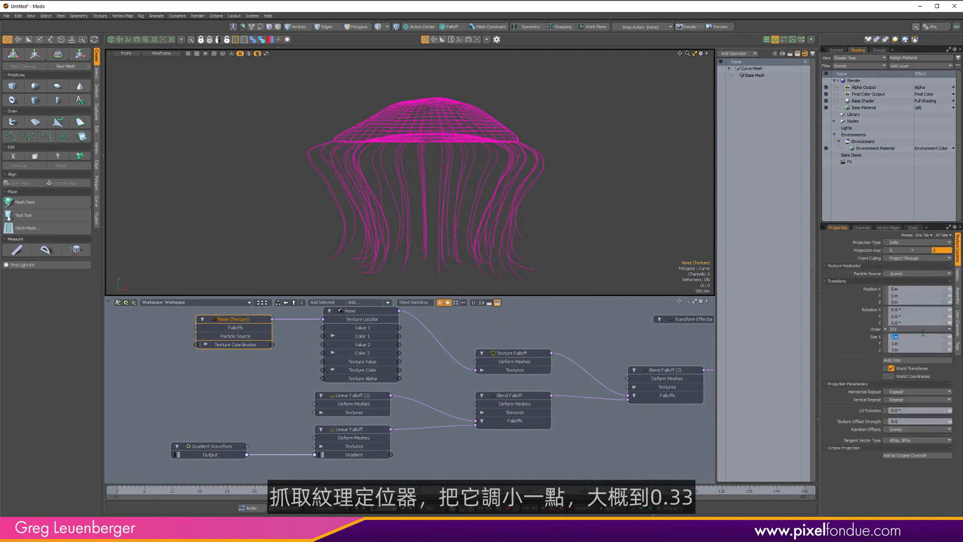
key("Return")
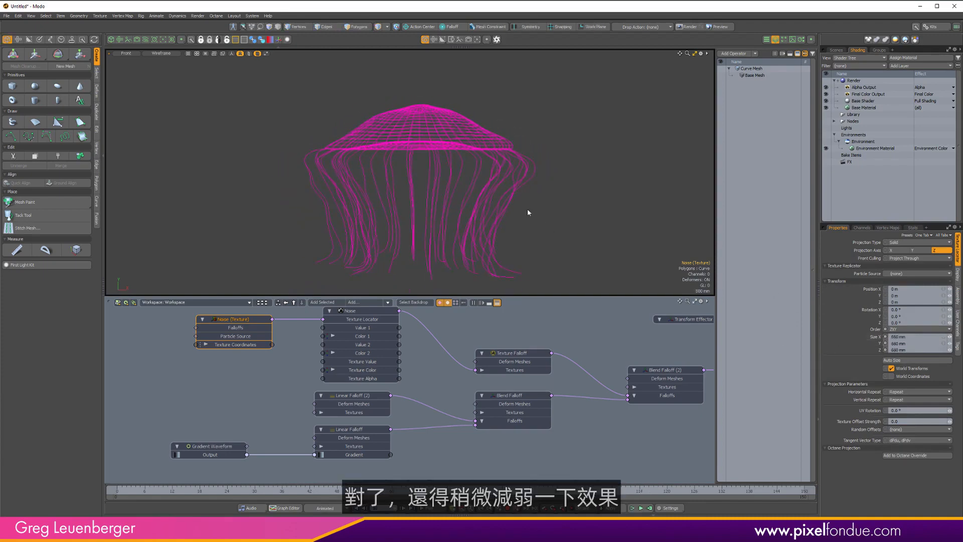
Reduce the Texture Falloff's strength to 63.5%.
left_click_drag(414, 358, 424, 370, "alt")
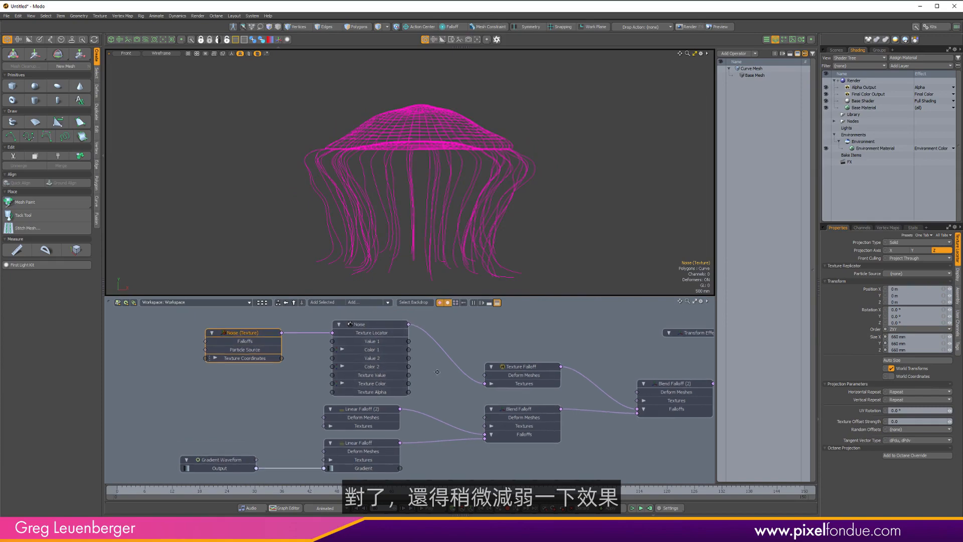
left_click(381, 324)
left_click(524, 366)
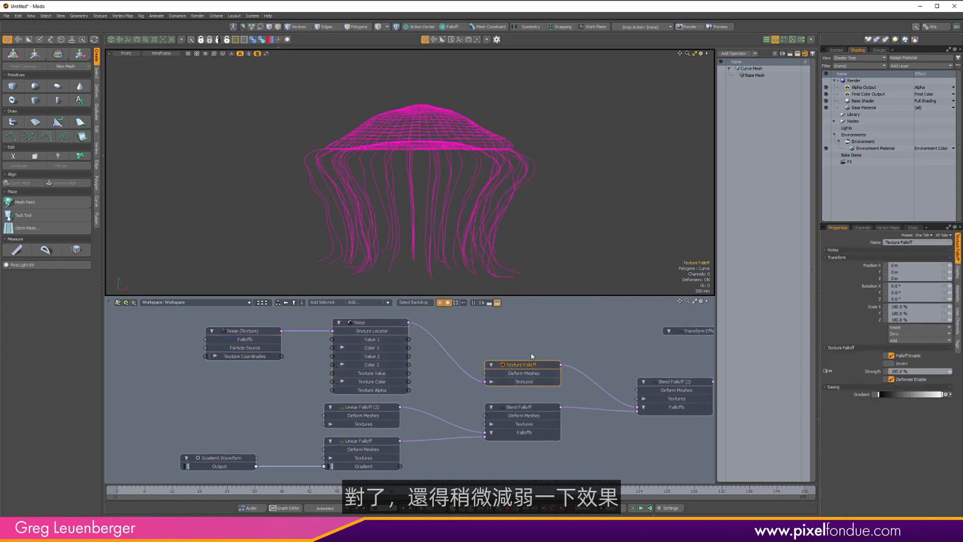
key("c")
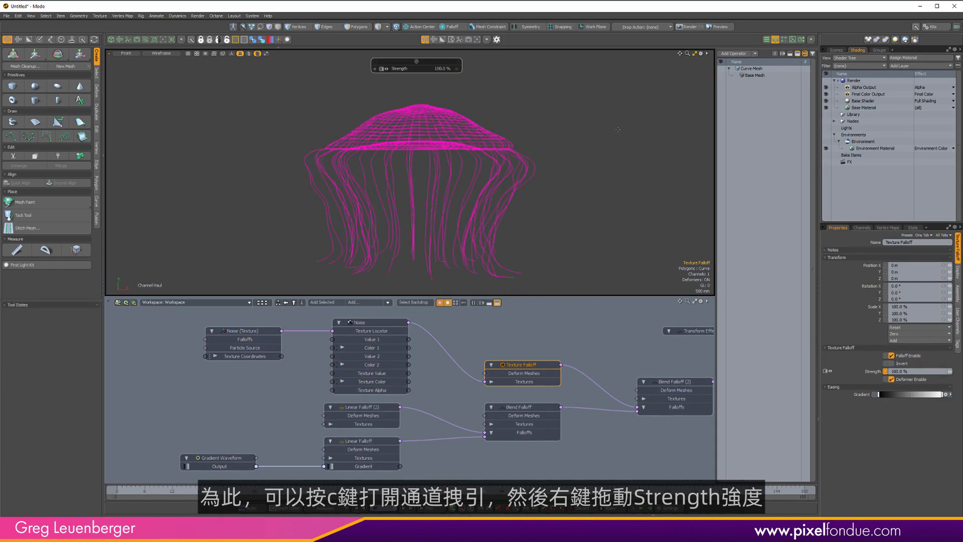
left_click_drag(296, 195, 331, 189)
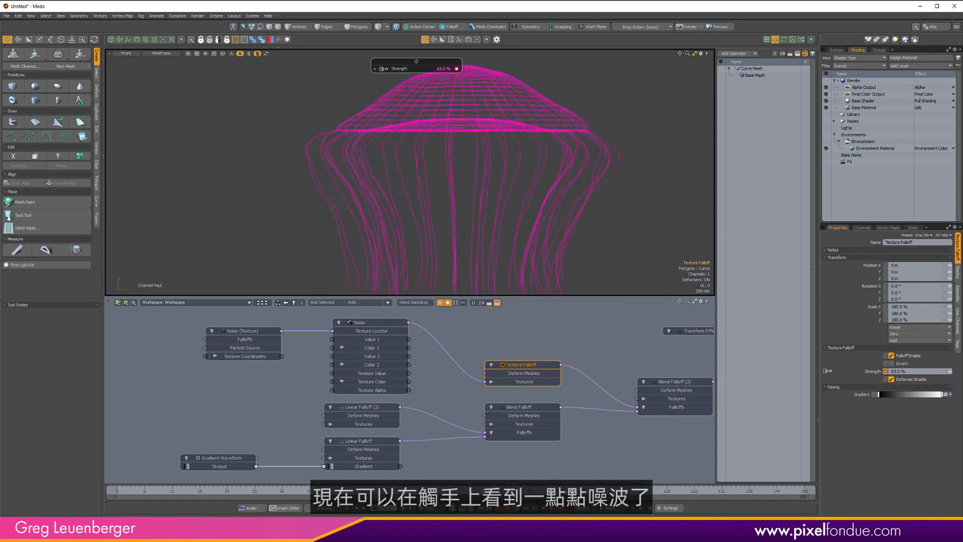
Play the animation to preview the tentacle motion with the noise.
scroll(618, 165, "down", 2)
left_click_drag(617, 165, 552, 182, "alt+shift")
left_click(481, 446)
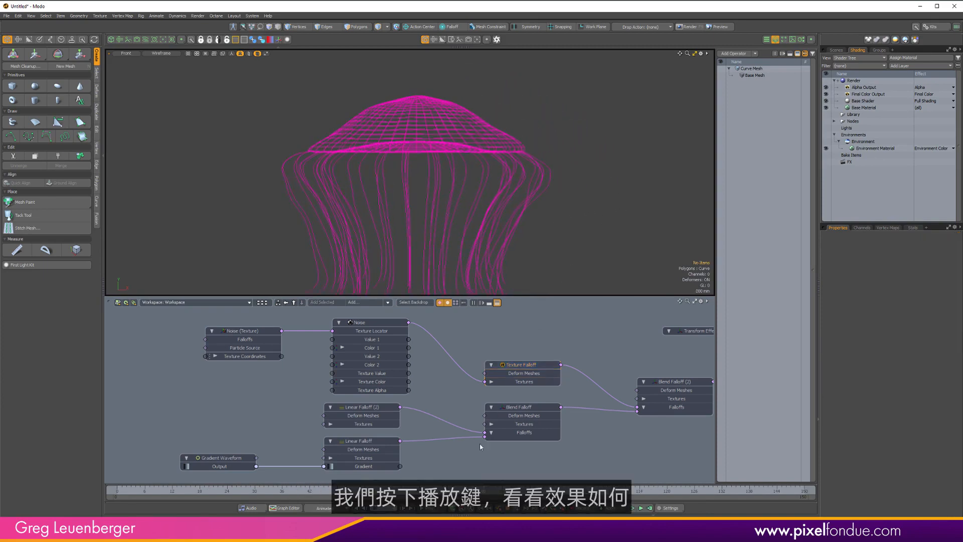
left_click(430, 508)
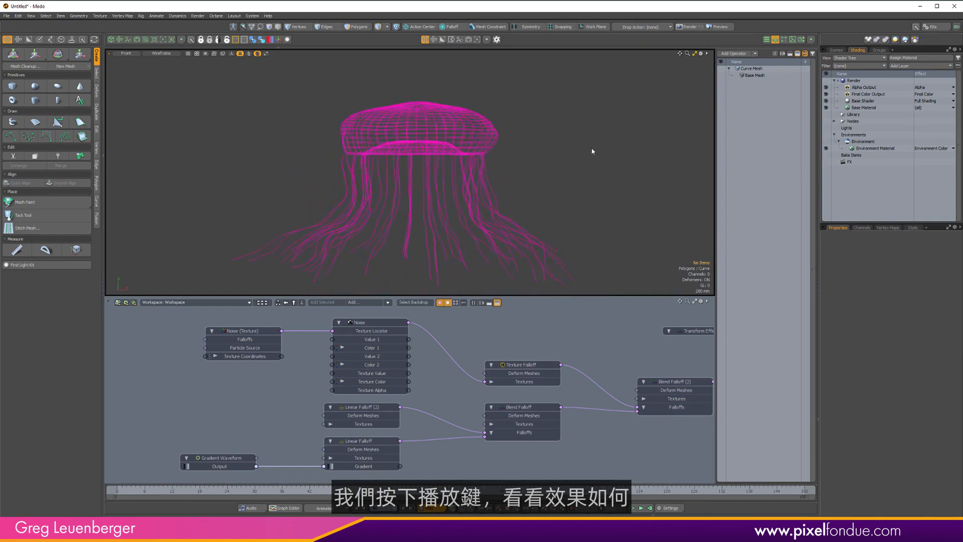
left_click_drag(612, 129, 526, 169, "alt")
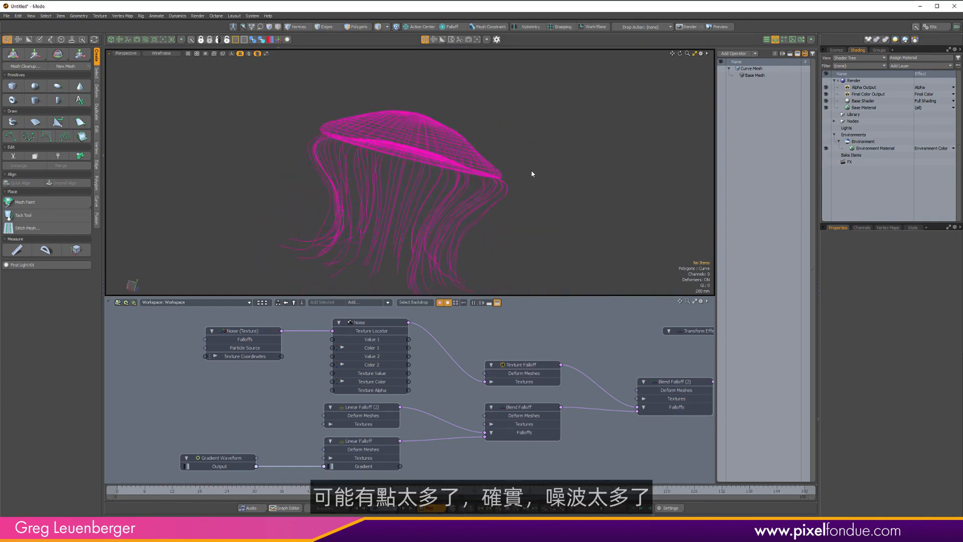
Pause playback, select the Noise texture and set its frequencies to 3.
left_click(372, 327)
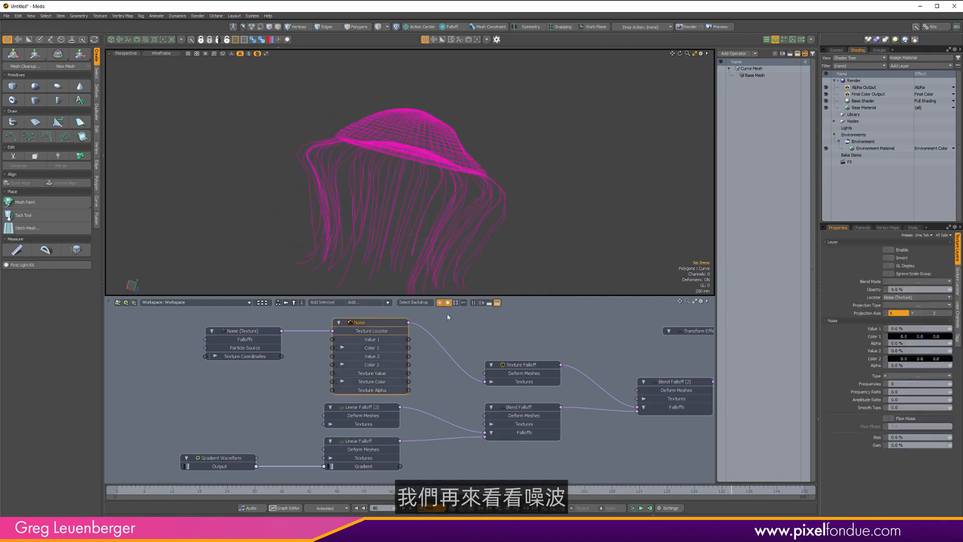
left_click(957, 282)
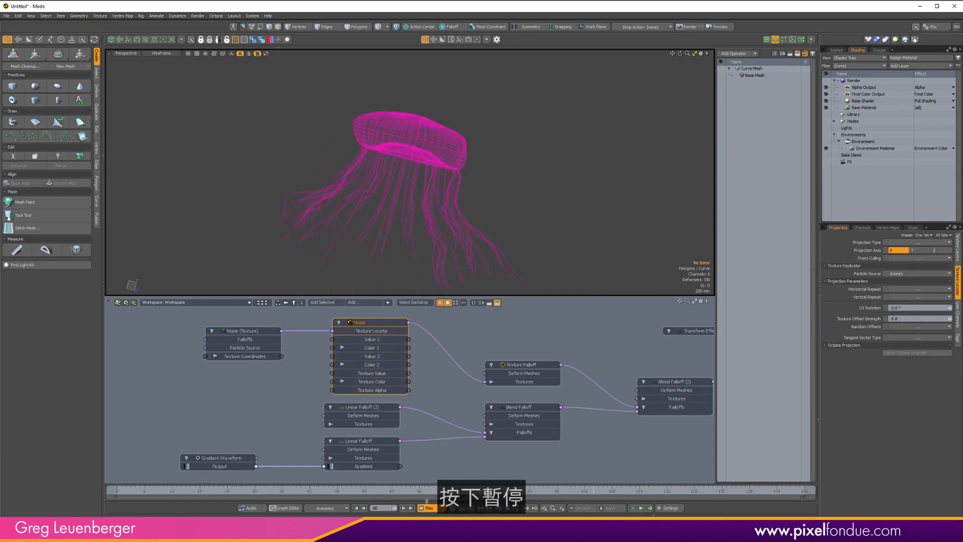
left_click(430, 508)
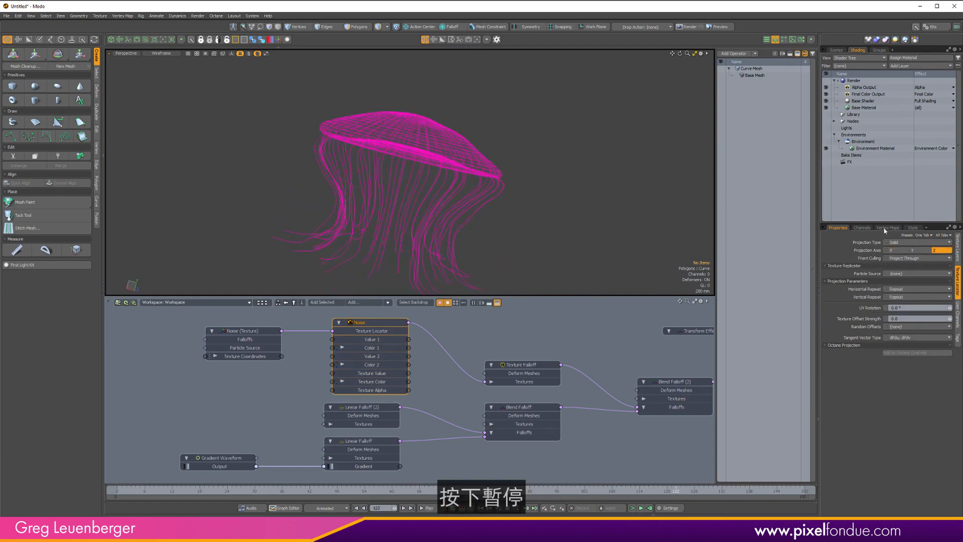
left_click(959, 240)
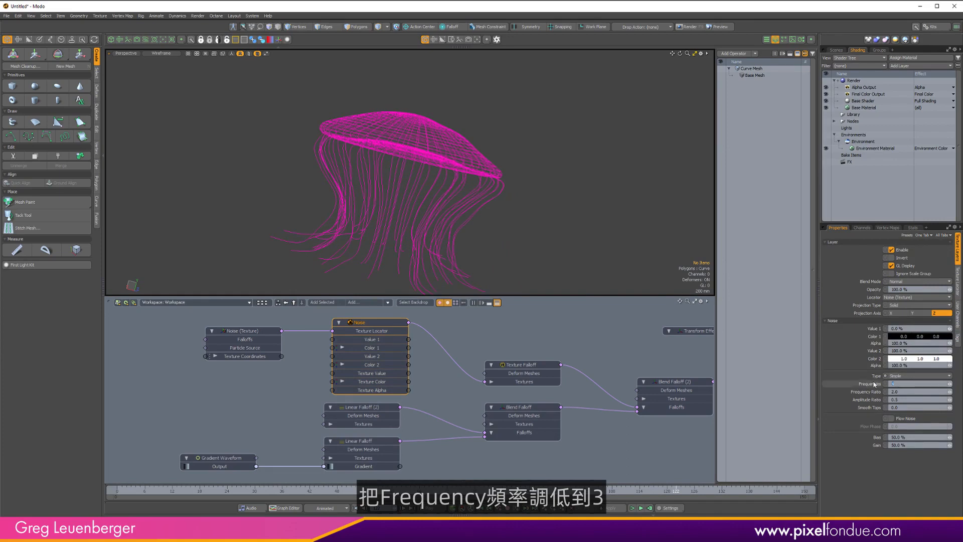
type("3")
key("Return")
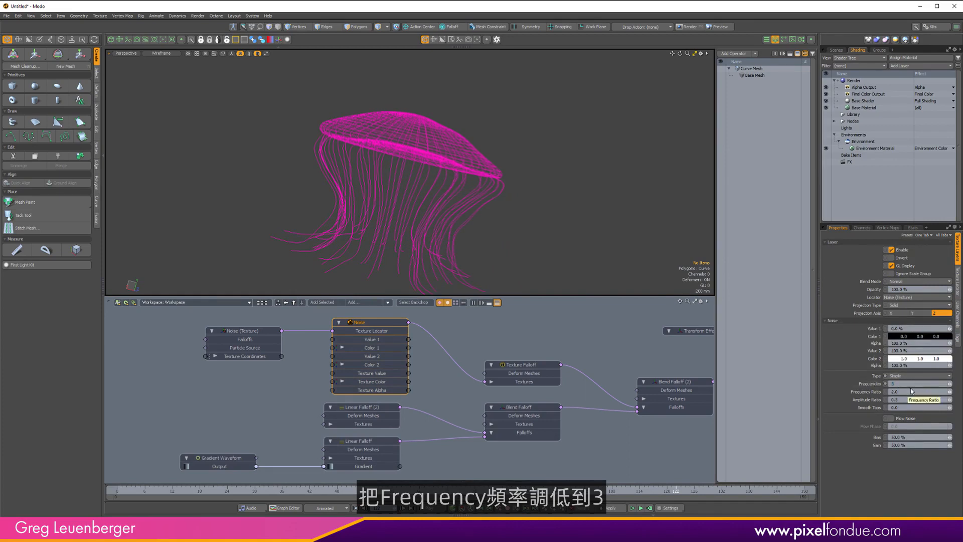
Set the Noise texture locator's size to 400 mm on all axes.
left_click(957, 293)
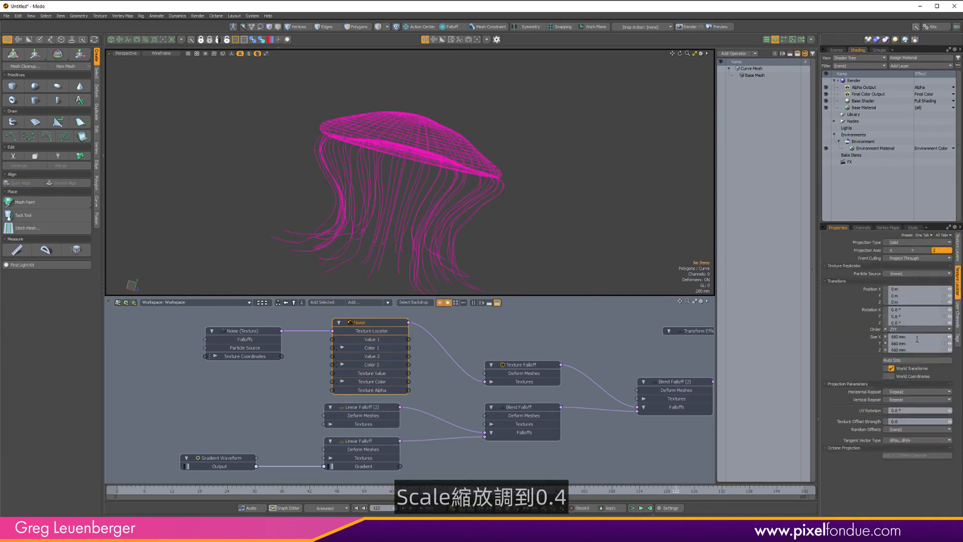
key("Return")
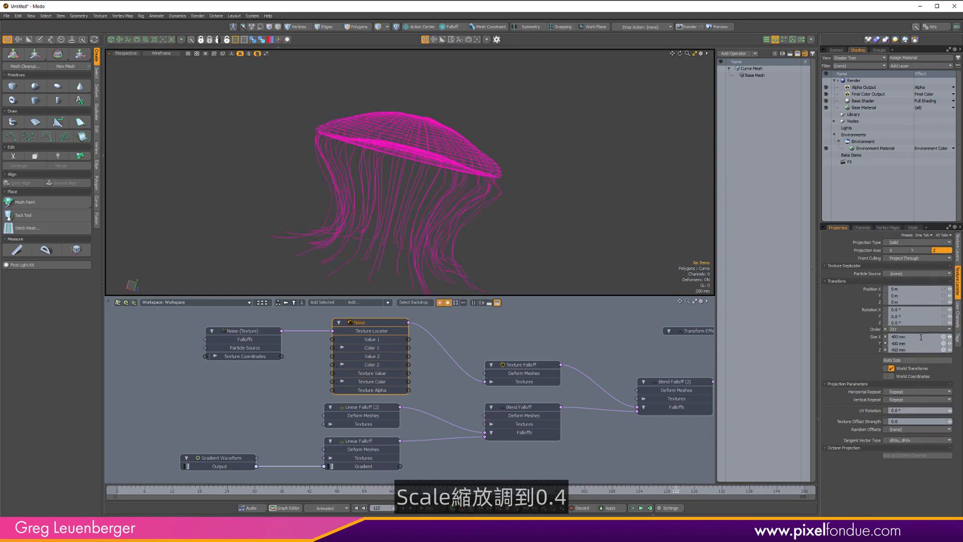
Set the Texture Falloff's strength to 50% and play the animation.
left_click_drag(532, 178, 415, 193, "alt")
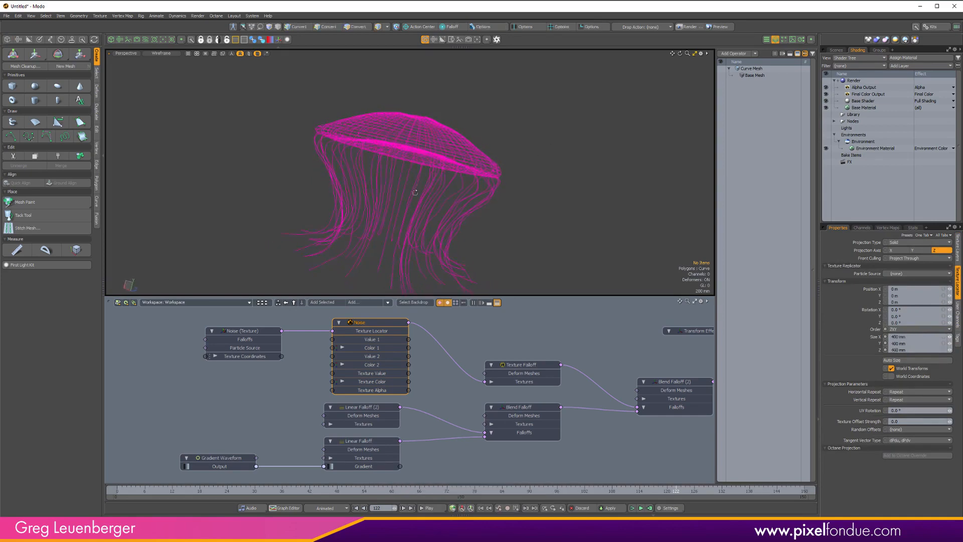
left_click(524, 372)
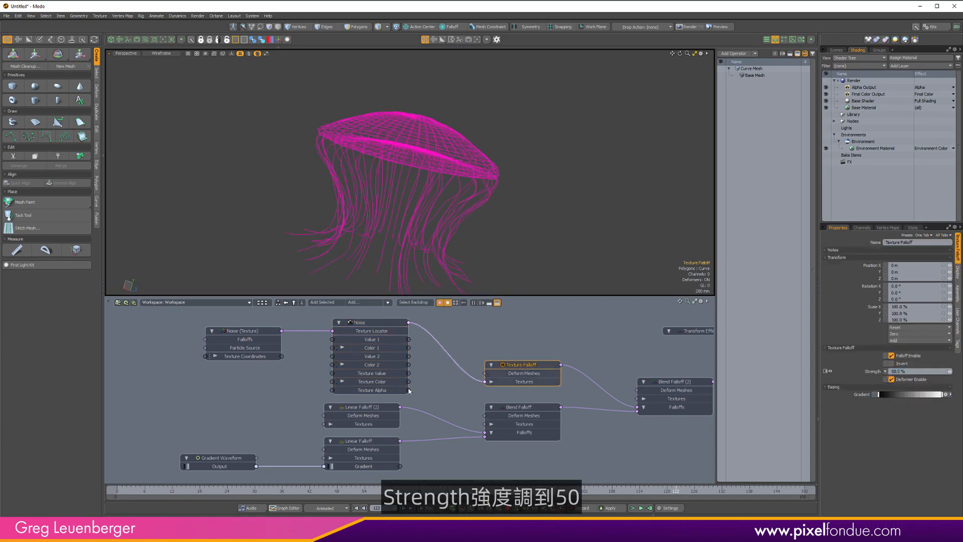
left_click(429, 508)
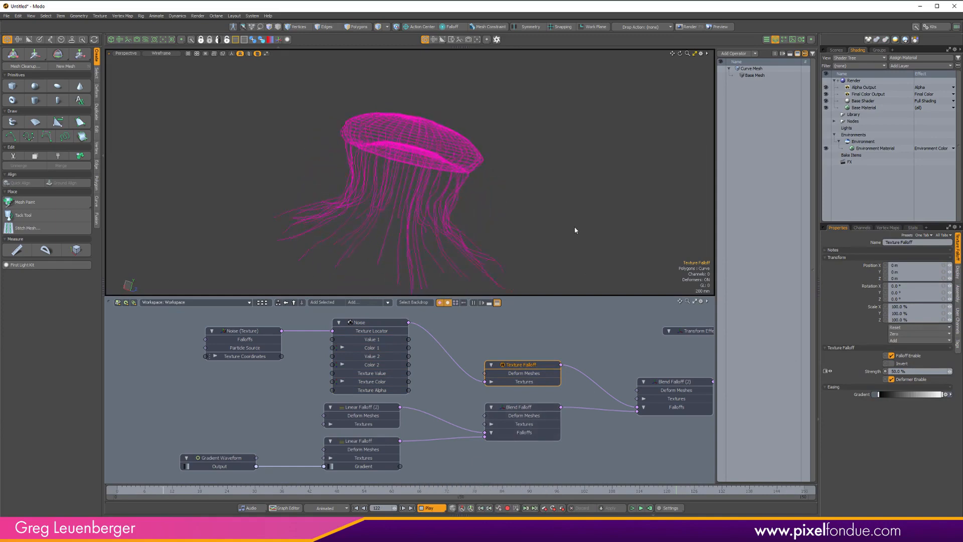
Switch the viewport to Advanced shading mode.
key("ctrl+Tab")
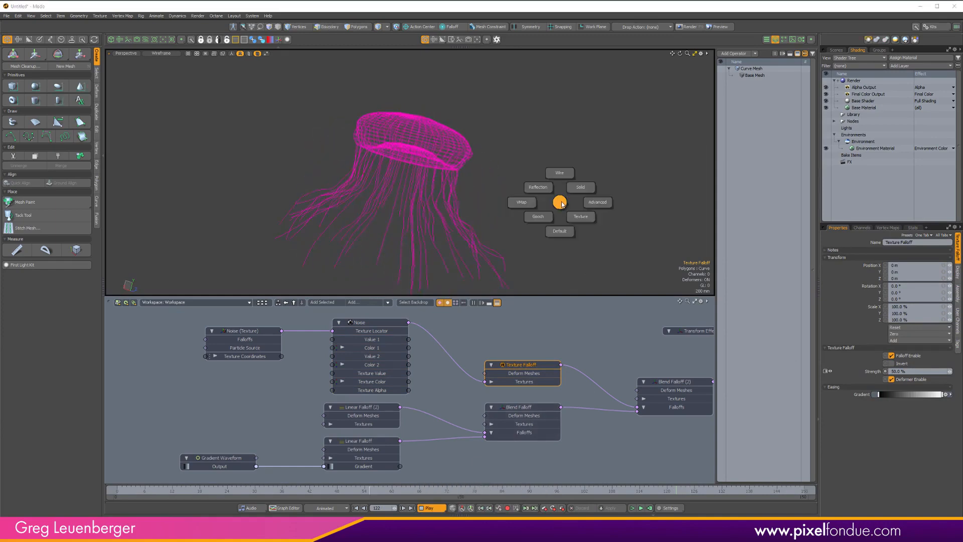
left_click(598, 202)
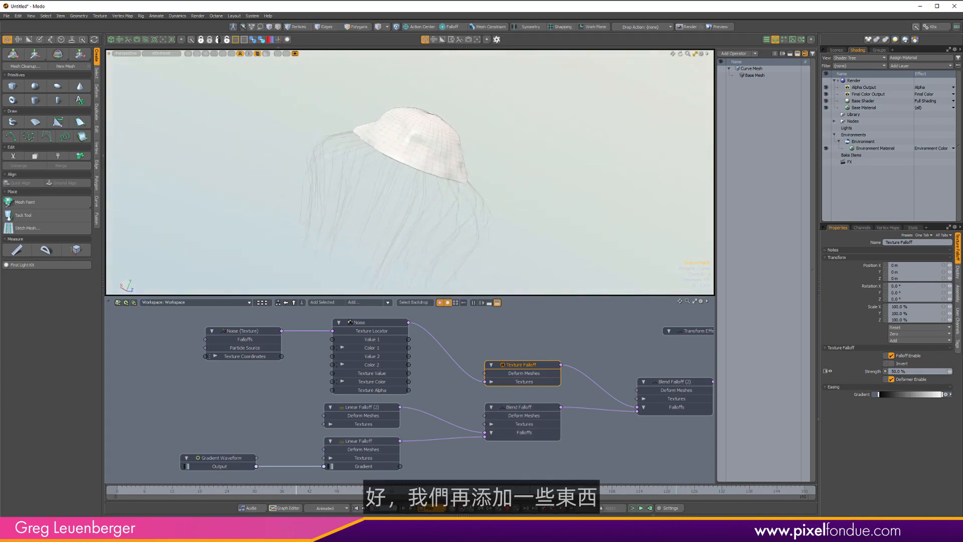
left_click(356, 508)
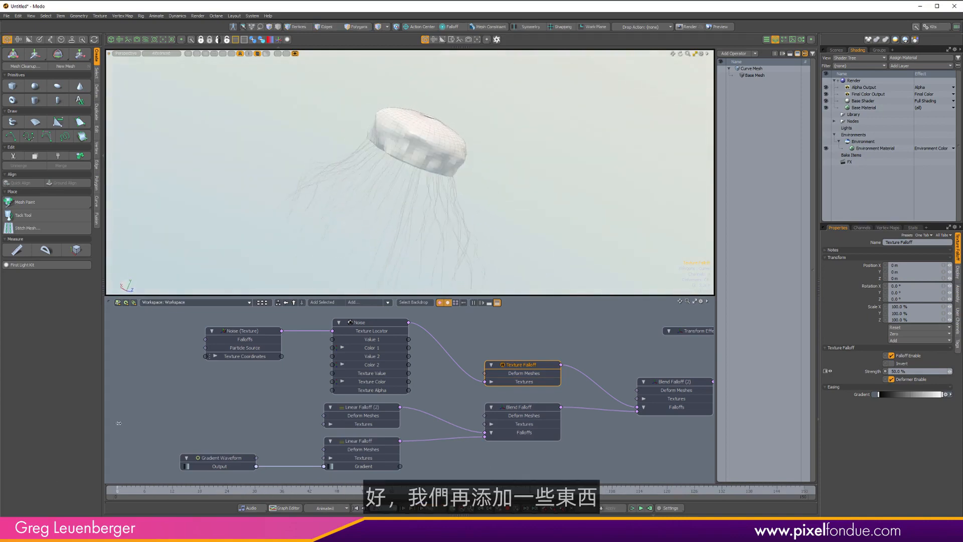
Select the Bell mesh and add a Soft Lag mesh operation to its operator stack.
left_click(836, 50)
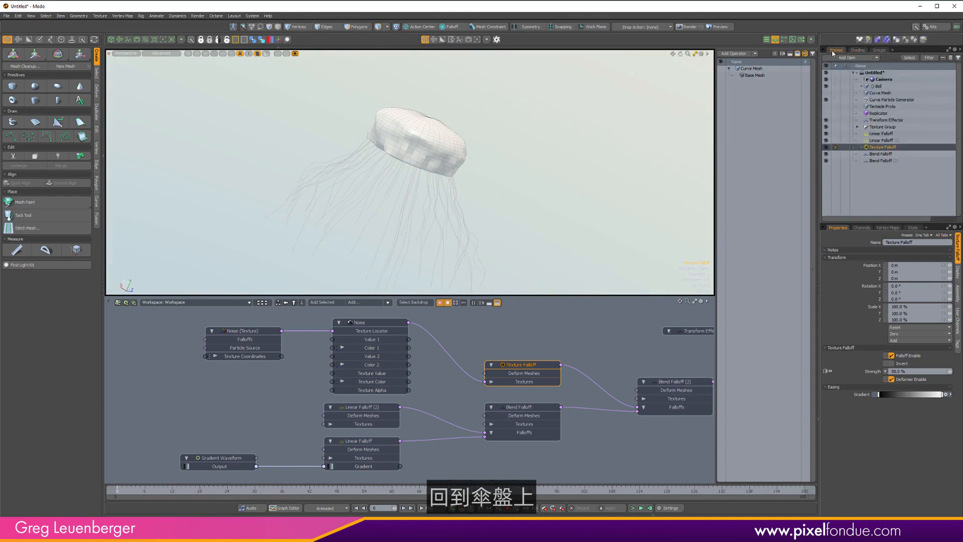
left_click(879, 86)
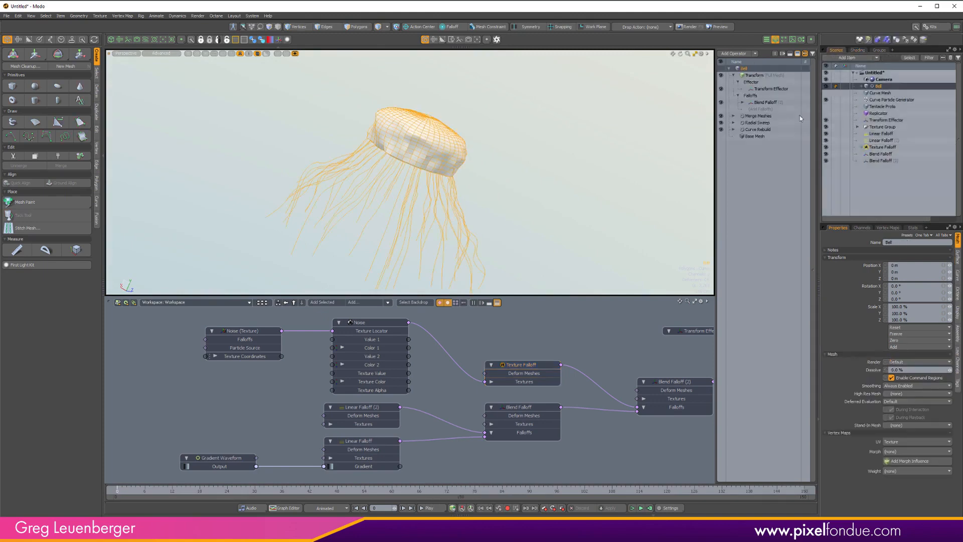
left_click(734, 75)
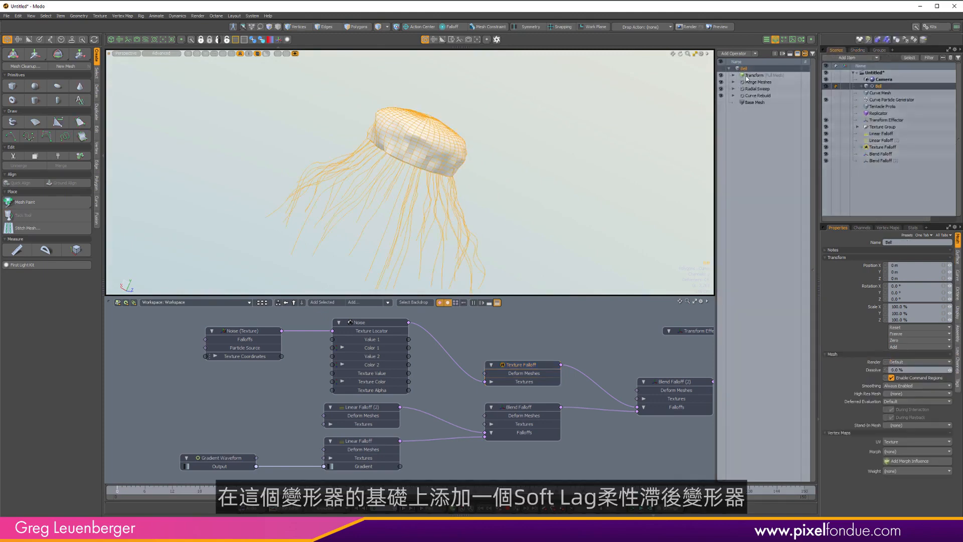
left_click(732, 53)
type("s")
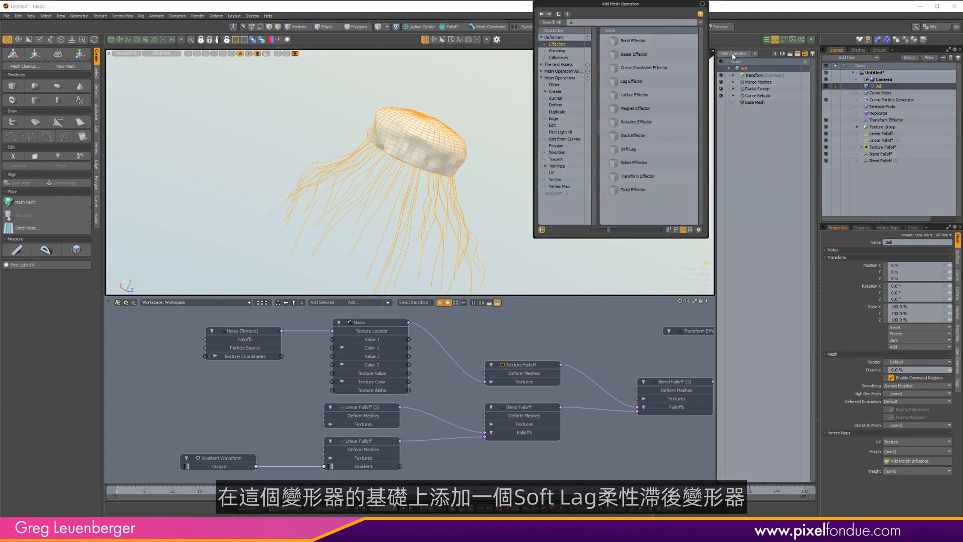
type("oft")
key("Return")
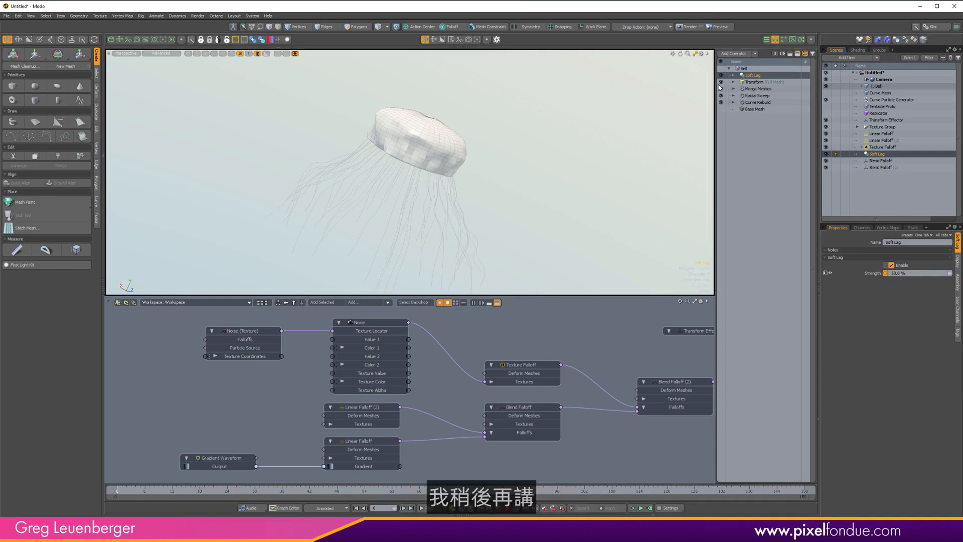
Add a Set Polygon Type operation to the Bell and set its polygon type to Catmull-Clark.
left_click(754, 54)
type("set pol")
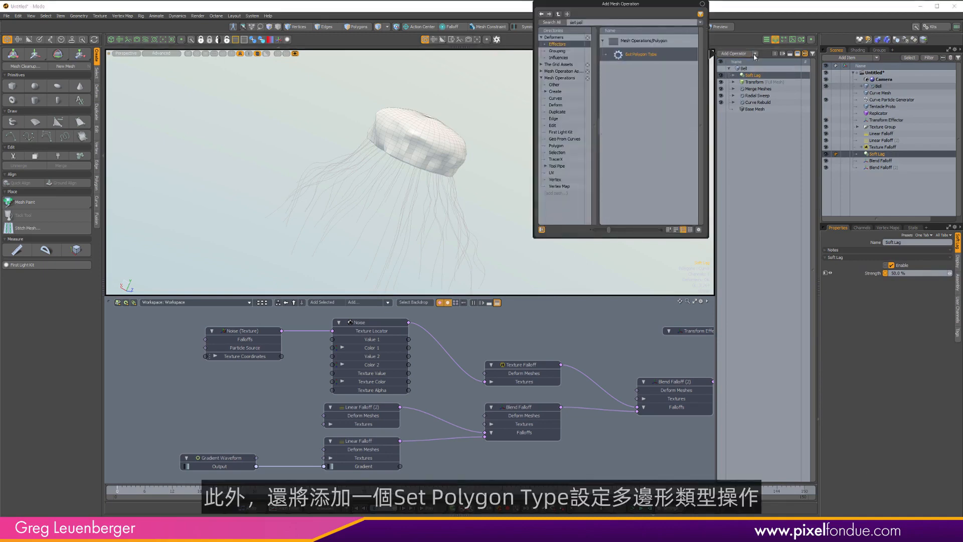
key("Return")
scroll(426, 157, "up", 3)
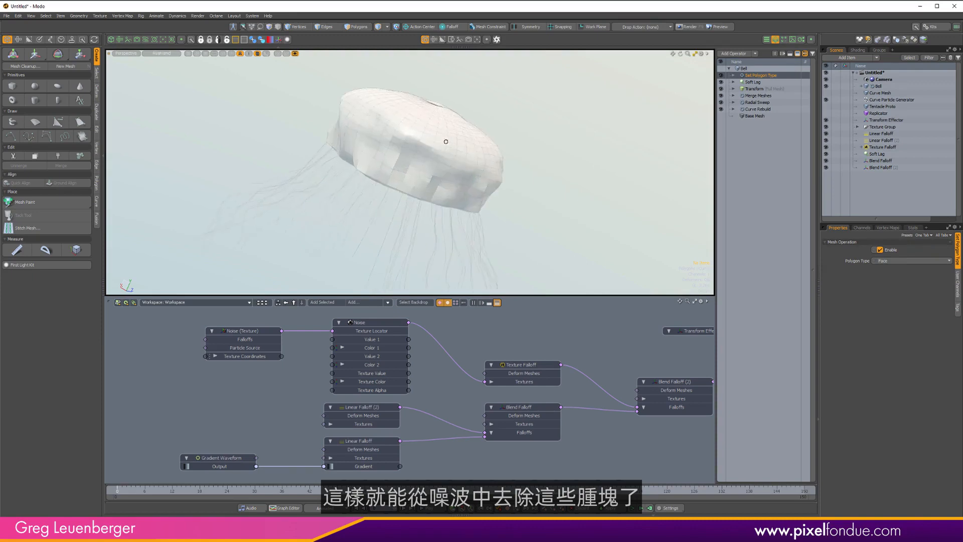
left_click(893, 261)
left_click(889, 273)
left_click_drag(521, 168, 409, 190, "alt")
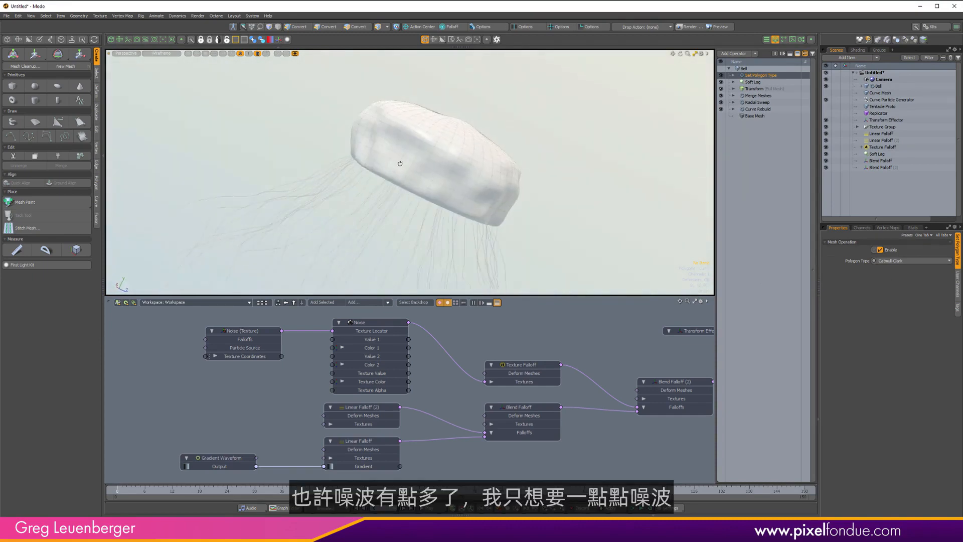
Set the Texture Falloff's strength to 33%.
left_click(536, 367)
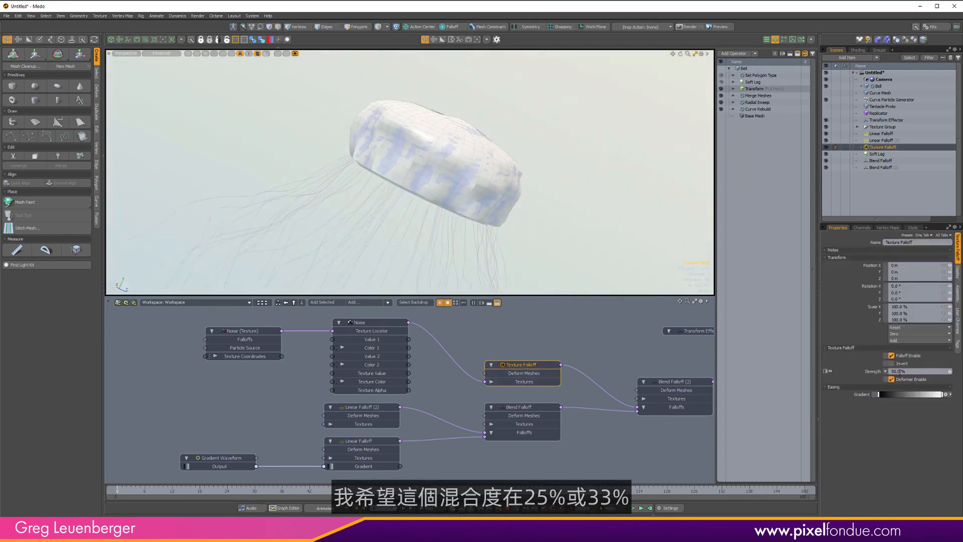
type("25")
key("Return")
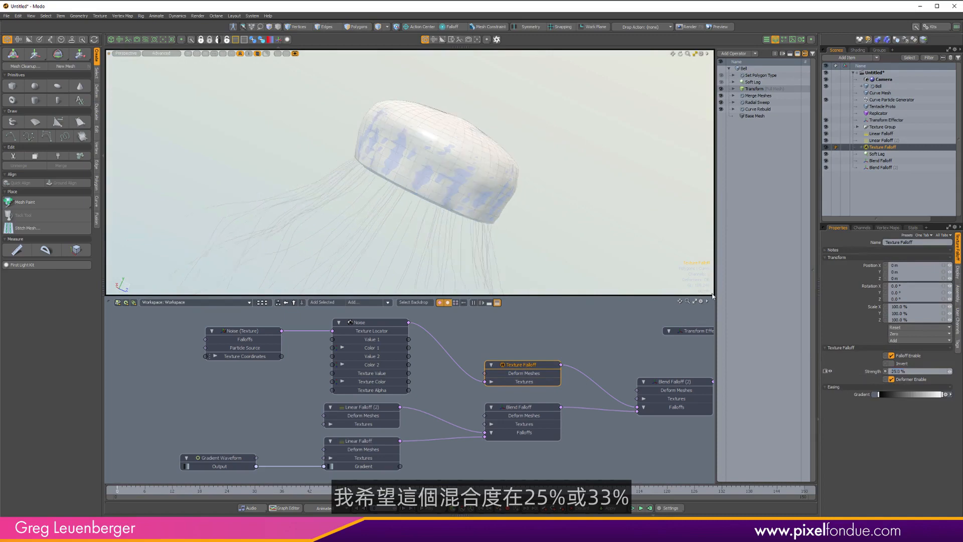
left_click(909, 373)
type("33")
key("Return")
Set the Soft Lag operation's strength to 10%.
left_click(761, 70)
left_click_drag(525, 176, 502, 141, "alt")
scroll(521, 143, "down", 2)
left_click(758, 82)
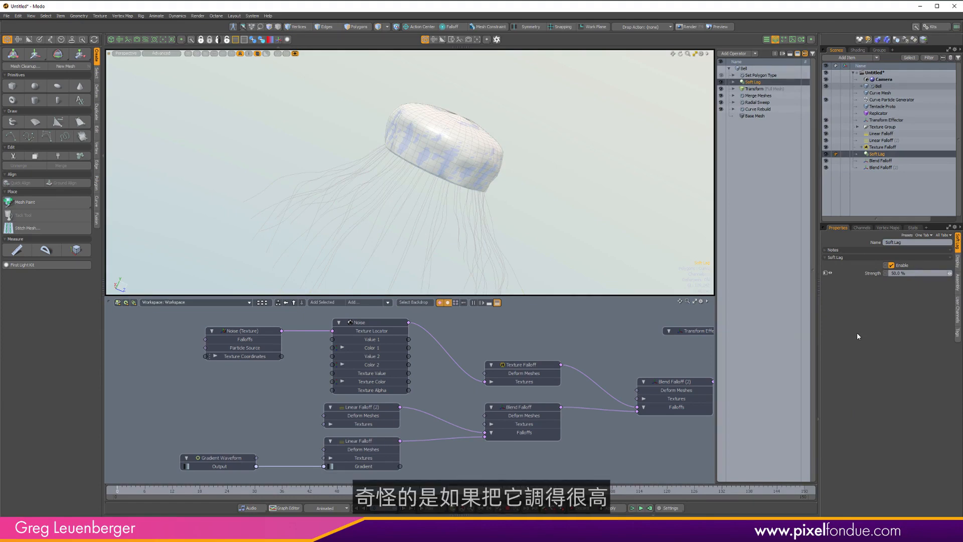
left_click_drag(906, 274, 885, 275)
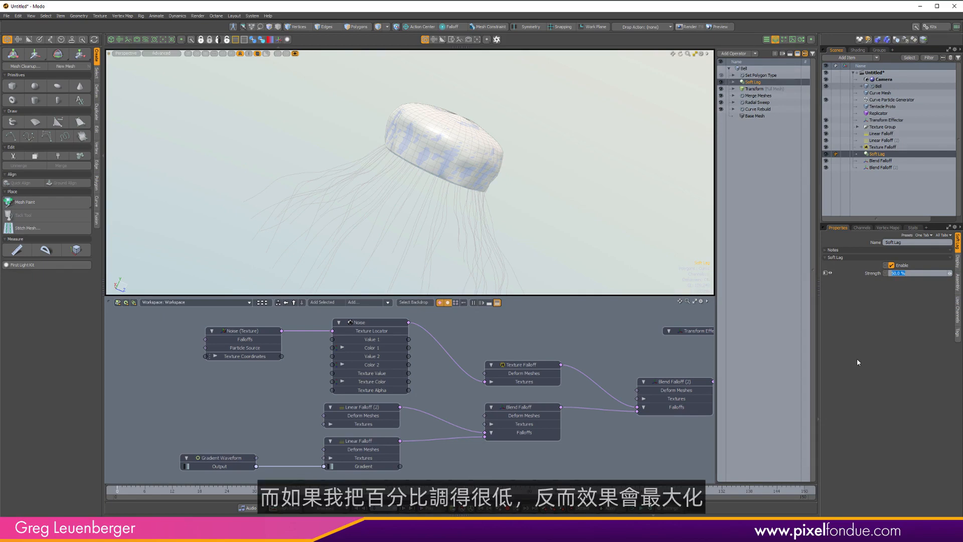
type("10")
key("Return")
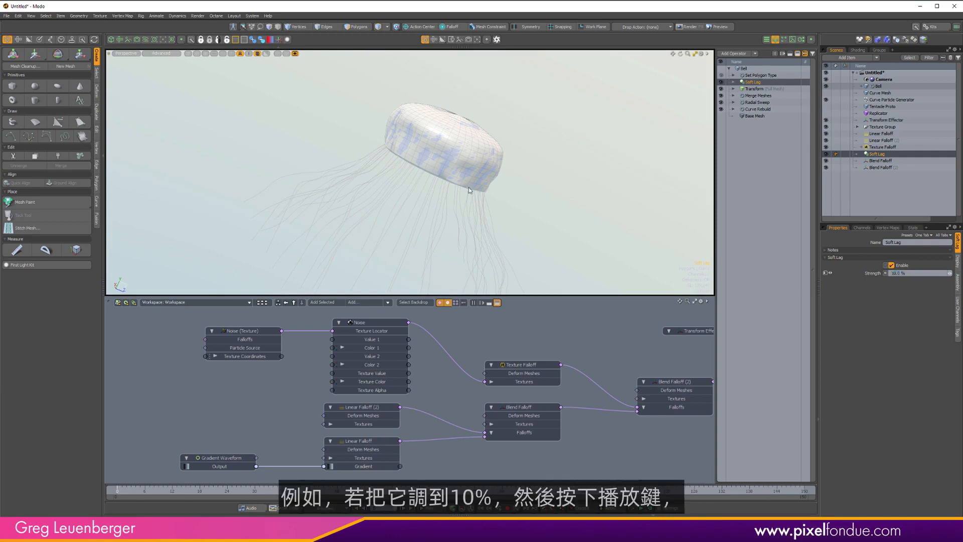
Play the animation and adjust the Soft Lag's strength.
left_click(755, 69)
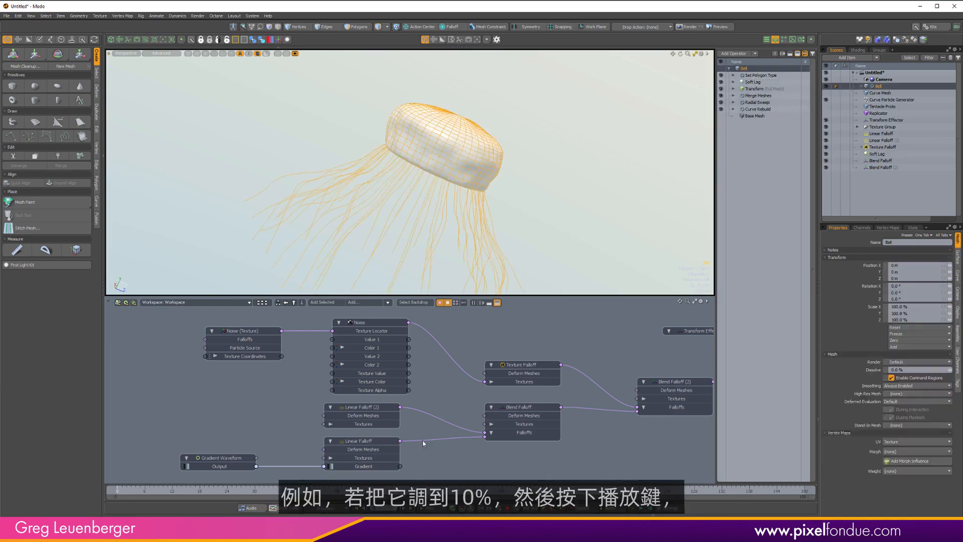
left_click(443, 513)
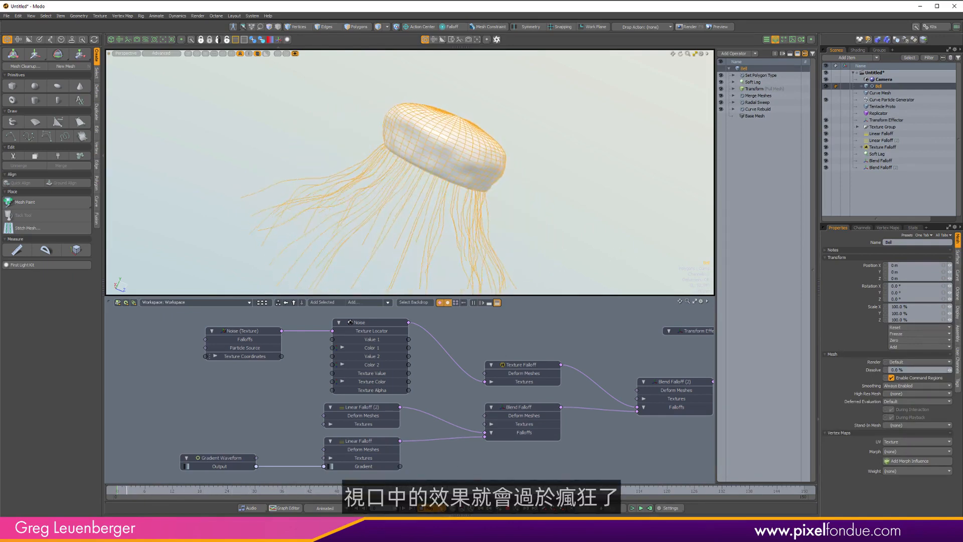
left_click(766, 82)
left_click(914, 273)
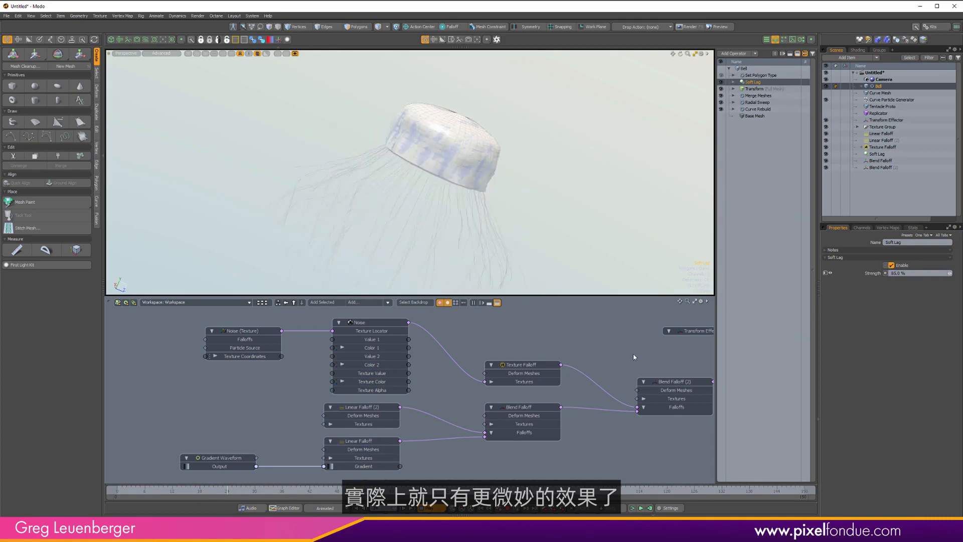
Open and close the Bell's mini properties panel in the viewport.
left_click(744, 68)
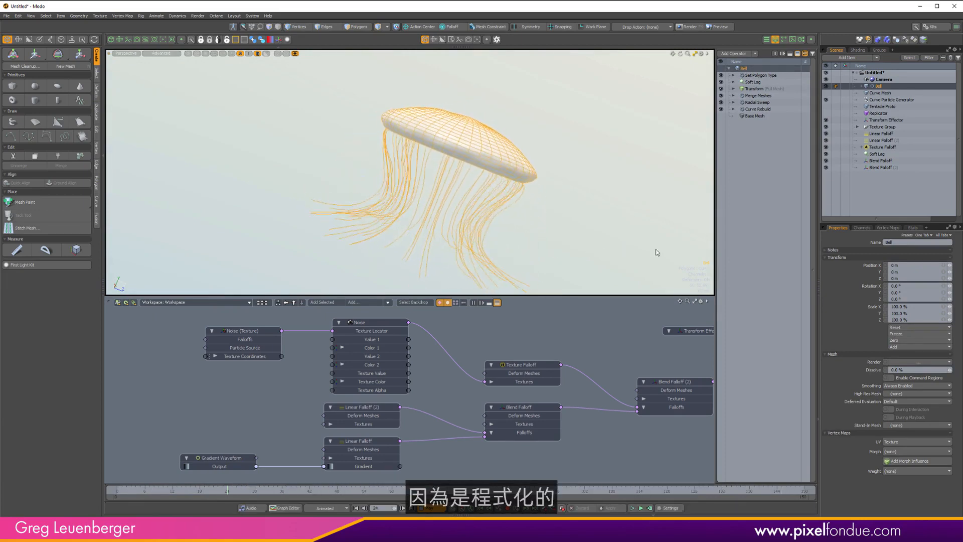
right_click(635, 221)
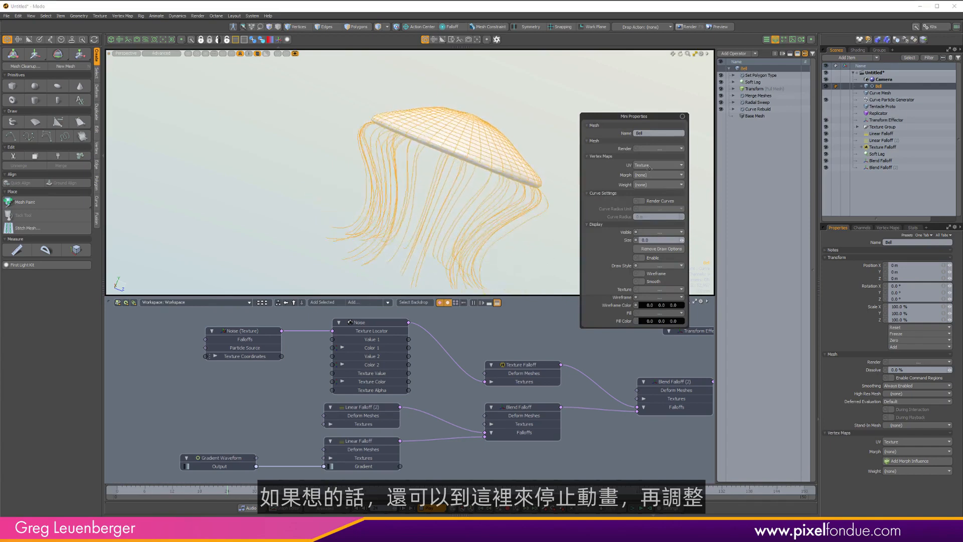
left_click_drag(684, 114, 688, 113)
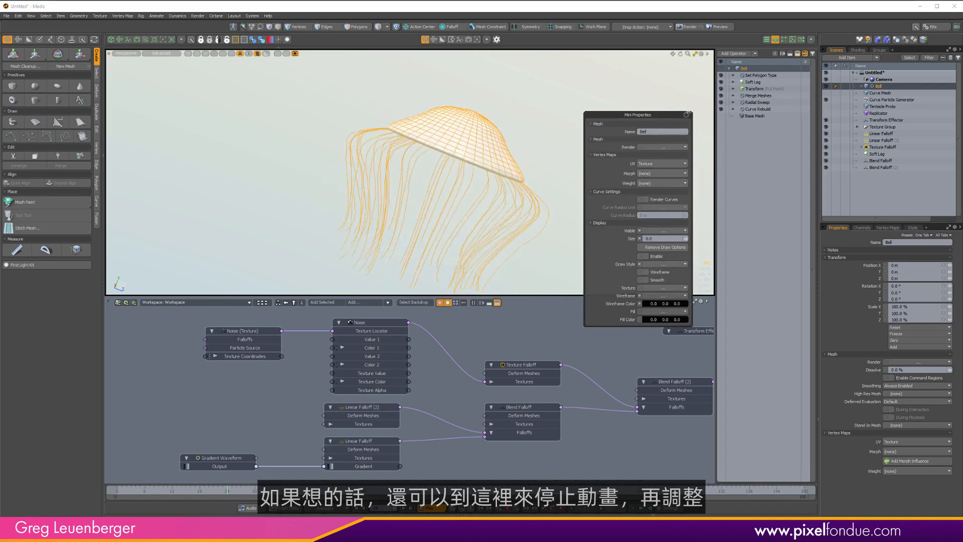
left_click(686, 115)
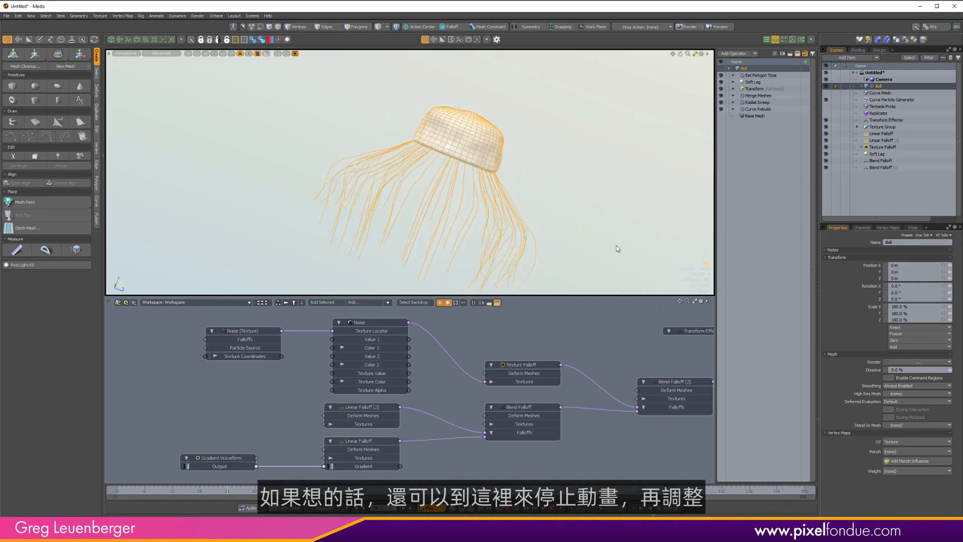
Stop playback and set the Curve Rebuild operation's point count to 48.
left_click(431, 508)
left_click_drag(509, 147, 488, 156, "alt")
key("ctrl+3")
left_click(656, 163)
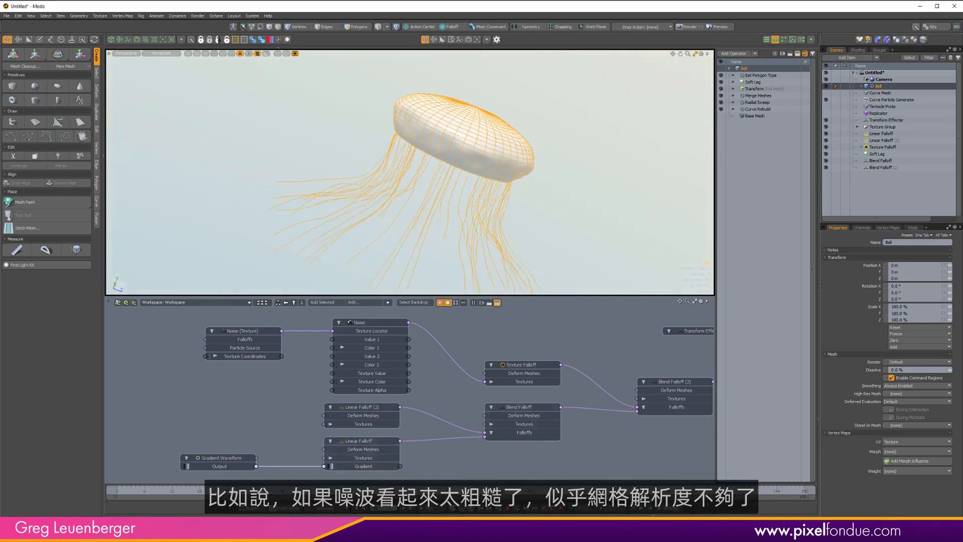
left_click_drag(548, 142, 539, 133, "alt+shift")
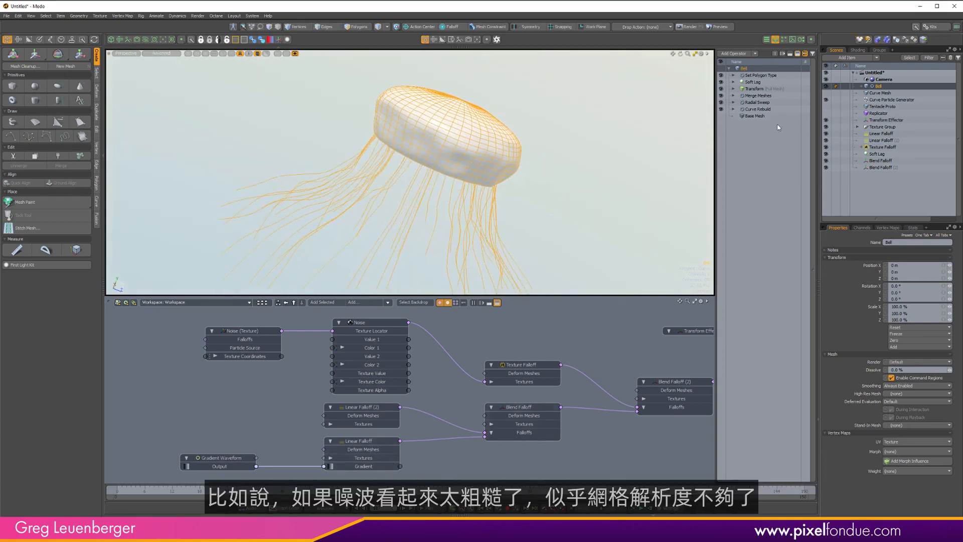
left_click(757, 109)
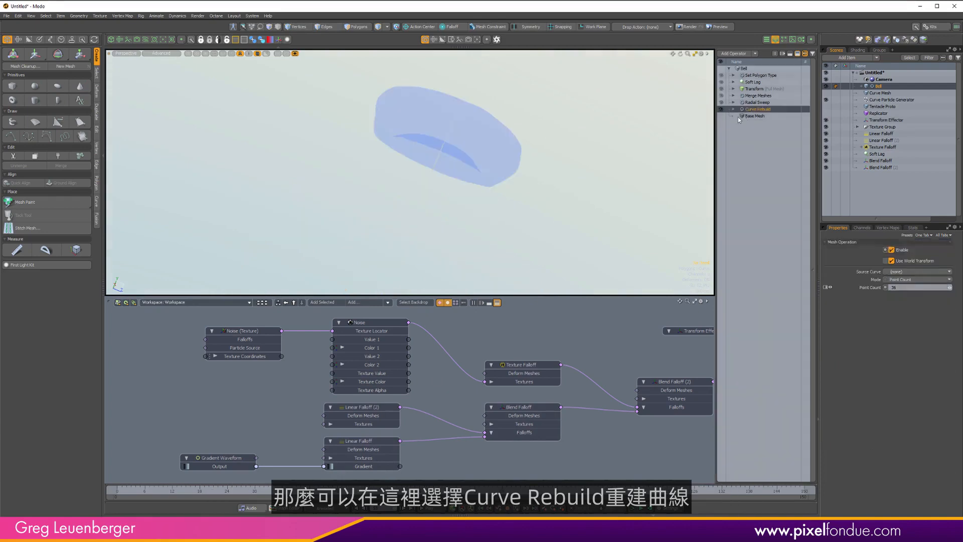
left_click(916, 288)
key("Return")
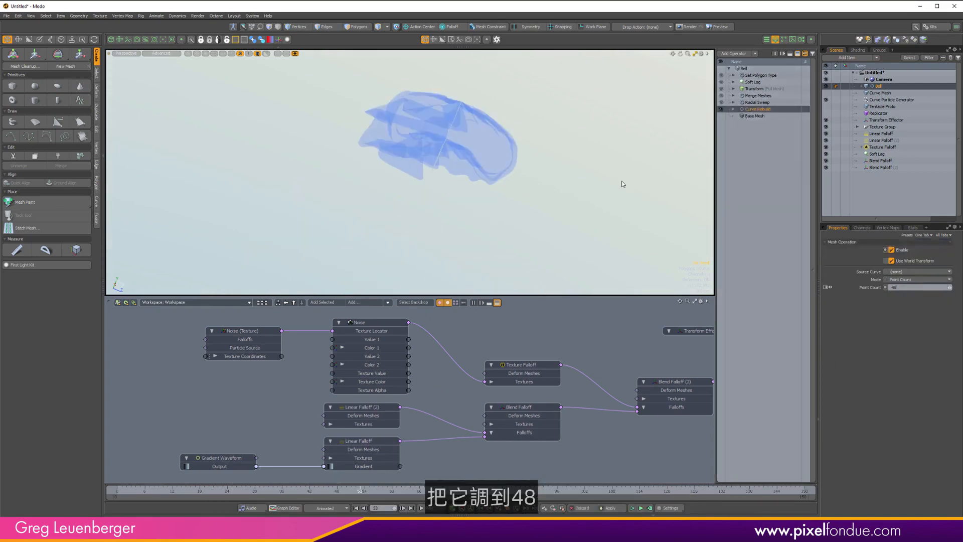
Set the Radial Sweep operation's count to 64.
left_click(758, 102)
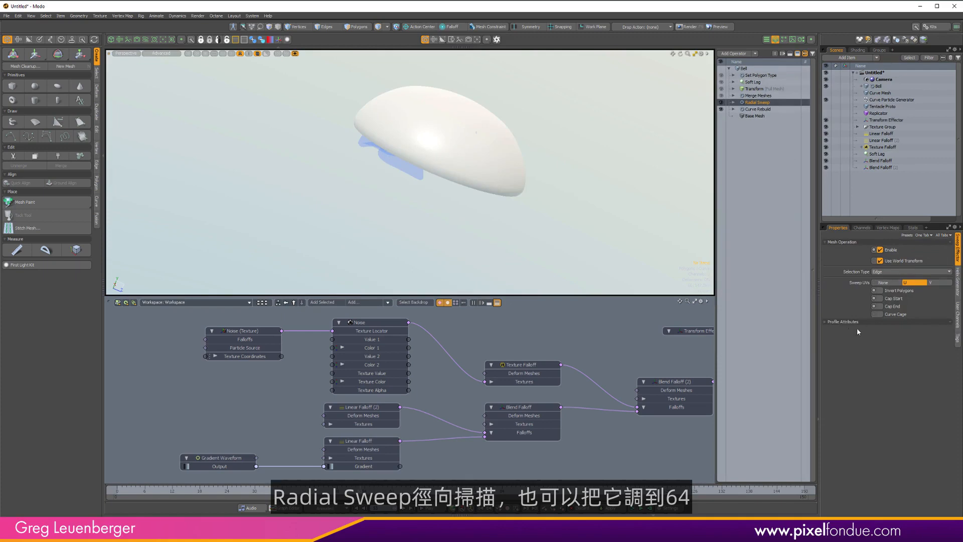
left_click(958, 282)
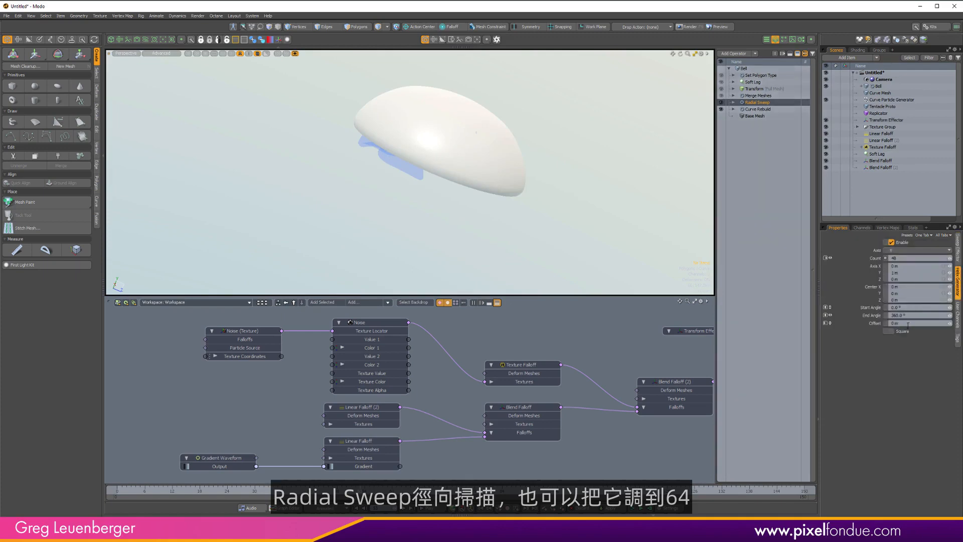
left_click(921, 258)
type("64")
key("Return")
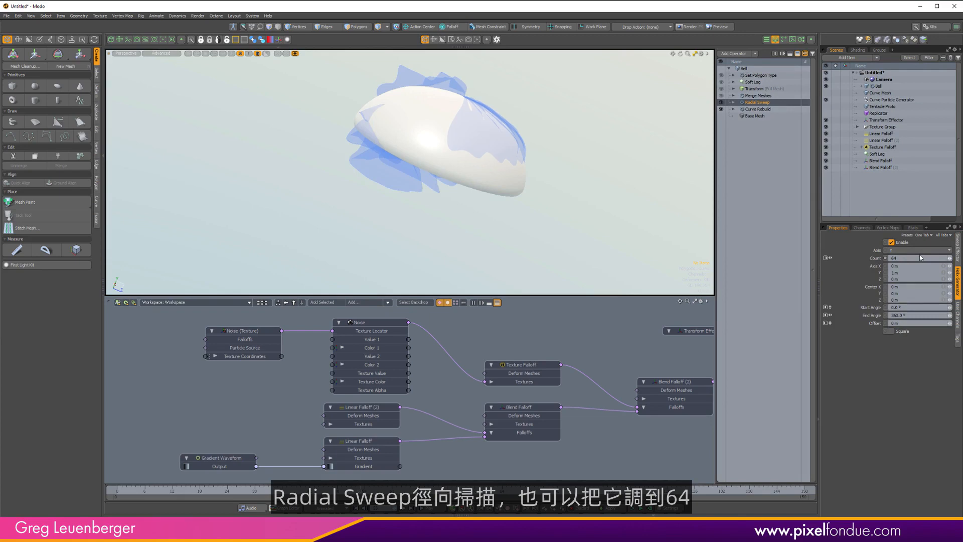
Toggle the Bell's Soft Lag operation off and back on, then play the animation.
left_click(751, 69)
left_click(721, 82)
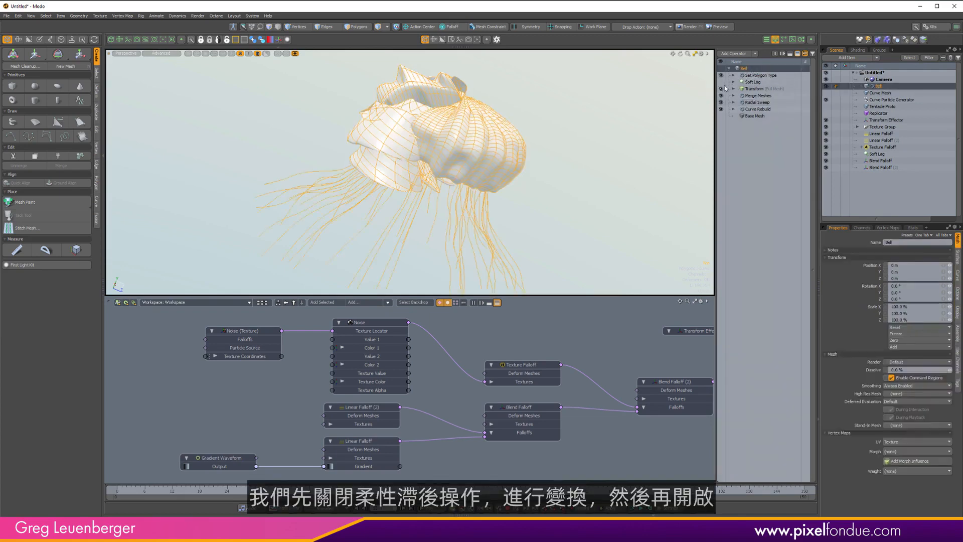
left_click(722, 89)
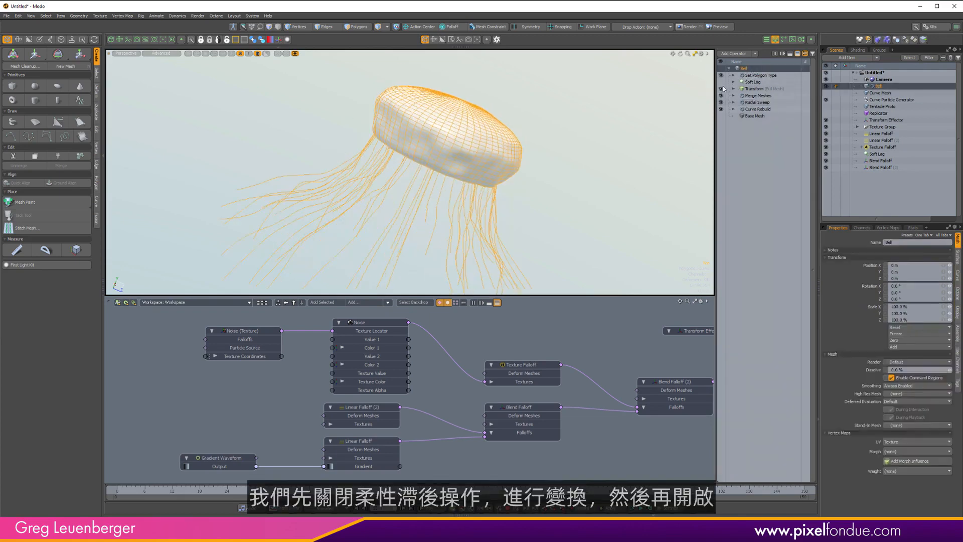
left_click(757, 82)
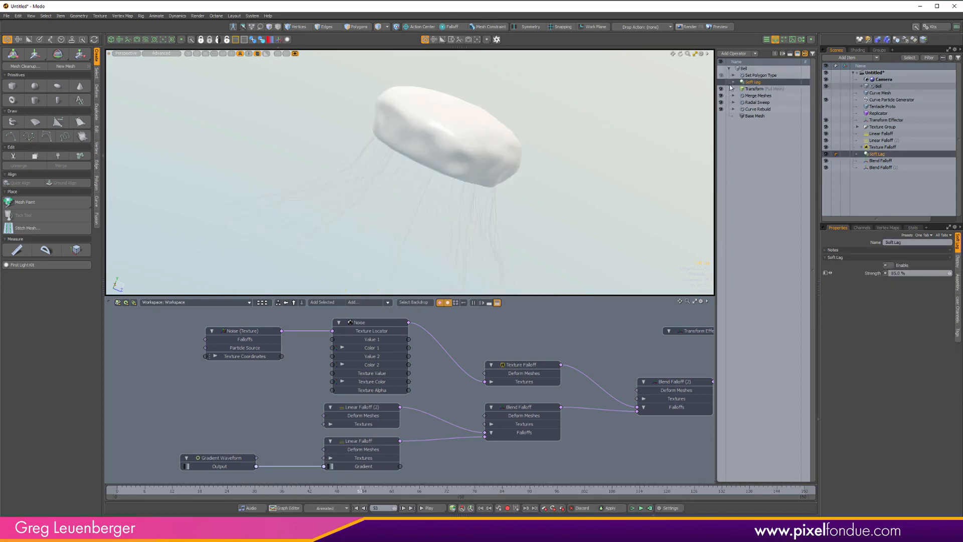
left_click(752, 69)
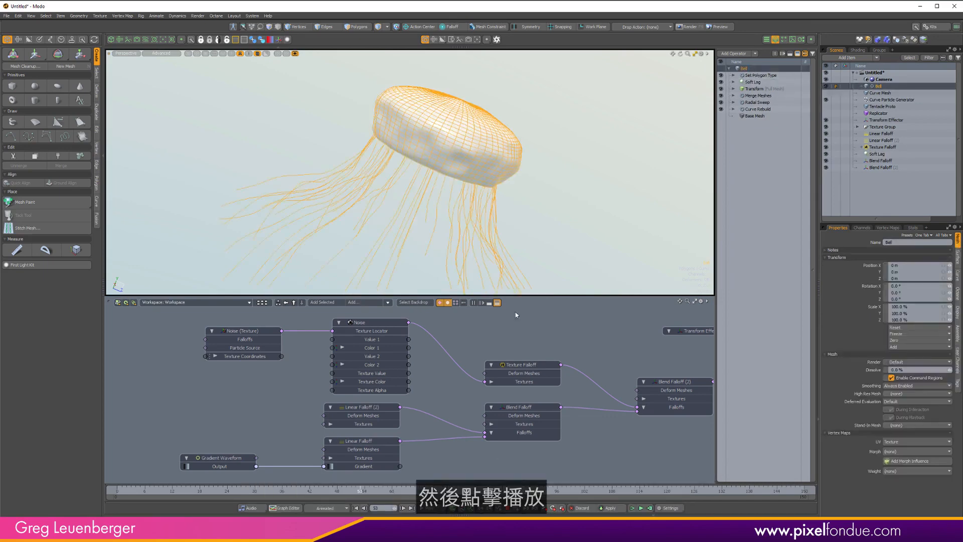
left_click(443, 512)
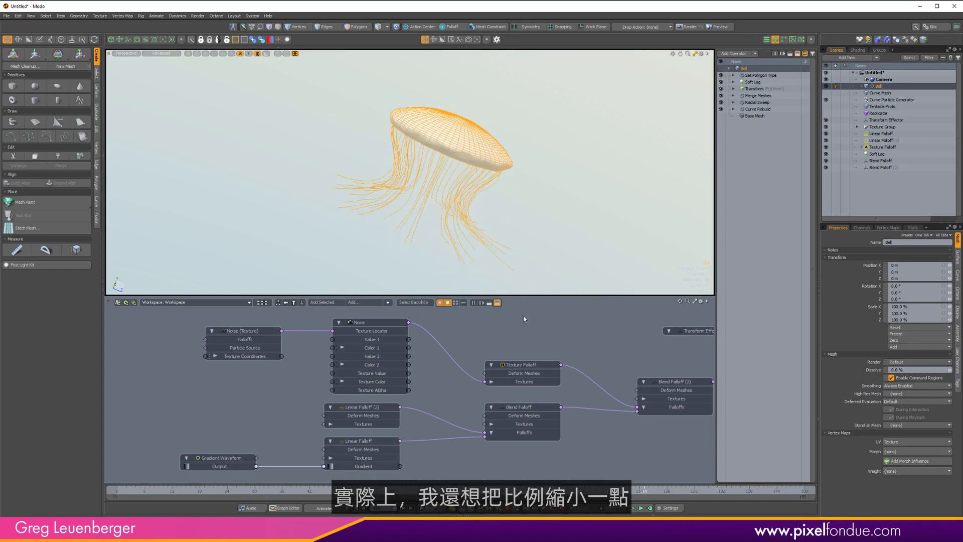
Set the Transform Effector's scale to 125%, 85% and 125% on X, Y and Z.
left_click(755, 88)
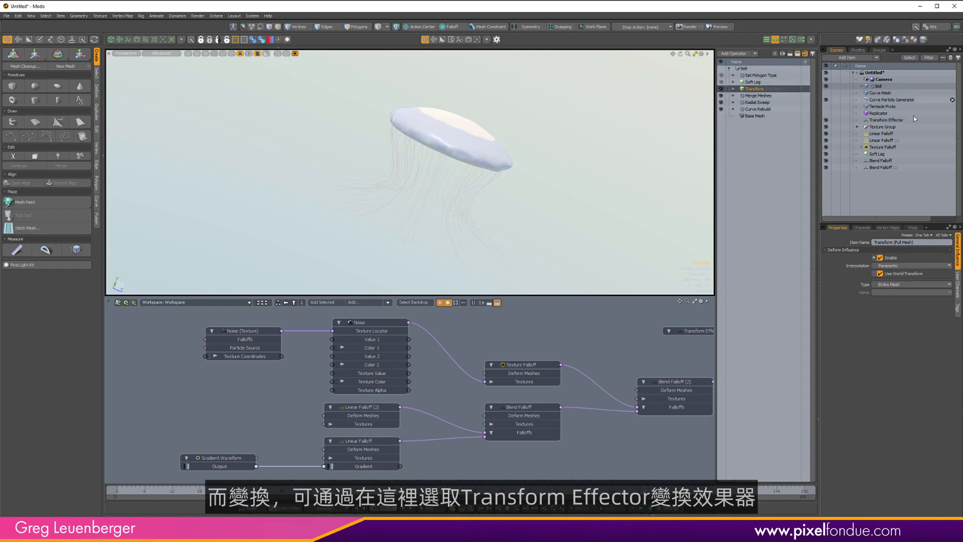
left_click(734, 89)
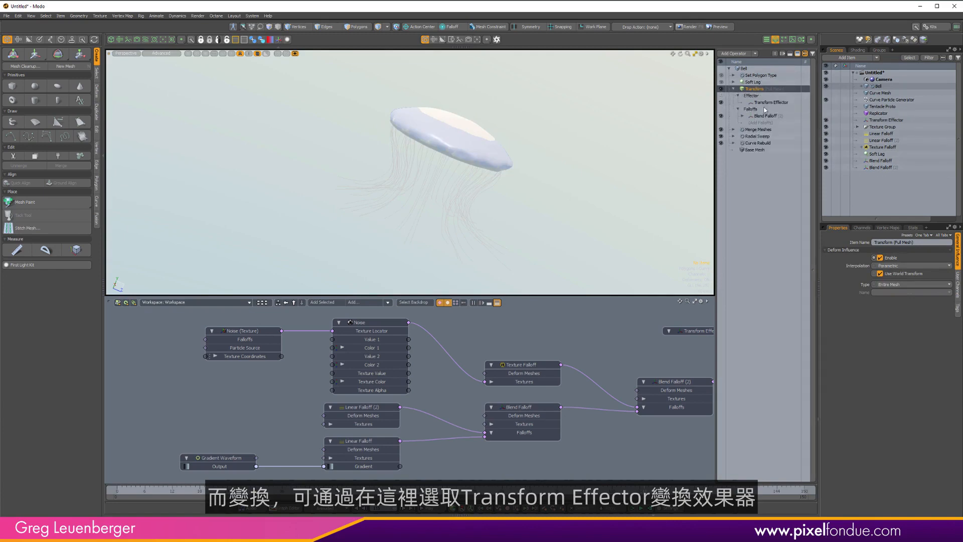
left_click(887, 120)
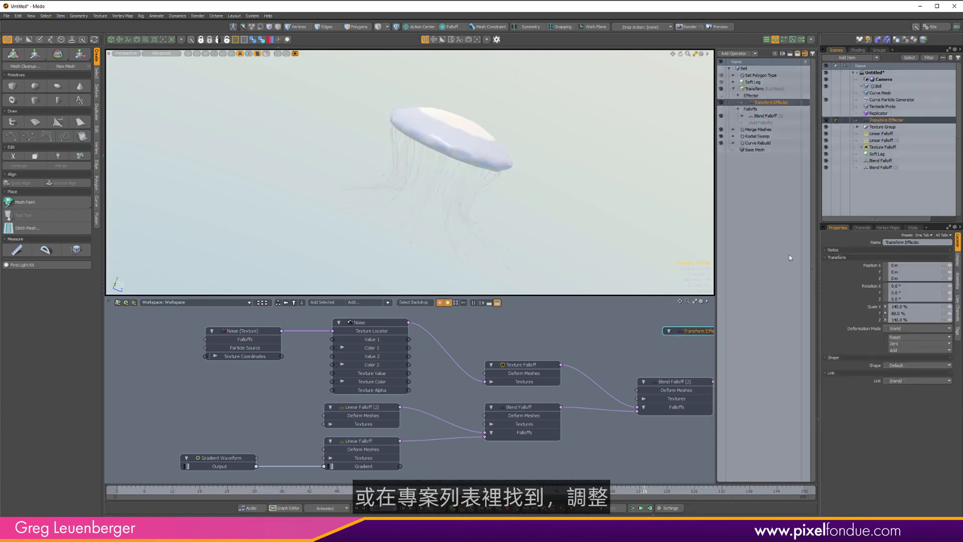
double_click(906, 306)
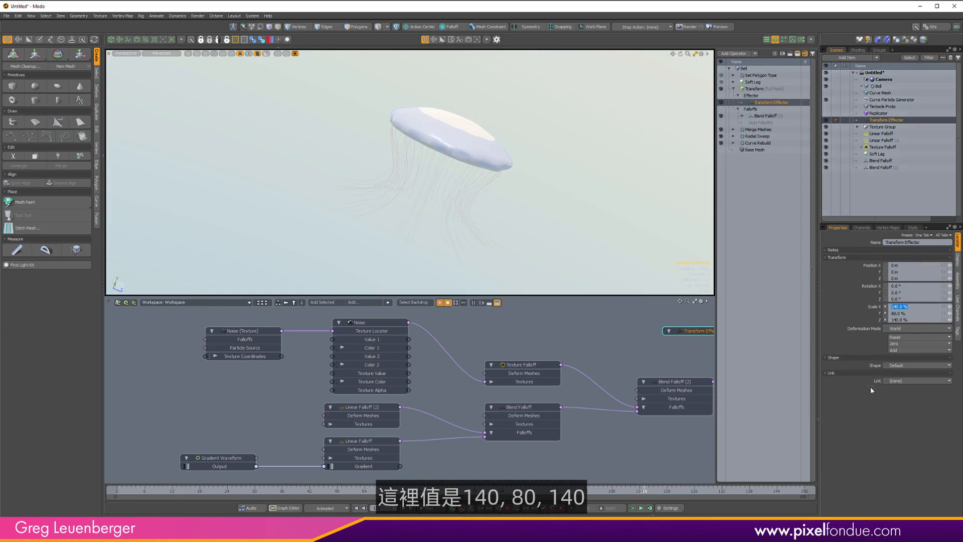
type("125")
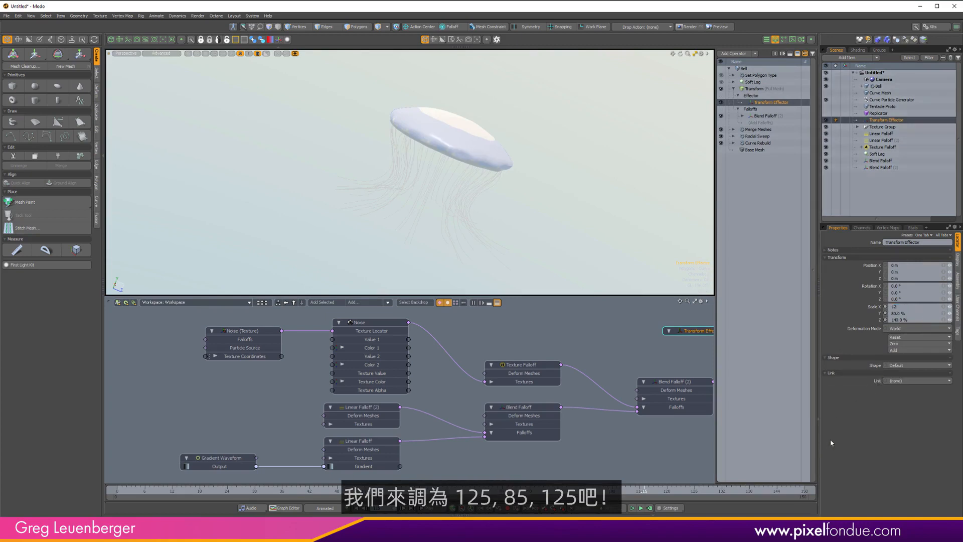
key("Tab")
type("85")
key("Tab")
type("125")
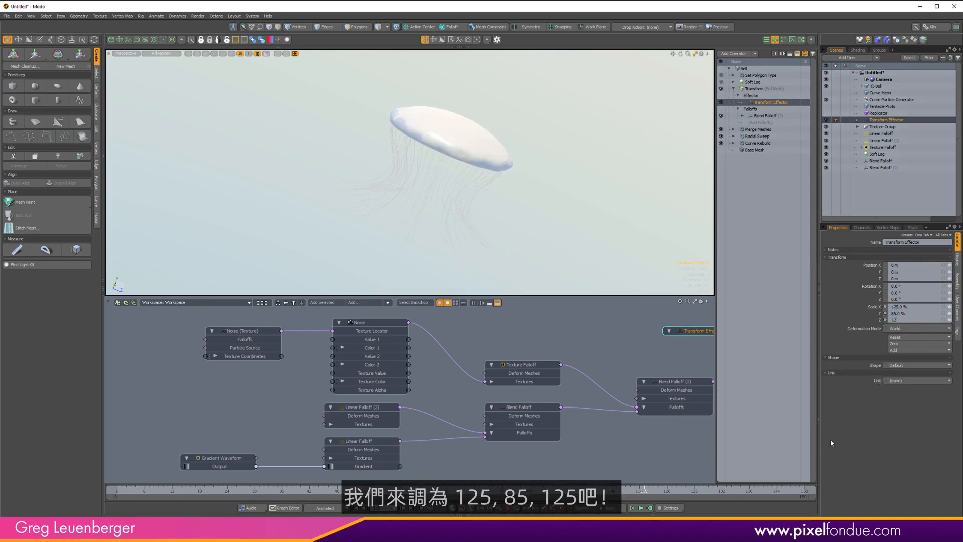
key("Return")
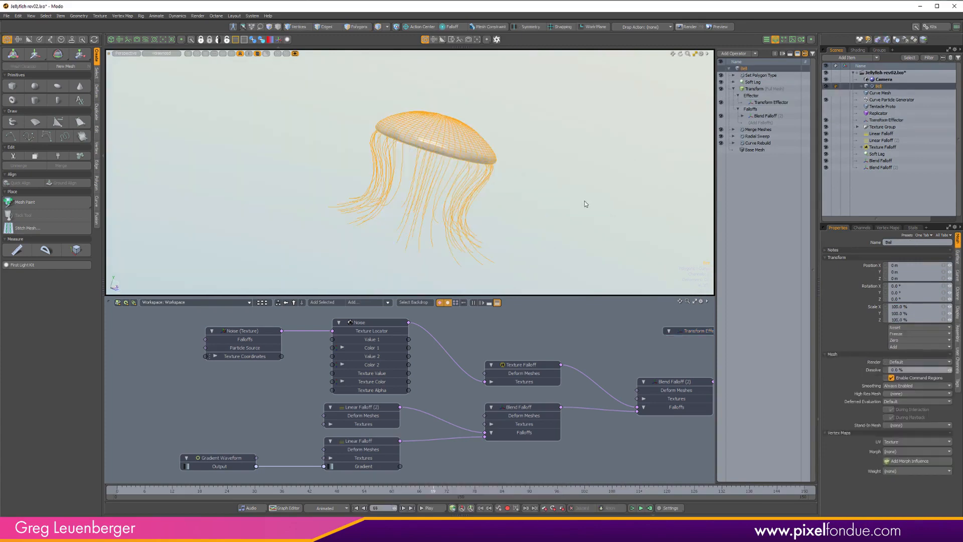
Scrub the timeline and inspect the animated jellyfish in the viewport, switching to wireframe display.
left_click(410, 484)
left_click(431, 508)
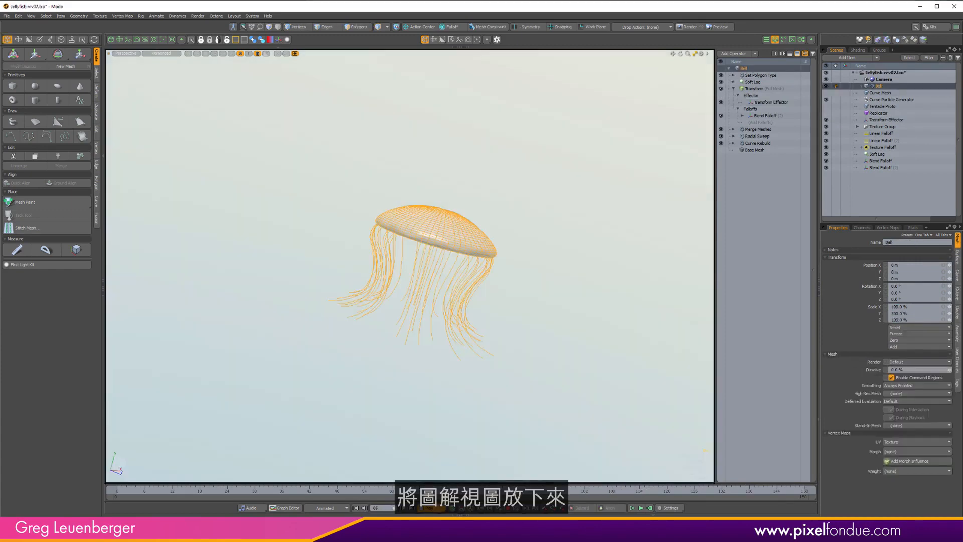
scroll(501, 287, "up", 6)
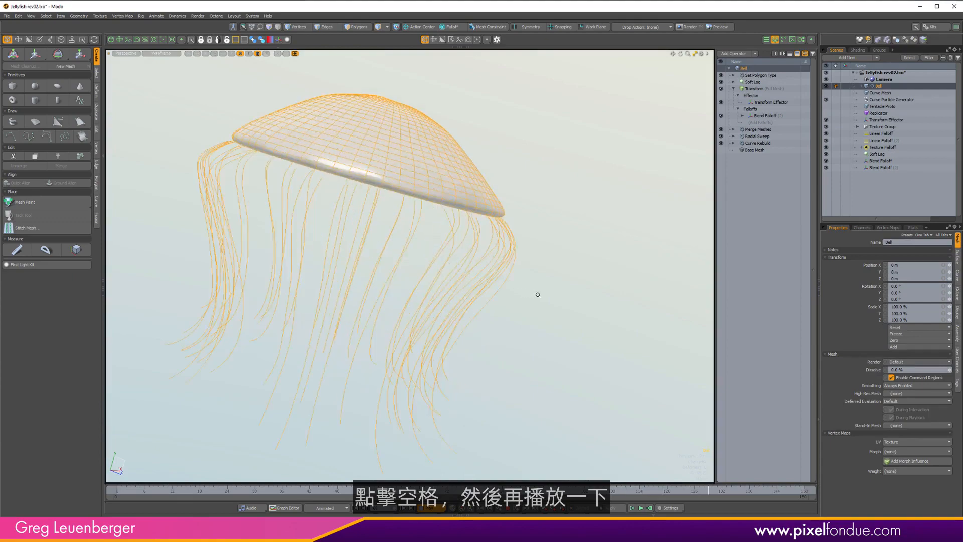
left_click(607, 342)
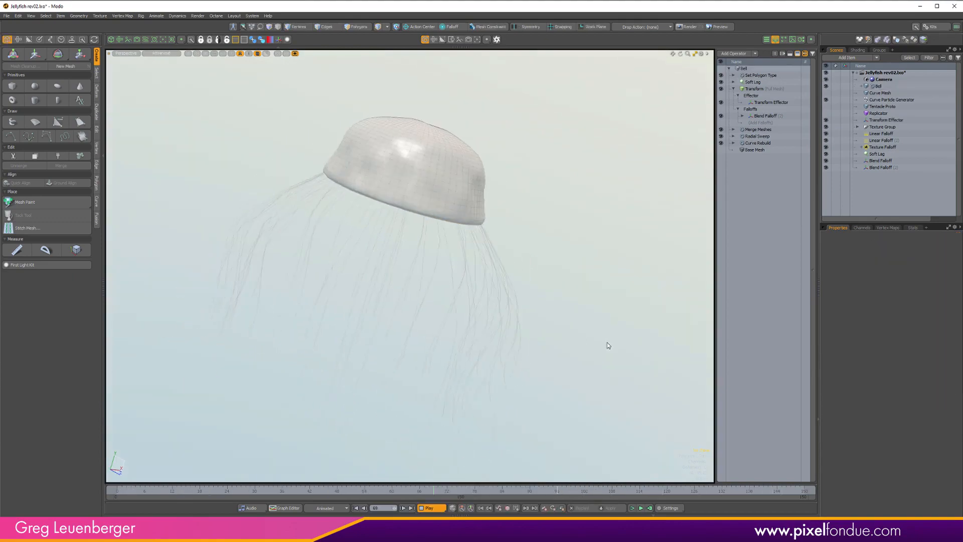
key("ctrl+space")
left_click(604, 275)
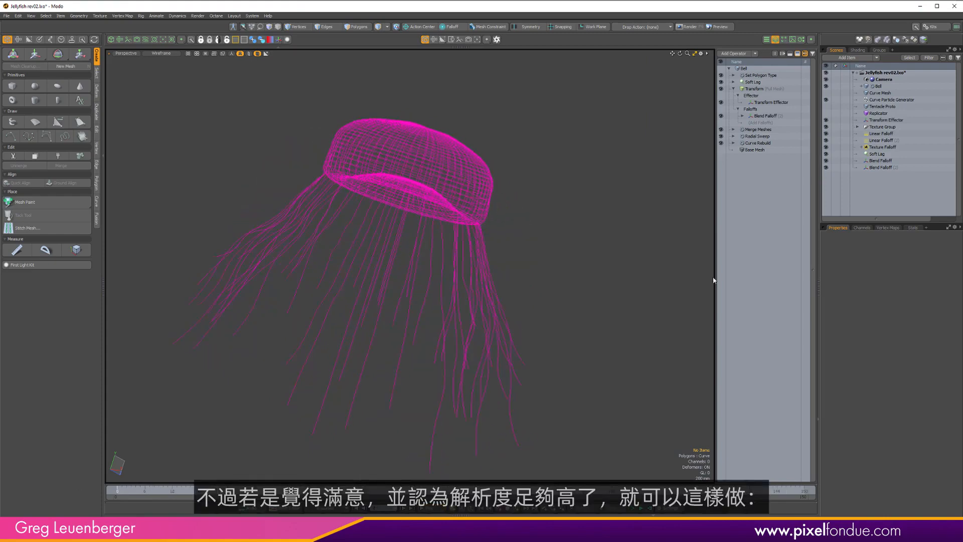
Freeze the Merge Meshes operation in the Bell's mesh operation stack.
left_click(734, 89)
left_click(755, 95)
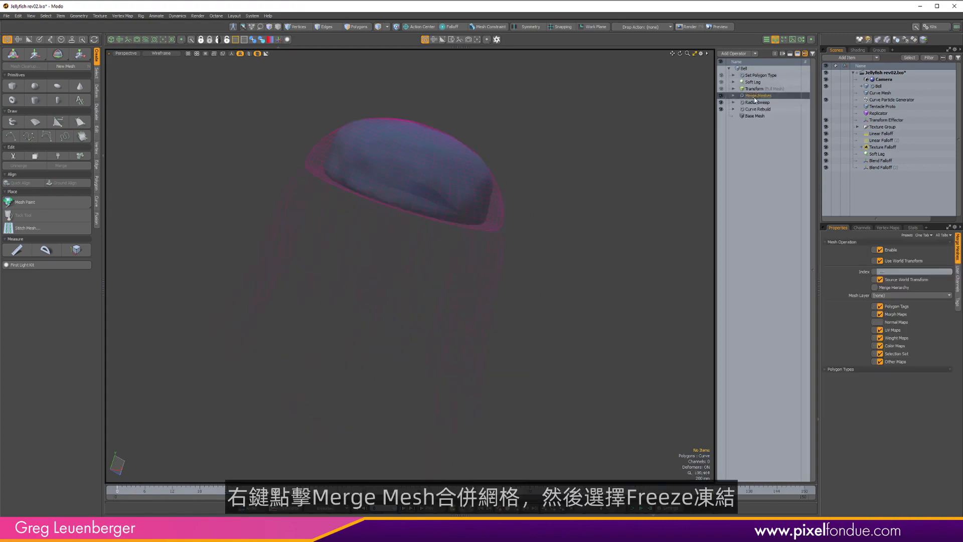
right_click(758, 99)
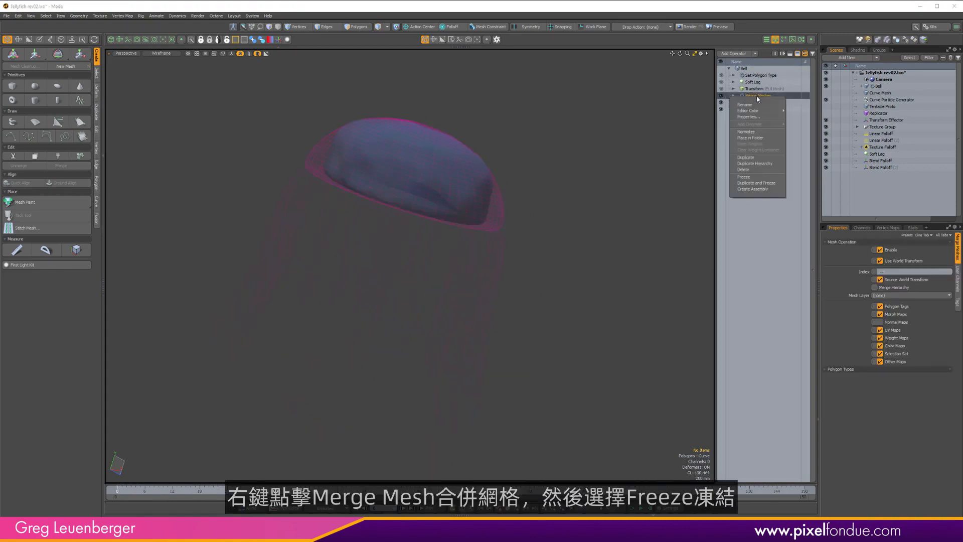
left_click(750, 179)
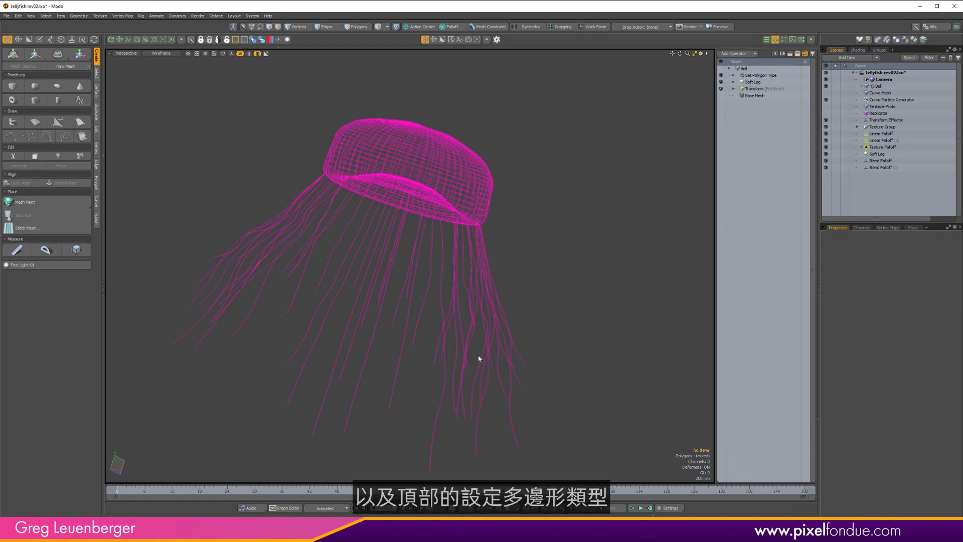
Play the animation and disable the Set Polygon Type operation.
left_click(431, 508)
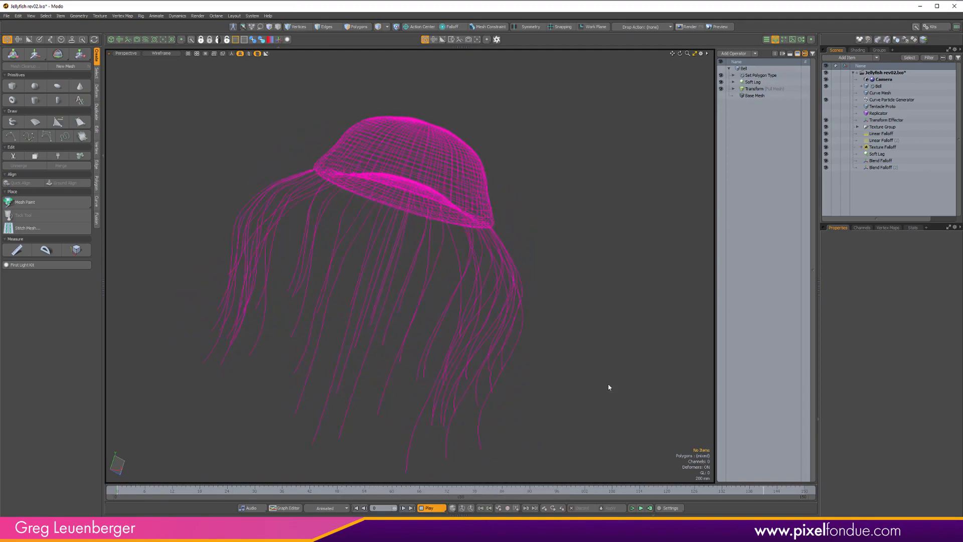
left_click(721, 75)
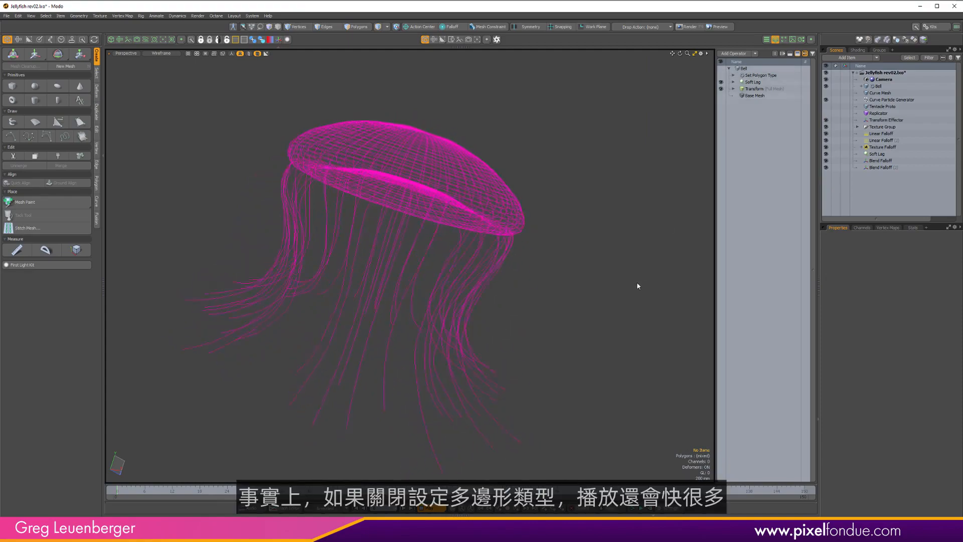